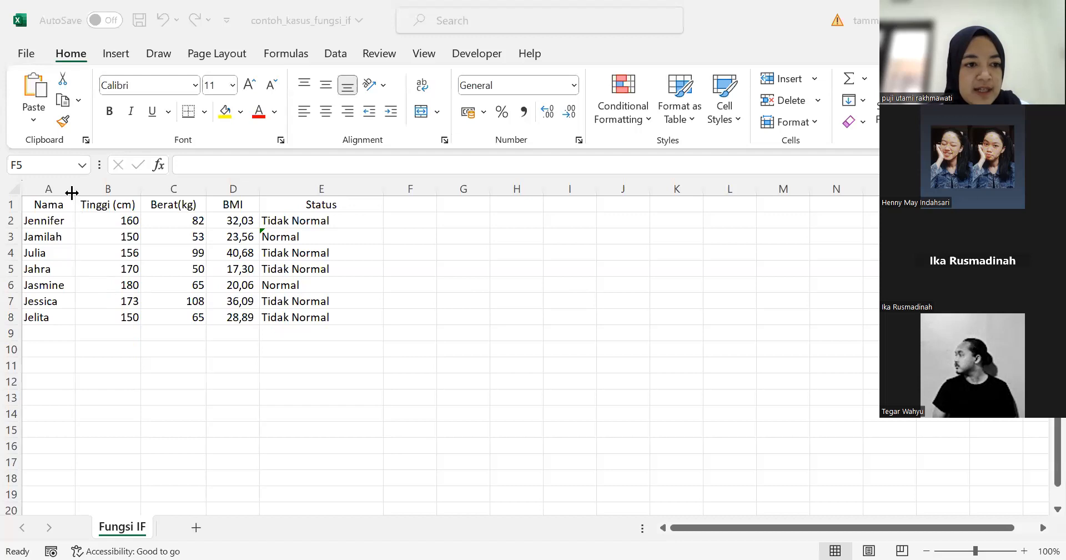
Widen column A slightly and apply all borders to the table in A1:E8
{"action": "left_click_drag", "start_coordinate": [72, 193], "coordinate": [74, 192]}
{"action": "left_click", "coordinate": [96, 269]}
{"action": "left_click", "coordinate": [52, 205]}
{"action": "key", "text": "ctrl+shift+Right"}
{"action": "key", "text": "shift+Down"}
{"action": "key", "text": "shift+Down"}
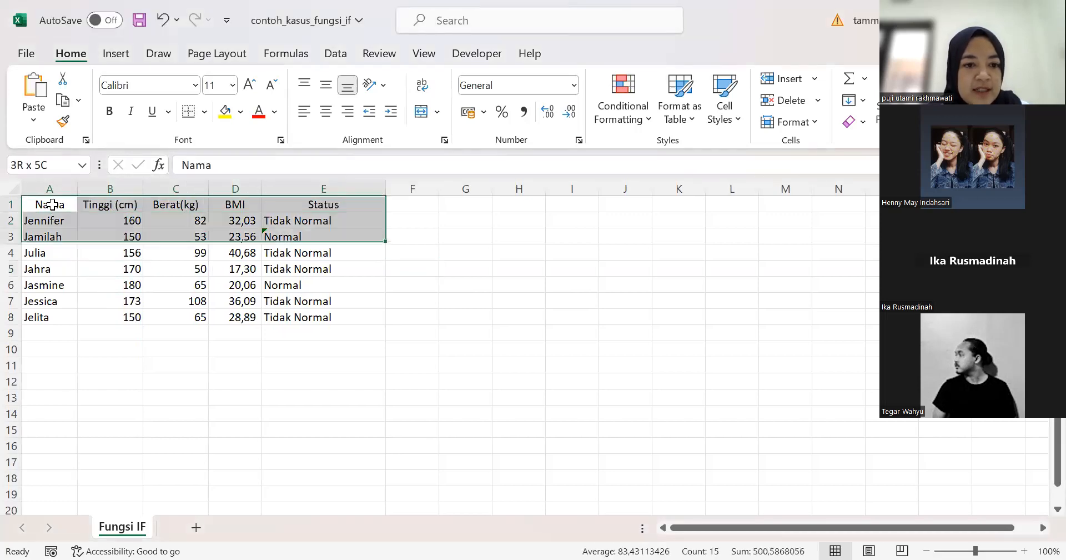
{"action": "left_click", "coordinate": [322, 311], "text": "shift"}
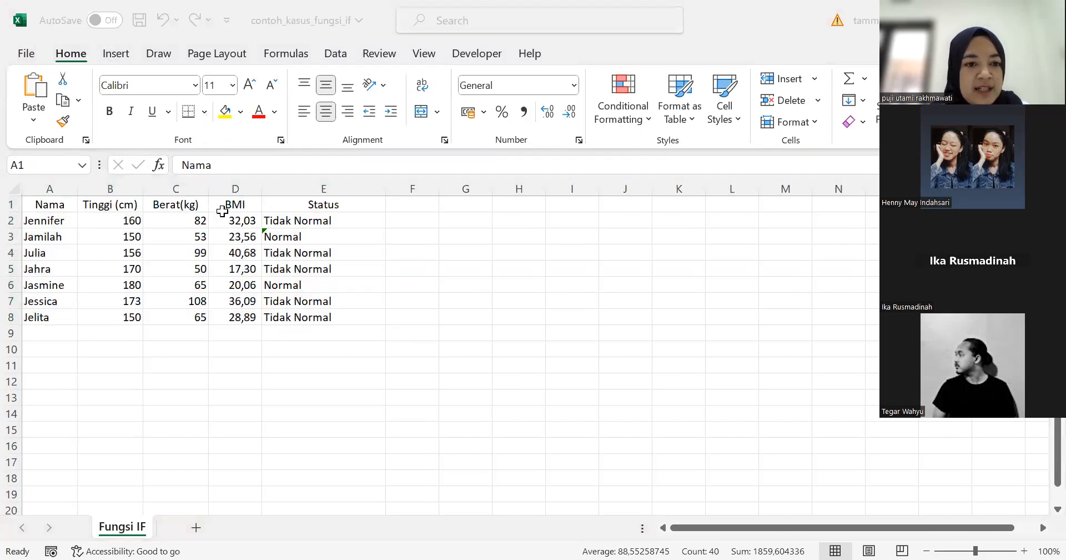
{"action": "left_click", "coordinate": [205, 114]}
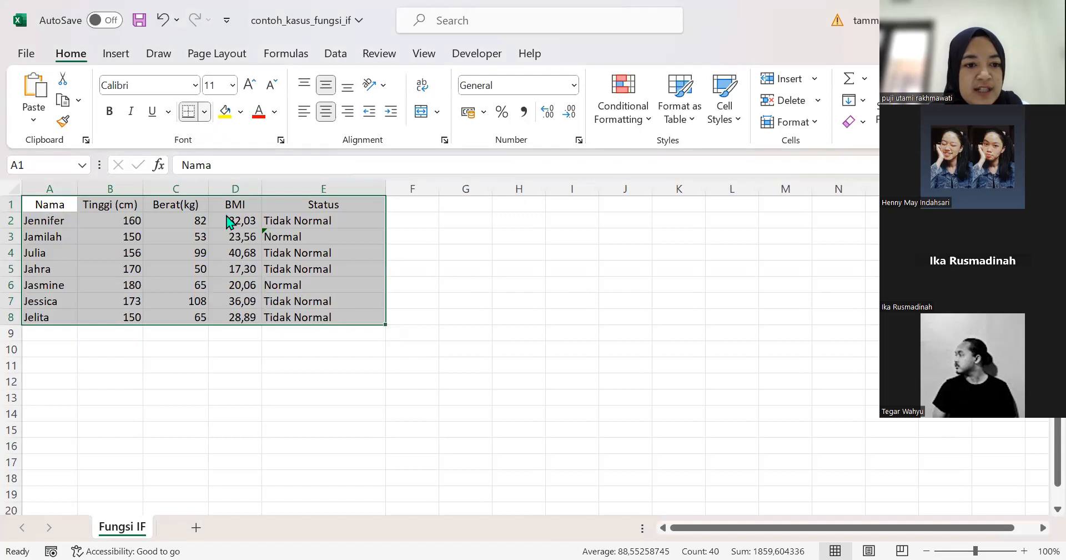
{"action": "left_click", "coordinate": [234, 284]}
Make the header row A1:E1 of the BMI table bold
{"action": "left_click_drag", "start_coordinate": [49, 204], "coordinate": [303, 196]}
{"action": "left_click", "coordinate": [110, 111]}
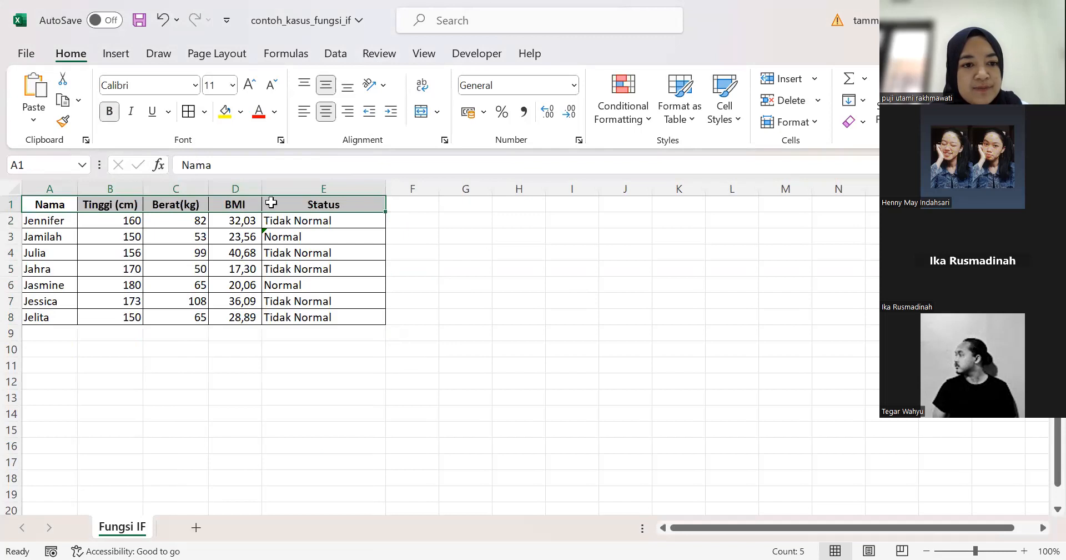
{"action": "left_click", "coordinate": [304, 266]}
Examine the IF formula with the nested AND condition in Status cell E2
{"action": "left_click", "coordinate": [137, 220]}
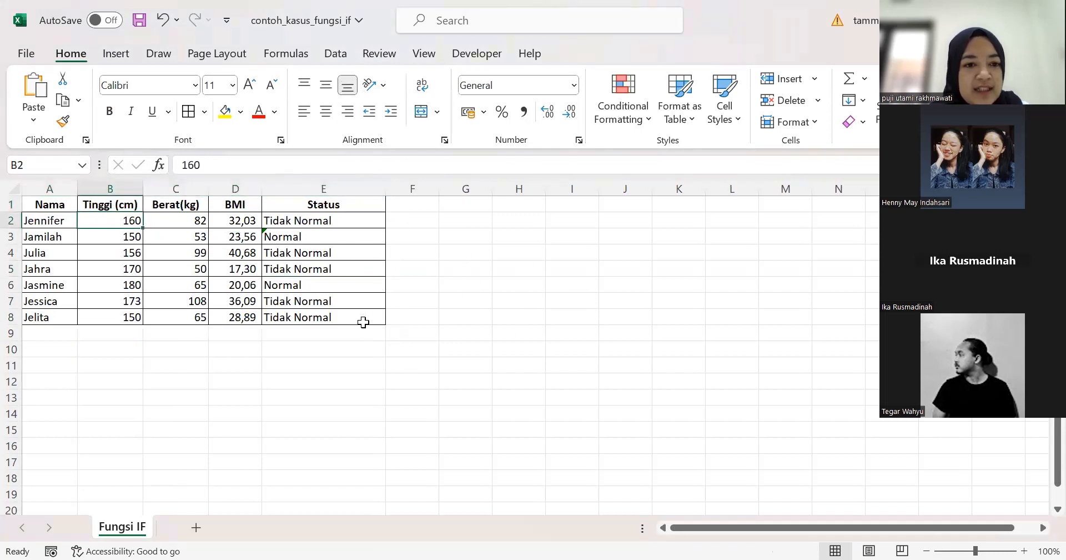
{"action": "left_click", "coordinate": [356, 223]}
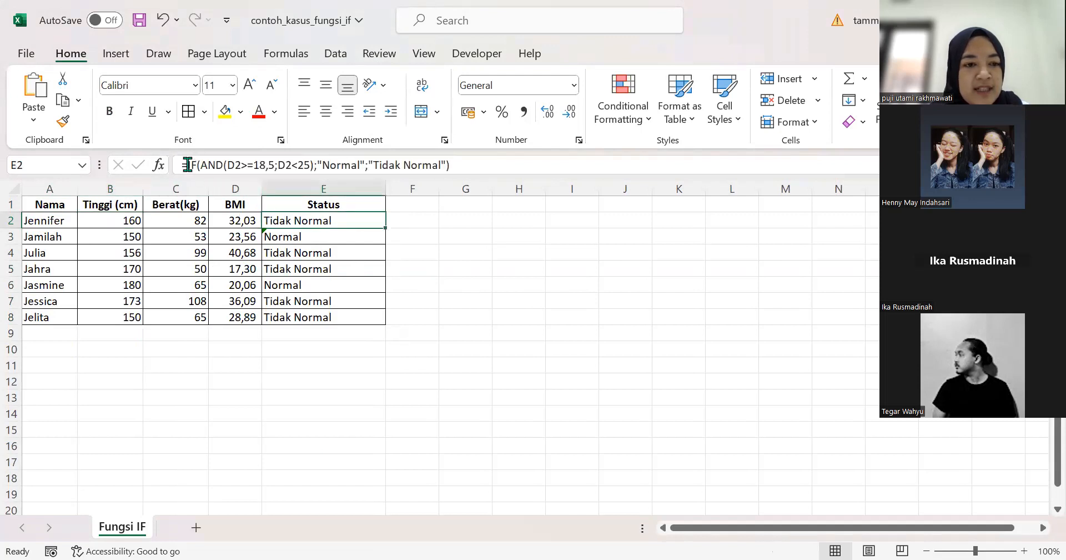
{"action": "left_click_drag", "start_coordinate": [179, 165], "coordinate": [497, 163]}
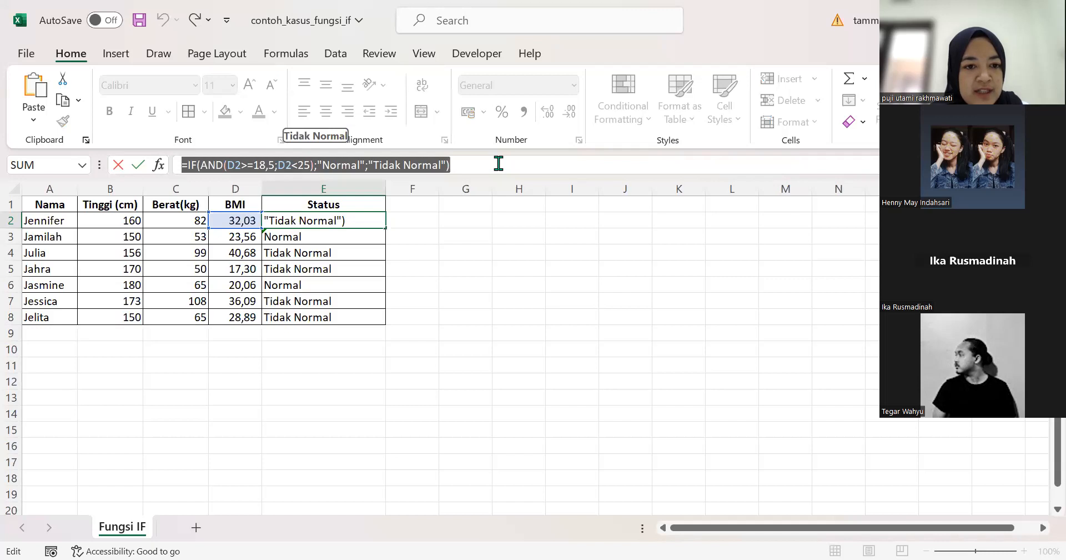
{"action": "left_click", "coordinate": [498, 163]}
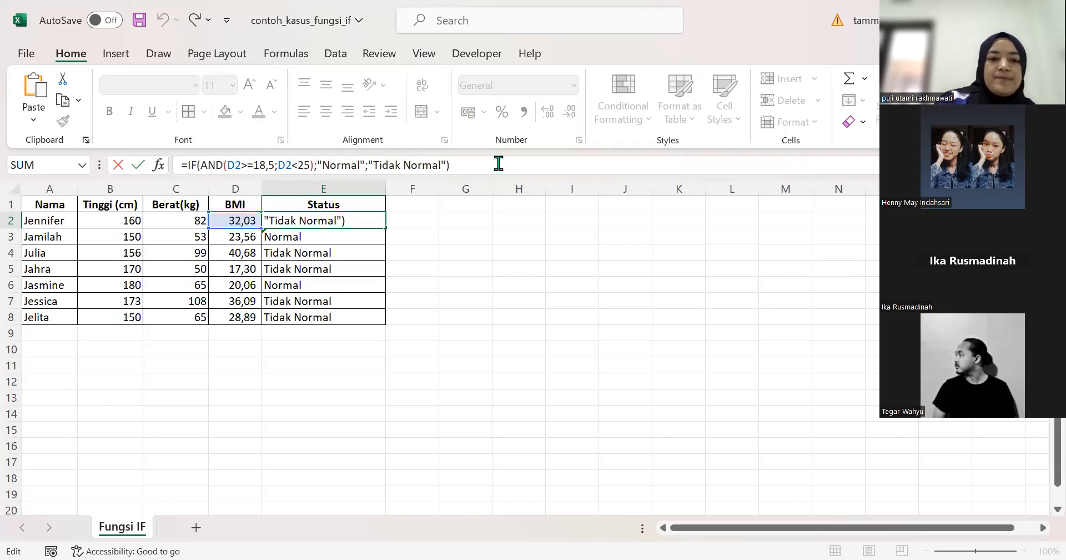
{"action": "key", "text": "Return"}
{"action": "left_click", "coordinate": [337, 216]}
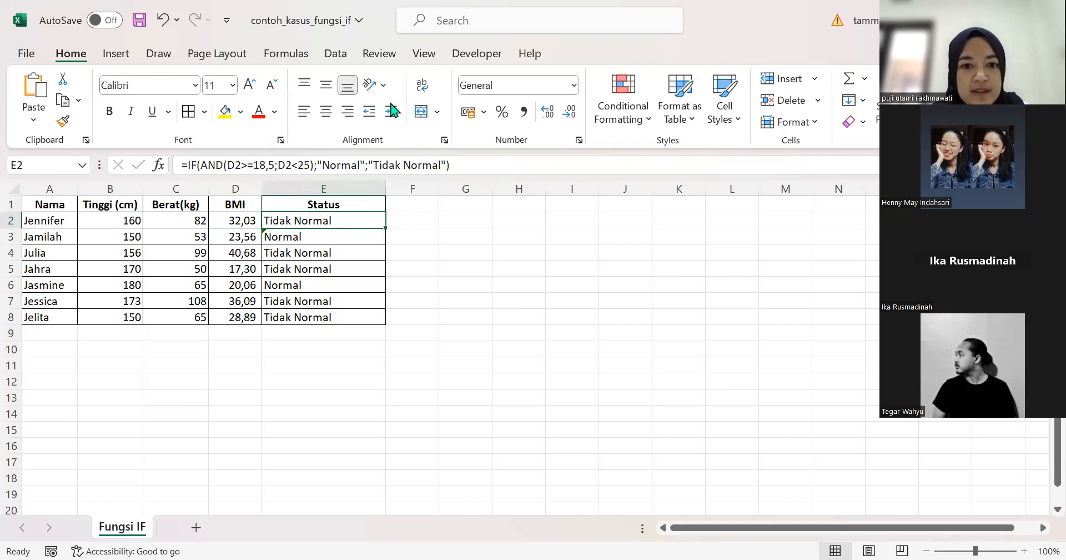
{"action": "key", "text": "alt+Tab"}
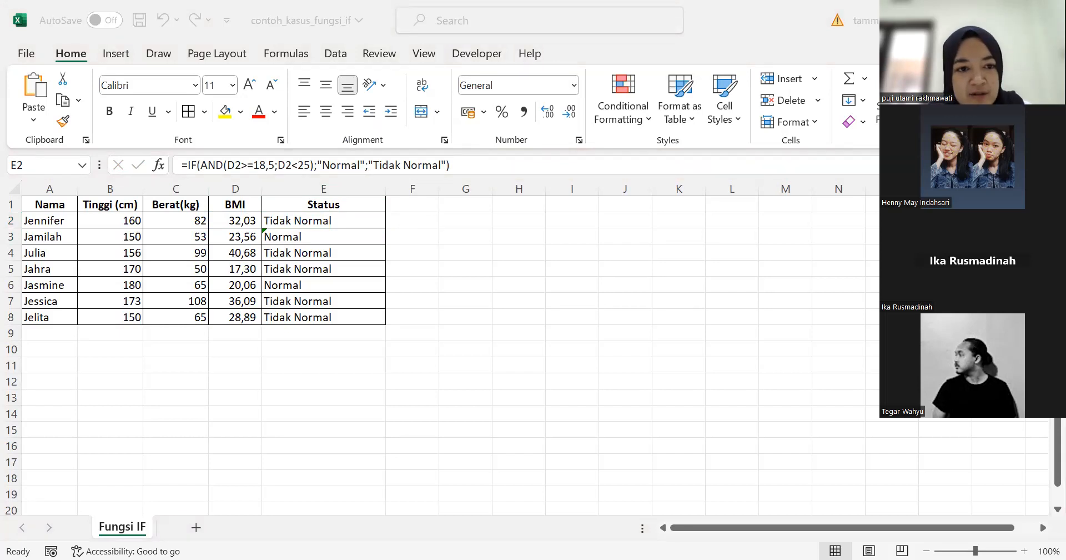
Change the false result of the IF formula in E2 to an empty string "" and fill it down to E8
{"action": "left_click", "coordinate": [378, 165]}
{"action": "left_click", "coordinate": [379, 164]}
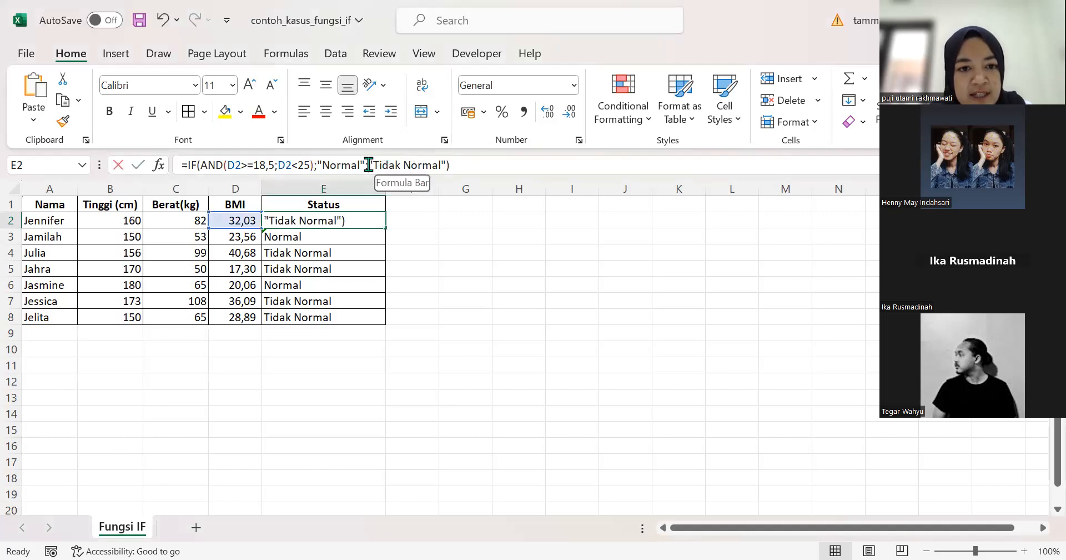
{"action": "left_click_drag", "start_coordinate": [379, 164], "coordinate": [443, 164]}
{"action": "key", "text": "BackSpace"}
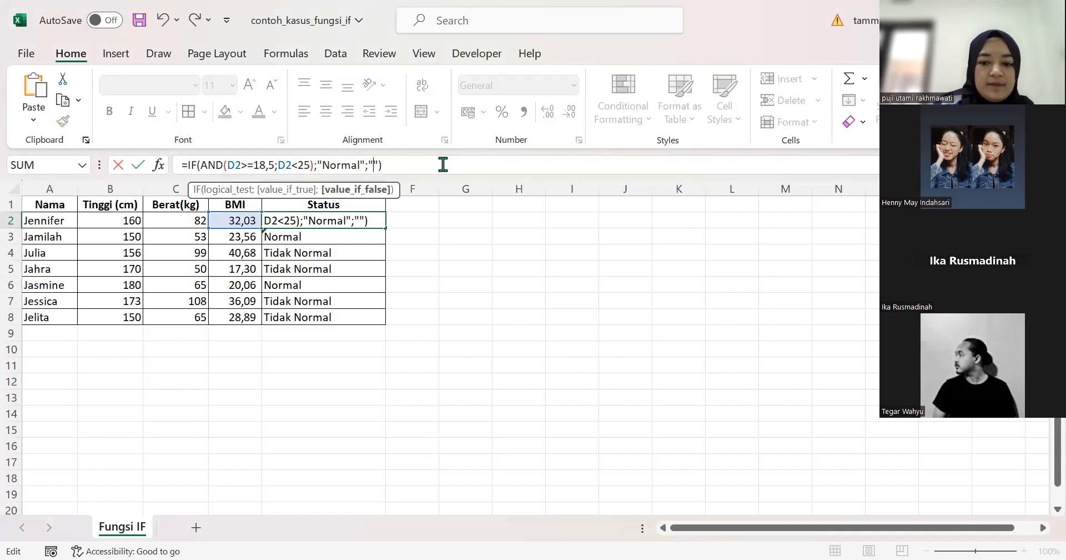
{"action": "key", "text": "Return"}
{"action": "left_click", "coordinate": [350, 220]}
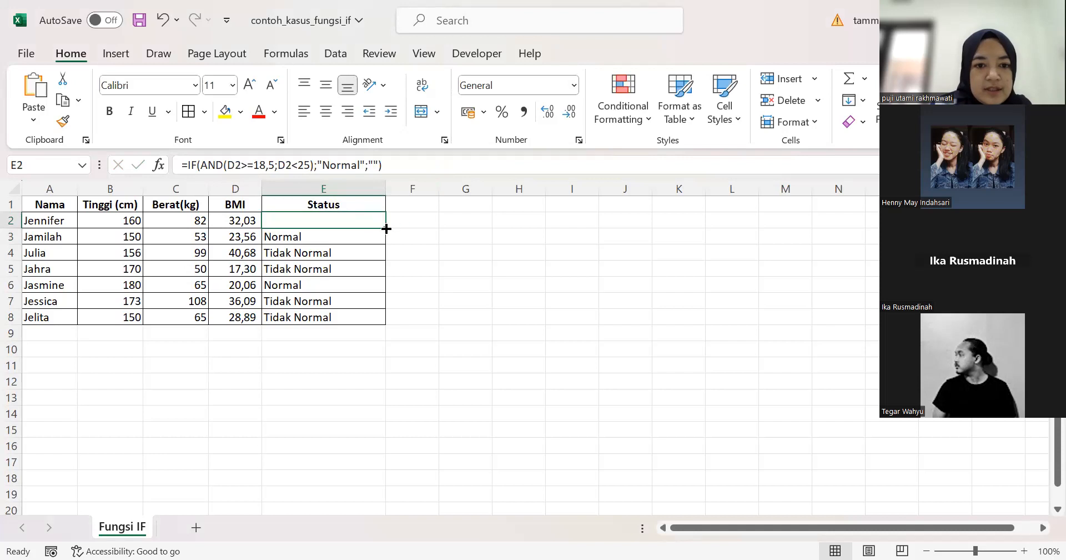
{"action": "double_click", "coordinate": [385, 228]}
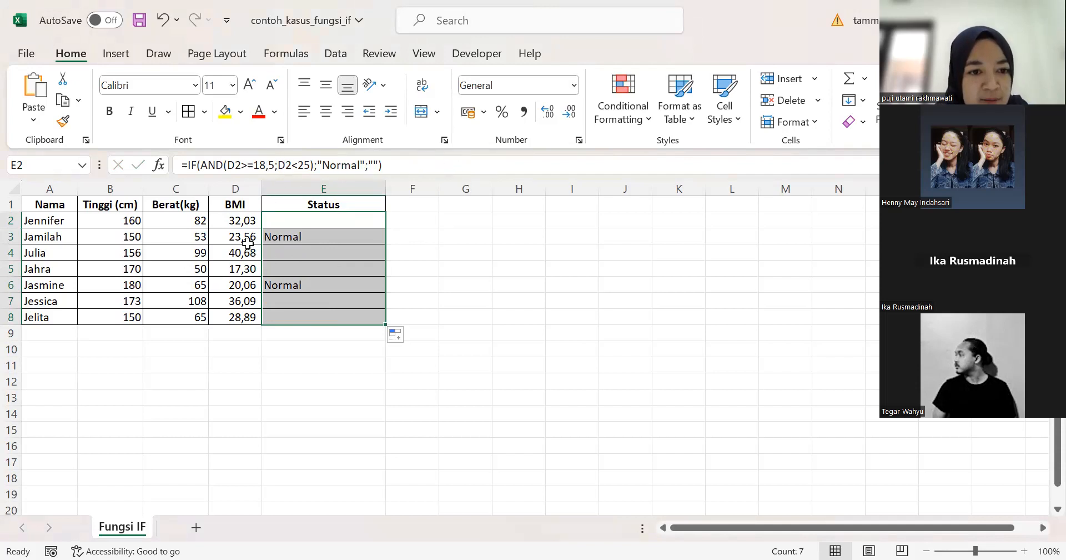
{"action": "left_click", "coordinate": [248, 242]}
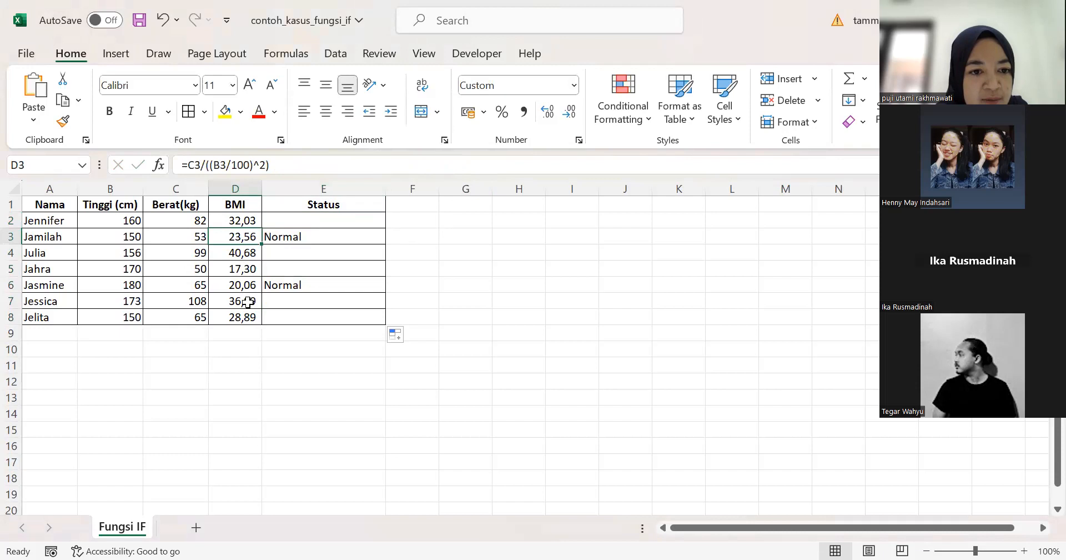
{"action": "left_click", "coordinate": [248, 273]}
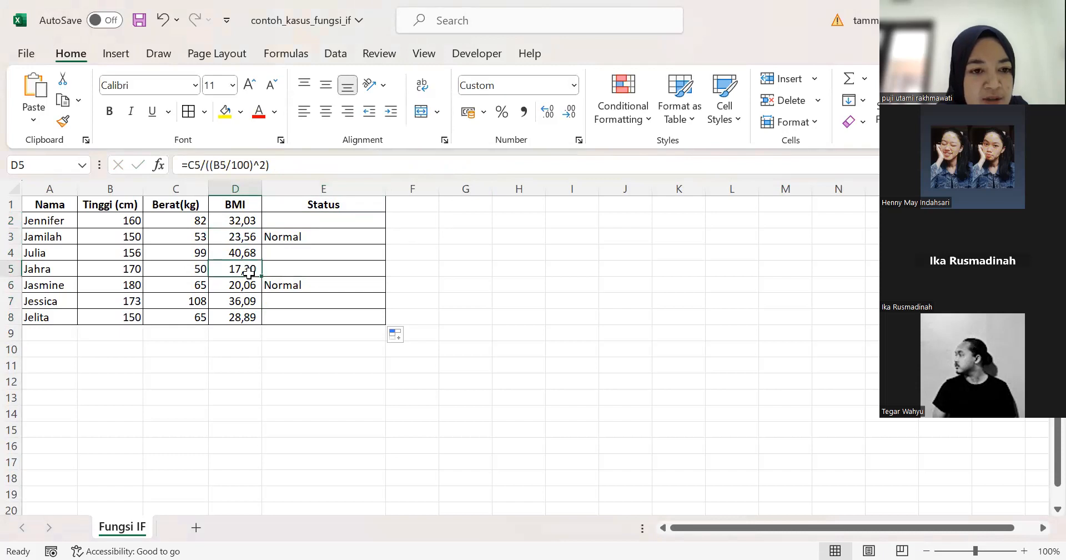
{"action": "left_click", "coordinate": [297, 285]}
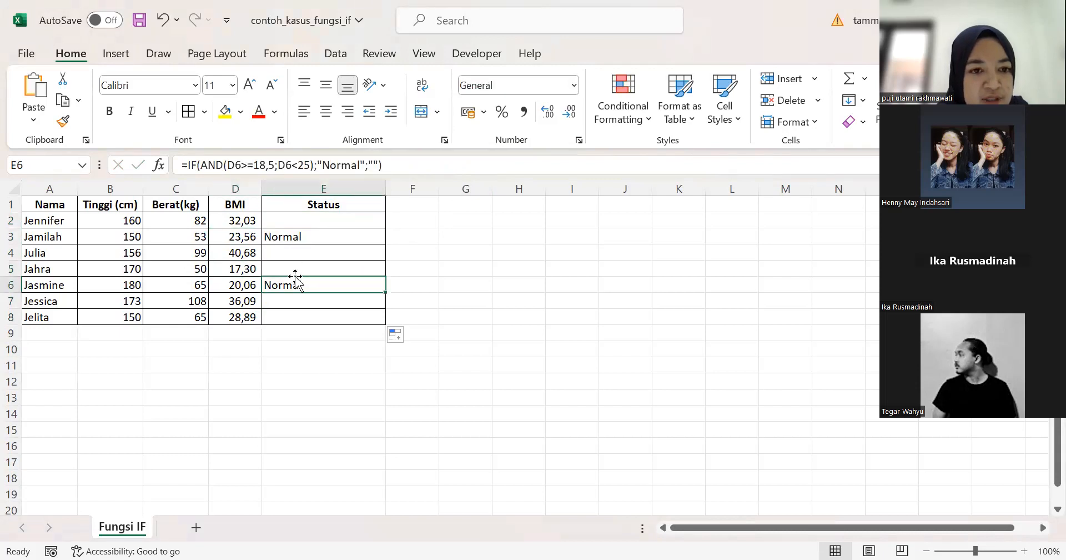
{"action": "left_click", "coordinate": [251, 284]}
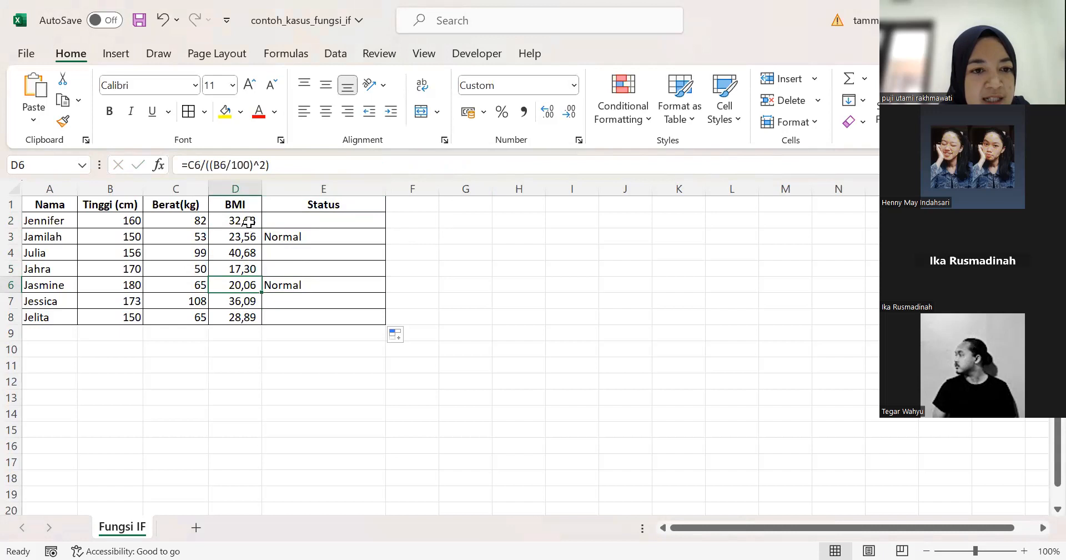
Set the false result of the IF formula in E2 to "Tidak Normal" and fill it down to E8
{"action": "left_click", "coordinate": [293, 223]}
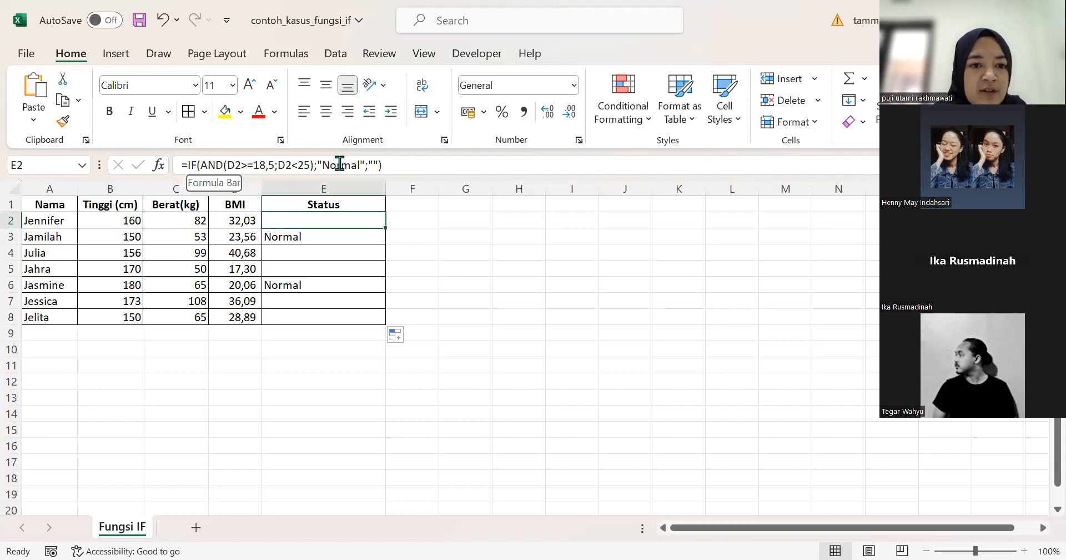
{"action": "left_click", "coordinate": [373, 165]}
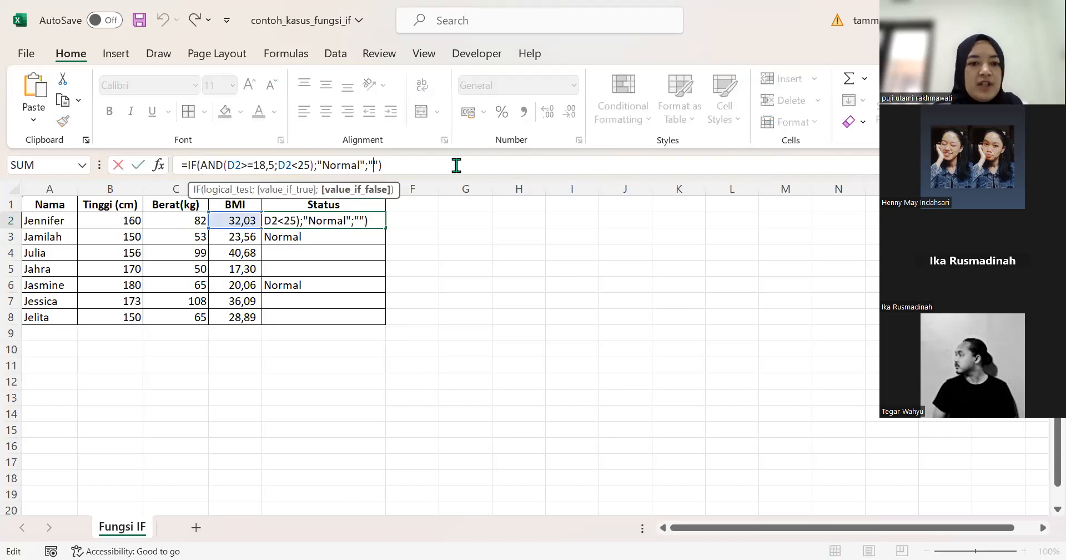
{"action": "type", "text": "Tidak"}
{"action": "type", "text": " Nom"}
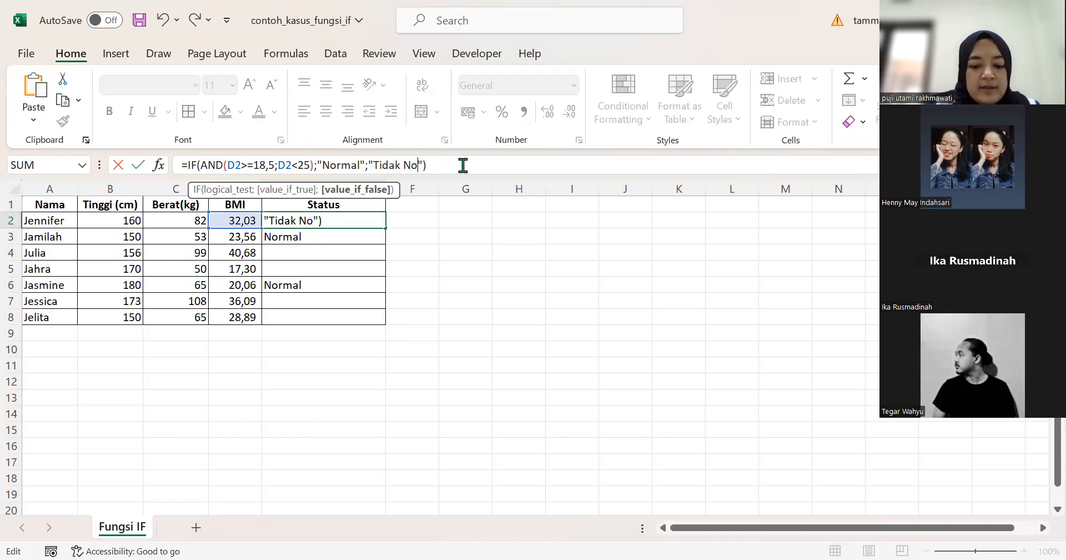
{"action": "key", "text": "BackSpace"}
{"action": "type", "text": "rmal"}
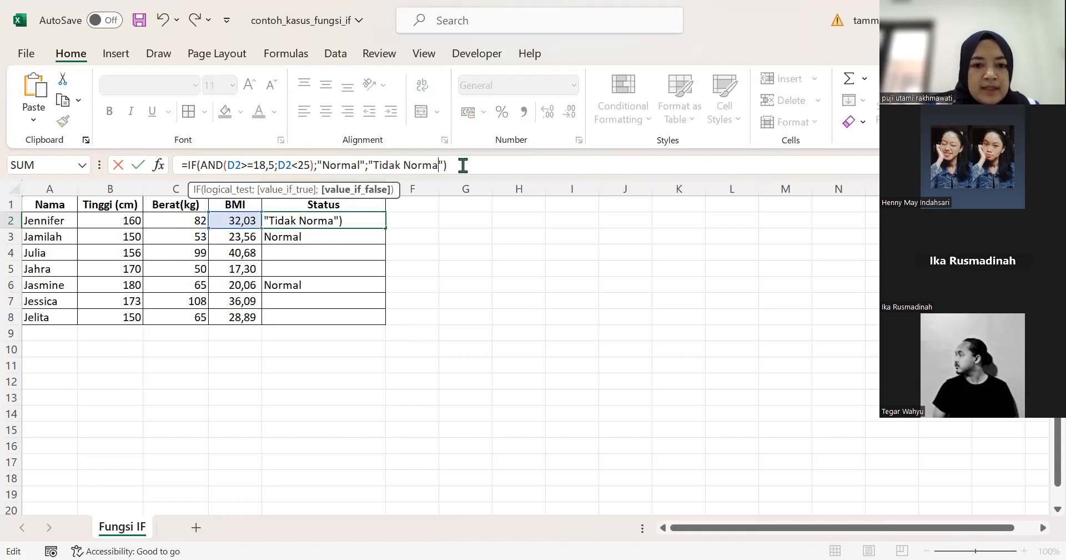
{"action": "key", "text": "Return"}
{"action": "left_click", "coordinate": [350, 220]}
{"action": "double_click", "coordinate": [385, 229]}
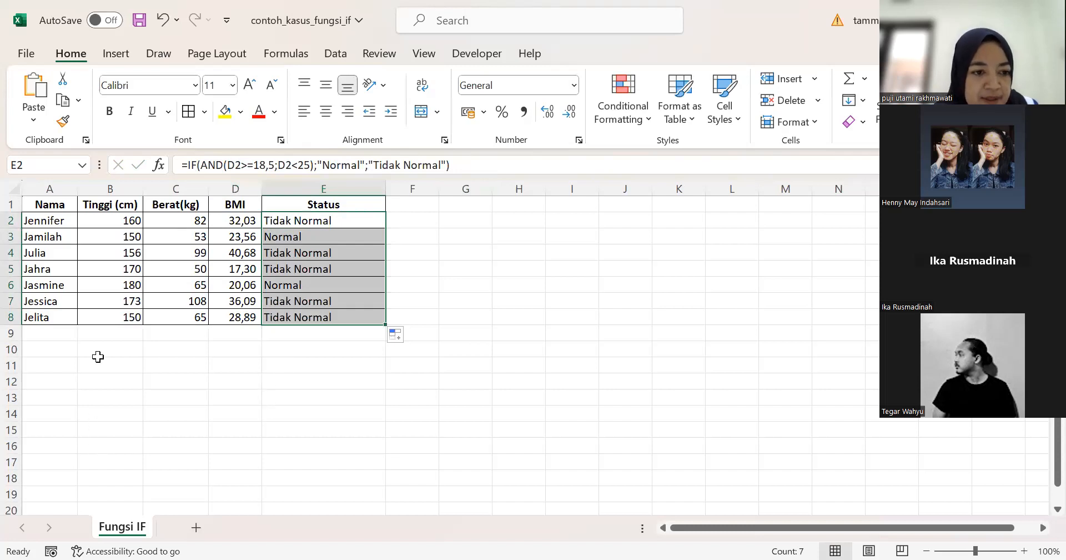
Start a new table below the BMI data with the headers Nama in A11 and Nilai in B11
{"action": "left_click", "coordinate": [120, 362]}
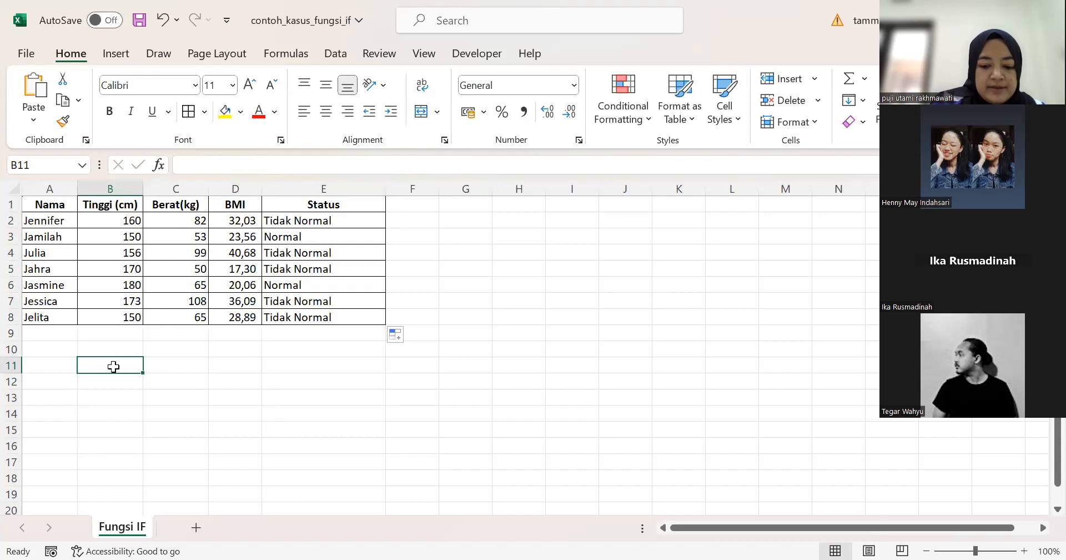
{"action": "type", "text": "Nilai"}
{"action": "key", "text": "Left"}
{"action": "type", "text": "Nama"}
{"action": "key", "text": "Return"}
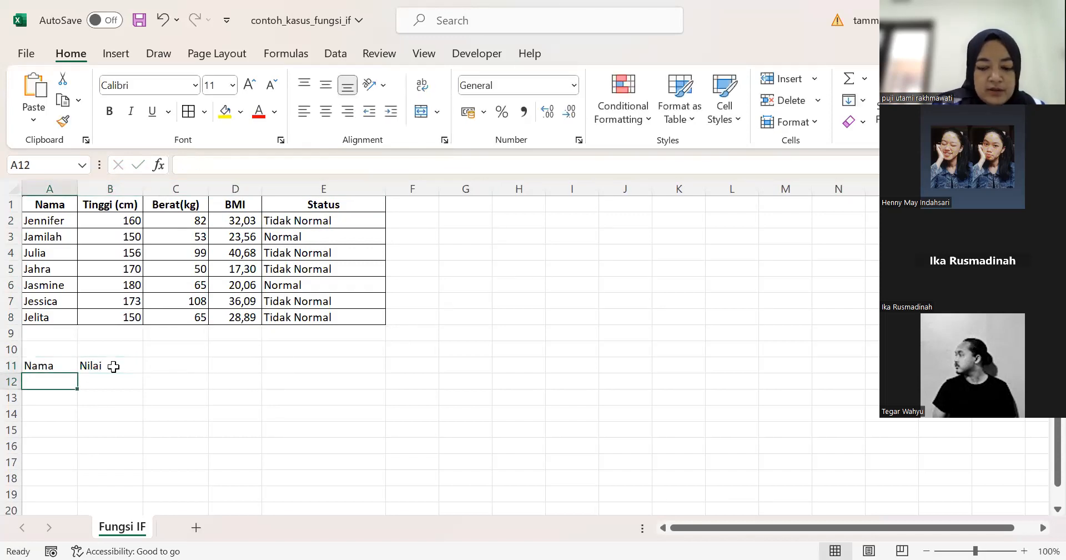
Add the header Grade in D11, leaving column C empty
{"action": "key", "text": "Up"}
{"action": "key", "text": "Up"}
{"action": "key", "text": "Right"}
{"action": "key", "text": "Down"}
{"action": "key", "text": "Down"}
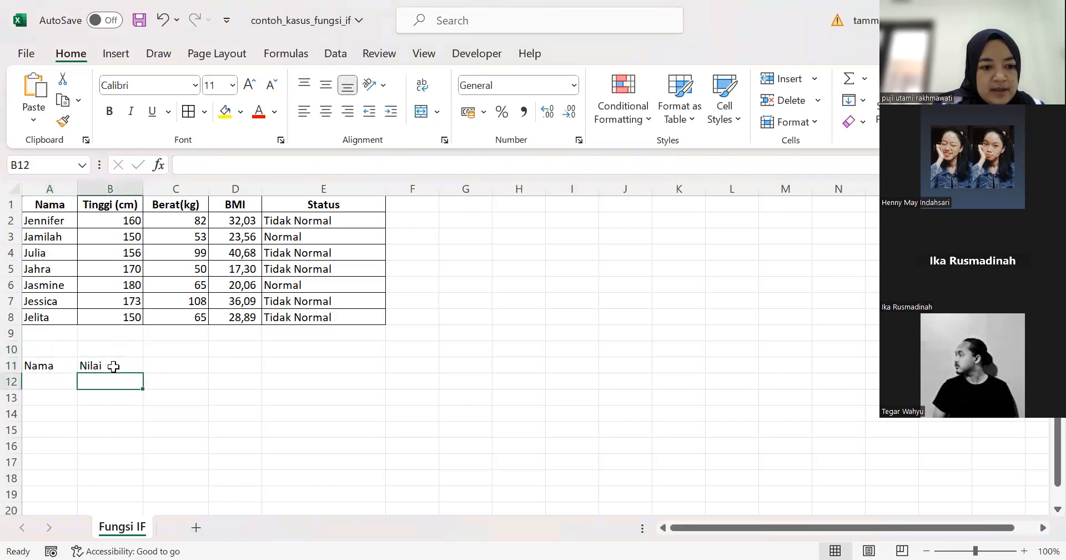
{"action": "key", "text": "Right"}
{"action": "key", "text": "Up"}
{"action": "key", "text": "Right"}
{"action": "key", "text": "shift+Right"}
{"action": "key", "text": "shift+Left"}
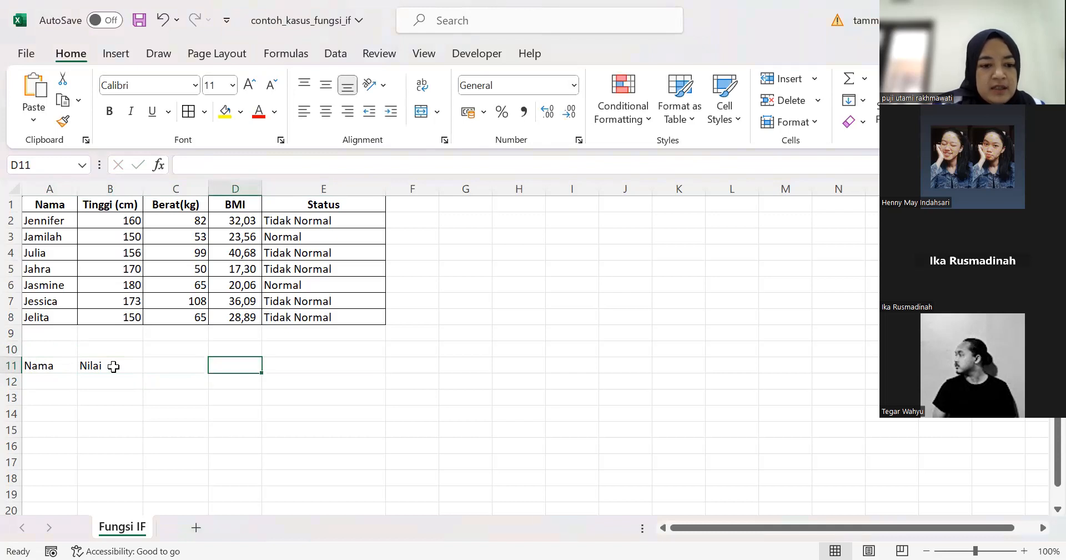
{"action": "type", "text": "Grade"}
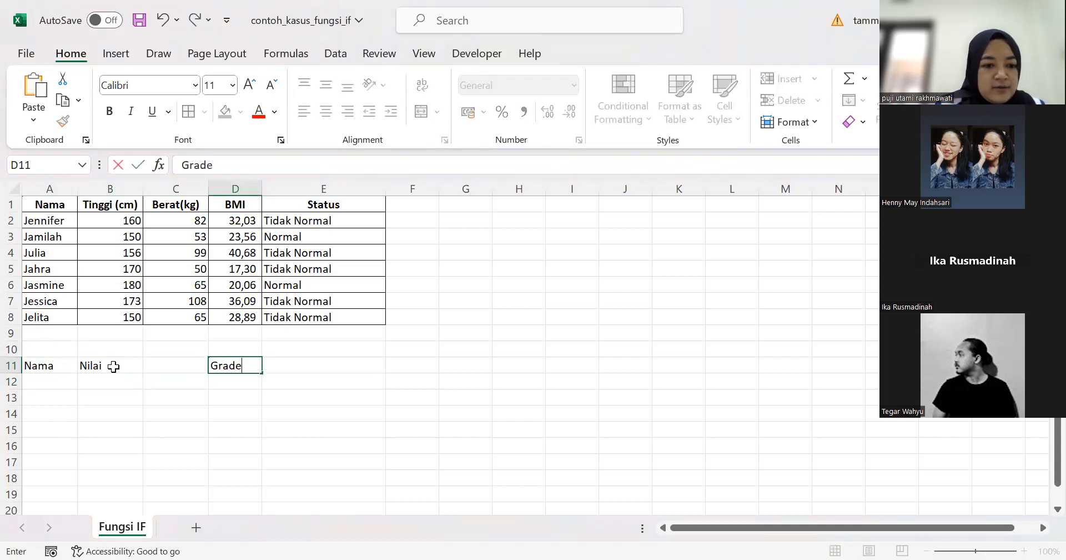
Enter four people's first names under the Nama header in A12:A15
{"action": "left_click", "coordinate": [40, 380]}
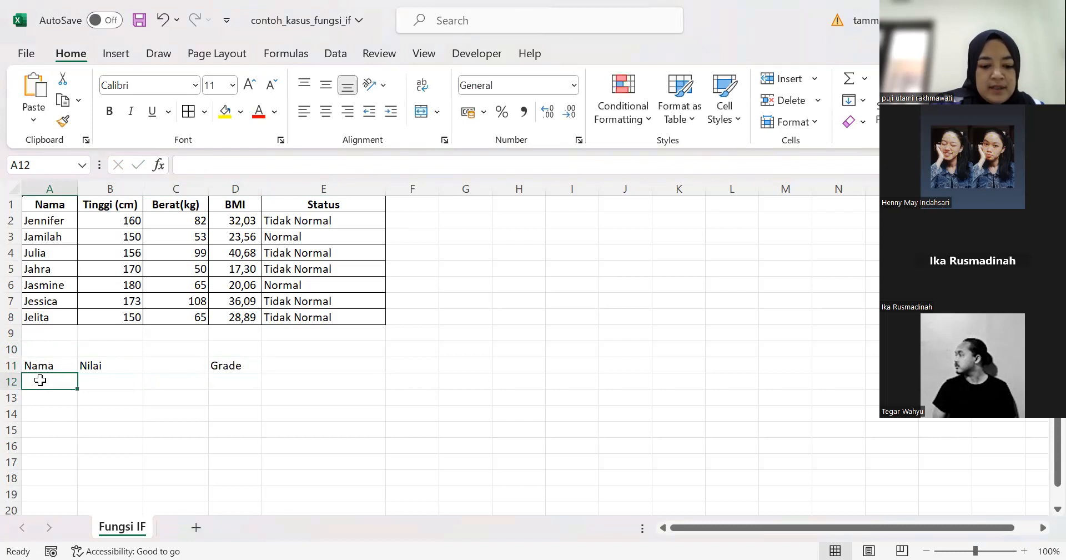
{"action": "type", "text": "henry"}
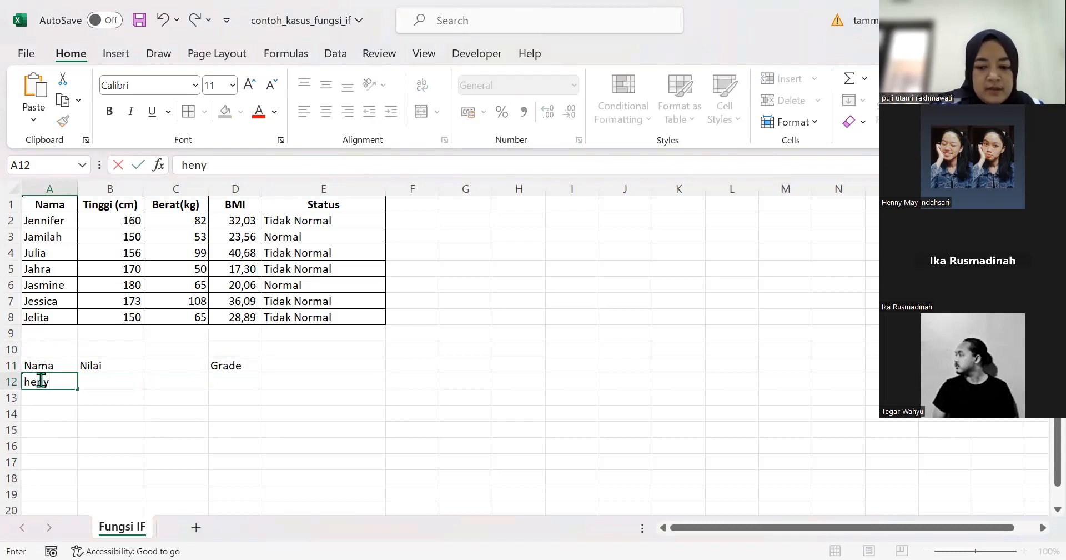
{"action": "key", "text": "Return"}
{"action": "type", "text": "Ahsan"}
{"action": "key", "text": "Return"}
{"action": "type", "text": "Amin"}
{"action": "key", "text": "Return"}
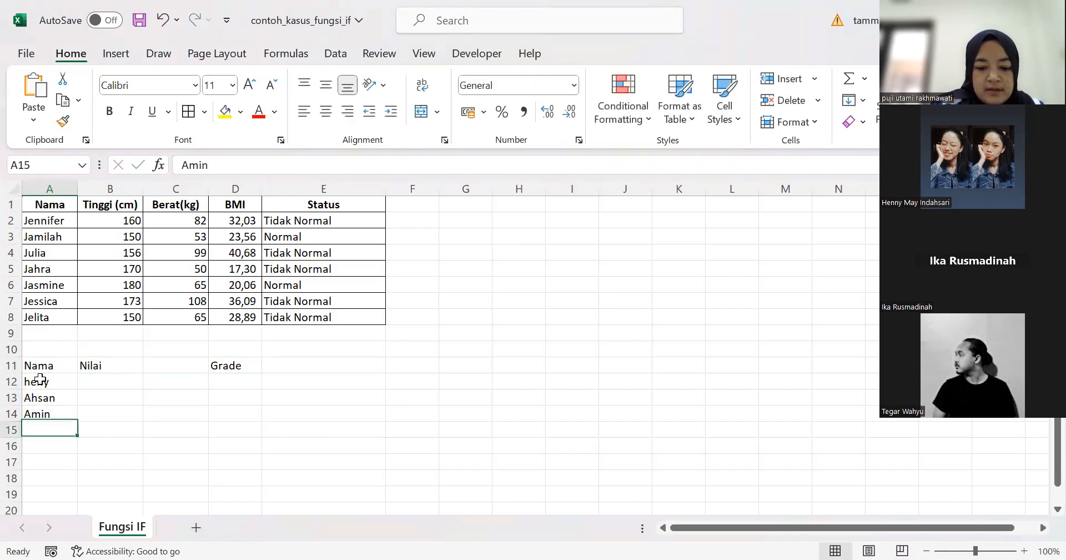
{"action": "type", "text": "Ruwanda"}
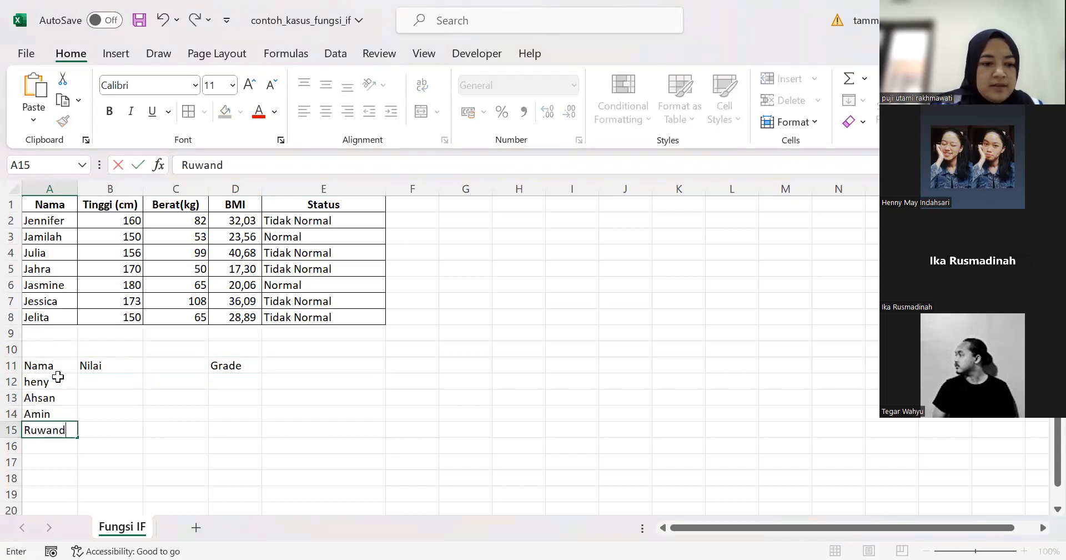
Enter the scores 80, 90, 70 and 50 under the Nilai header in B12:B15
{"action": "left_click", "coordinate": [100, 377]}
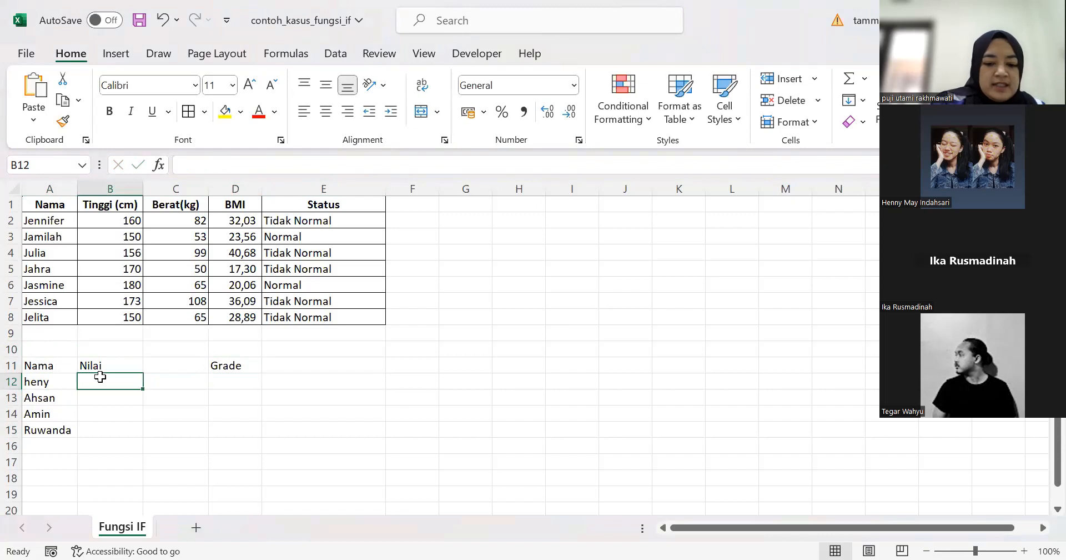
{"action": "type", "text": "80"}
{"action": "key", "text": "Return"}
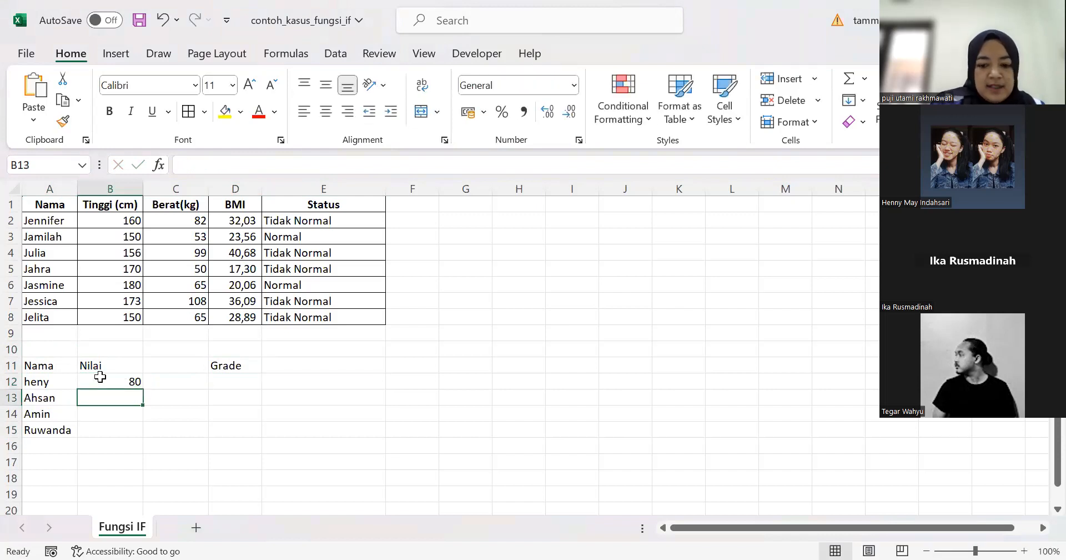
{"action": "type", "text": "90"}
{"action": "key", "text": "Return"}
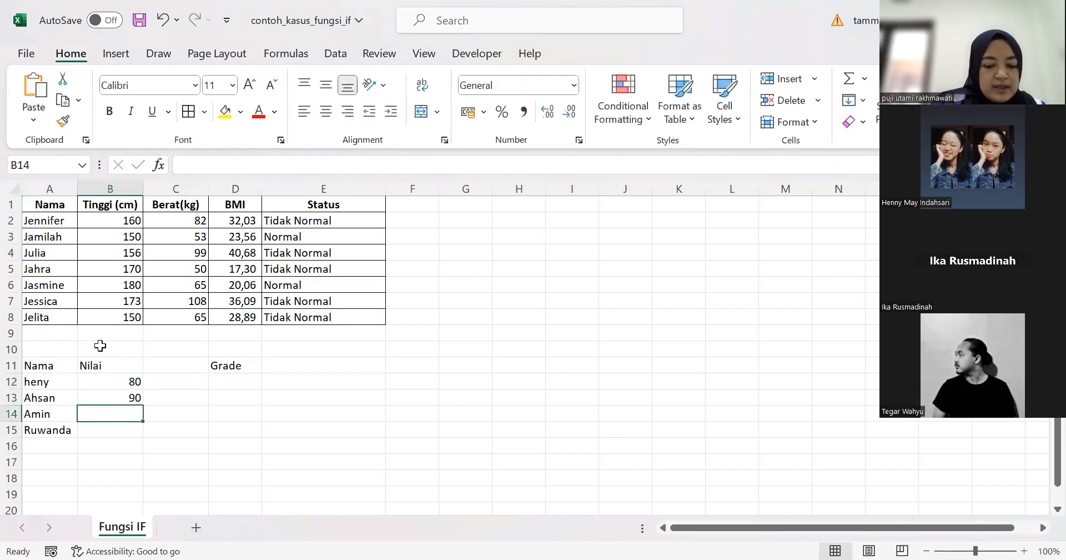
{"action": "type", "text": "70"}
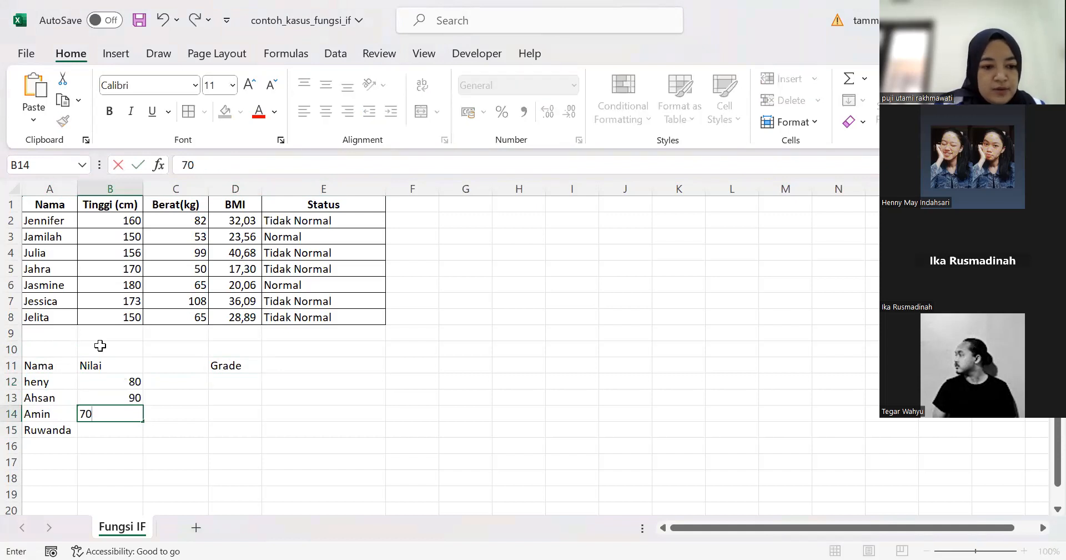
{"action": "key", "text": "Return"}
{"action": "key", "text": "Up"}
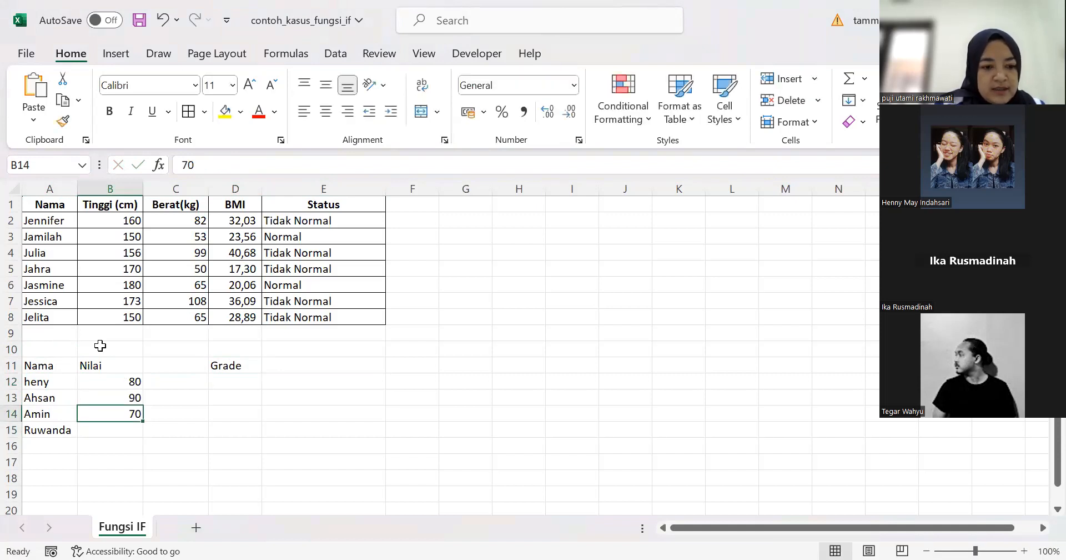
{"action": "key", "text": "Down"}
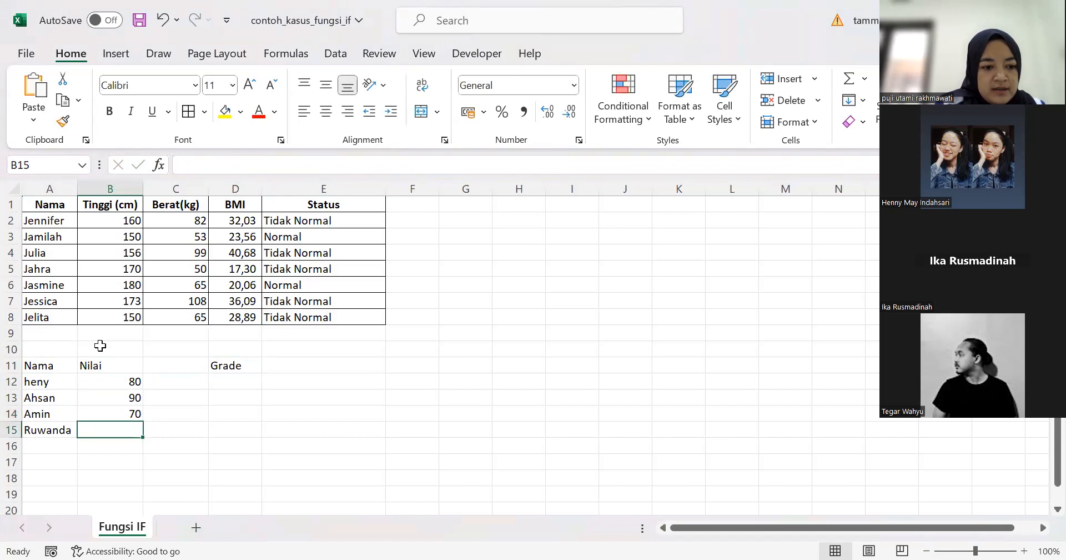
{"action": "type", "text": "50"}
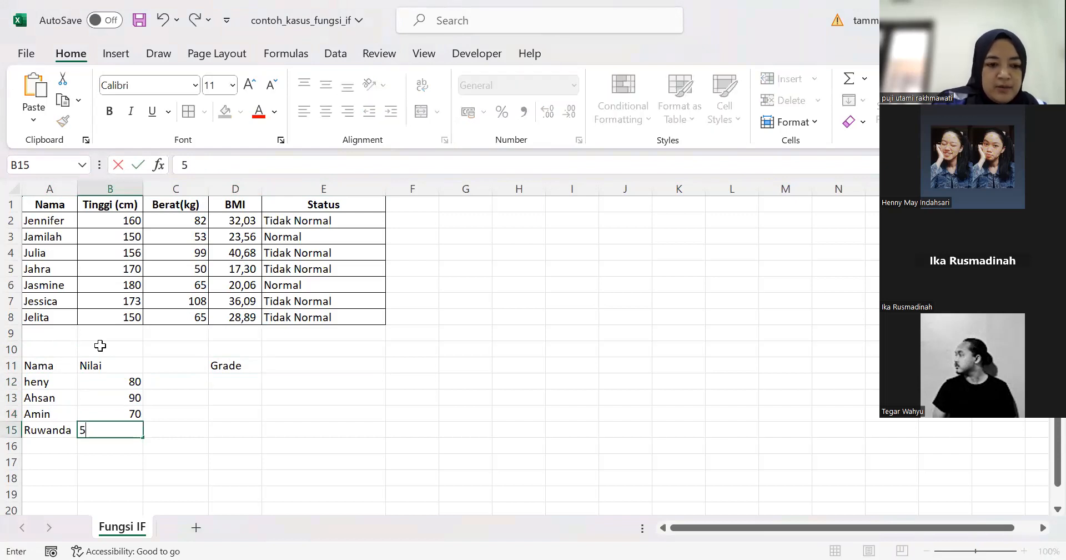
{"action": "key", "text": "Up"}
Change the second person's score in B13 to 60
{"action": "key", "text": "Up"}
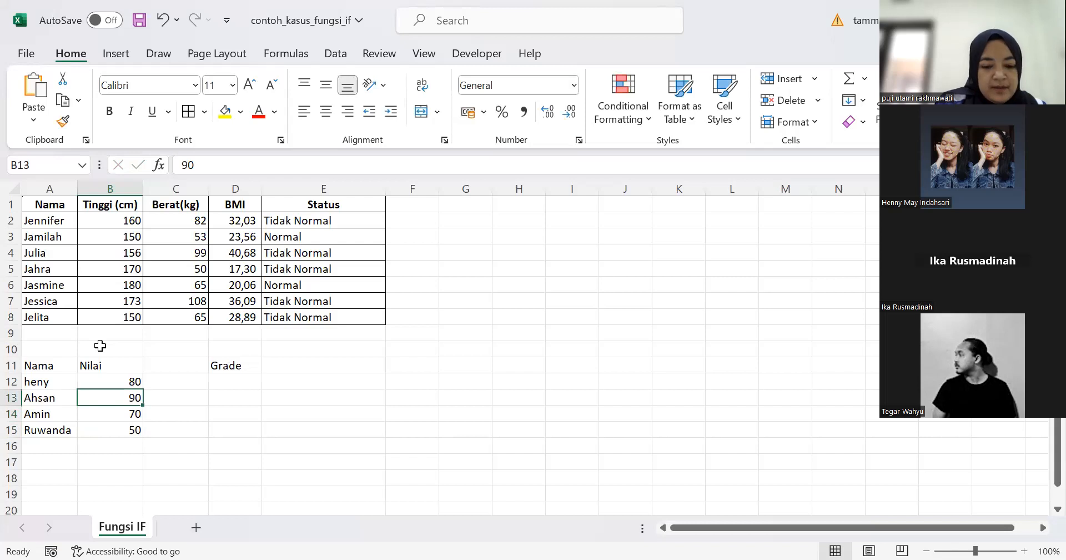
{"action": "type", "text": "60"}
{"action": "key", "text": "Return"}
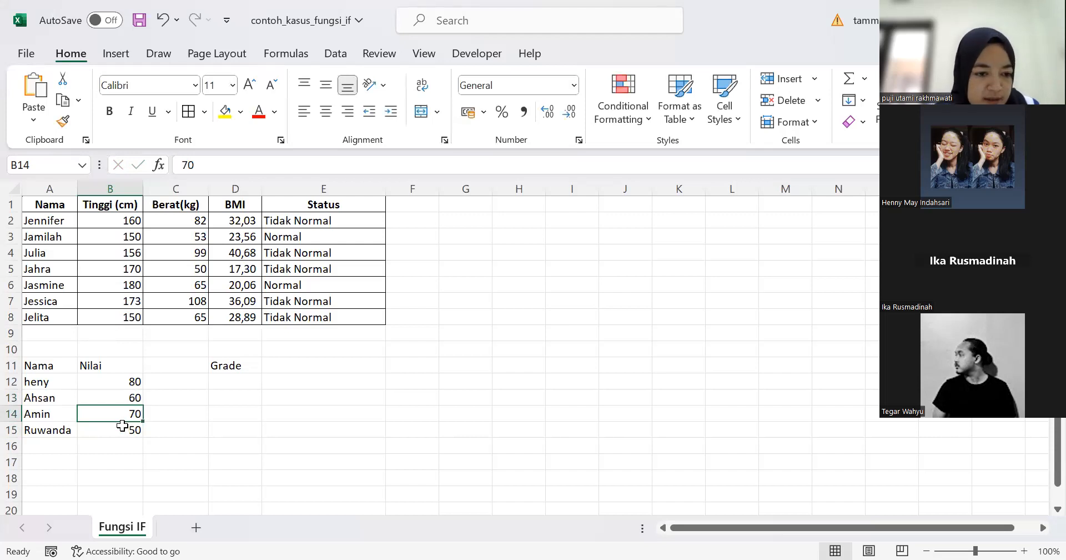
Enter the text "lulus/tidak lulus" in C12 beside the first score
{"action": "left_click", "coordinate": [176, 381]}
{"action": "type", "text": "lu"}
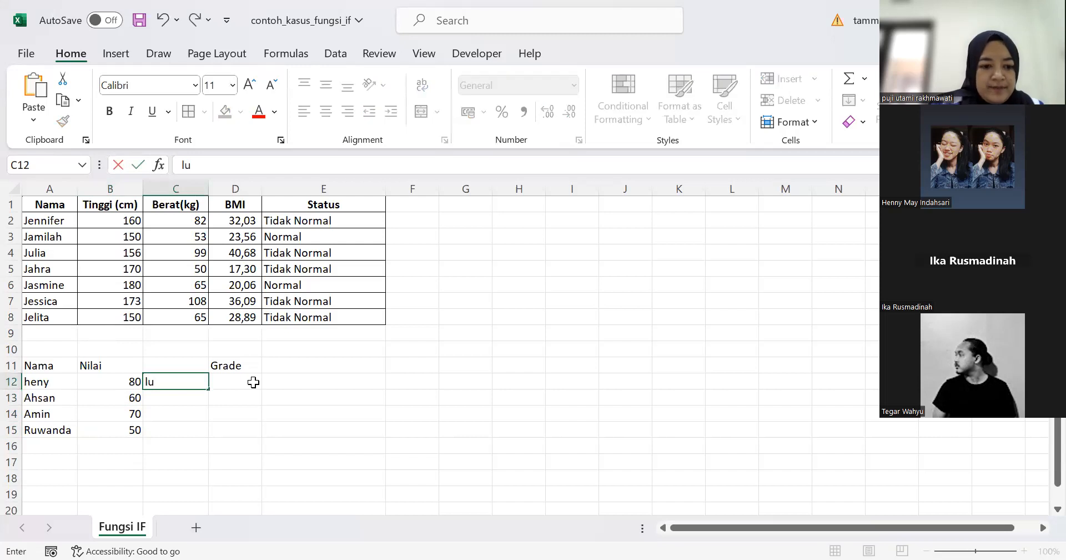
{"action": "type", "text": "lus/tidak lulus"}
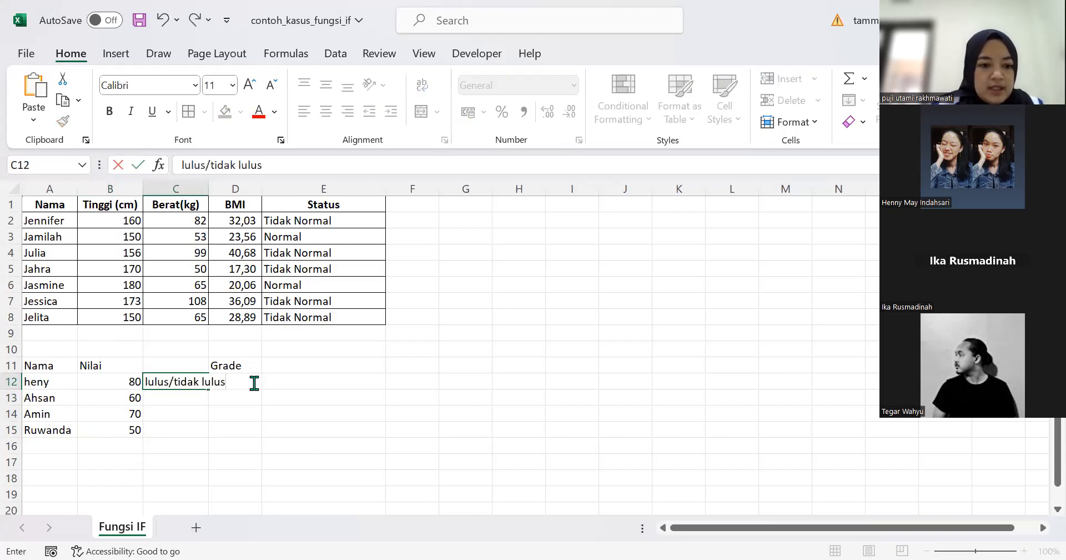
{"action": "left_click", "coordinate": [252, 412]}
Widen columns D and C to give the lower table's entries more room
{"action": "left_click_drag", "start_coordinate": [264, 180], "coordinate": [290, 179]}
{"action": "left_click", "coordinate": [274, 381]}
{"action": "left_click_drag", "start_coordinate": [209, 186], "coordinate": [223, 185]}
Replace the Grade header in D11 with "lulus/tidak"
{"action": "left_click", "coordinate": [268, 366]}
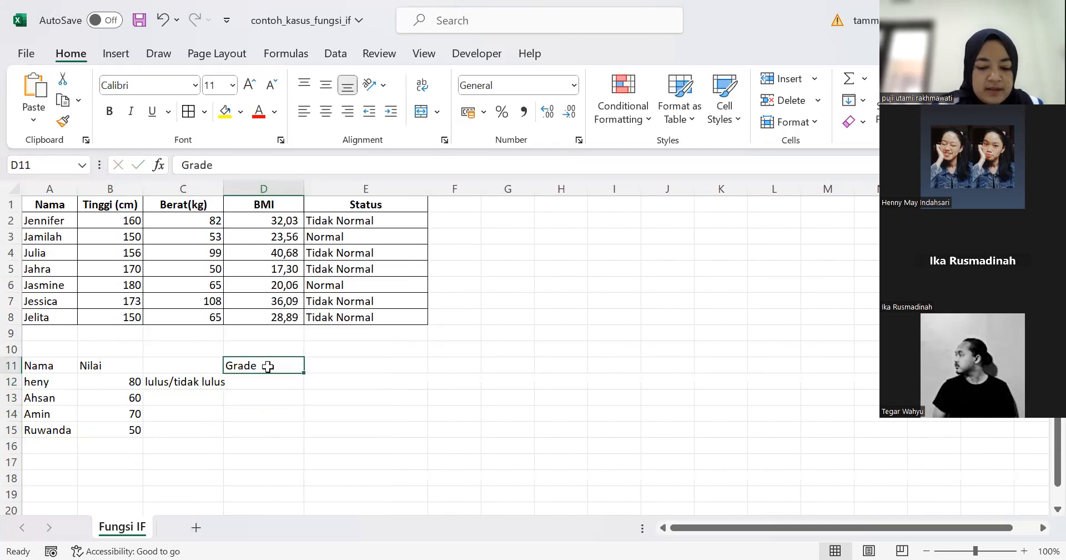
{"action": "type", "text": "Ket."}
{"action": "key", "text": "BackSpace"}
{"action": "key", "text": "BackSpace"}
{"action": "key", "text": "BackSpace"}
{"action": "key", "text": "BackSpace"}
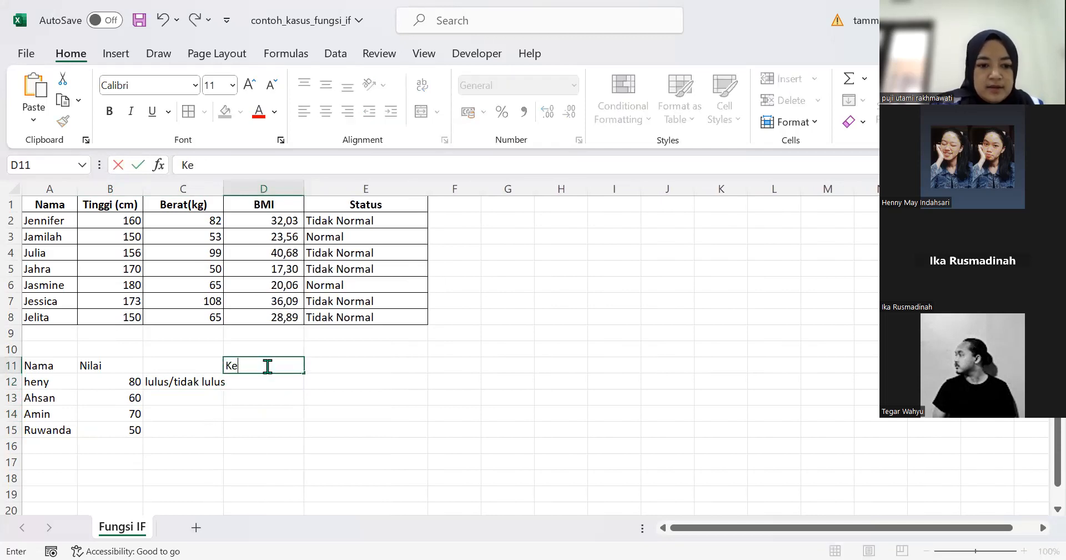
{"action": "type", "text": "lulus/"}
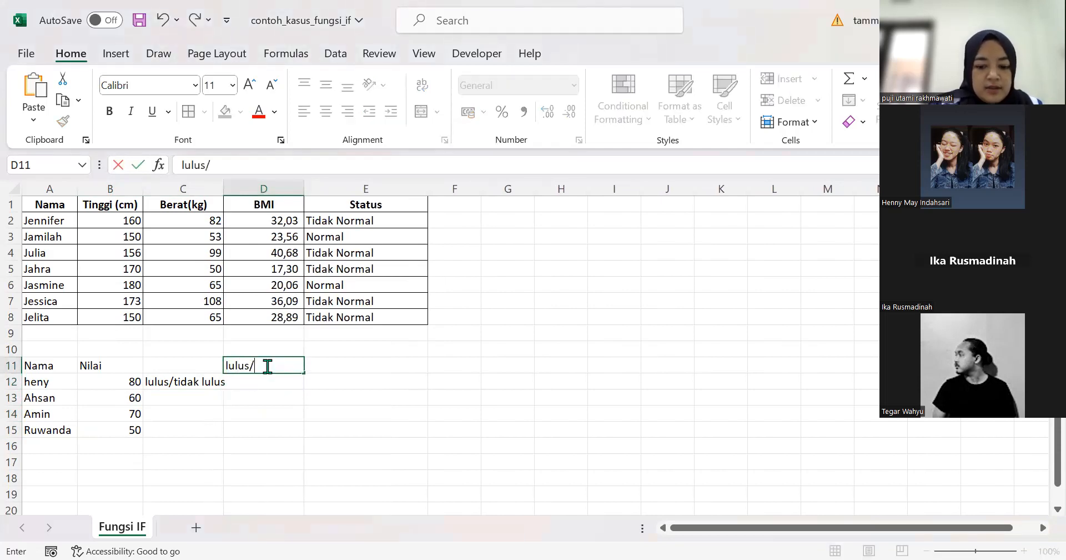
{"action": "type", "text": "tidak"}
{"action": "key", "text": "Return"}
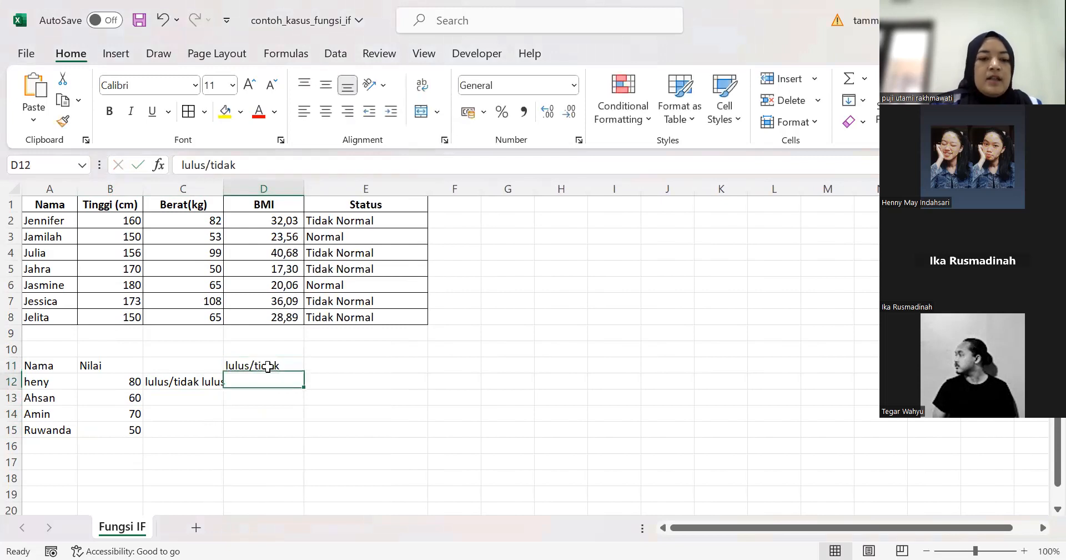
Delete the text in C12
{"action": "left_click", "coordinate": [210, 384]}
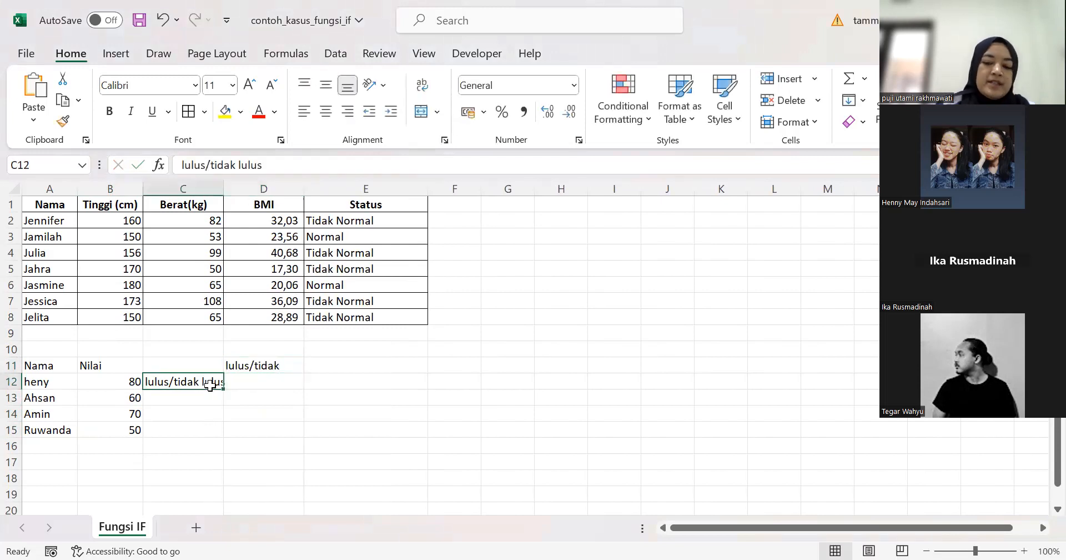
{"action": "key", "text": "Delete"}
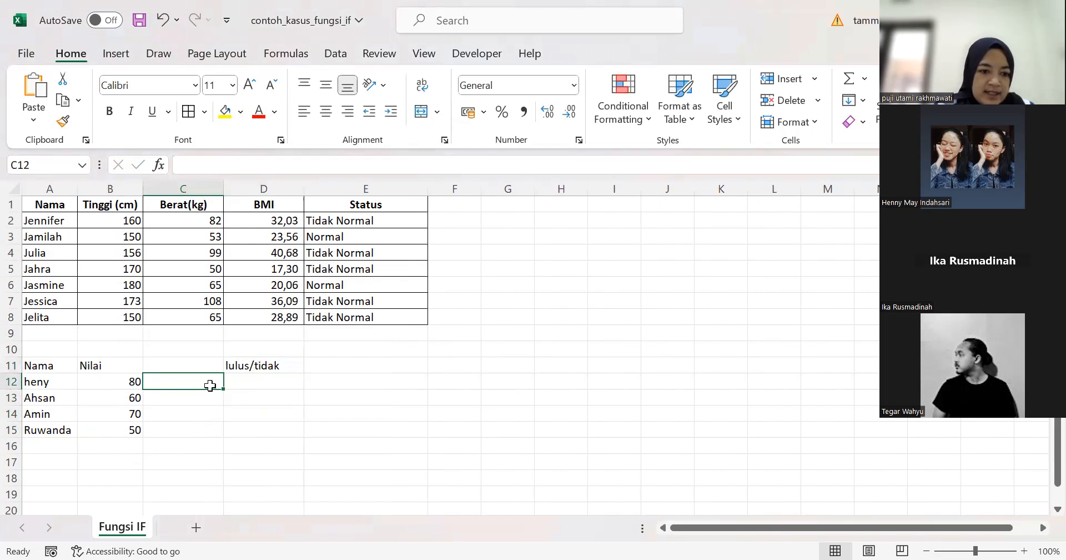
{"action": "left_click", "coordinate": [133, 377]}
Enter the criterion note "40-60 tidak lulus" in C12 beside the first score
{"action": "left_click", "coordinate": [175, 381]}
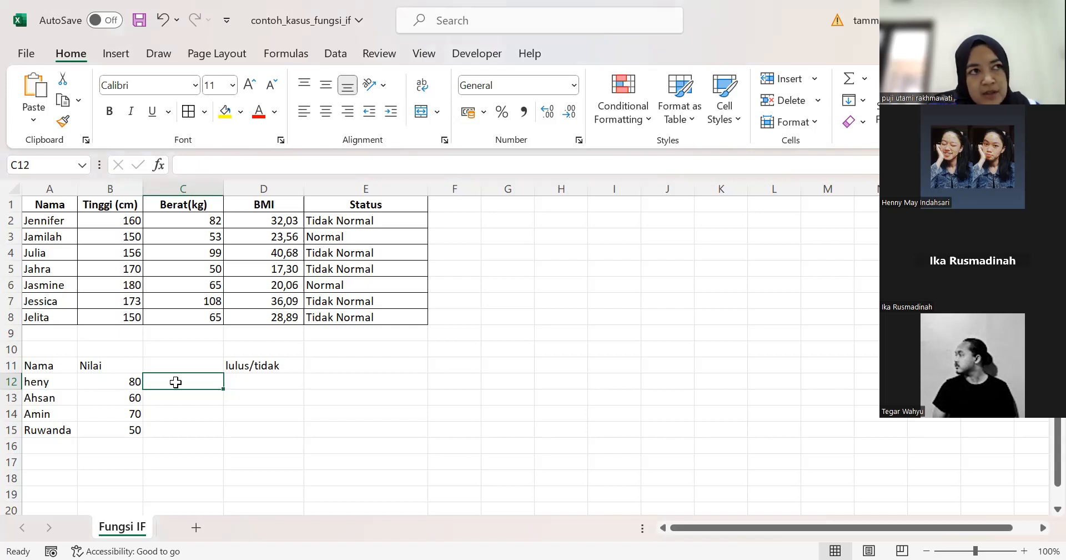
{"action": "type", "text": "("}
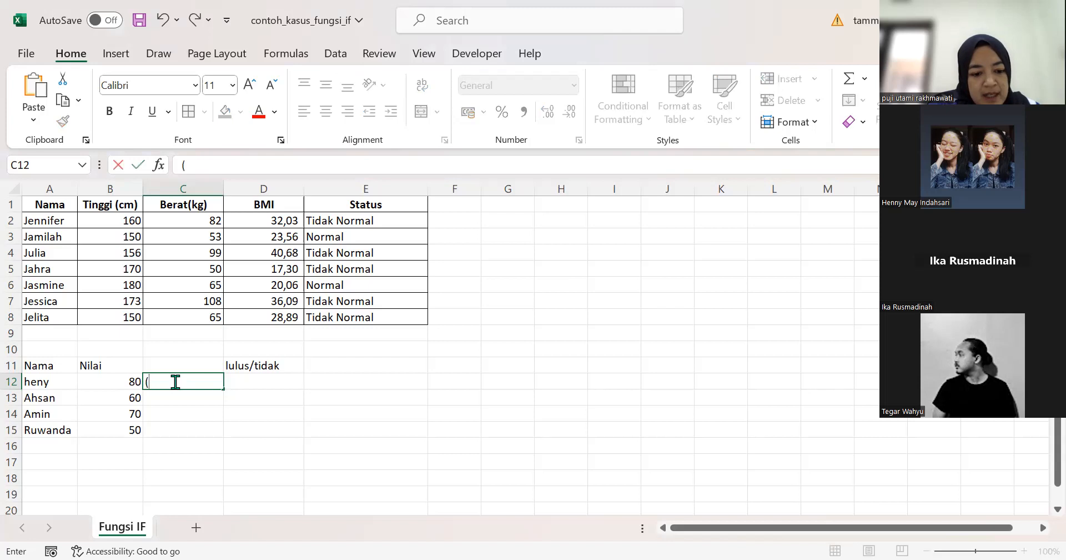
{"action": "key", "text": "BackSpace"}
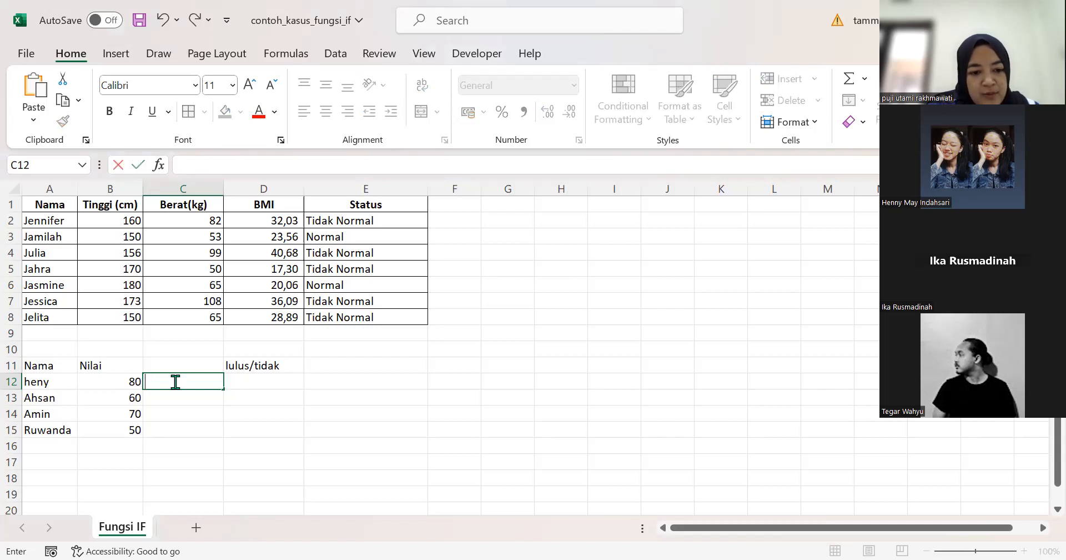
{"action": "type", "text": "40"}
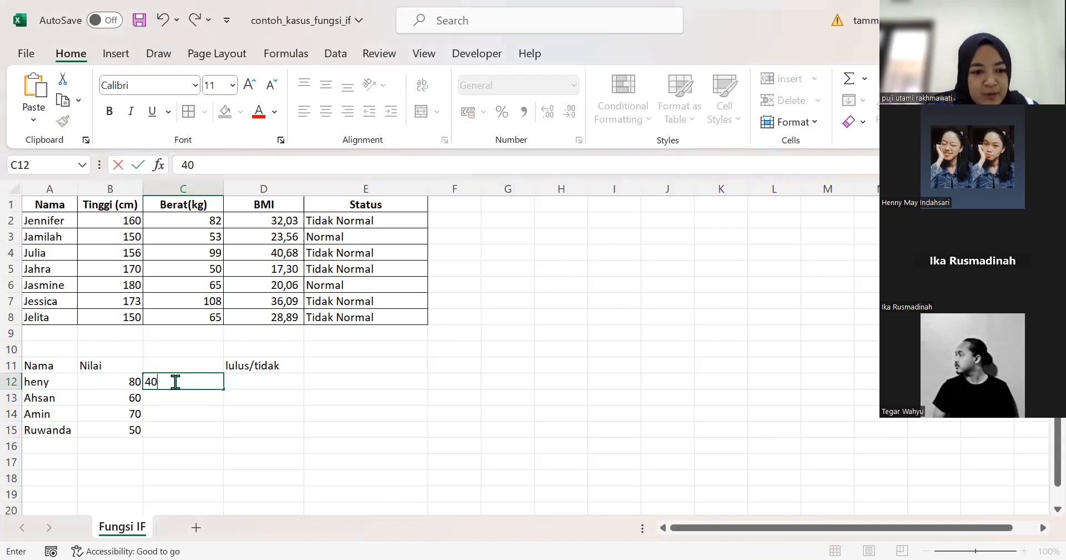
{"action": "type", "text": "-"}
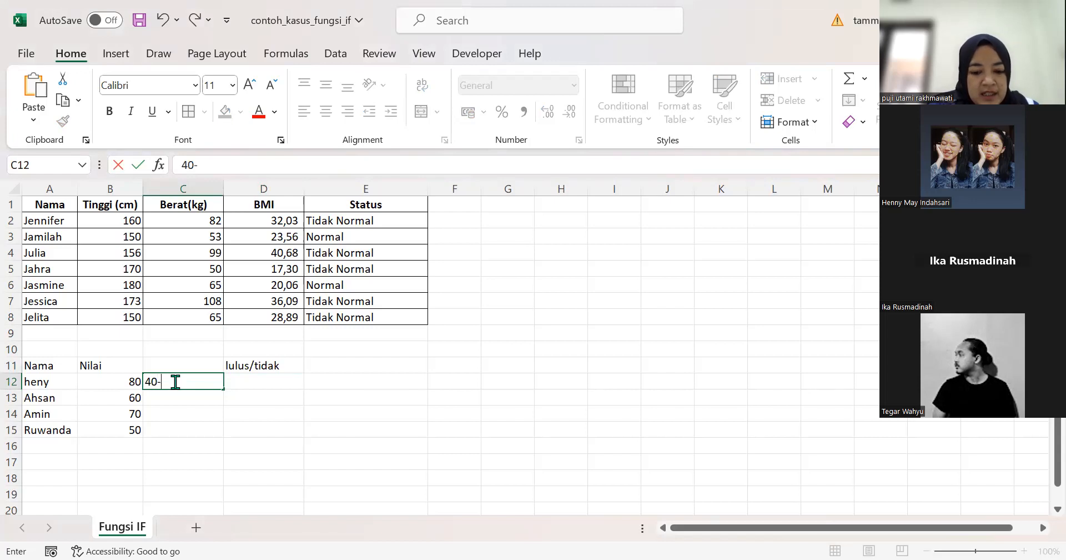
{"action": "type", "text": "60"}
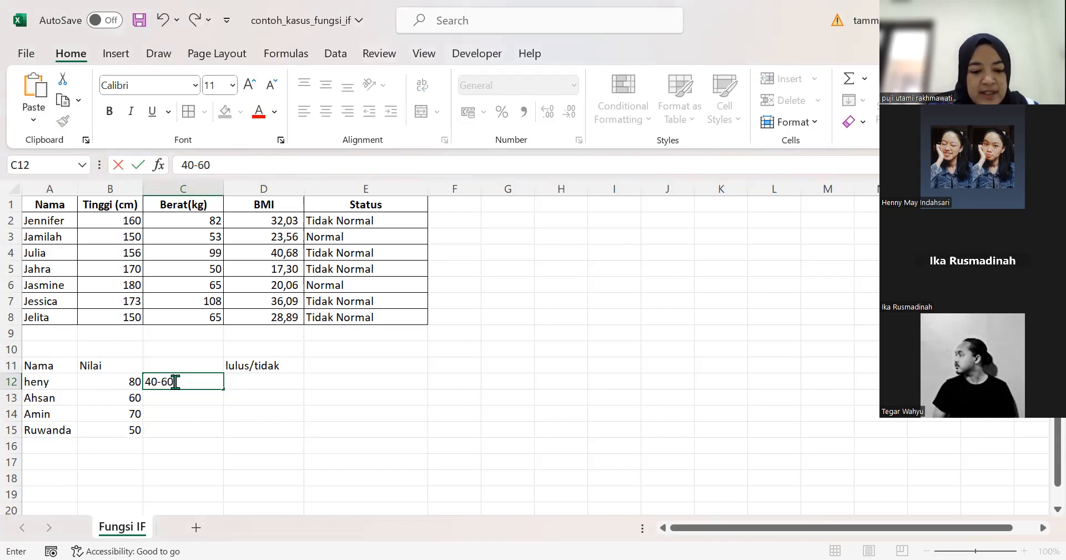
{"action": "type", "text": " t"}
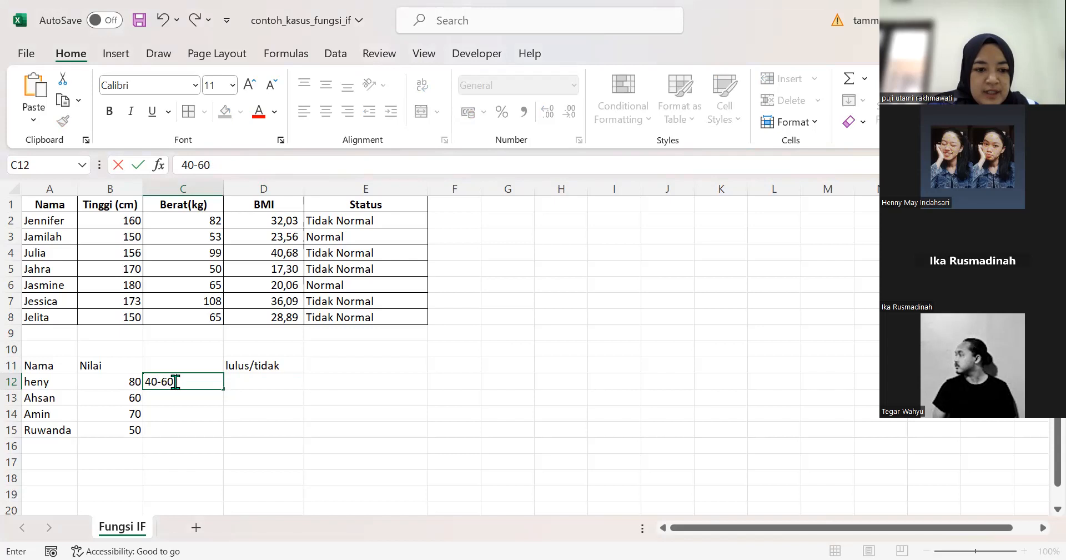
{"action": "type", "text": "idak lulus"}
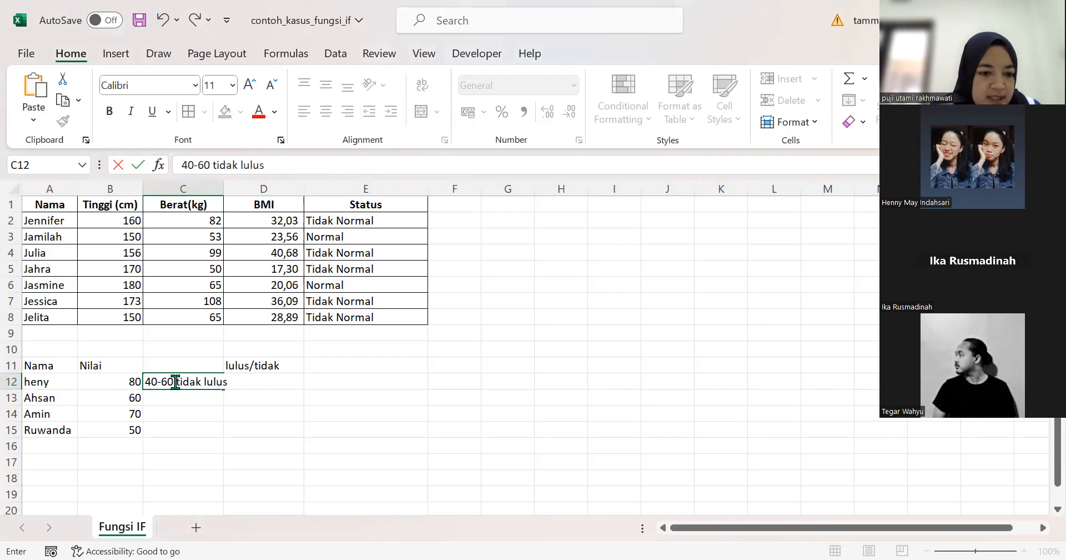
{"action": "key", "text": "Return"}
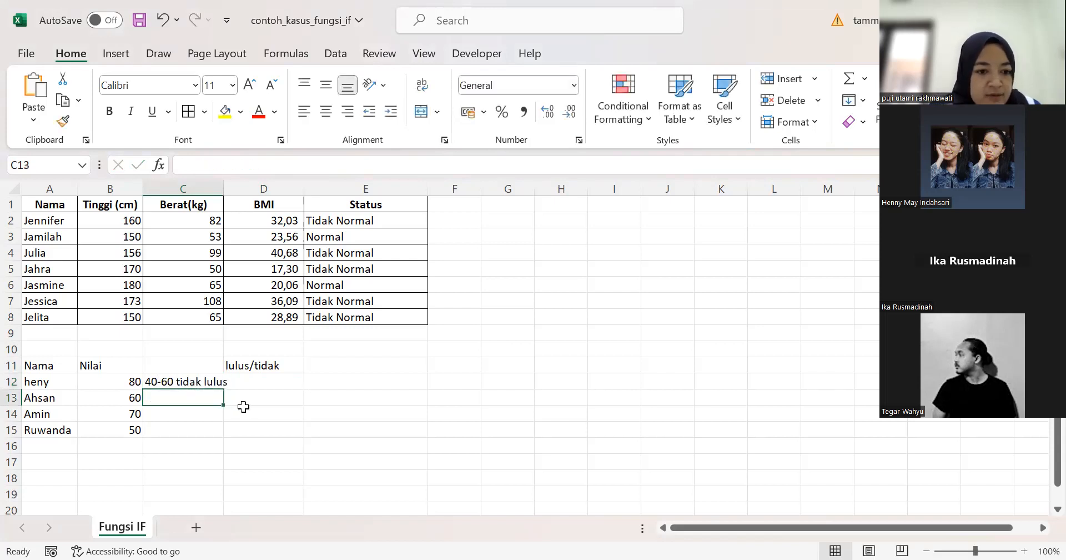
Widen column C so the criterion note in C12 fits inside its cell
{"action": "left_click", "coordinate": [176, 383]}
{"action": "left_click_drag", "start_coordinate": [220, 181], "coordinate": [258, 189]}
{"action": "left_click", "coordinate": [210, 395]}
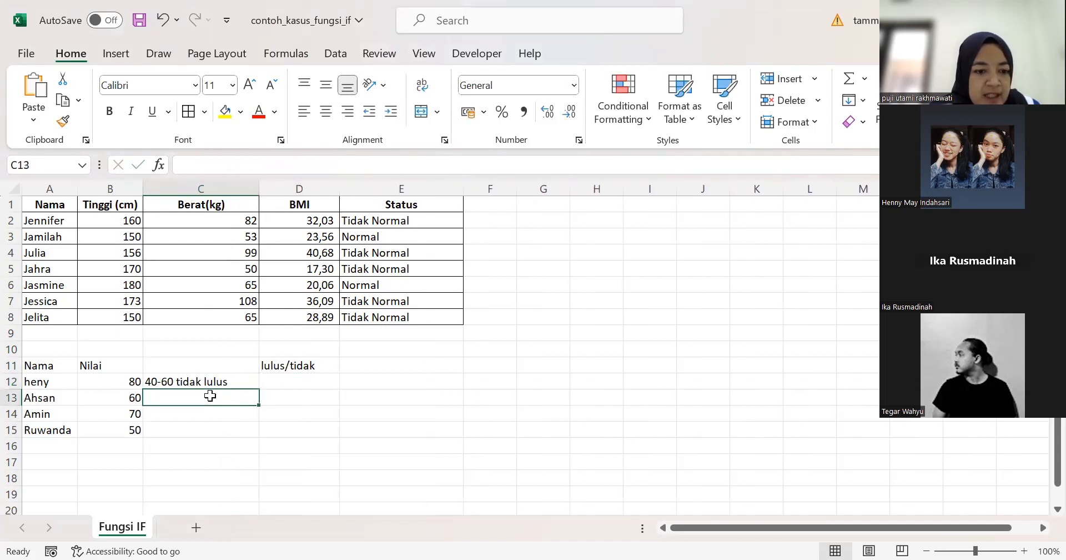
Examine how the IF and AND formula behind the first Status value in E2 is built, compared with the empty D12
{"action": "left_click", "coordinate": [388, 222]}
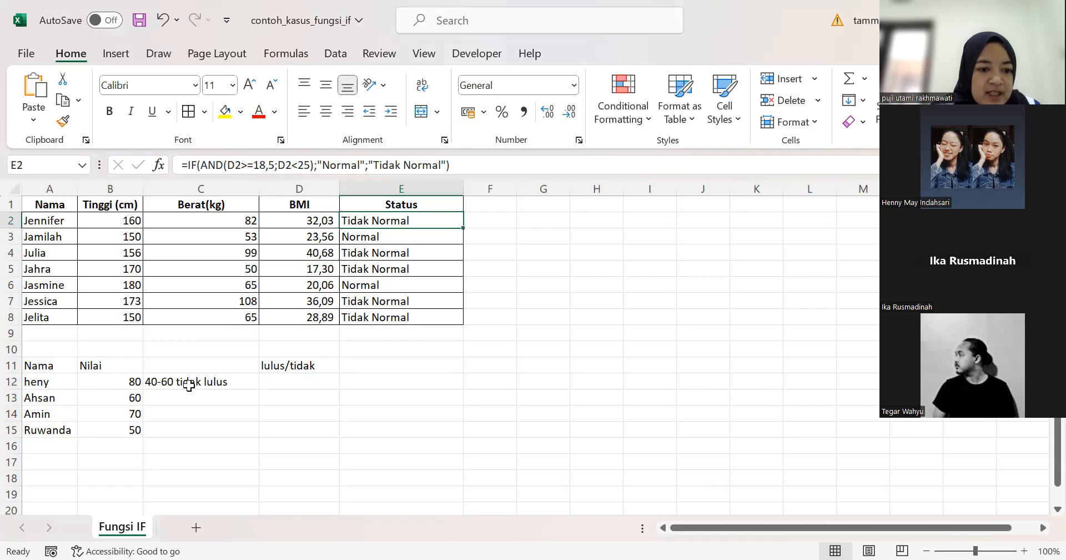
{"action": "left_click", "coordinate": [164, 401]}
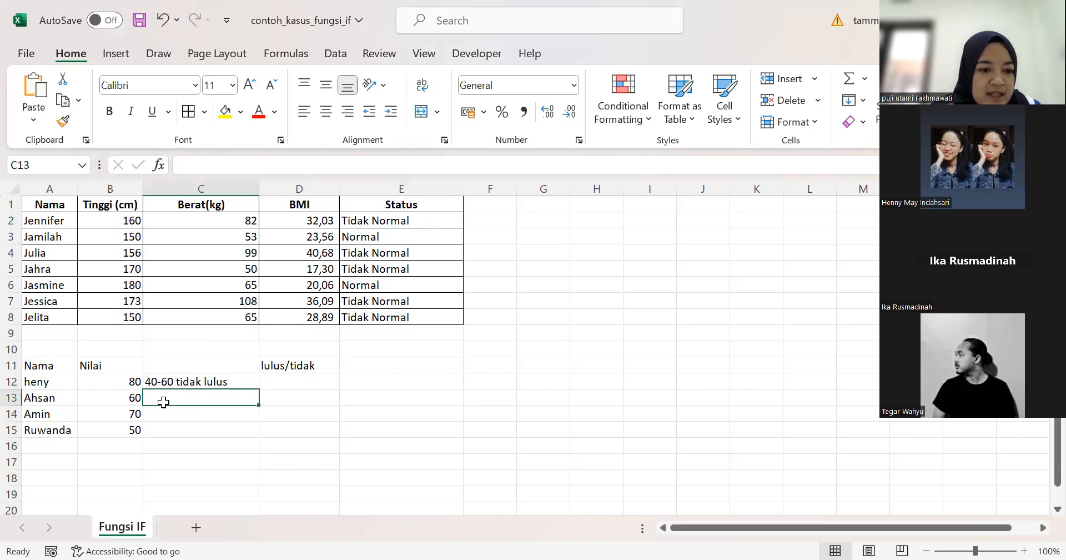
{"action": "left_click", "coordinate": [303, 380]}
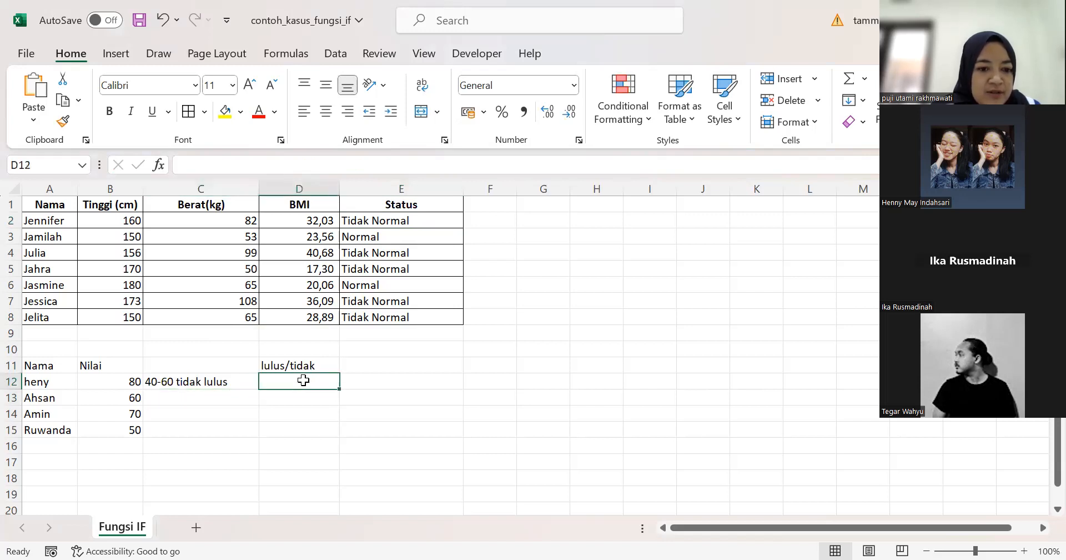
{"action": "left_click", "coordinate": [396, 225]}
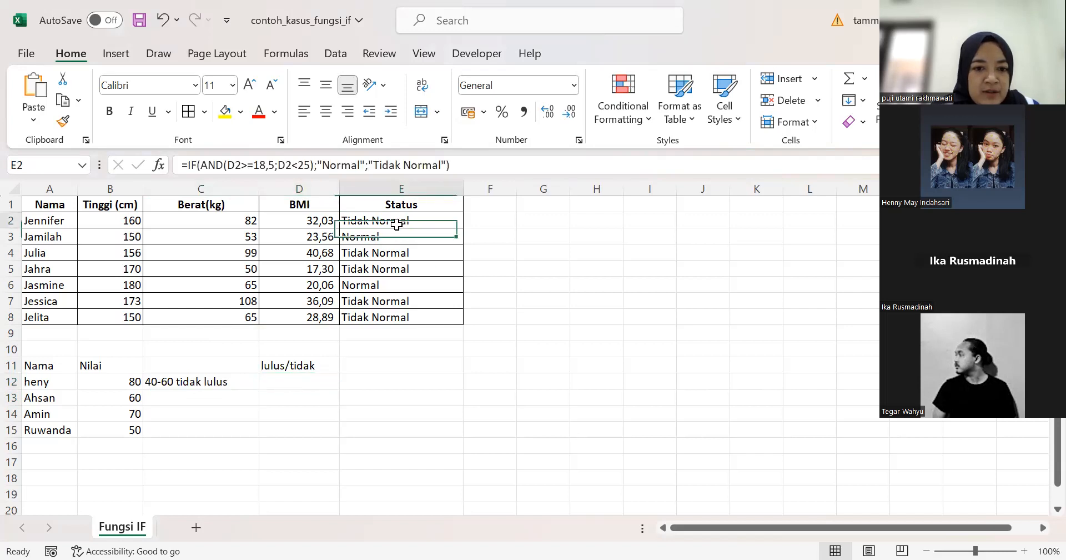
{"action": "left_click", "coordinate": [300, 380]}
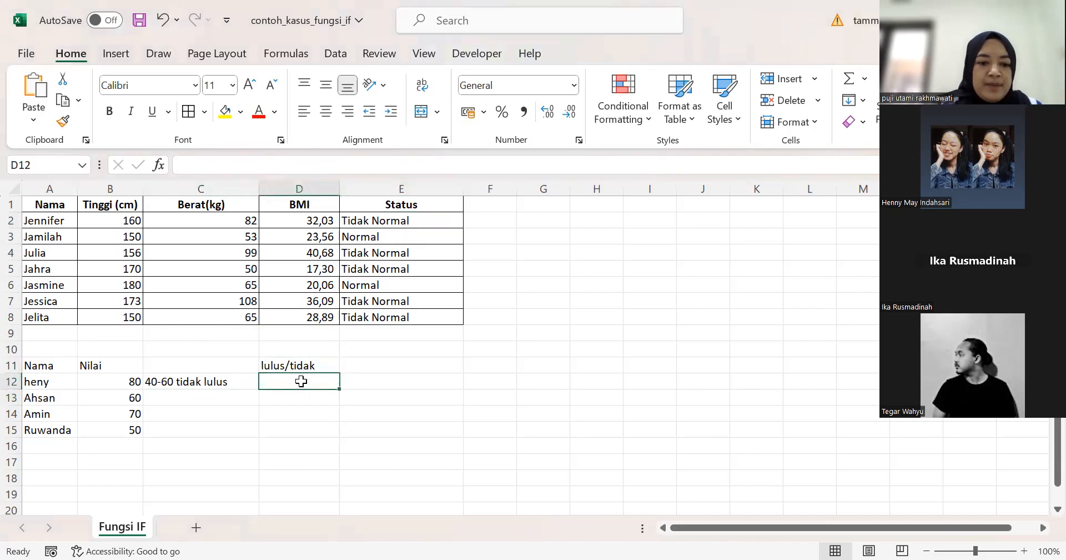
{"action": "left_click", "coordinate": [405, 219]}
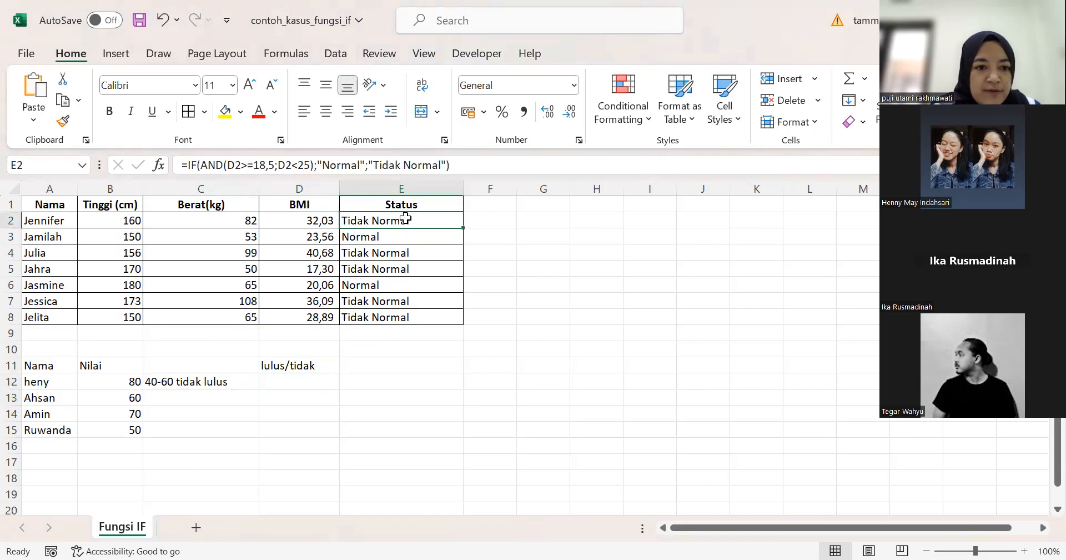
{"action": "left_click", "coordinate": [200, 165]}
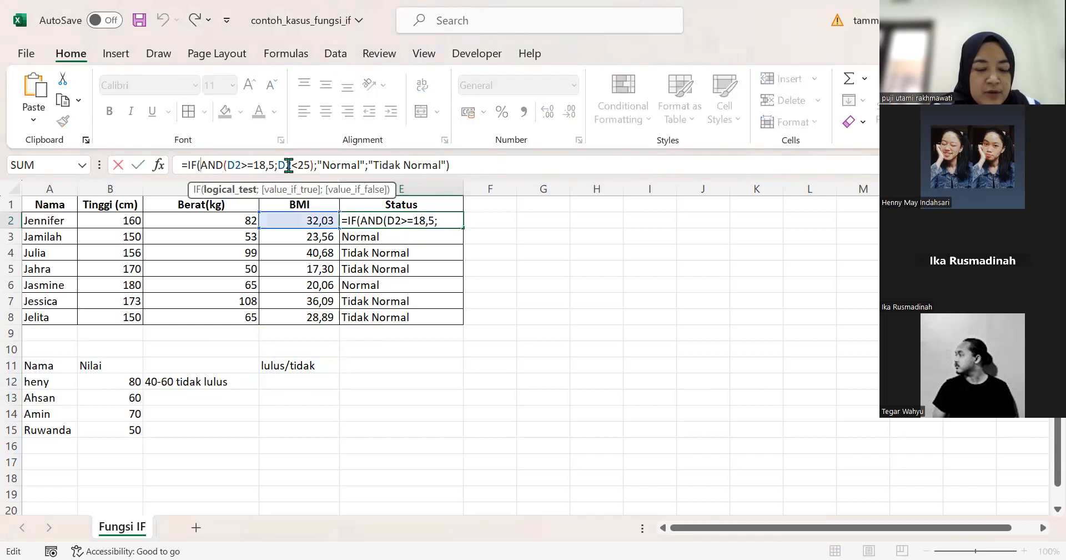
{"action": "left_click", "coordinate": [478, 165]}
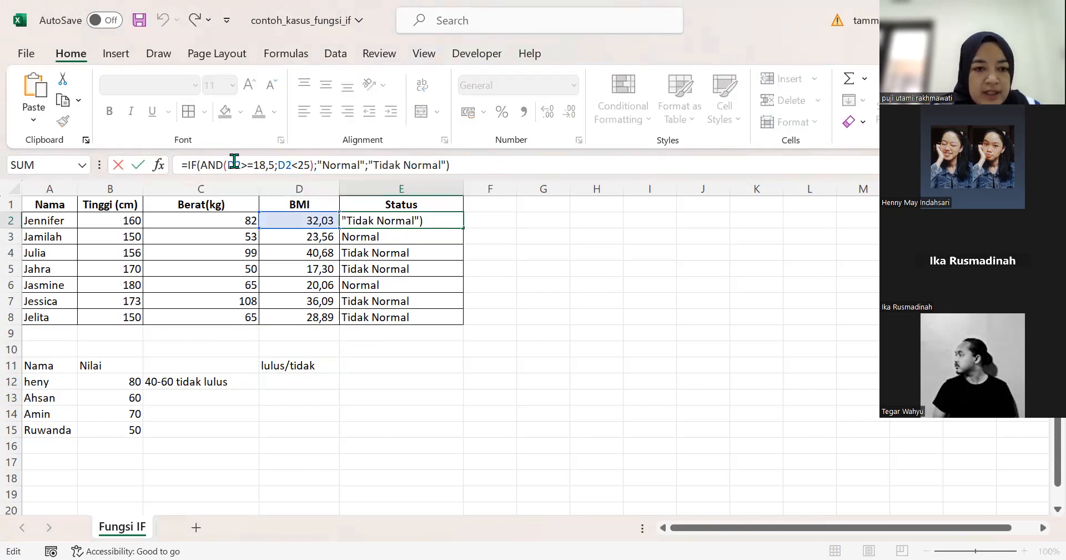
{"action": "left_click", "coordinate": [196, 165]}
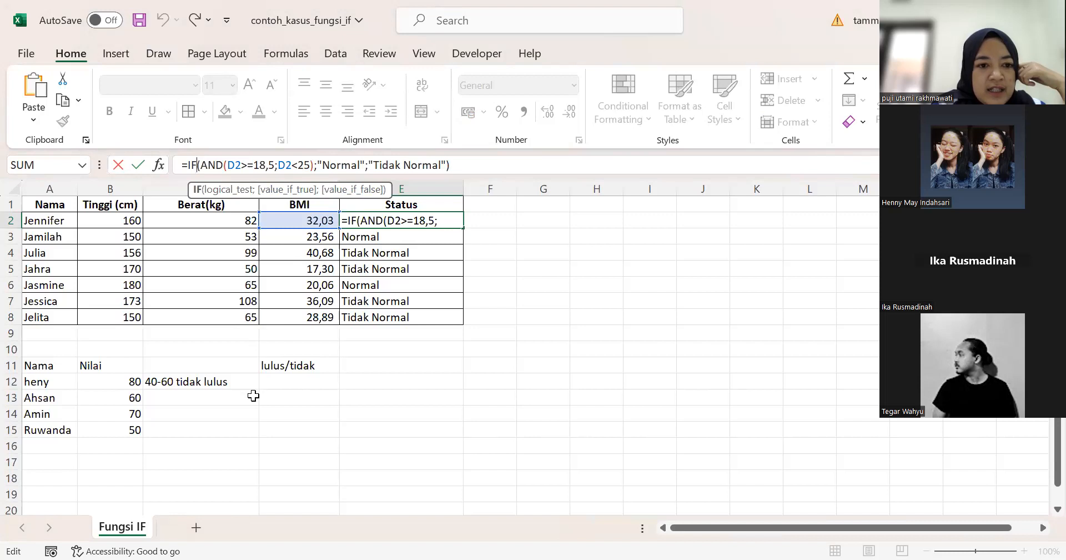
Start an IF formula with a nested AND test in D12 under the lulus/tidak header
{"action": "left_click", "coordinate": [291, 379]}
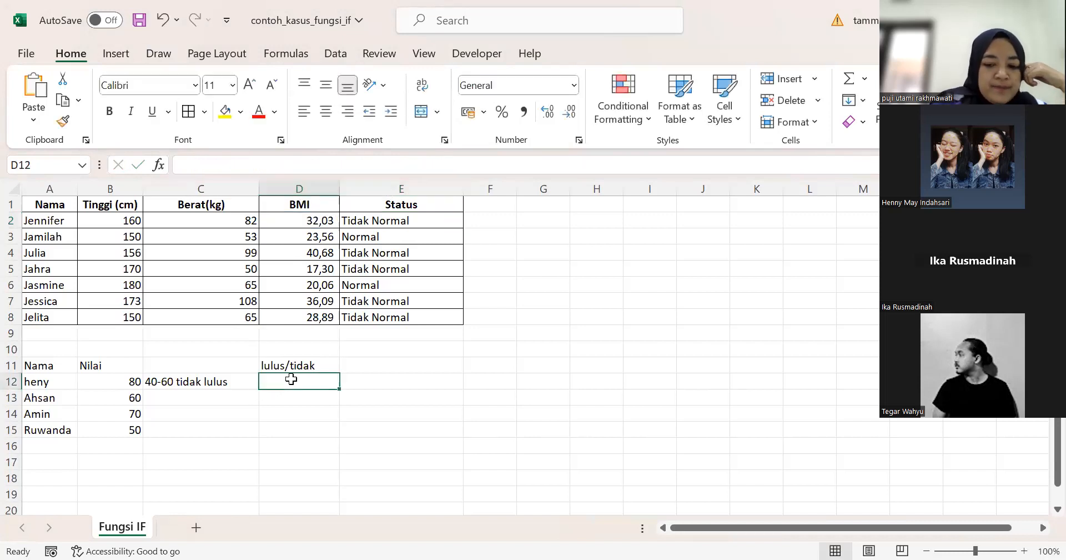
{"action": "type", "text": "=I"}
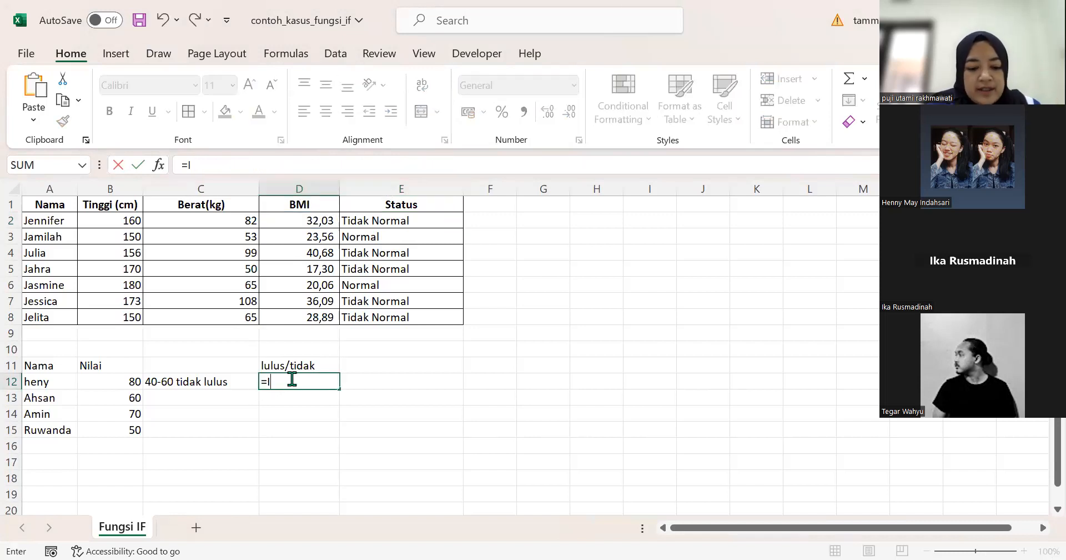
{"action": "type", "text": "F"}
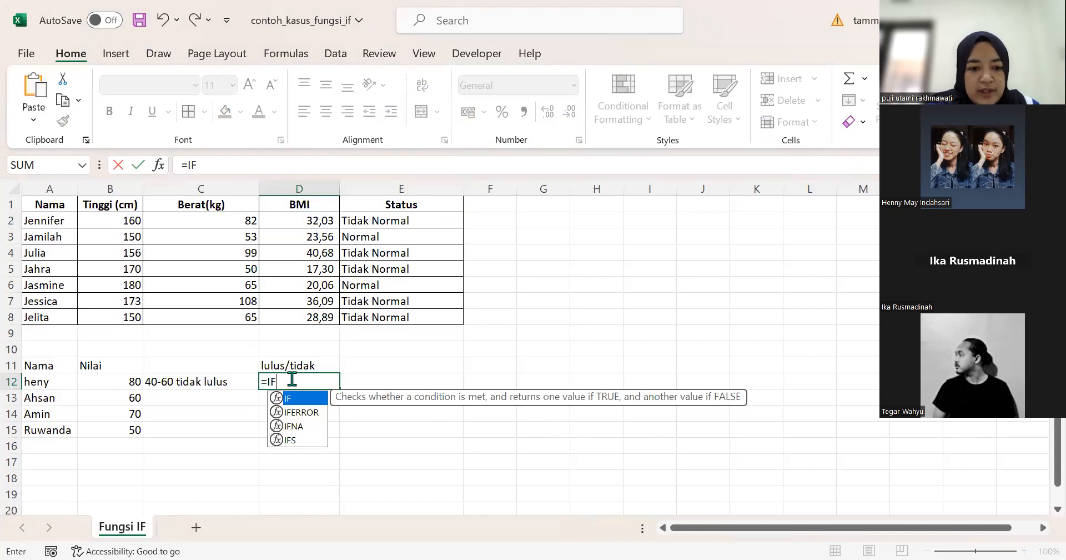
{"action": "type", "text": "()"}
{"action": "key", "text": "Return"}
{"action": "left_click", "coordinate": [508, 380]}
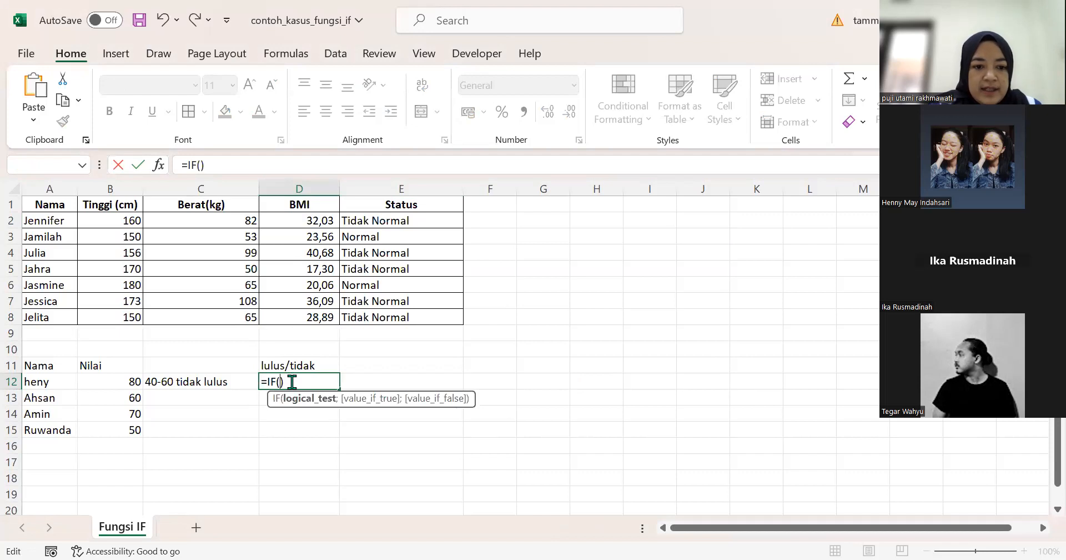
{"action": "type", "text": "AND"}
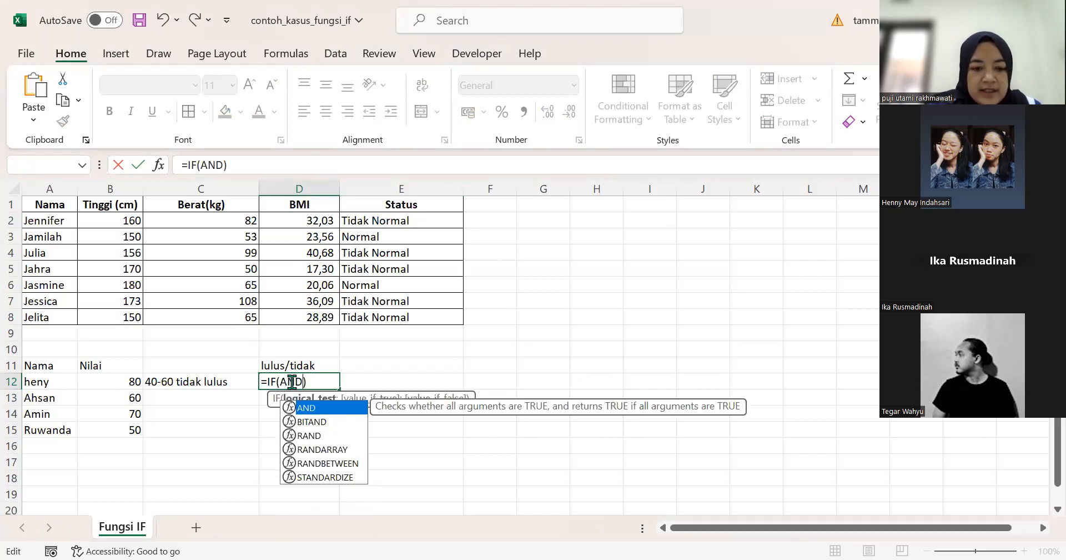
{"action": "type", "text": "("}
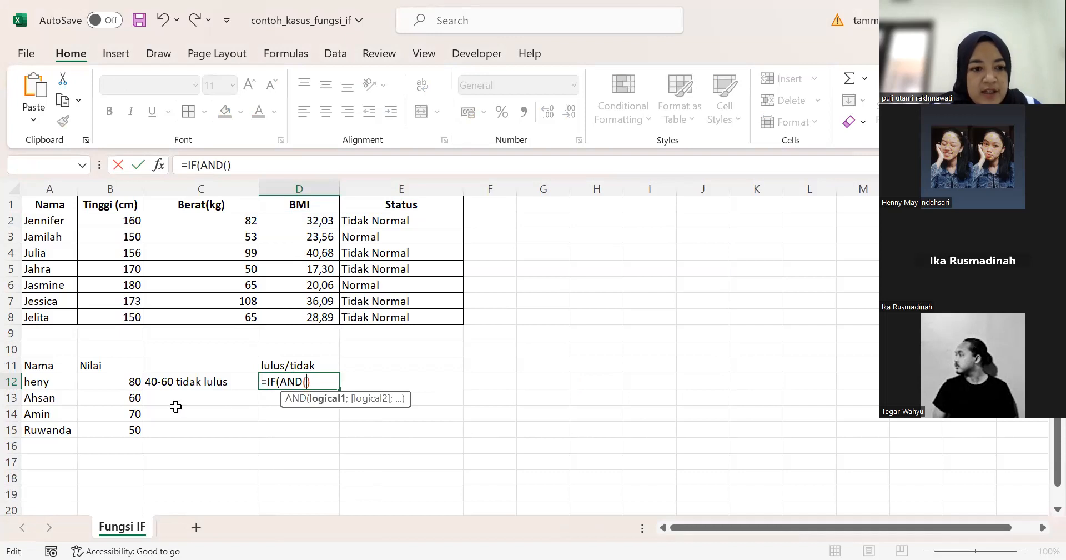
Give the AND test in D12 the two conditions B12>=40 and B12<=60
{"action": "left_click", "coordinate": [114, 385]}
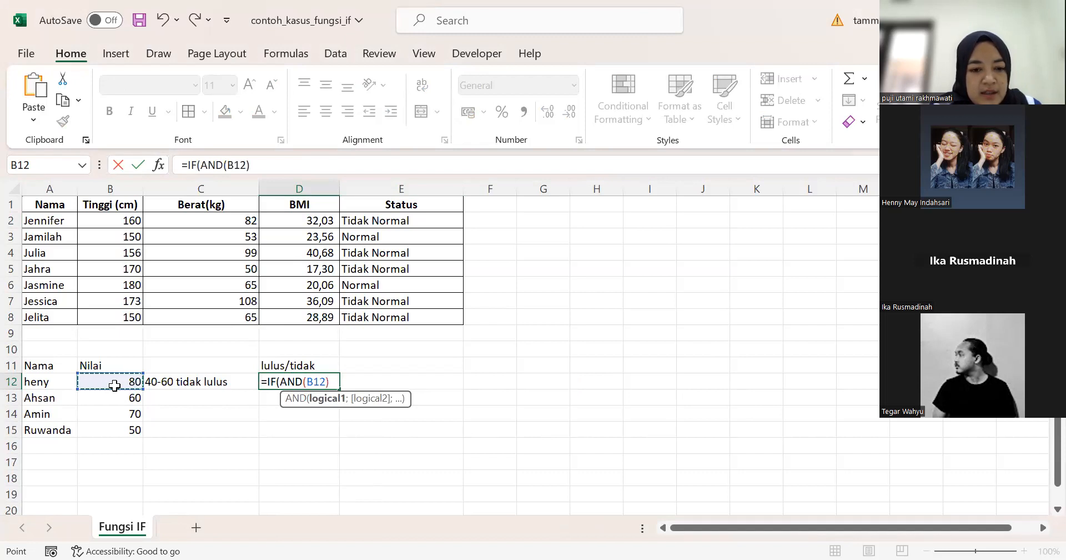
{"action": "type", "text": ">="}
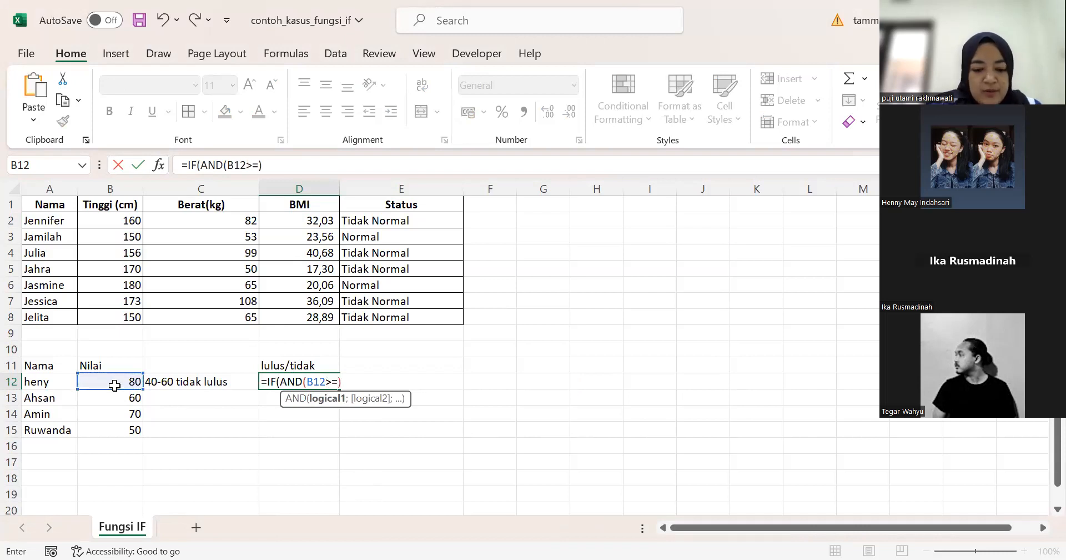
{"action": "type", "text": "40"}
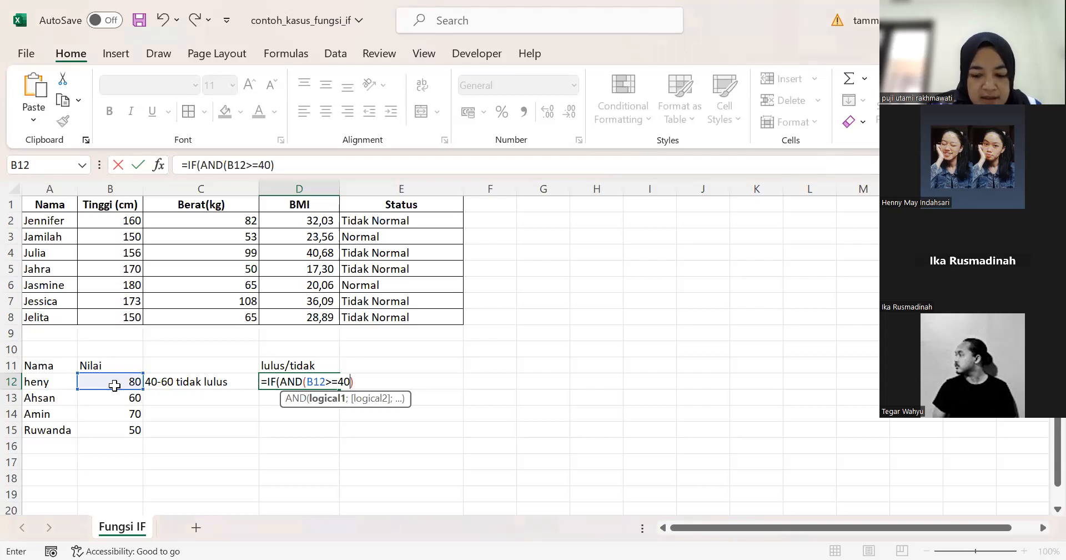
{"action": "type", "text": ";"}
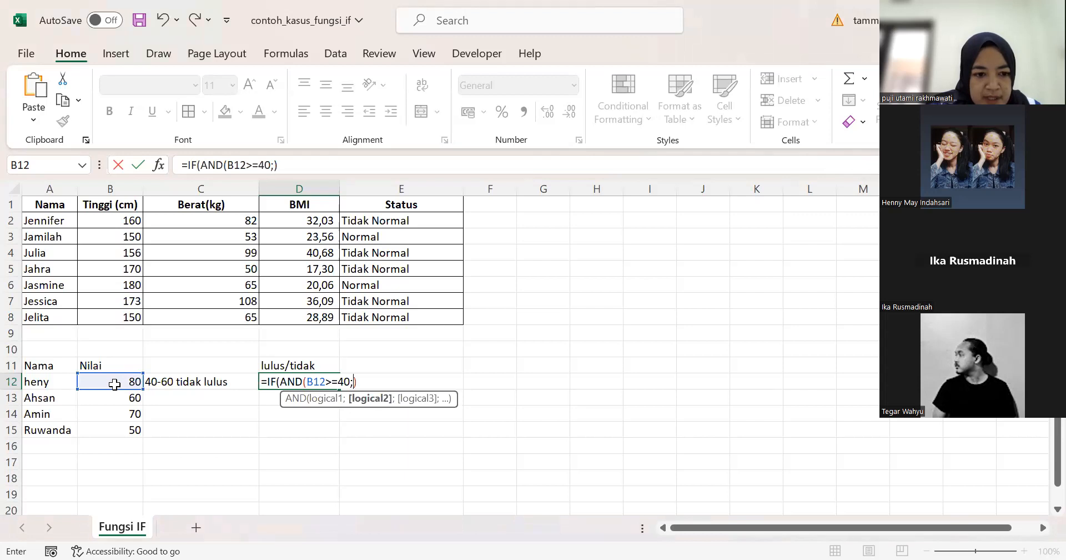
{"action": "left_click", "coordinate": [114, 384]}
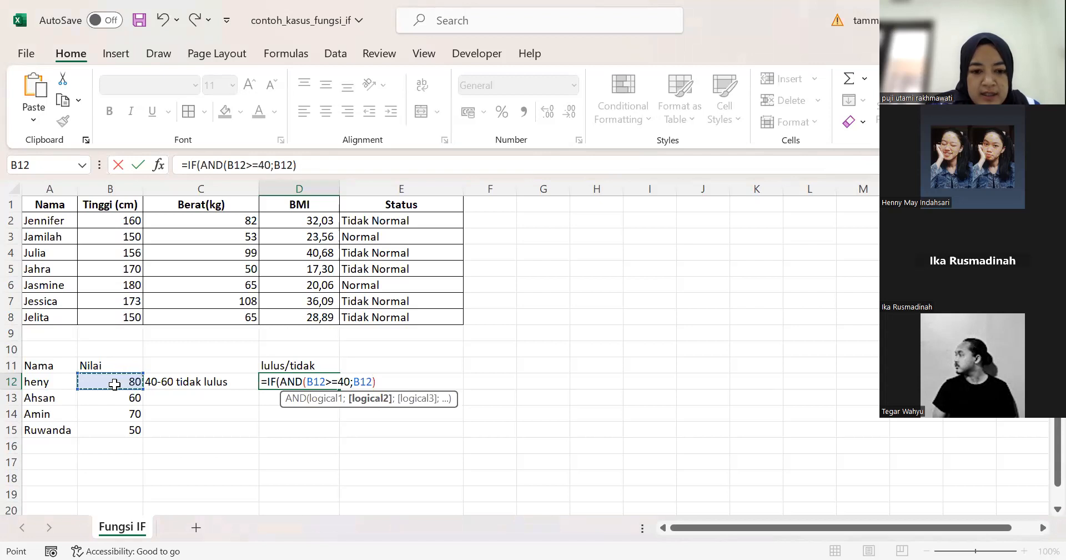
{"action": "type", "text": "<="}
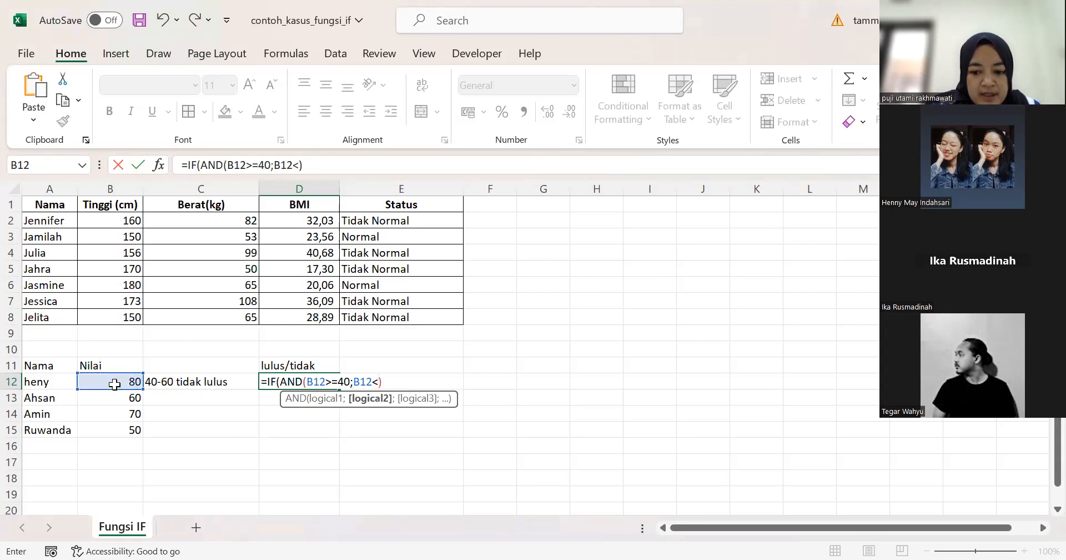
{"action": "type", "text": "60"}
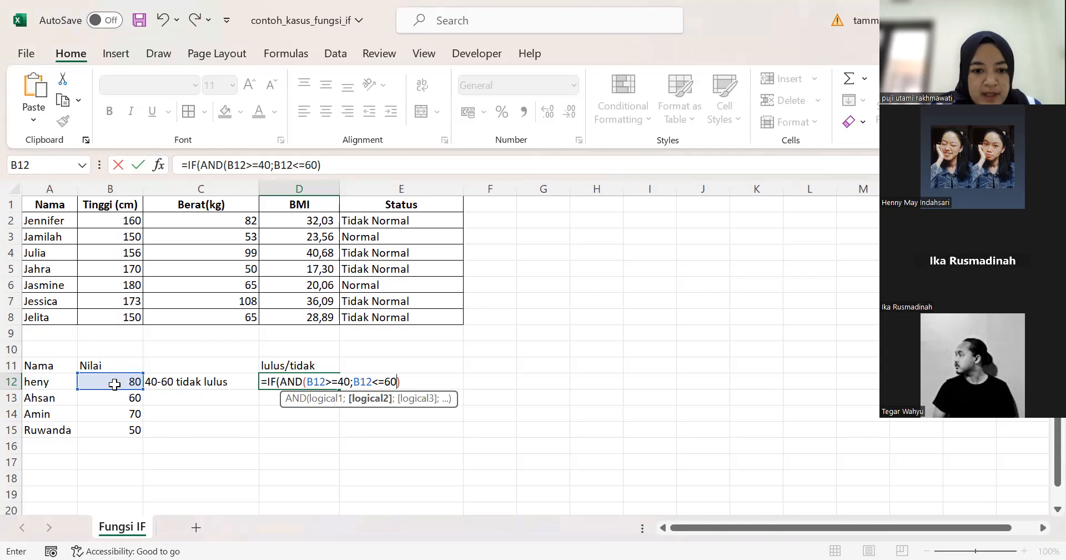
{"action": "left_click", "coordinate": [422, 378]}
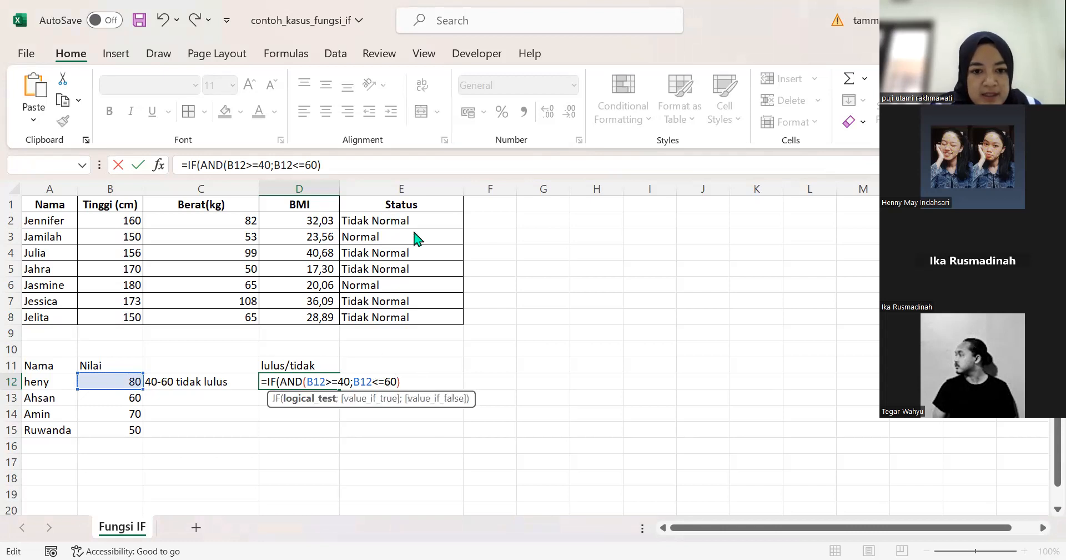
{"action": "key", "text": "Return"}
{"action": "left_click", "coordinate": [538, 334]}
{"action": "left_click", "coordinate": [438, 220]}
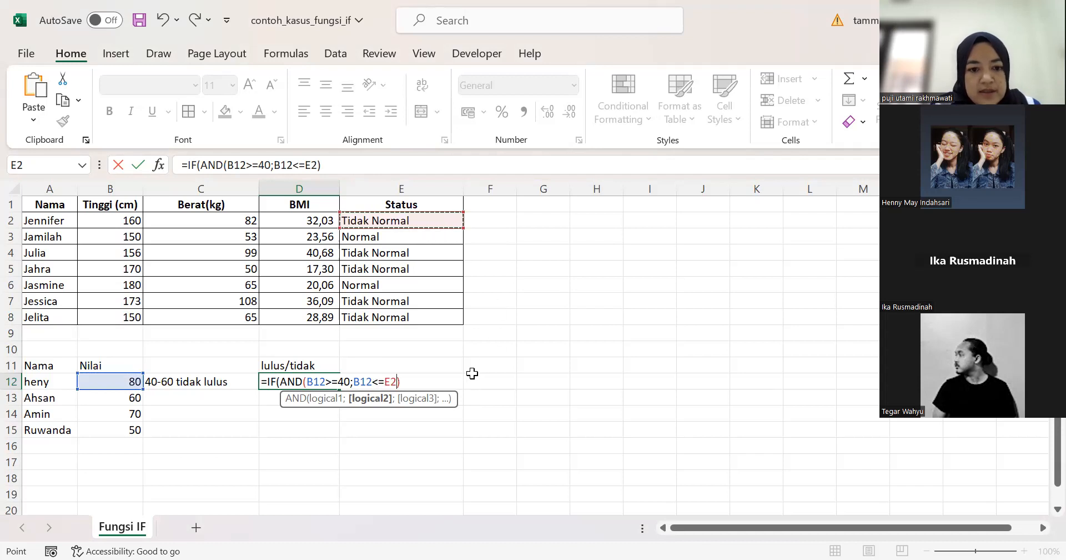
{"action": "key", "text": "ctrl+z"}
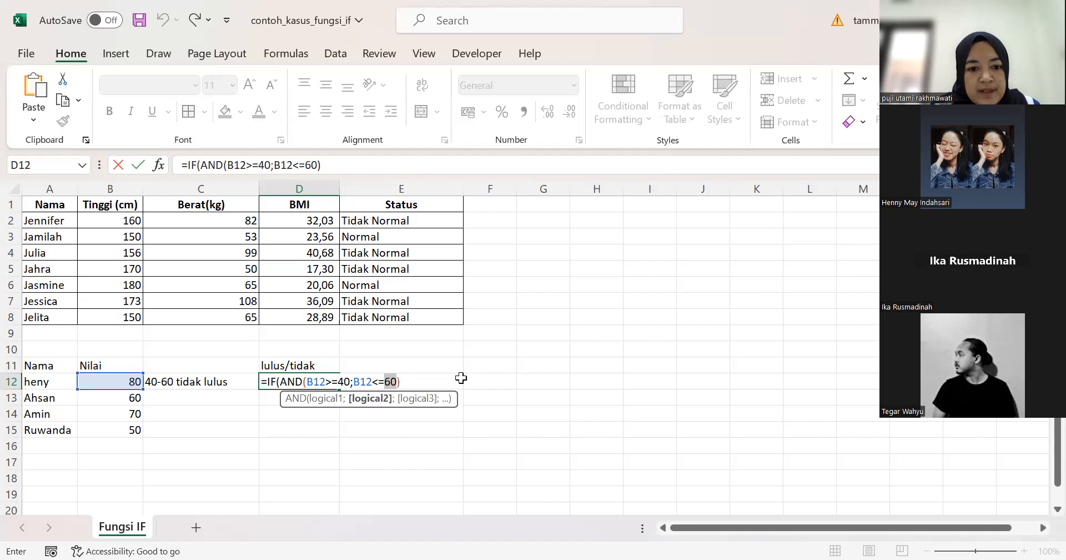
{"action": "left_click", "coordinate": [422, 380]}
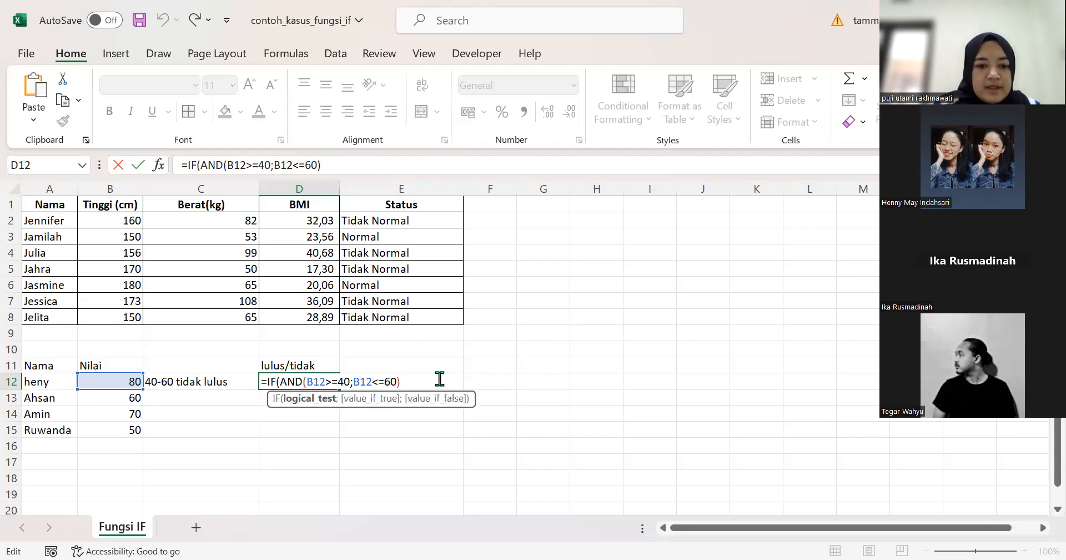
Delete the unfinished IF formula from D12
{"action": "left_click_drag", "start_coordinate": [438, 381], "coordinate": [263, 381]}
{"action": "key", "text": "BackSpace"}
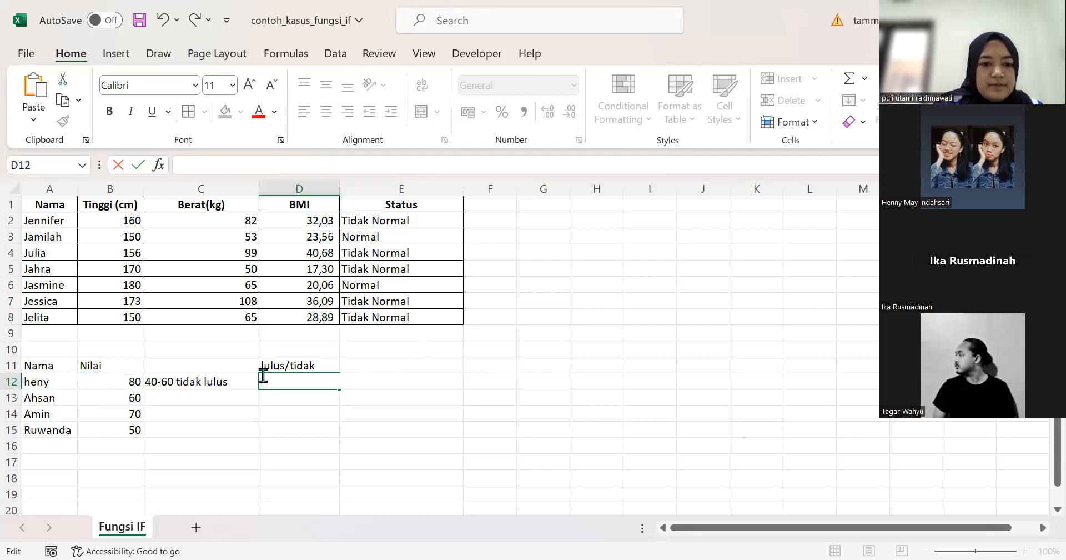
{"action": "left_click", "coordinate": [476, 411]}
Copy the complete formula text of the first Status cell, E2
{"action": "left_click", "coordinate": [405, 220]}
{"action": "left_click_drag", "start_coordinate": [451, 164], "coordinate": [176, 164]}
{"action": "key", "text": "ctrl+c"}
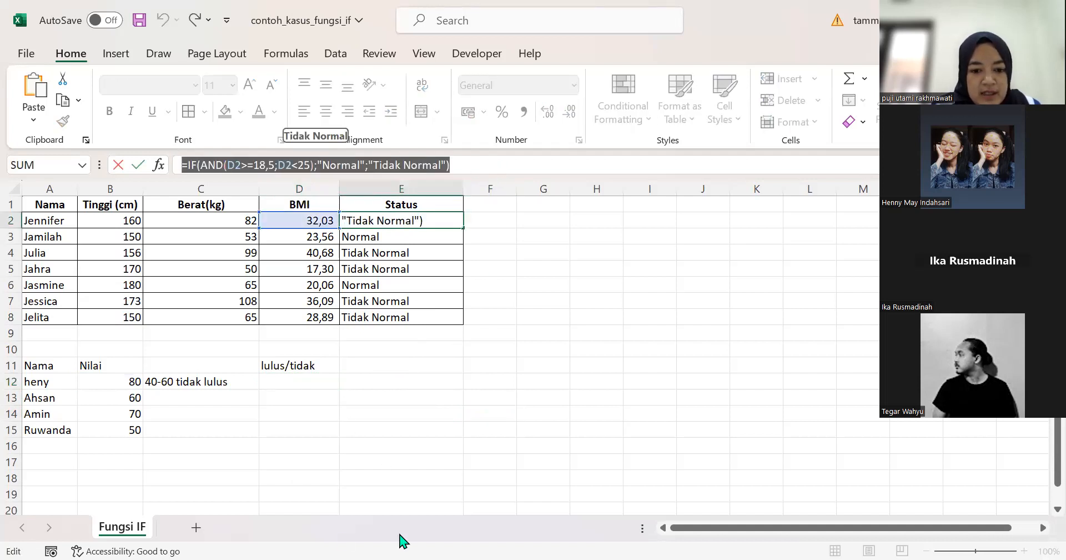
Try to place the copied Status formula as plain text in E12
{"action": "left_click", "coordinate": [422, 382]}
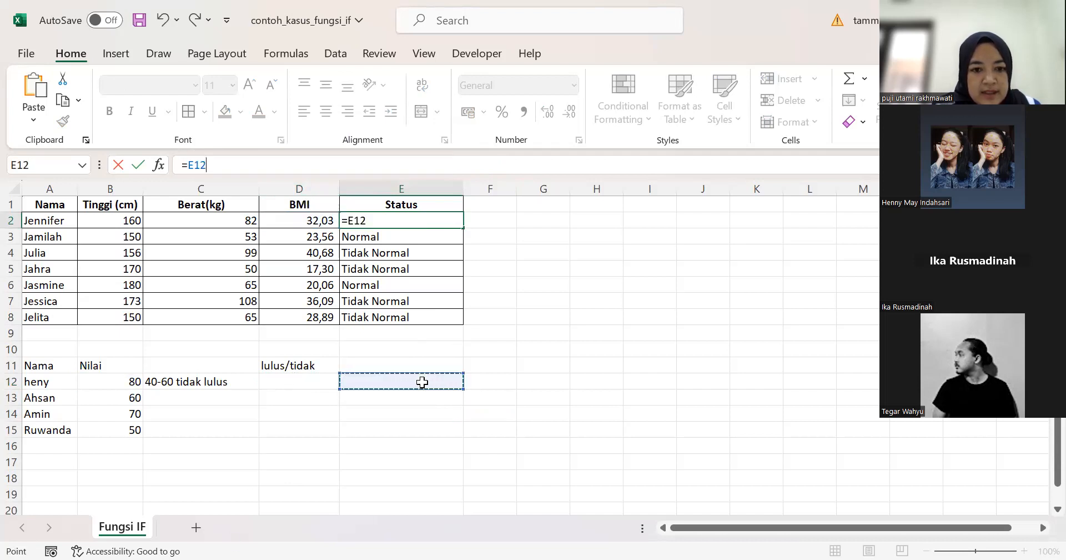
{"action": "type", "text": "'"}
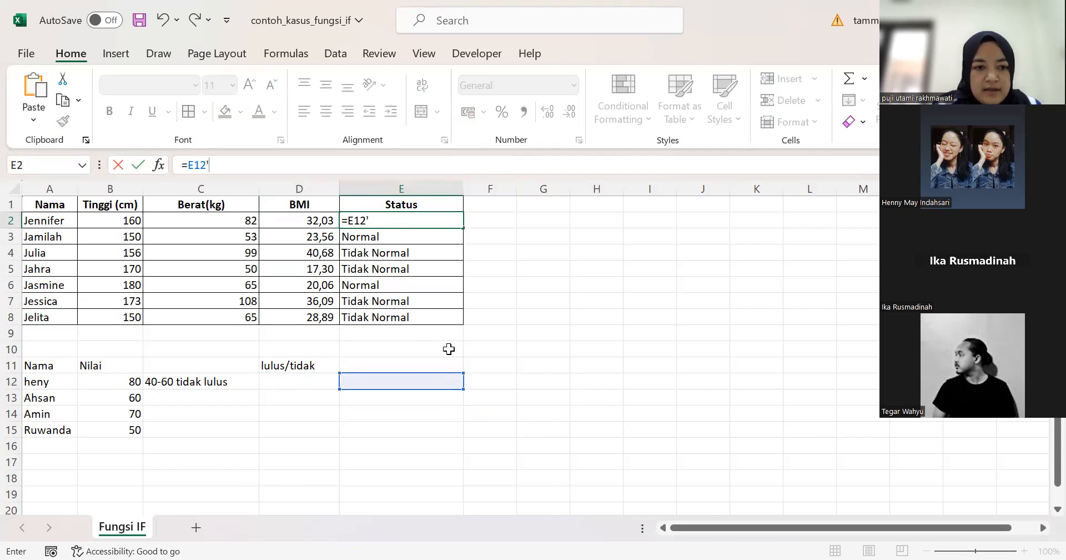
{"action": "key", "text": "BackSpace"}
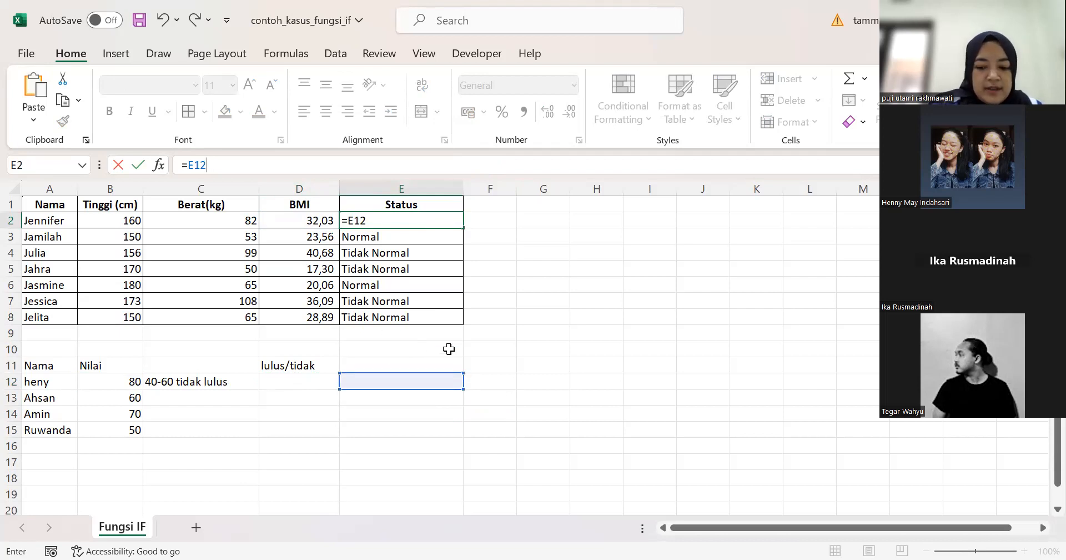
{"action": "key", "text": "BackSpace"}
{"action": "key", "text": "BackSpace"}
{"action": "key", "text": "BackSpace"}
{"action": "key", "text": "BackSpace"}
{"action": "type", "text": "'"}
{"action": "key", "text": "BackSpace"}
{"action": "type", "text": "=E12"}
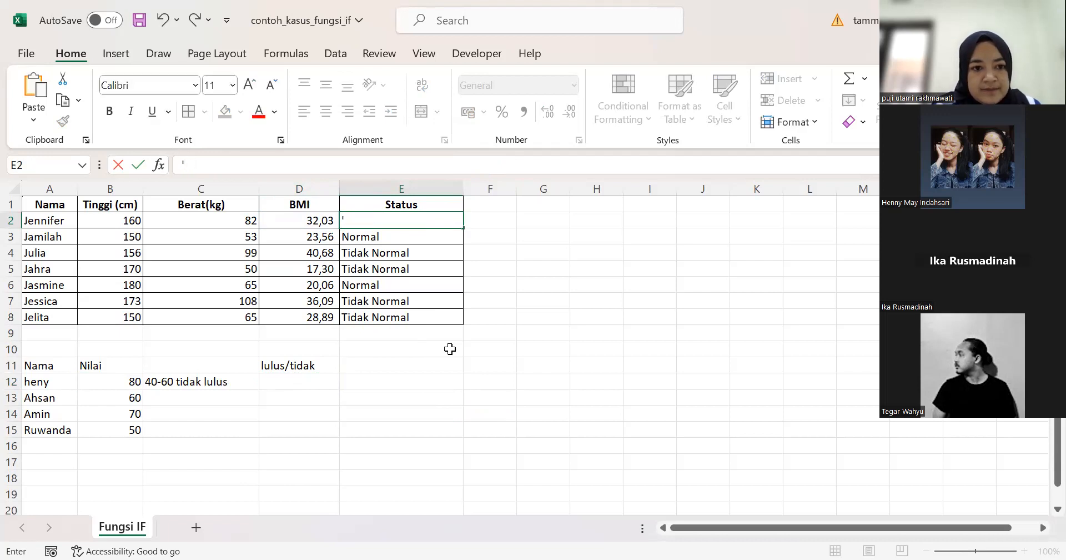
{"action": "left_click", "coordinate": [499, 381]}
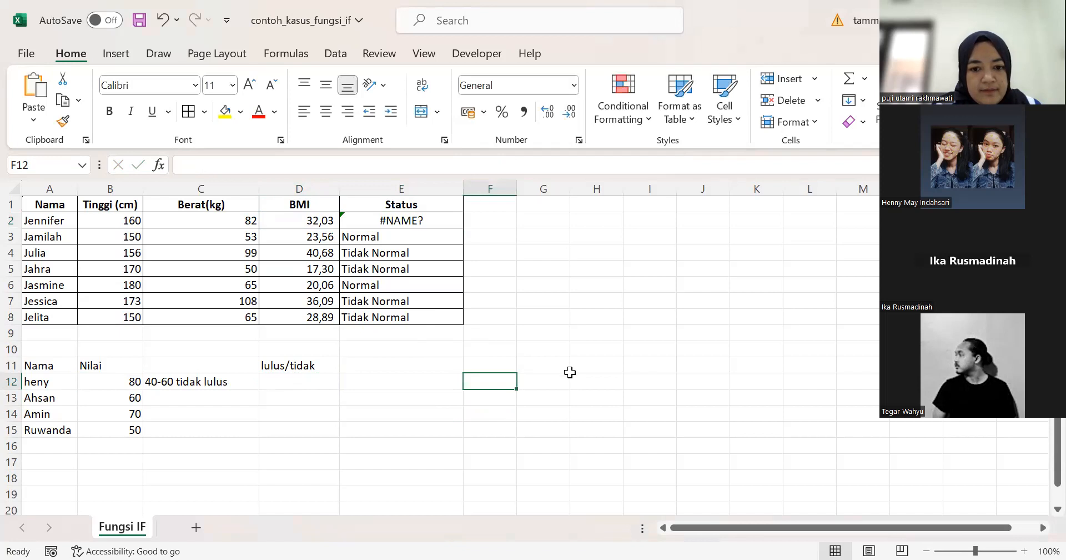
Paste the copied Status formula into G12 as plain text with a leading apostrophe
{"action": "left_click", "coordinate": [565, 380]}
{"action": "type", "text": "'"}
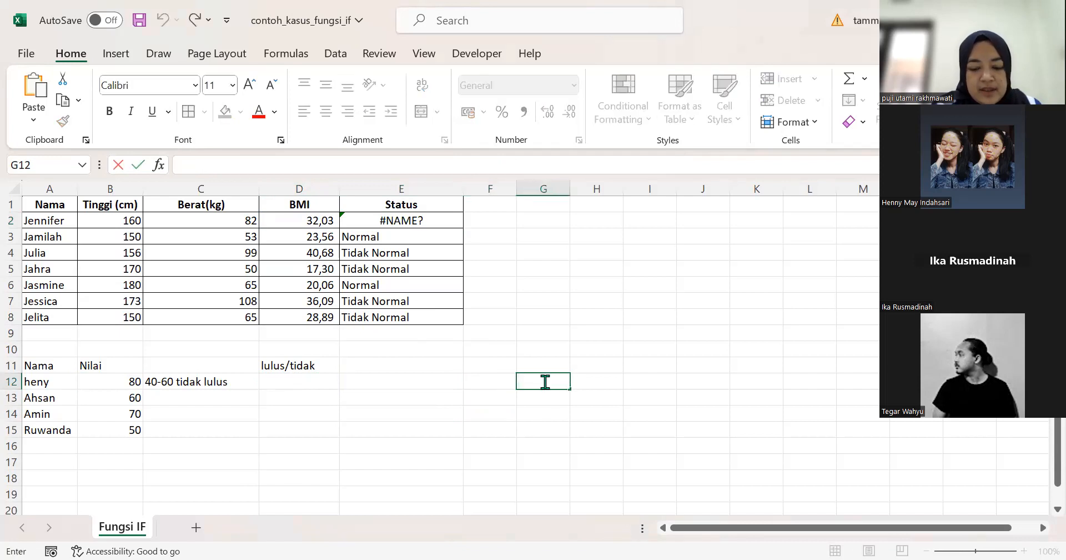
{"action": "key", "text": "ctrl+v"}
{"action": "left_click", "coordinate": [590, 441]}
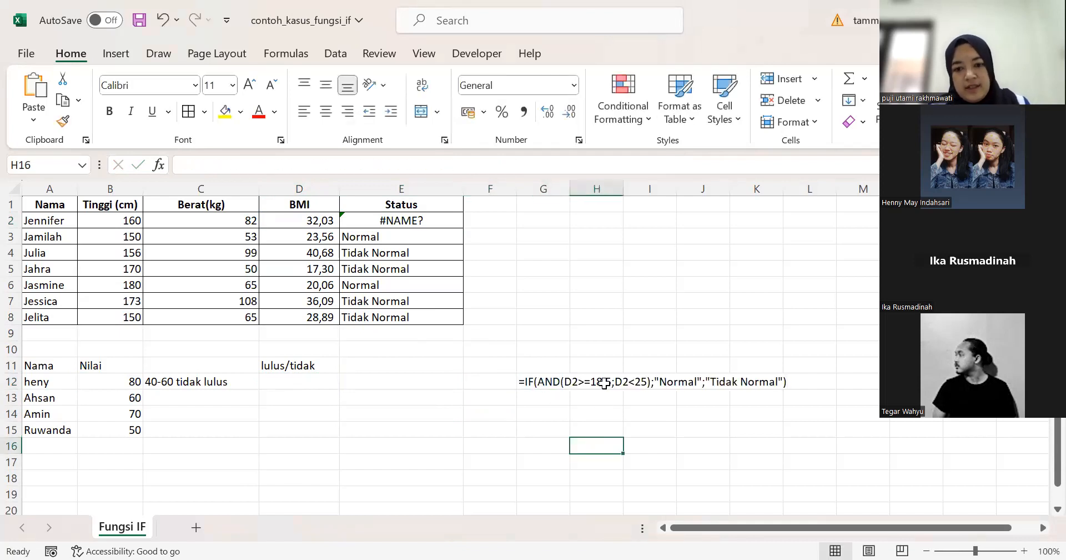
Restore the broken Status formula in E2 by copying the formula from E3 into it
{"action": "left_click", "coordinate": [434, 218]}
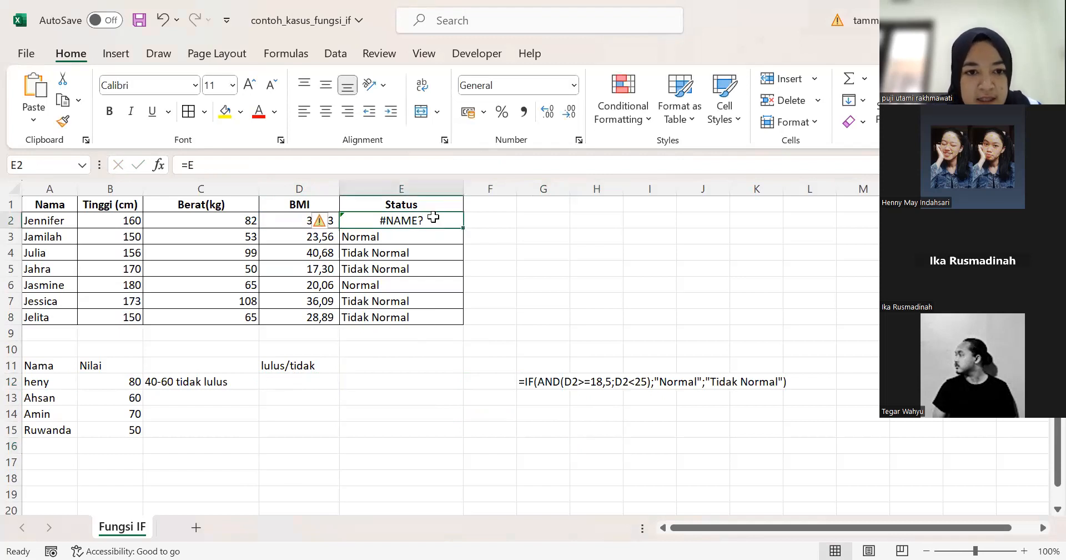
{"action": "left_click", "coordinate": [418, 253]}
{"action": "left_click", "coordinate": [418, 234]}
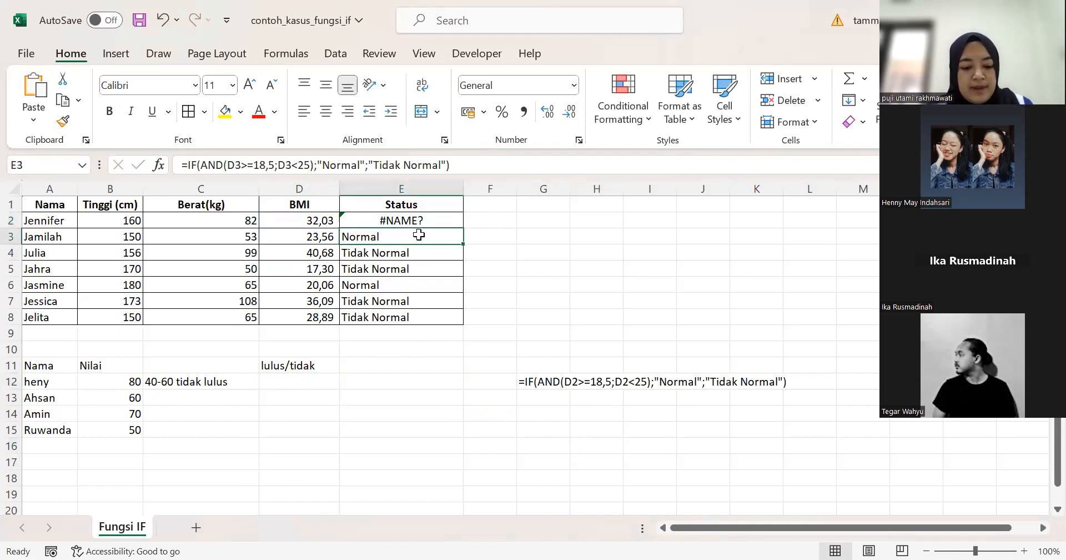
{"action": "key", "text": "ctrl+c"}
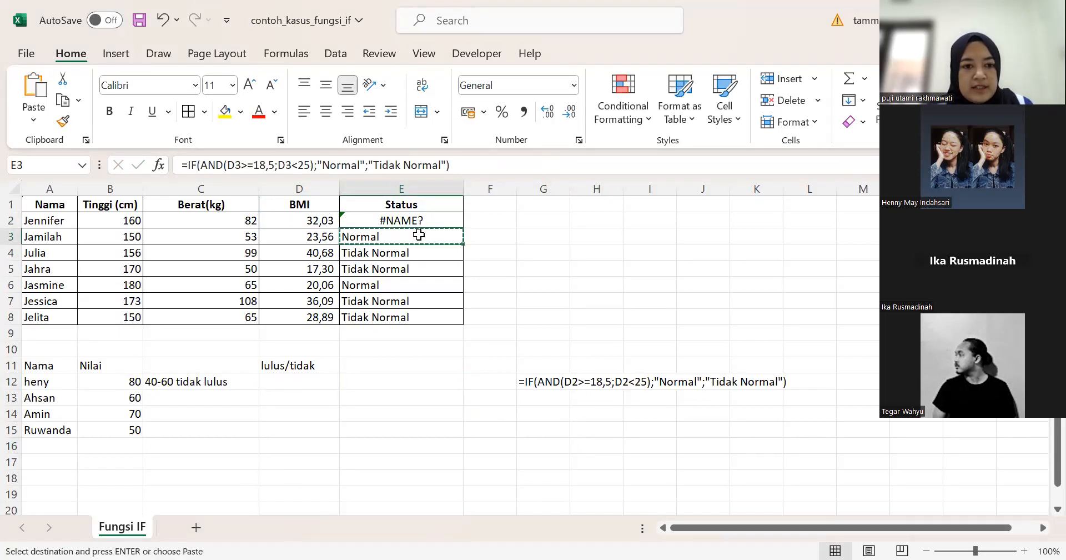
{"action": "left_click", "coordinate": [395, 209]}
{"action": "left_click", "coordinate": [405, 222]}
{"action": "key", "text": "ctrl+v"}
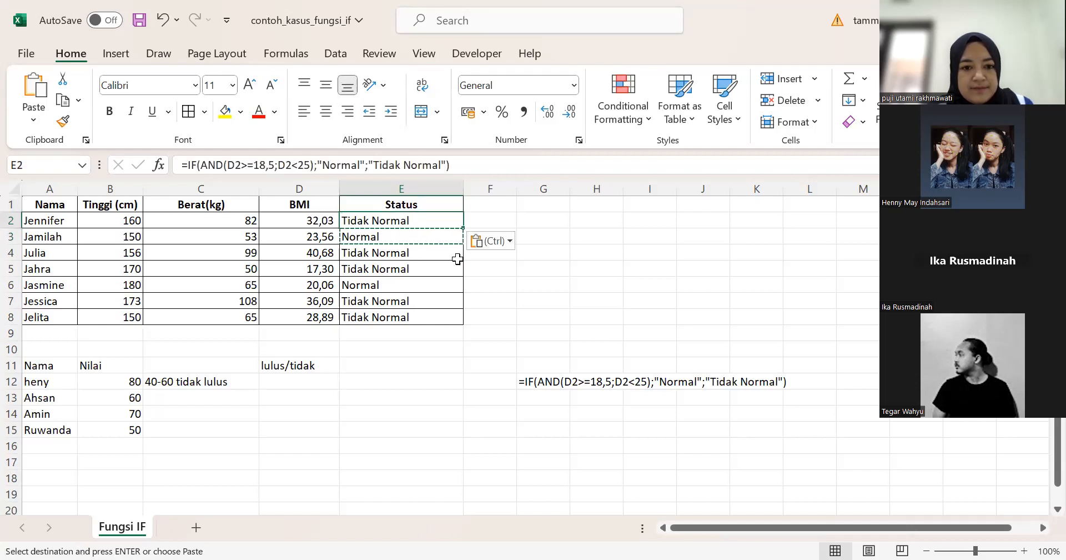
{"action": "key", "text": "Return"}
{"action": "left_click", "coordinate": [457, 258]}
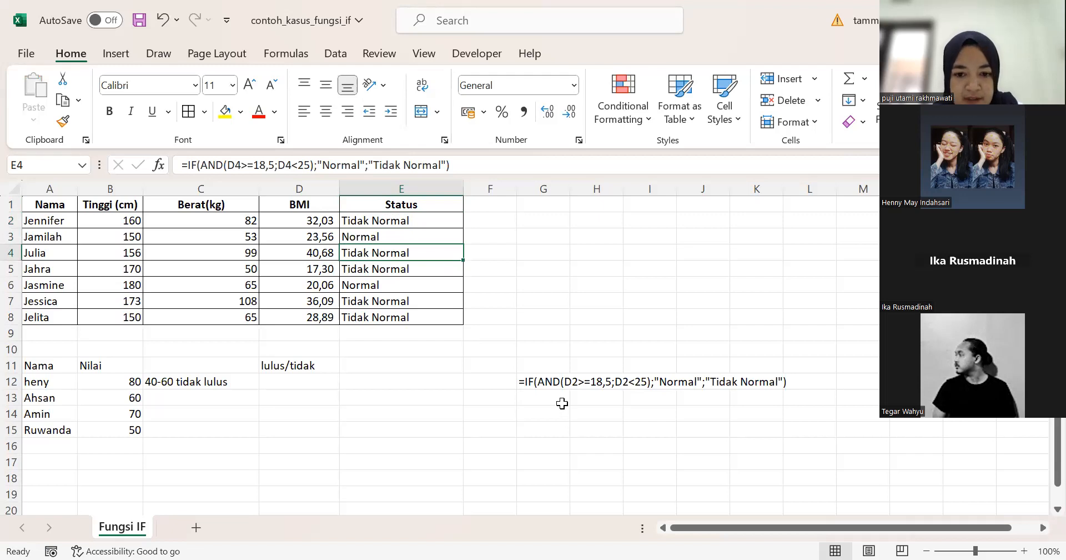
Begin an IF formula in D12 with an empty AND function nested as its logical test
{"action": "left_click", "coordinate": [271, 381]}
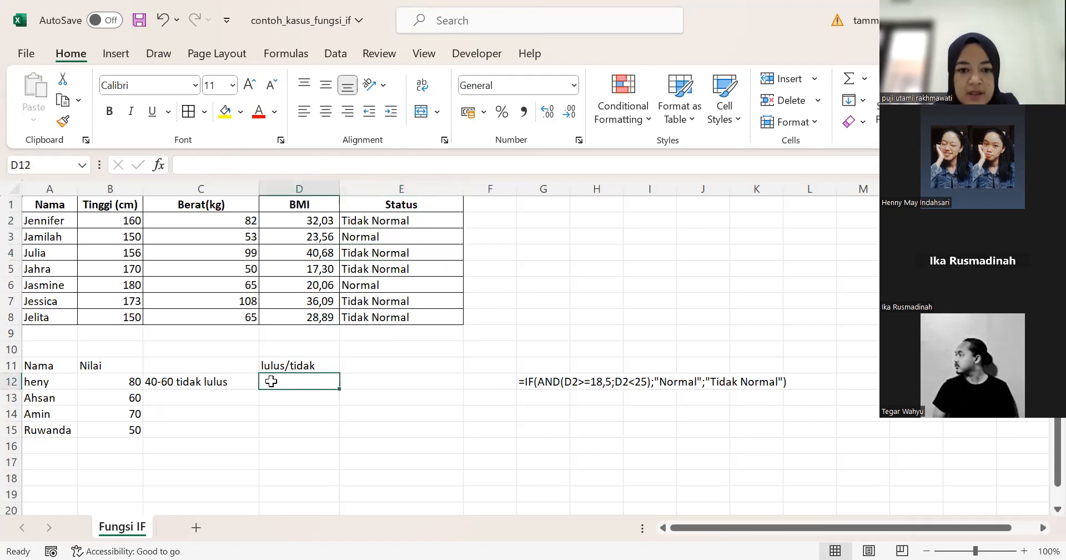
{"action": "type", "text": "=("}
{"action": "key", "text": "BackSpace"}
{"action": "key", "text": "BackSpace"}
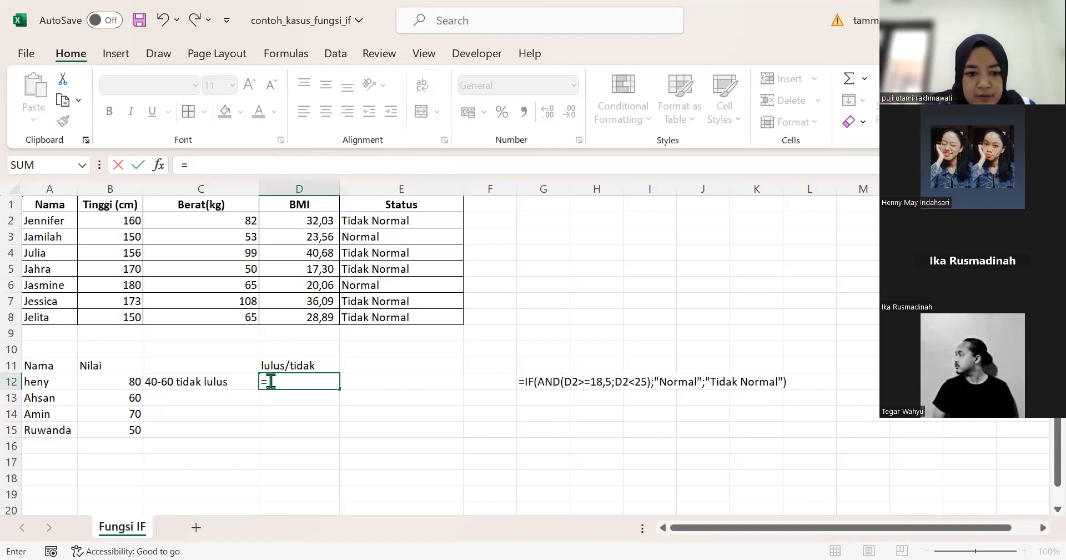
{"action": "type", "text": "IF()"}
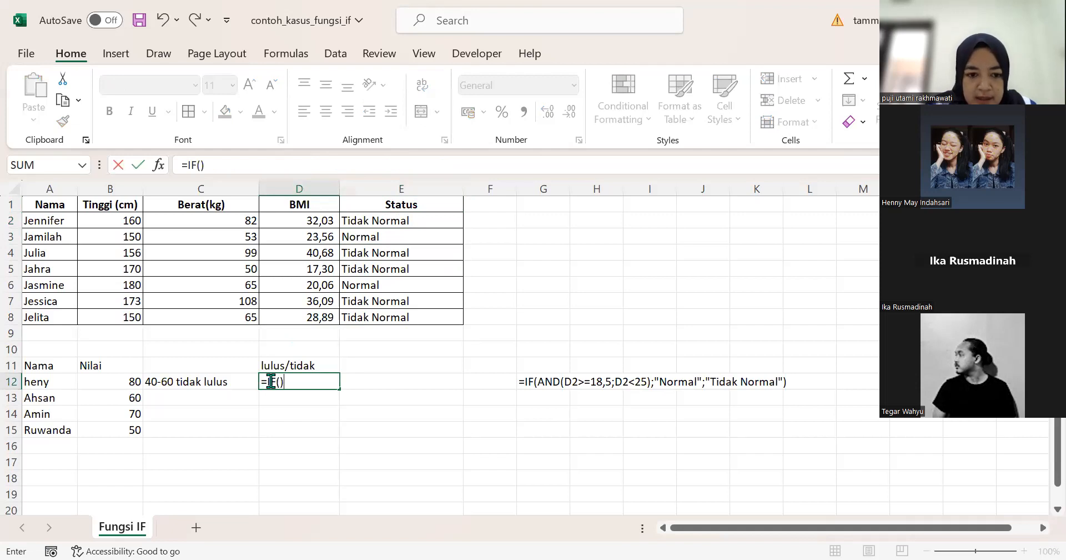
{"action": "key", "text": "Return"}
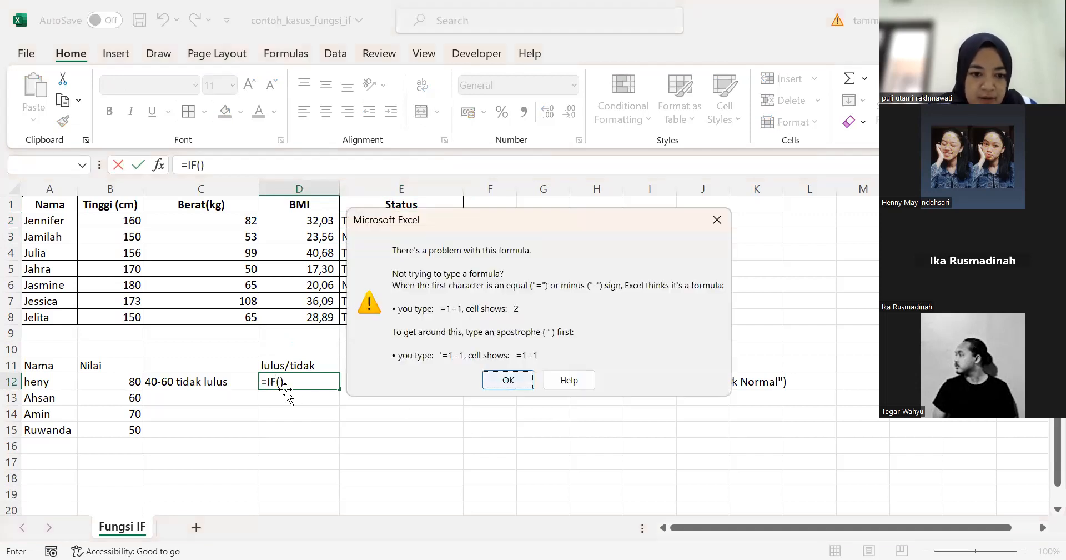
{"action": "key", "text": "Return"}
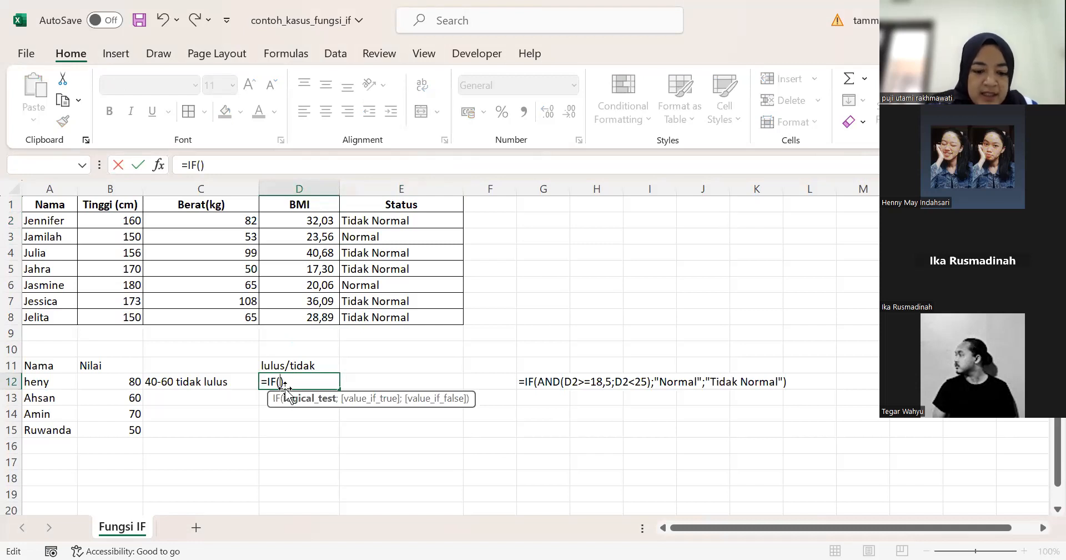
{"action": "type", "text": "AND"}
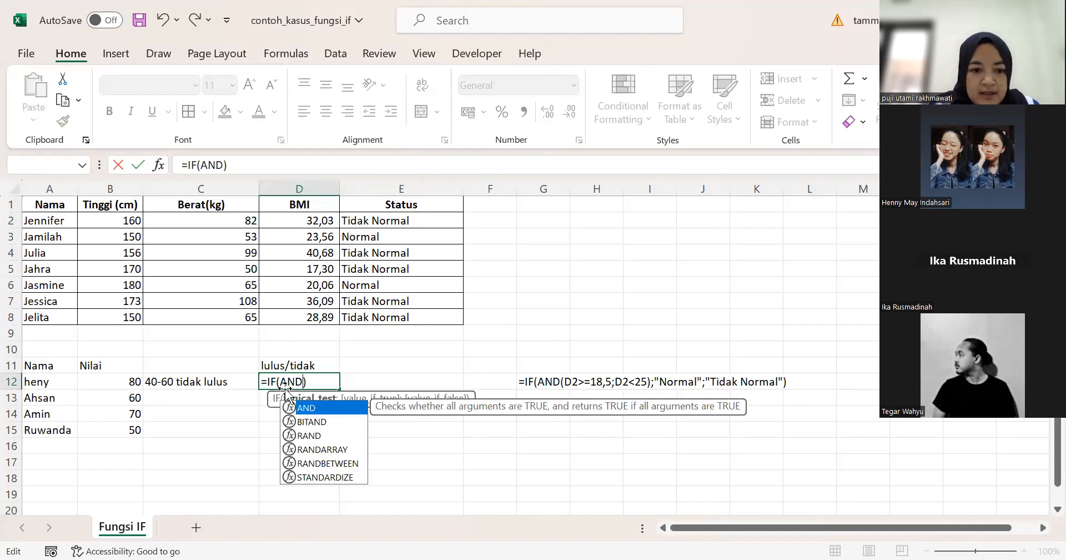
{"action": "type", "text": "("}
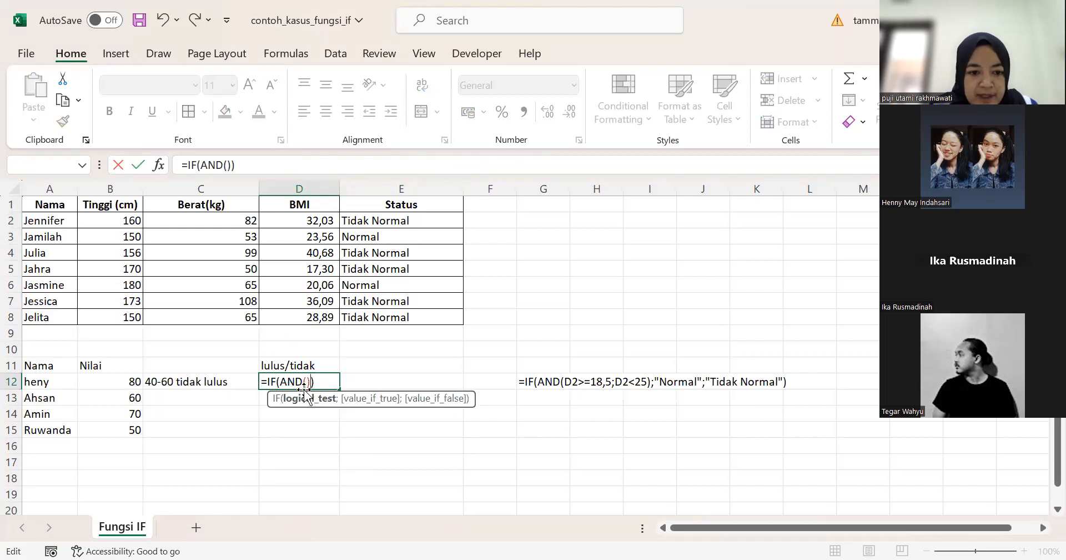
{"action": "left_click", "coordinate": [305, 382]}
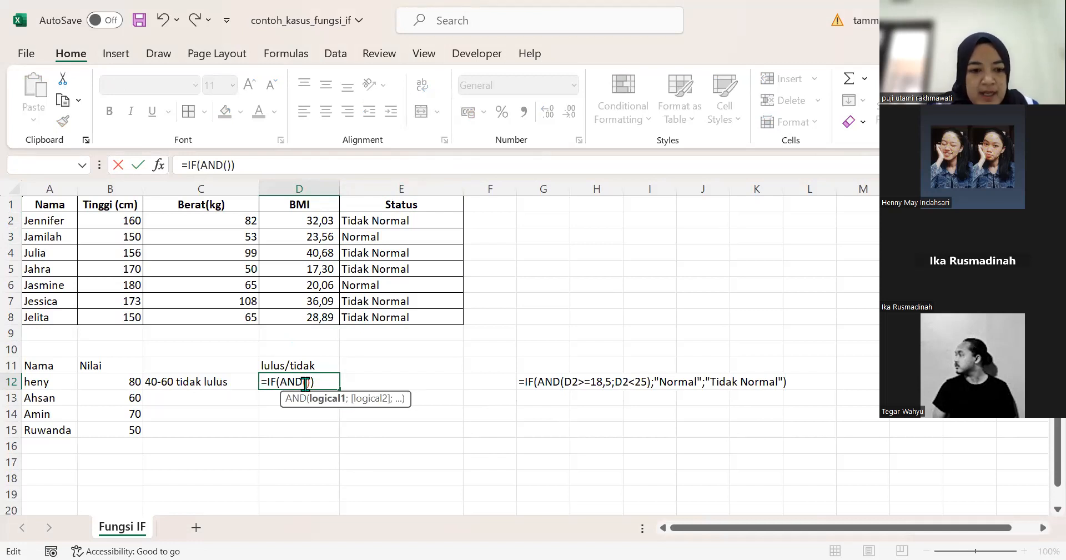
Fill the AND test in D12 with the conditions B12>=40 and B12<60, separated by a semicolon
{"action": "left_click", "coordinate": [124, 386]}
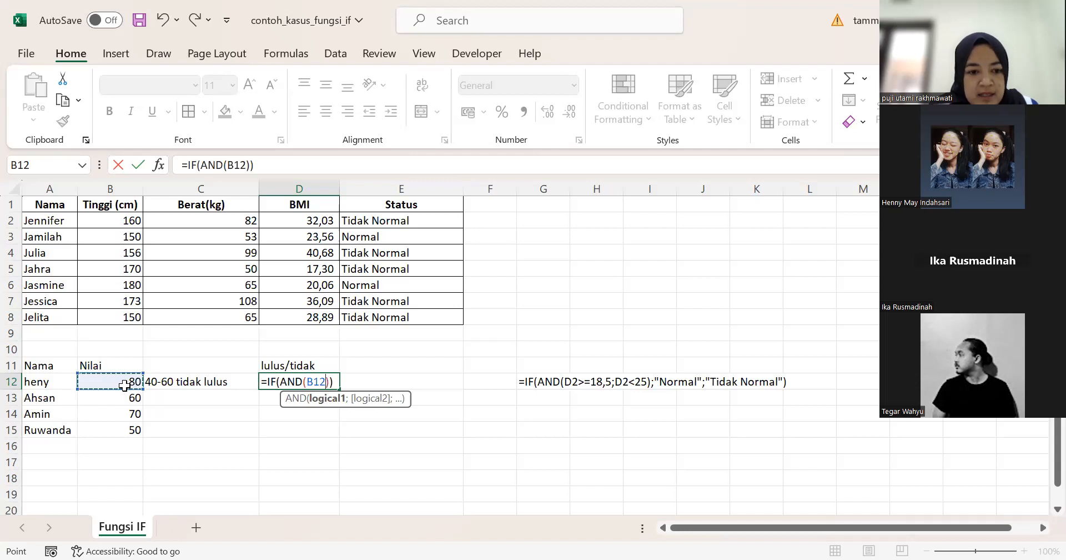
{"action": "type", "text": ">"}
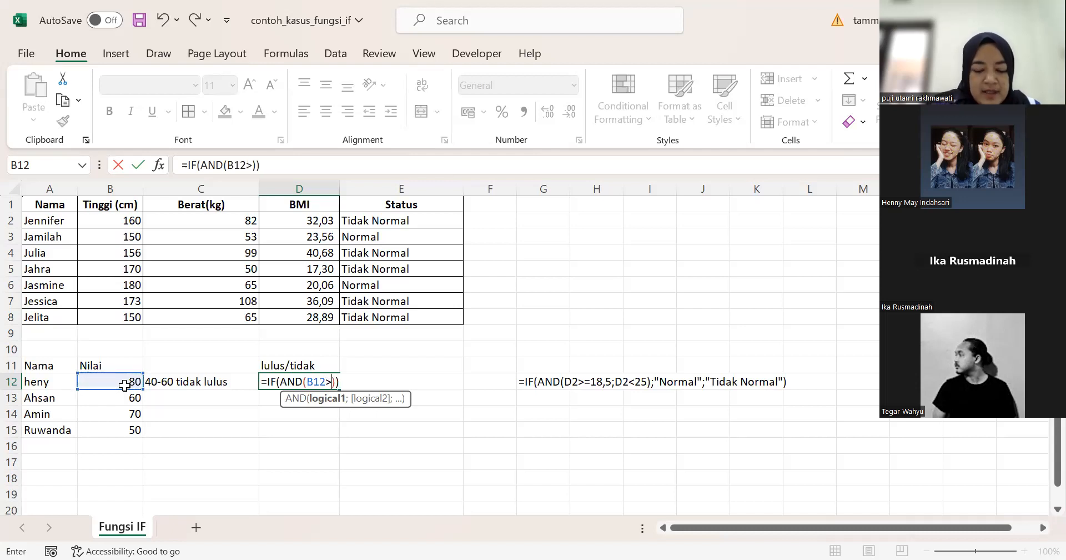
{"action": "type", "text": "="}
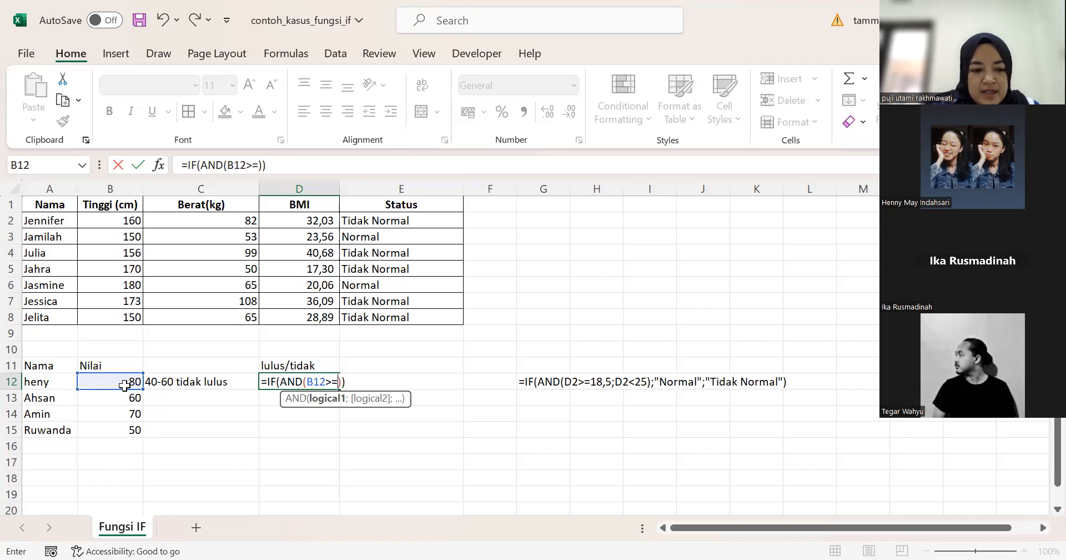
{"action": "type", "text": "40"}
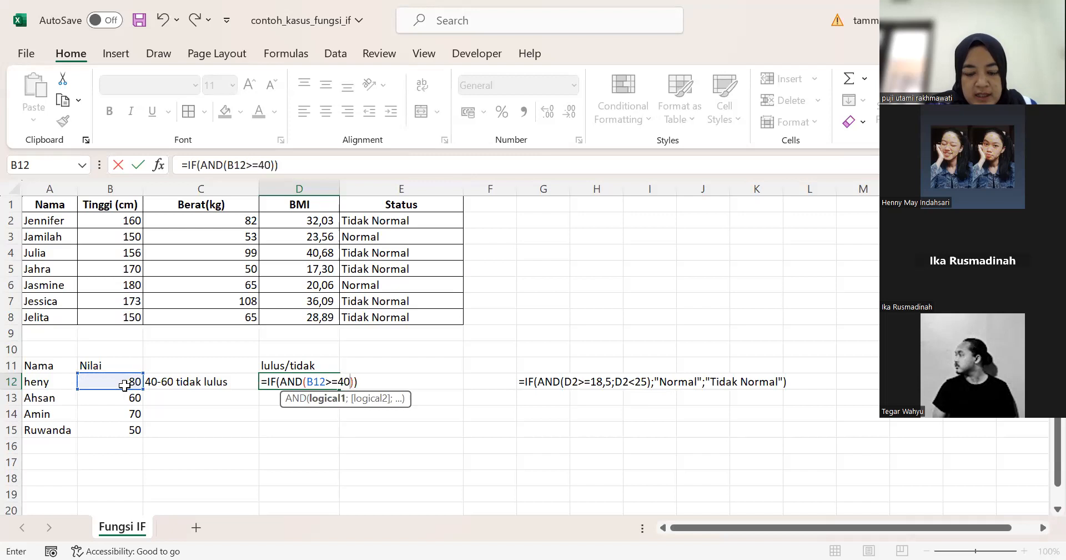
{"action": "type", "text": ";"}
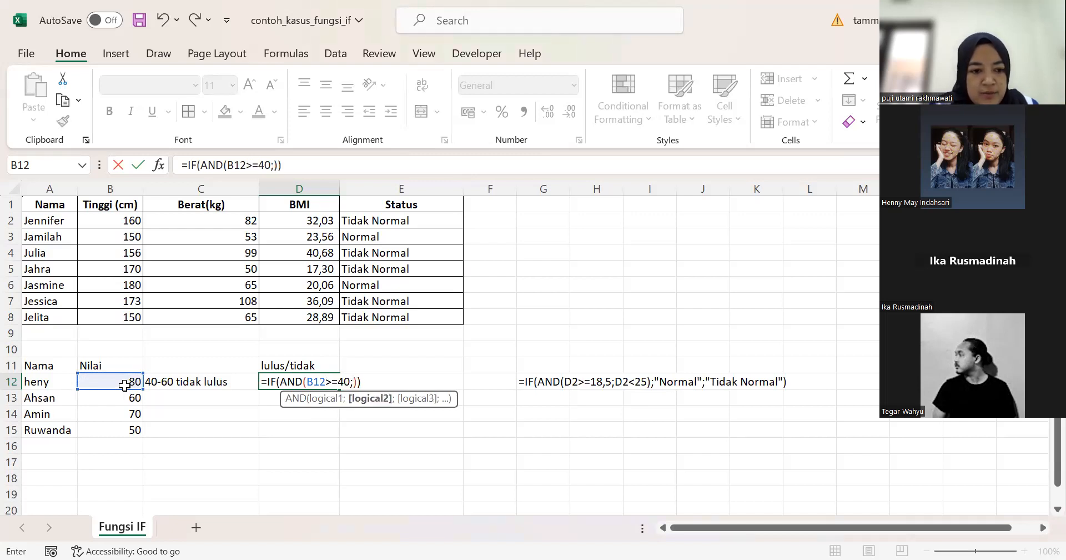
{"action": "left_click", "coordinate": [124, 386]}
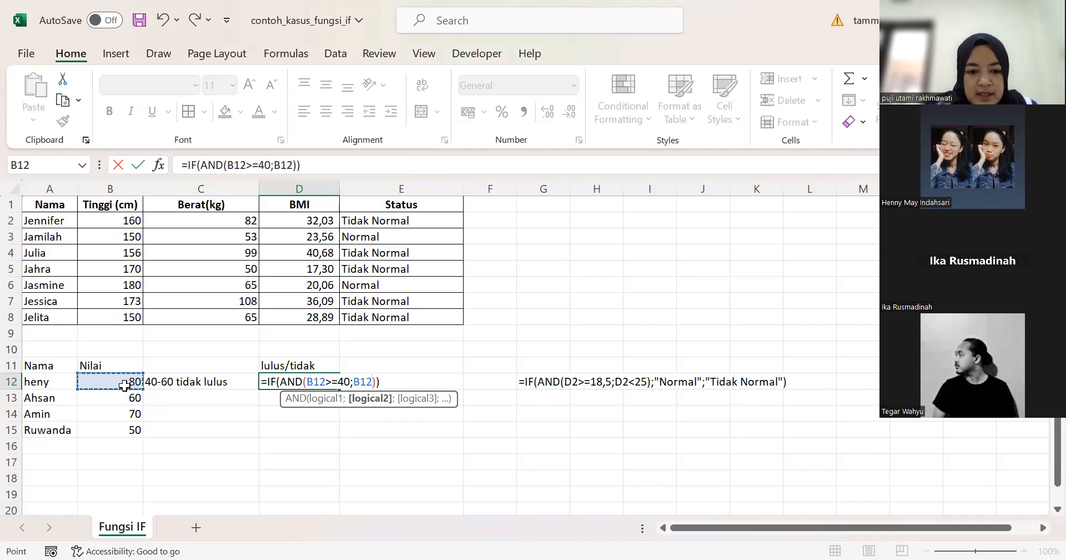
{"action": "type", "text": "<"}
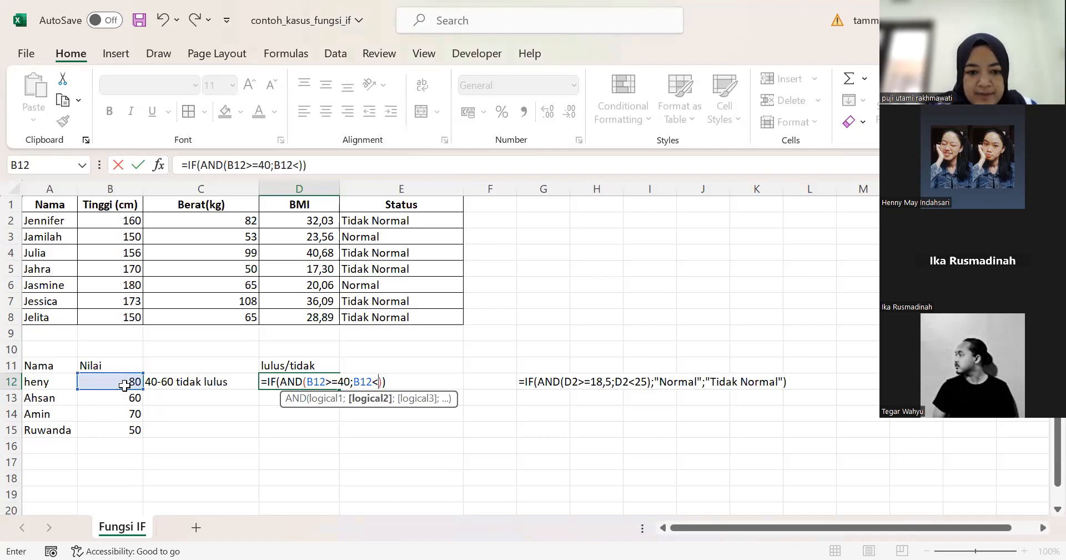
{"action": "type", "text": "60"}
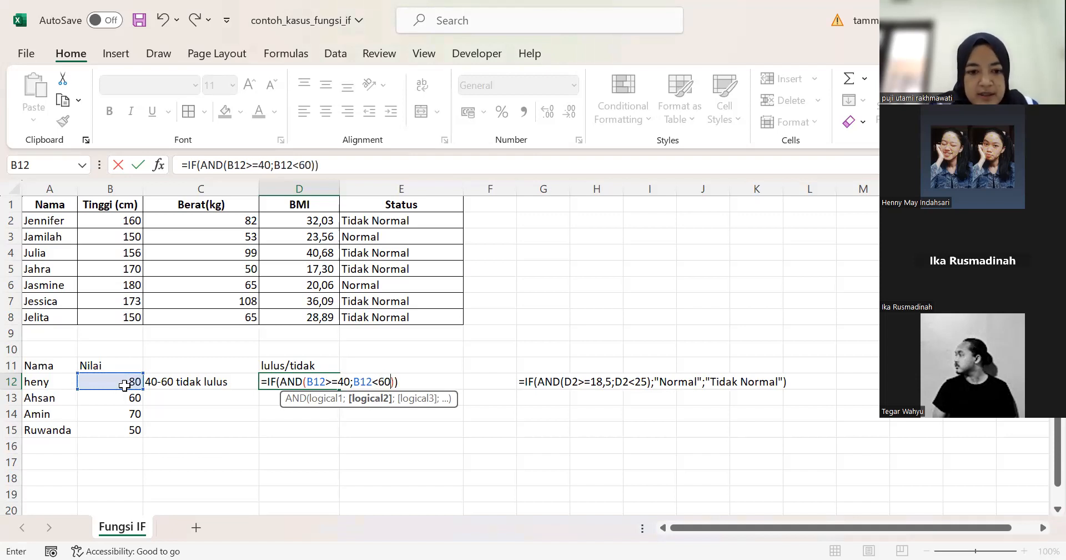
{"action": "key", "text": "Return"}
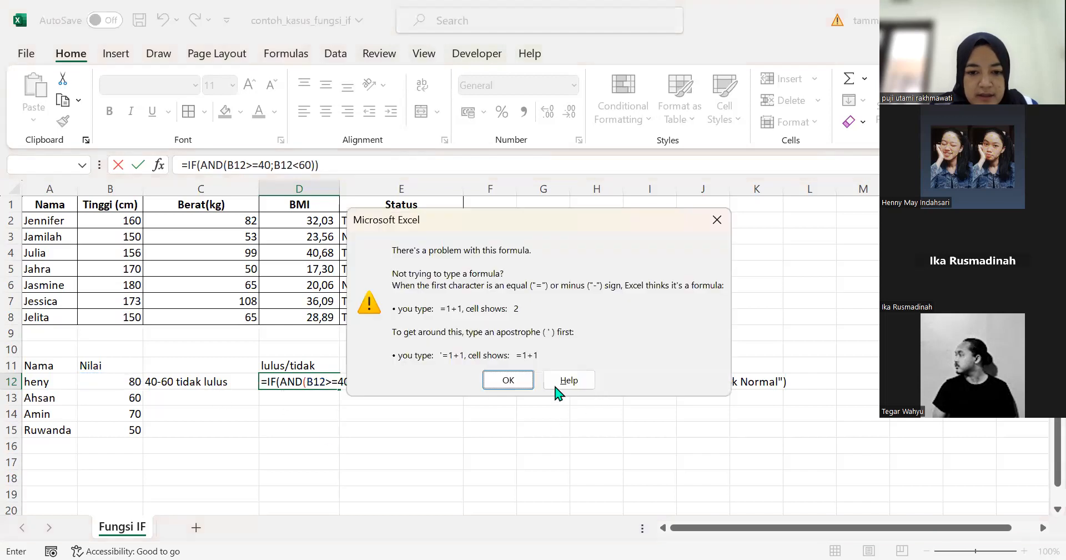
{"action": "key", "text": "Return"}
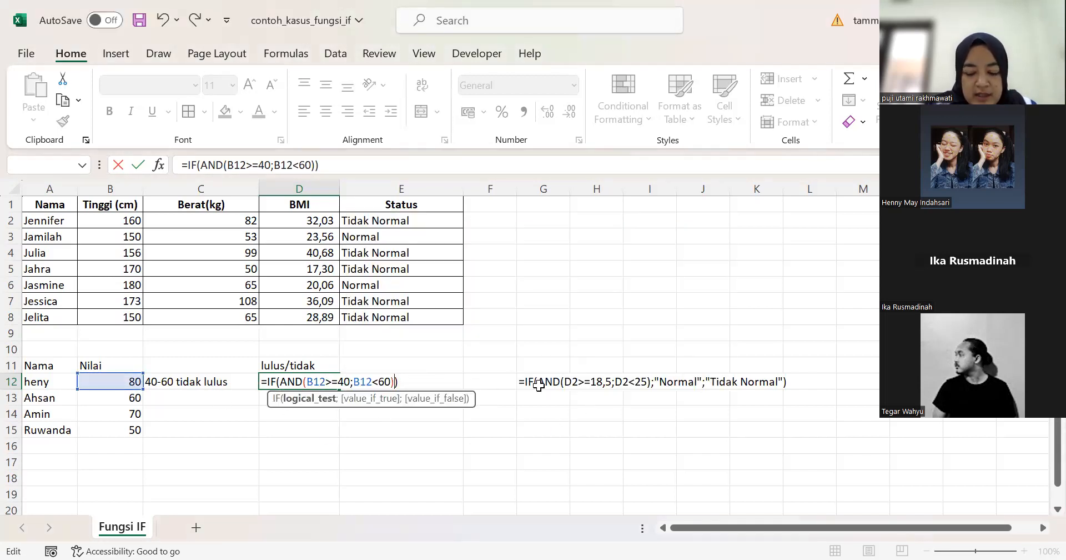
Add "Tidak Lulus" as the value-if-true result of the IF formula in D12
{"action": "type", "text": ";\"\""}
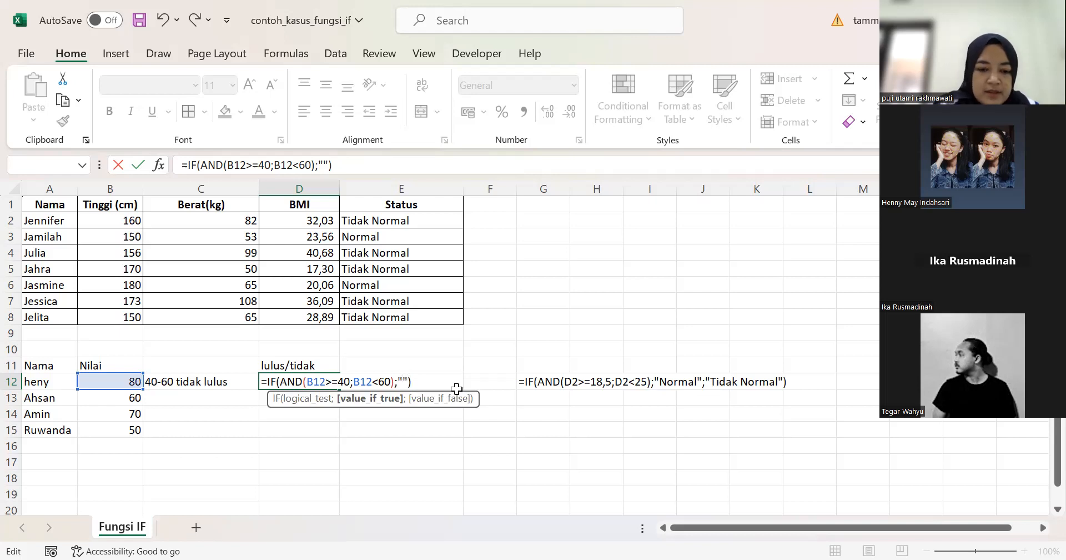
{"action": "type", "text": "Tia"}
{"action": "key", "text": "BackSpace"}
{"action": "type", "text": "dak Lulu"}
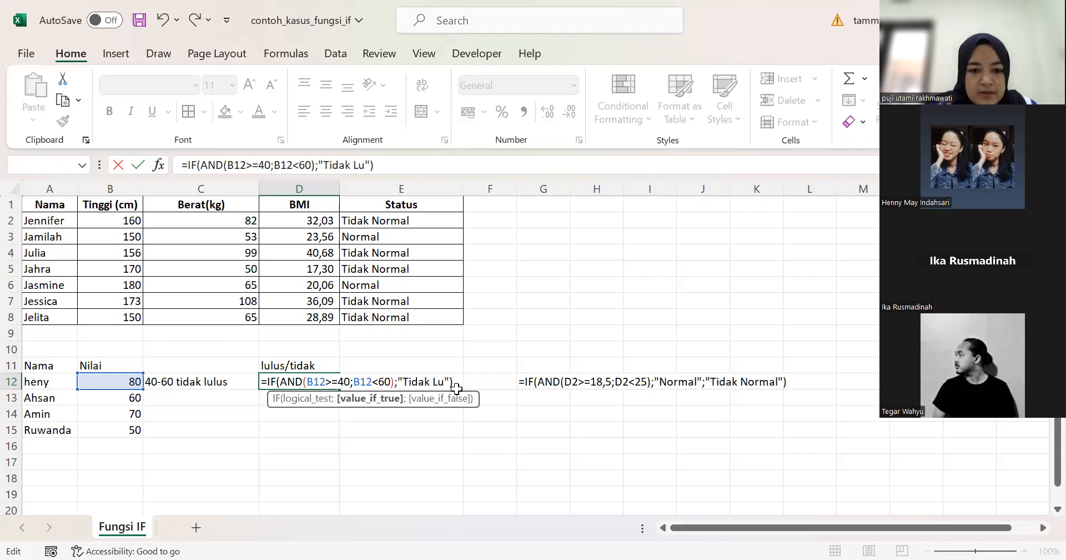
{"action": "type", "text": "s\""}
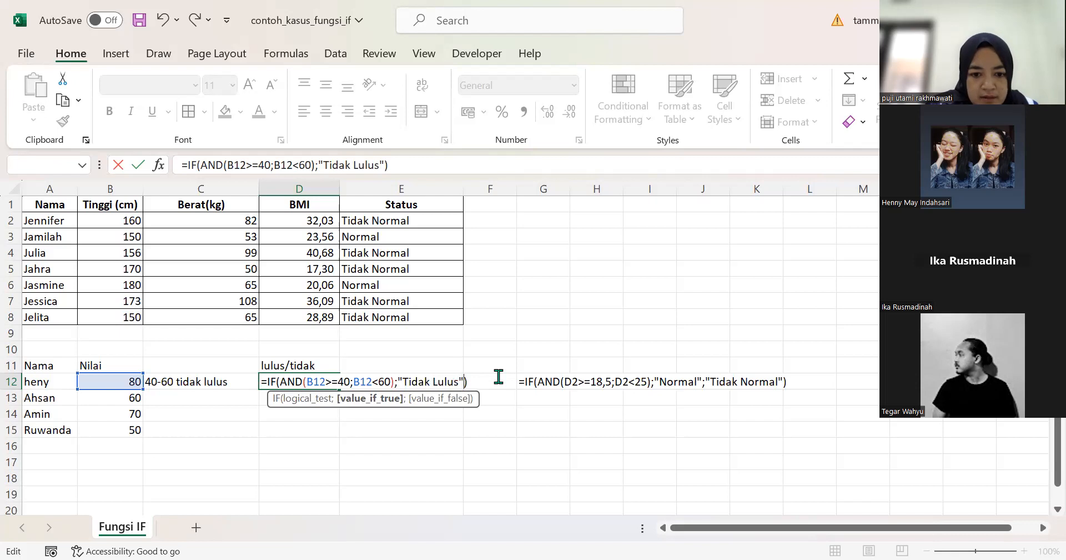
Add "Lulus" after a comma as the second result in the D12 formula and try to commit it
{"action": "type", "text": ", \"\""}
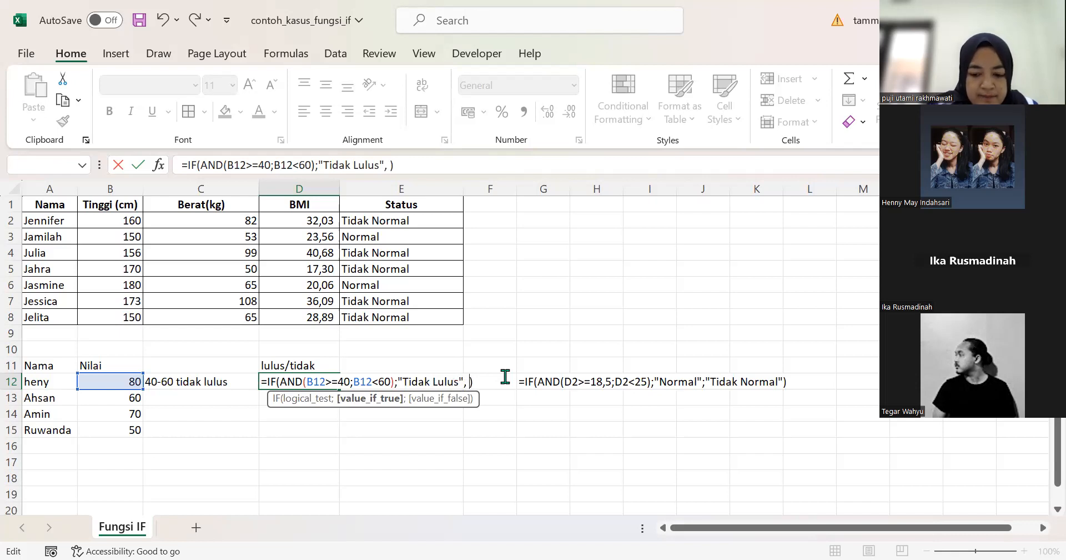
{"action": "key", "text": "Left"}
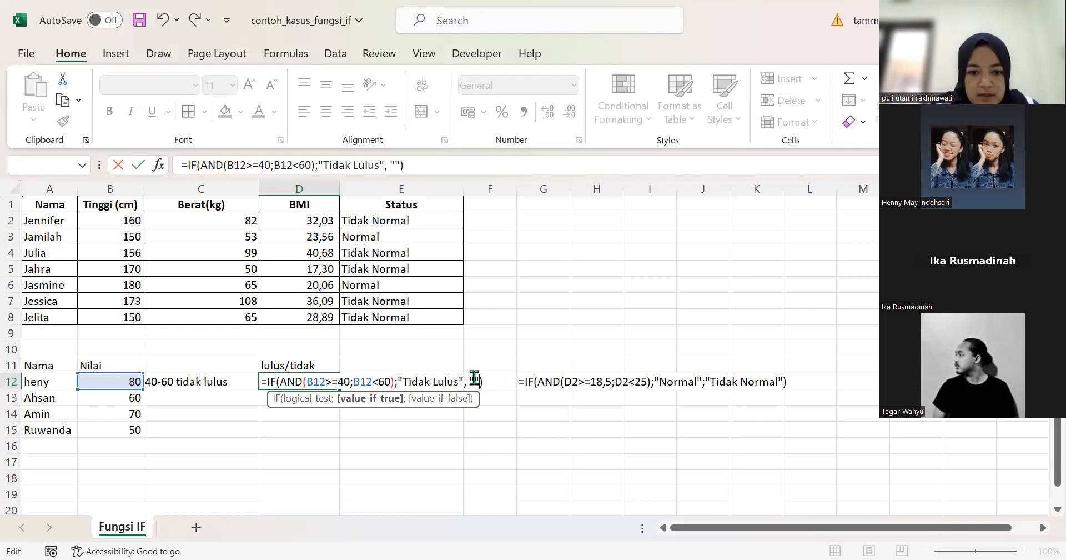
{"action": "type", "text": "Lul"}
{"action": "key", "text": "BackSpace"}
{"action": "key", "text": "BackSpace"}
{"action": "type", "text": "ulus"}
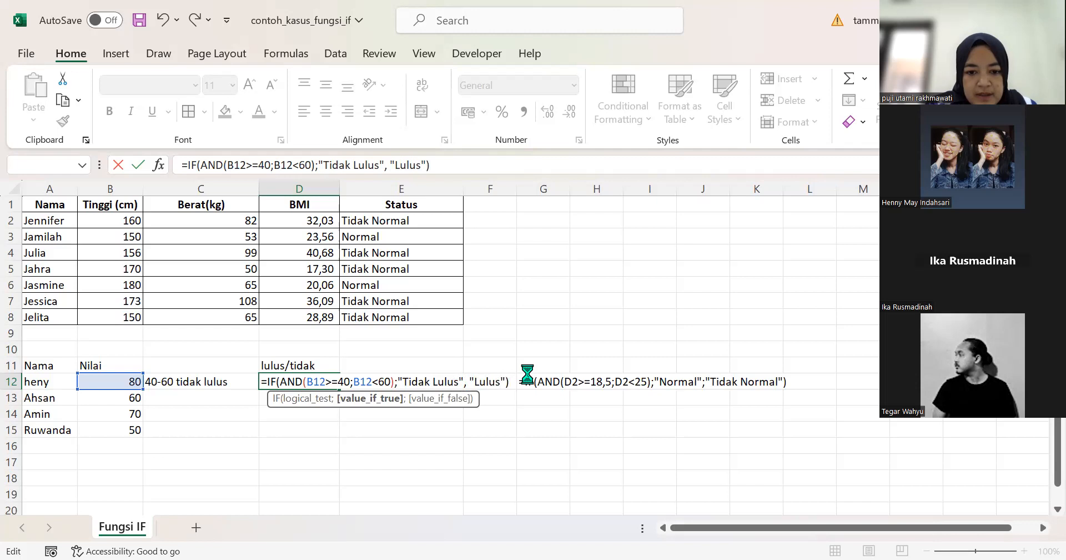
{"action": "key", "text": "Return"}
{"action": "left_click", "coordinate": [527, 377]}
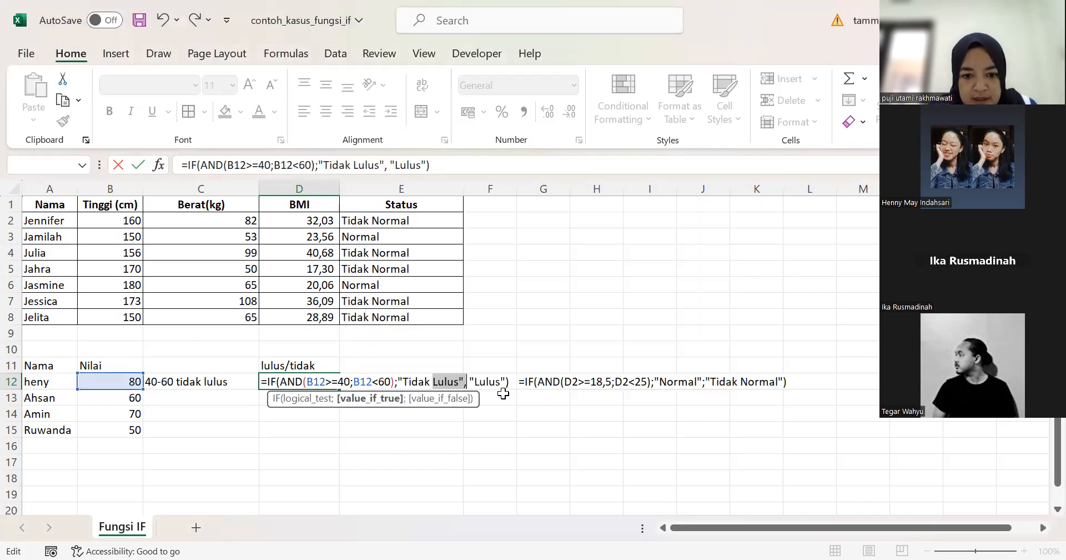
Replace the comma after "Tidak Lulus" with a semicolon, commit the D12 formula and reselect the cell
{"action": "left_click", "coordinate": [460, 382]}
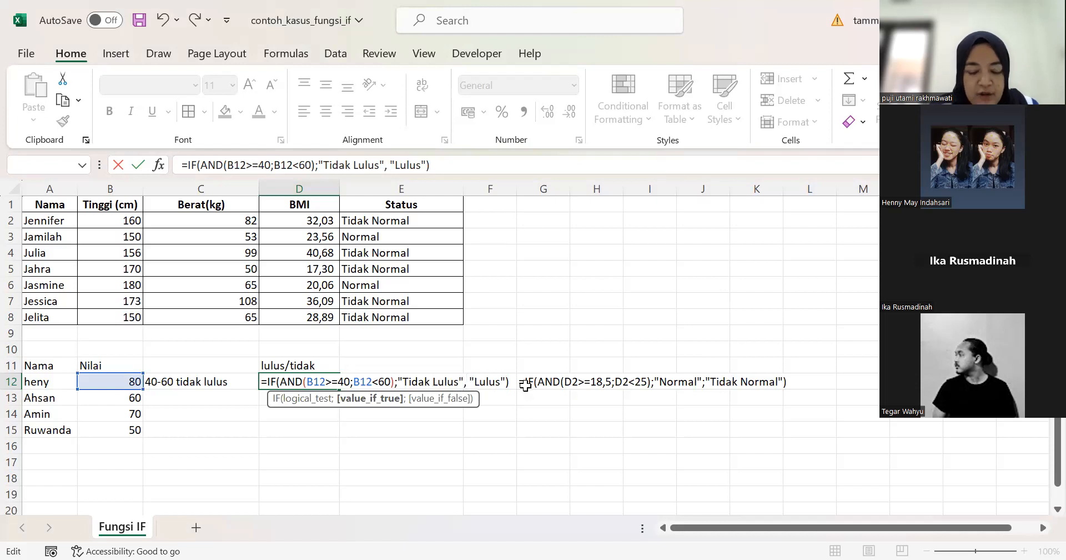
{"action": "key", "text": "BackSpace"}
{"action": "type", "text": ";"}
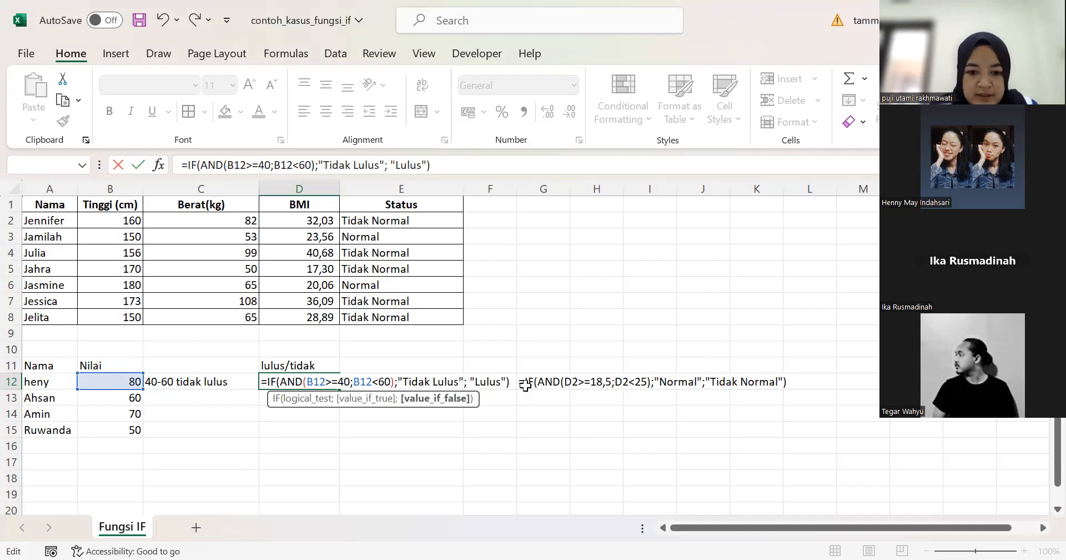
{"action": "left_click", "coordinate": [512, 381]}
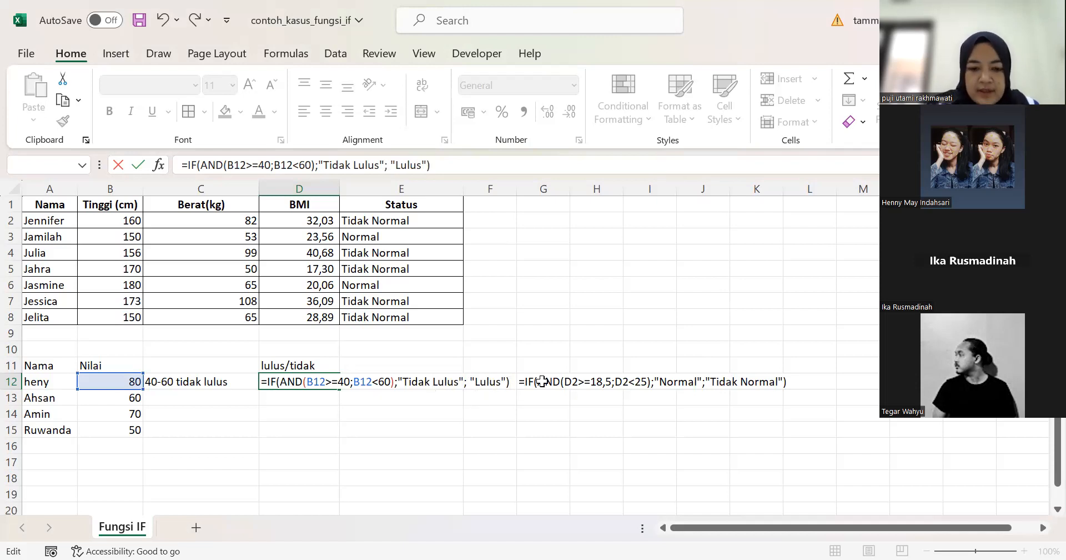
{"action": "key", "text": "Return"}
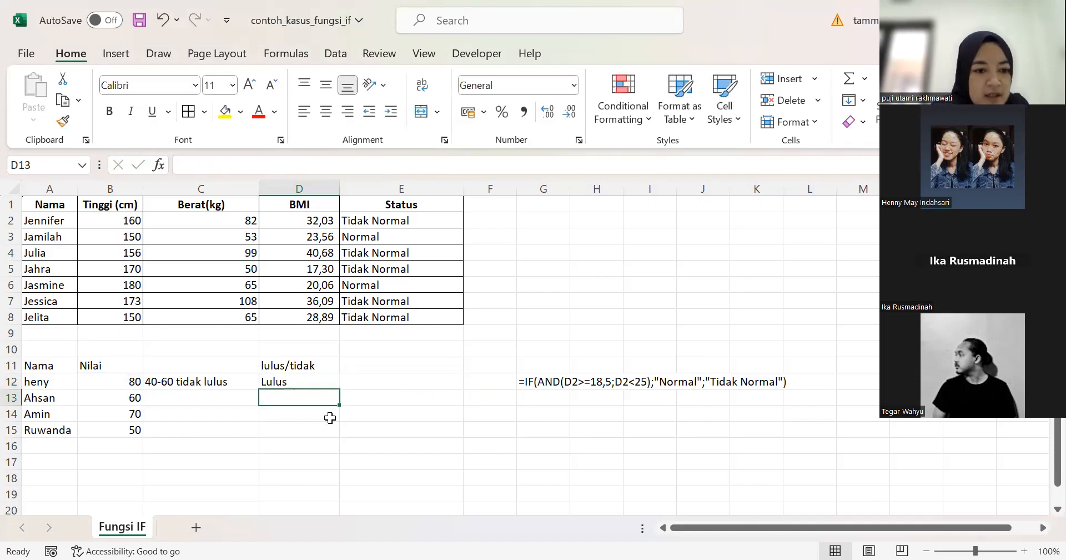
{"action": "left_click", "coordinate": [311, 380]}
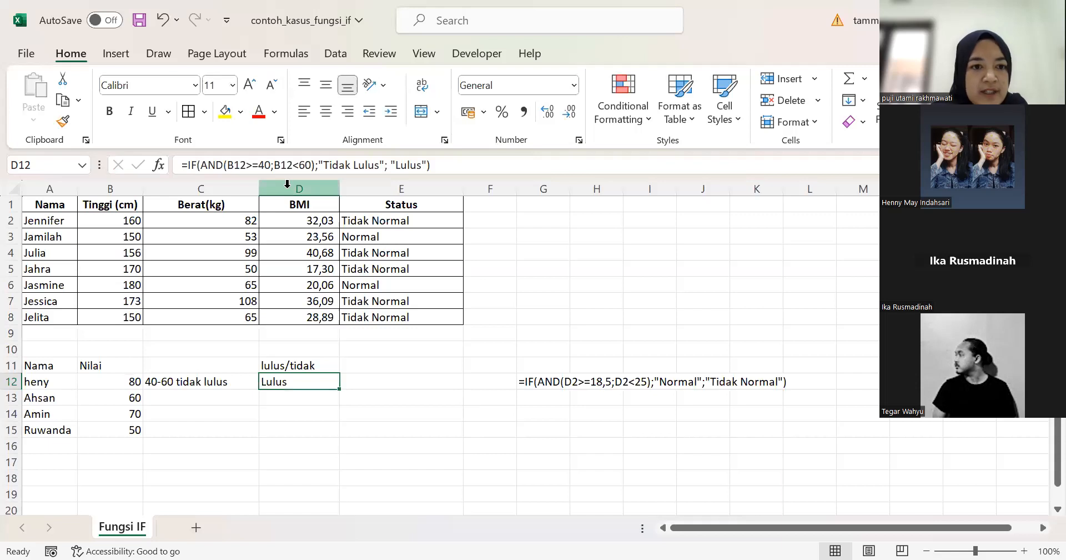
Examine the AND conditions and both results of the IF formula in D12, leaving the formula as it is
{"action": "left_click", "coordinate": [253, 164]}
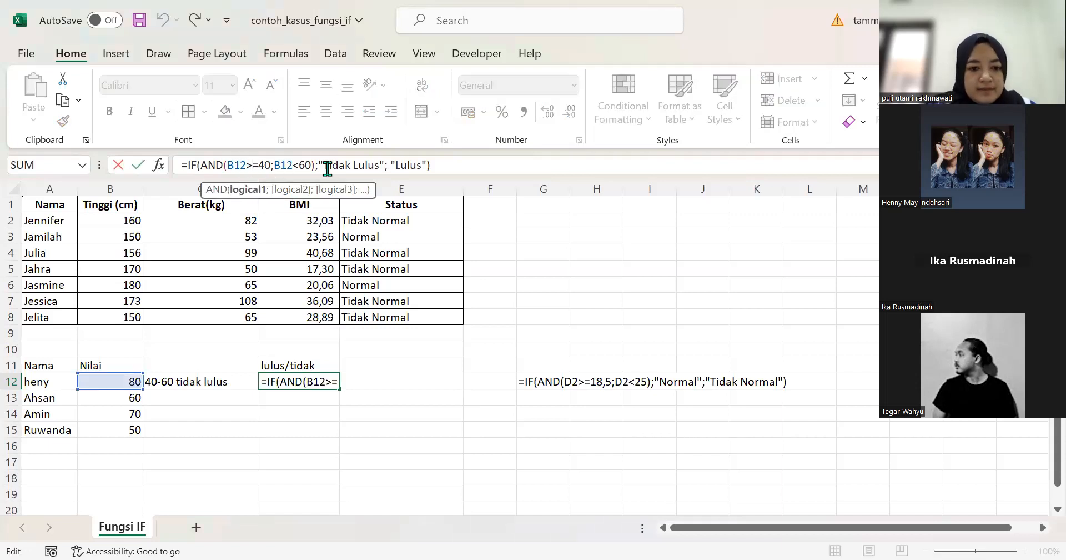
{"action": "left_click", "coordinate": [288, 428]}
{"action": "key", "text": "BackSpace"}
{"action": "key", "text": "BackSpace"}
{"action": "key", "text": "BackSpace"}
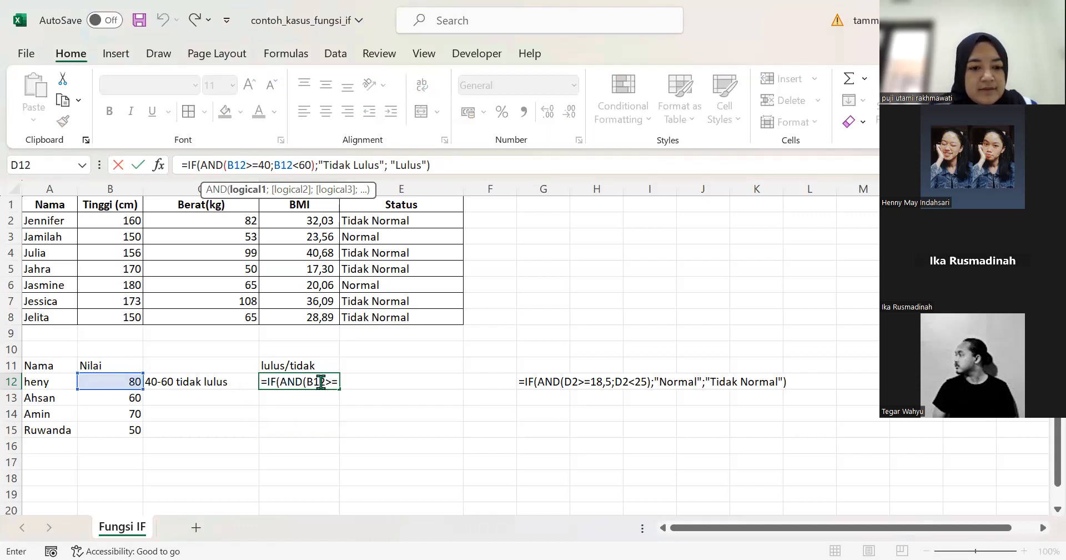
{"action": "key", "text": "Return"}
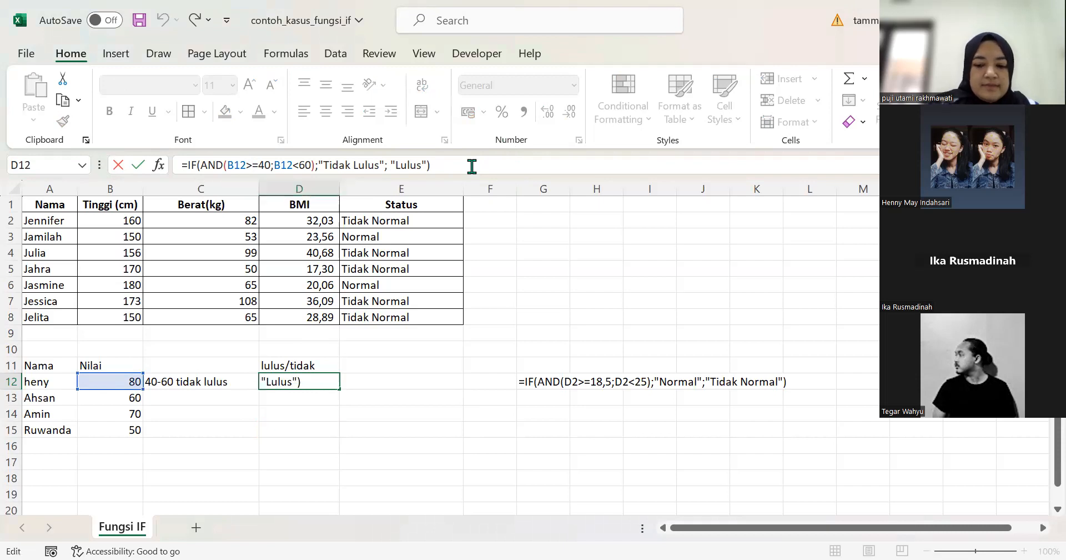
{"action": "left_click", "coordinate": [289, 377]}
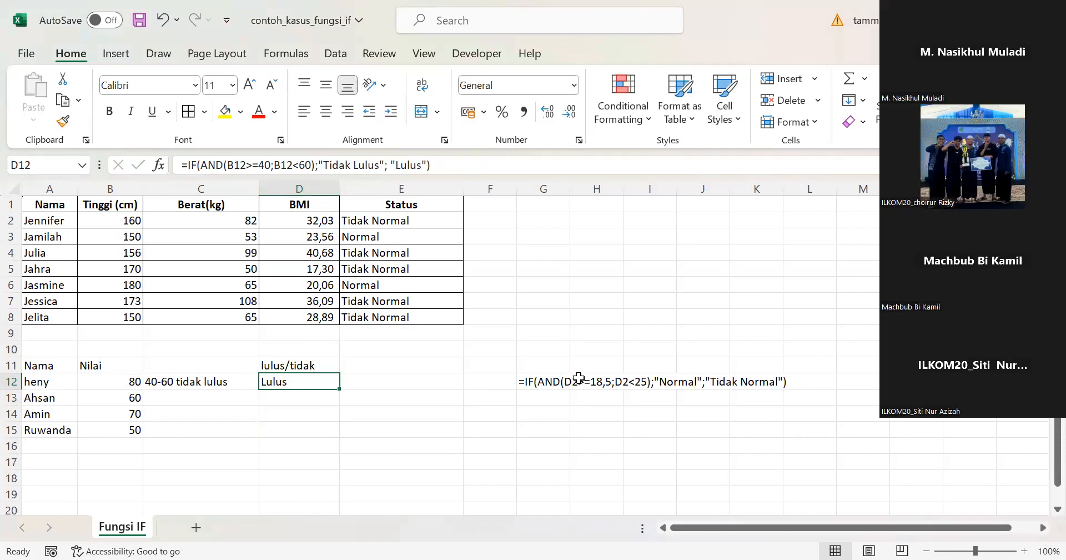
Fill the D12 formula down through D15 for the remaining names
{"action": "left_click", "coordinate": [270, 401]}
{"action": "left_click", "coordinate": [307, 381]}
{"action": "double_click", "coordinate": [339, 388]}
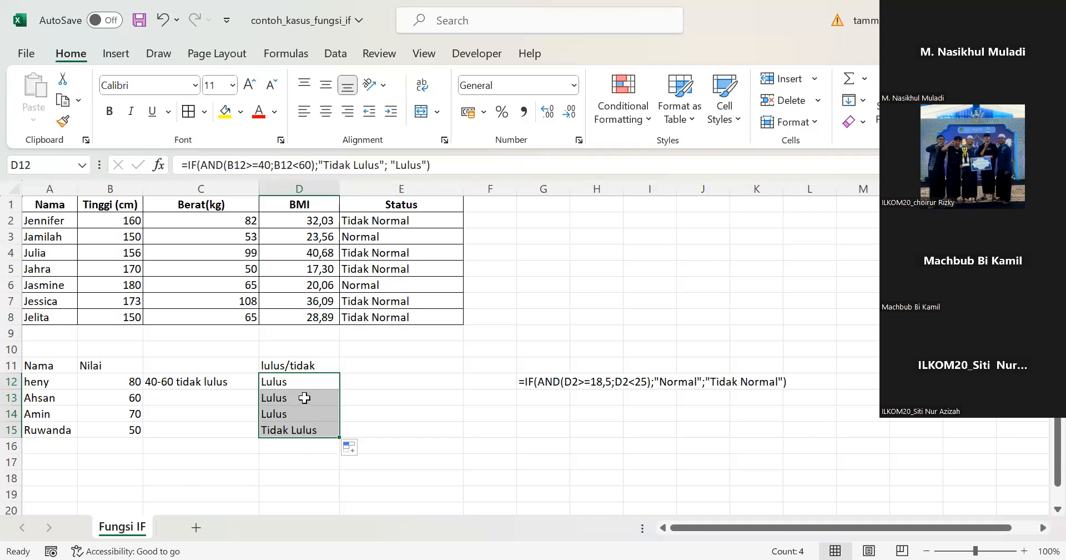
Change the second AND condition in D13 to B13<=60 and commit the formula
{"action": "left_click", "coordinate": [304, 398]}
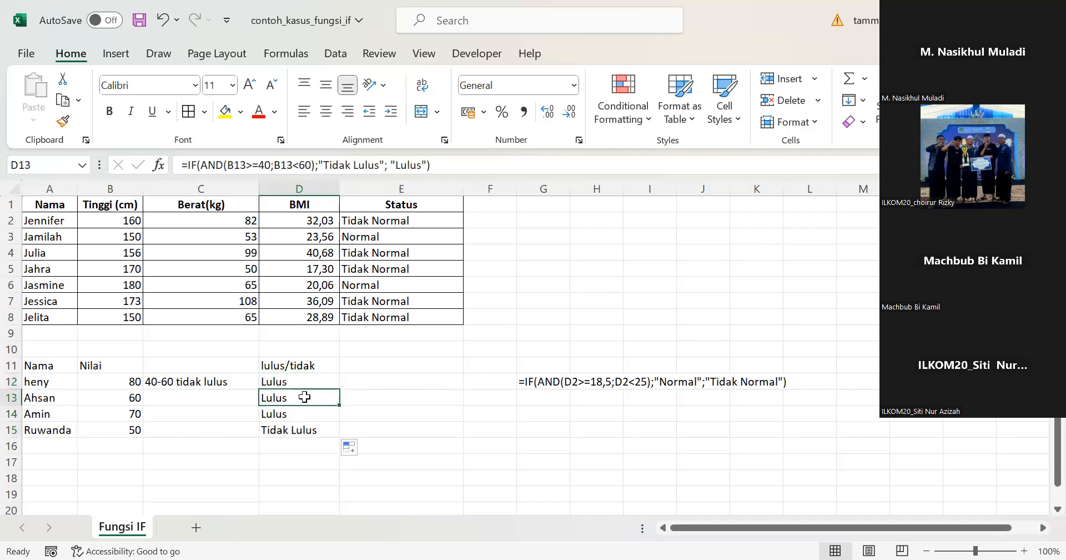
{"action": "left_click", "coordinate": [302, 164]}
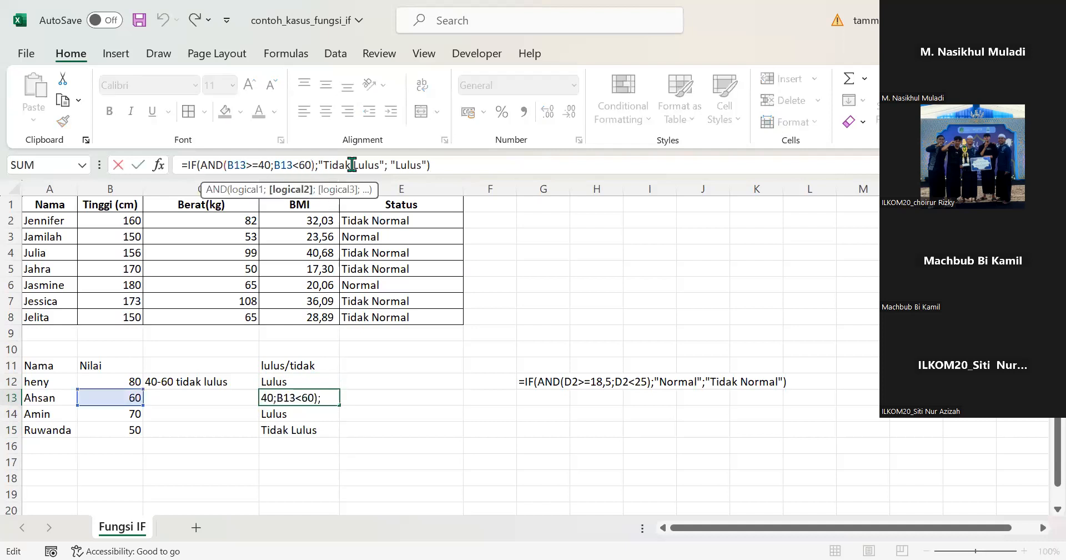
{"action": "type", "text": "="}
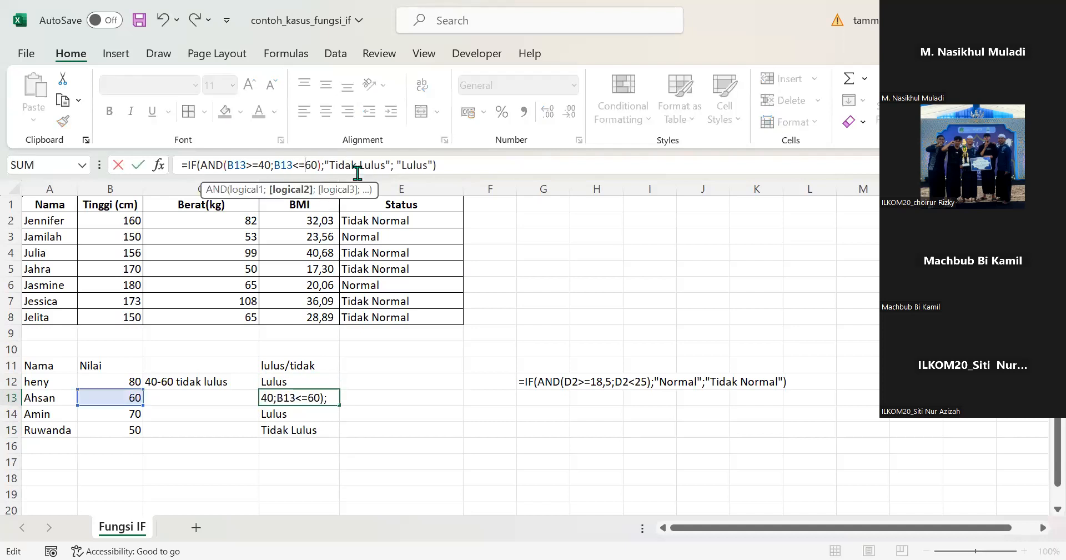
{"action": "left_click", "coordinate": [467, 168]}
{"action": "key", "text": "Return"}
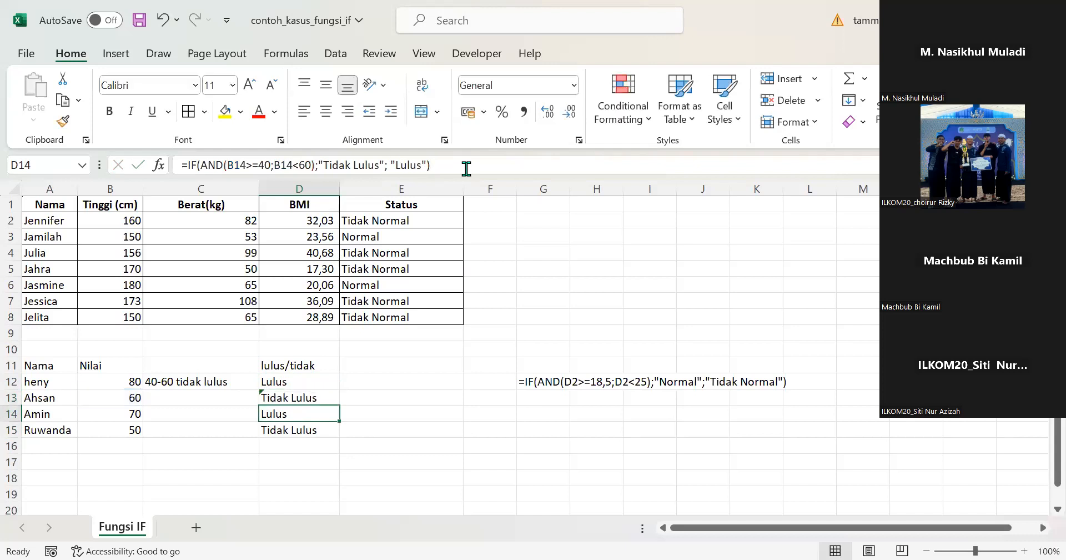
Copy the uncorrected D12 formula down to D15 and undo that fill
{"action": "left_click", "coordinate": [321, 383]}
{"action": "double_click", "coordinate": [338, 388]}
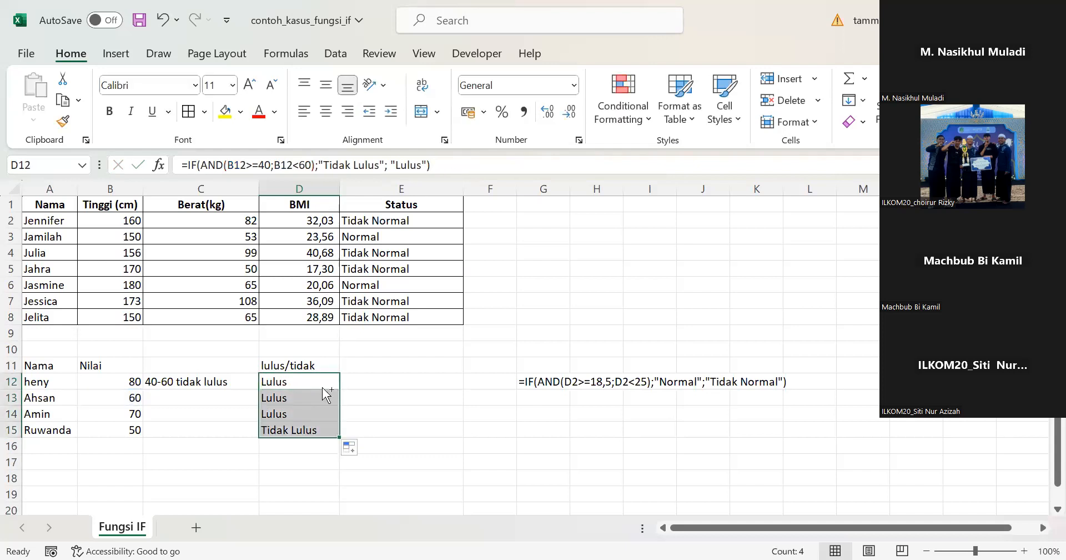
{"action": "key", "text": "ctrl+z"}
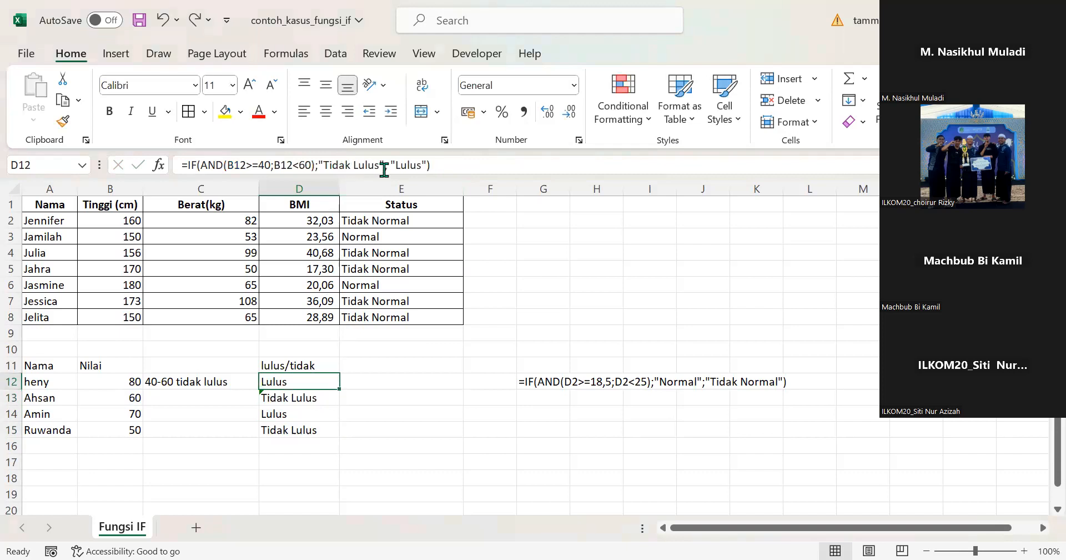
Change the second AND condition in D12 to B12<=60 and fill the corrected formula down through D15
{"action": "left_click", "coordinate": [298, 166]}
{"action": "type", "text": "="}
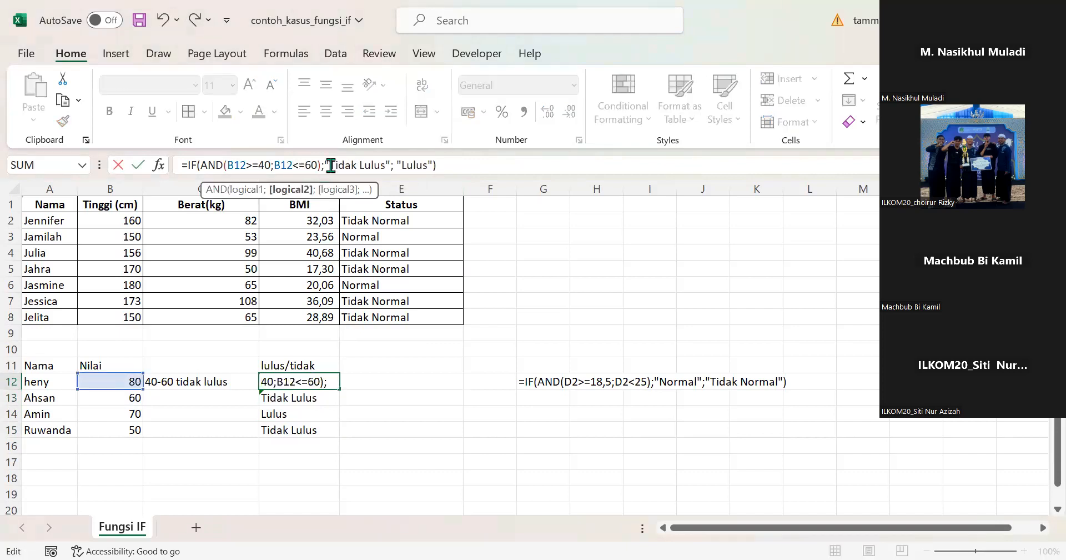
{"action": "key", "text": "Return"}
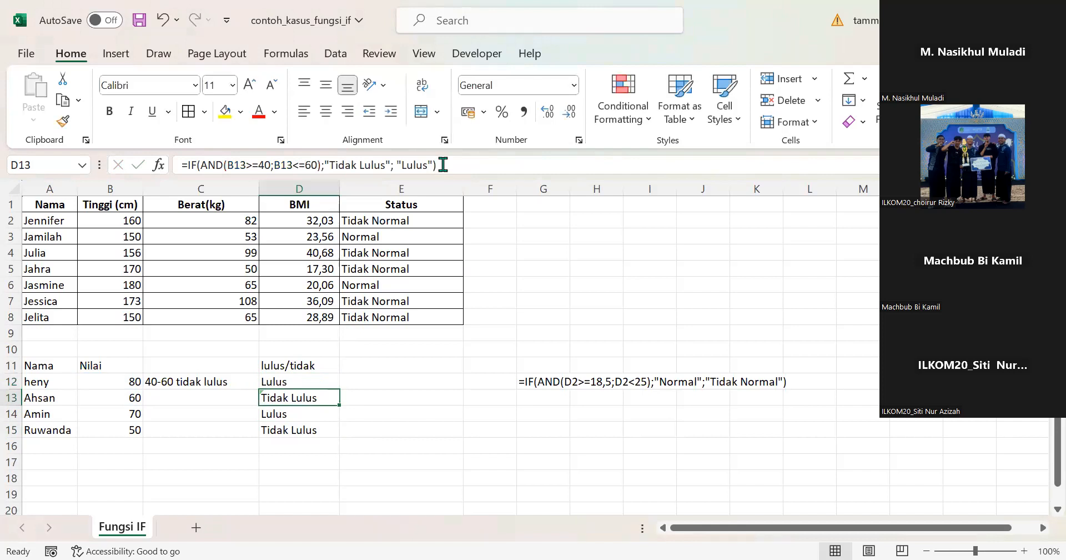
{"action": "left_click", "coordinate": [299, 382]}
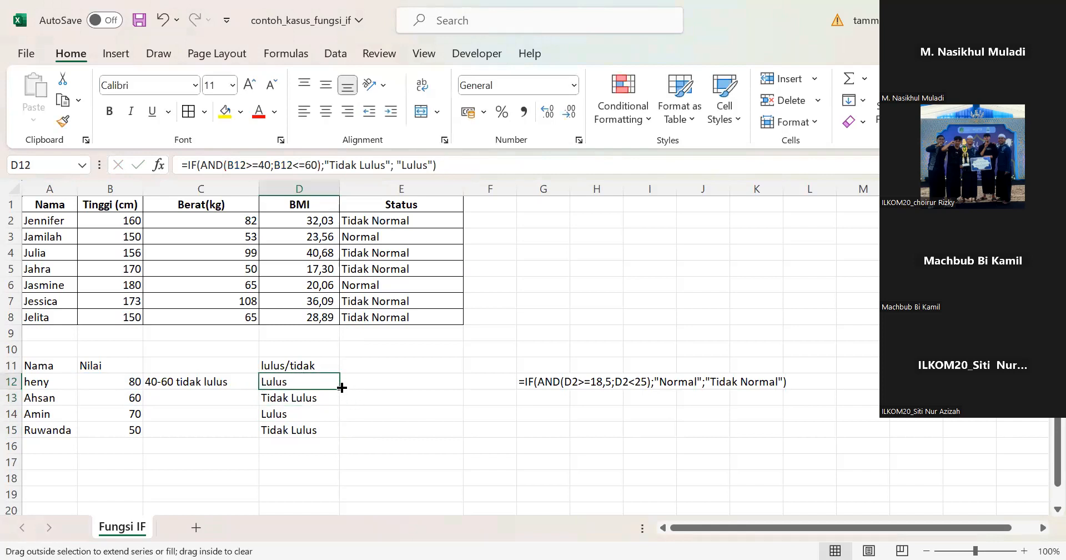
{"action": "double_click", "coordinate": [344, 393]}
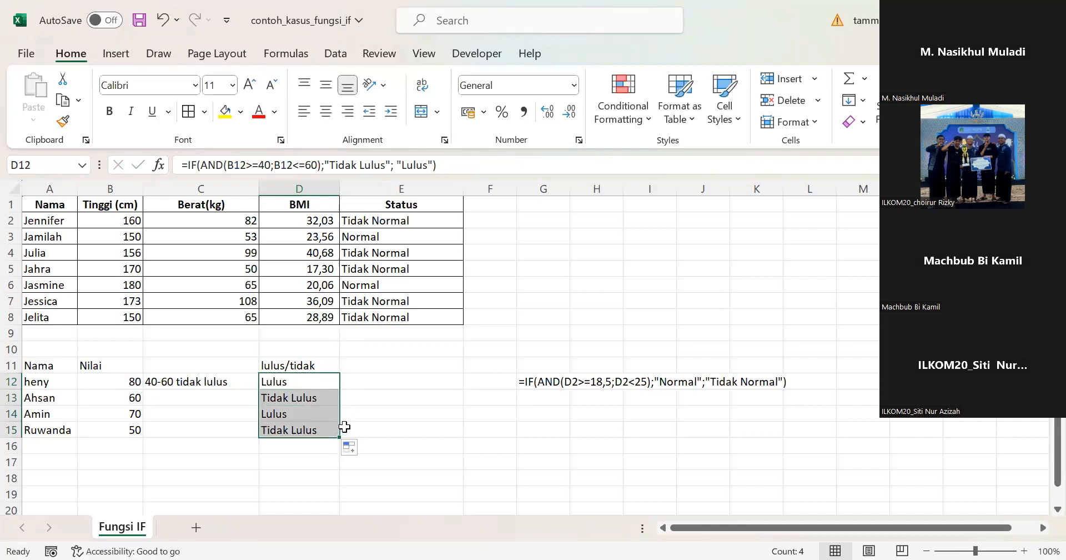
{"action": "left_click", "coordinate": [370, 444]}
Inspect the structure of the corrected IF/AND formula in D12 without editing it
{"action": "left_click", "coordinate": [309, 383]}
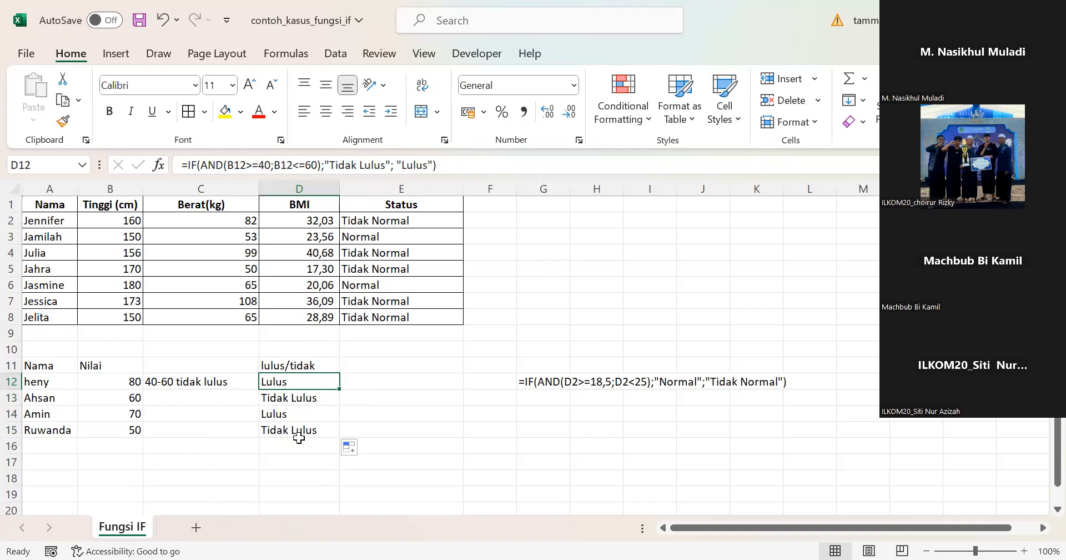
{"action": "left_click", "coordinate": [204, 164]}
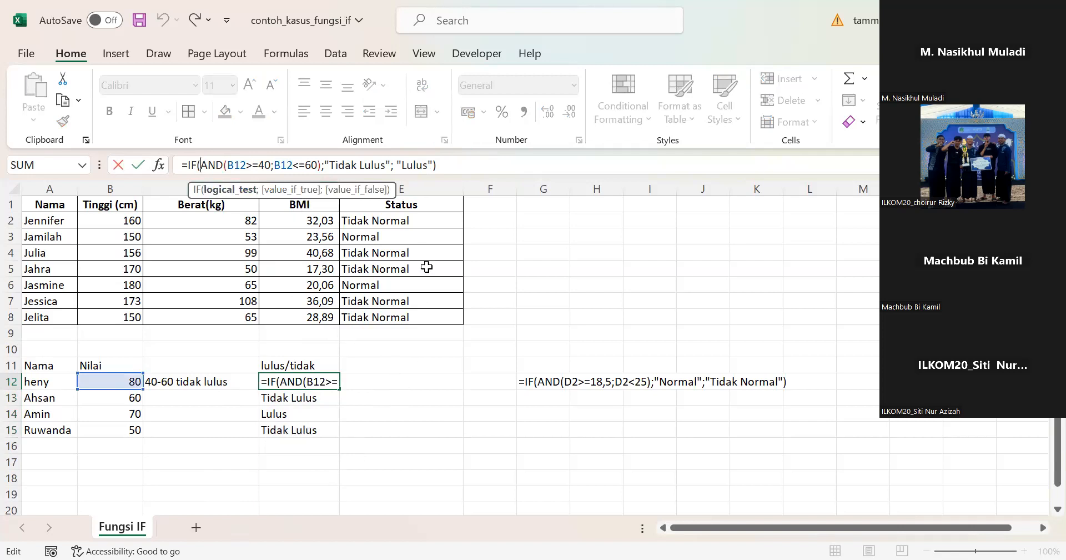
{"action": "key", "text": "Return"}
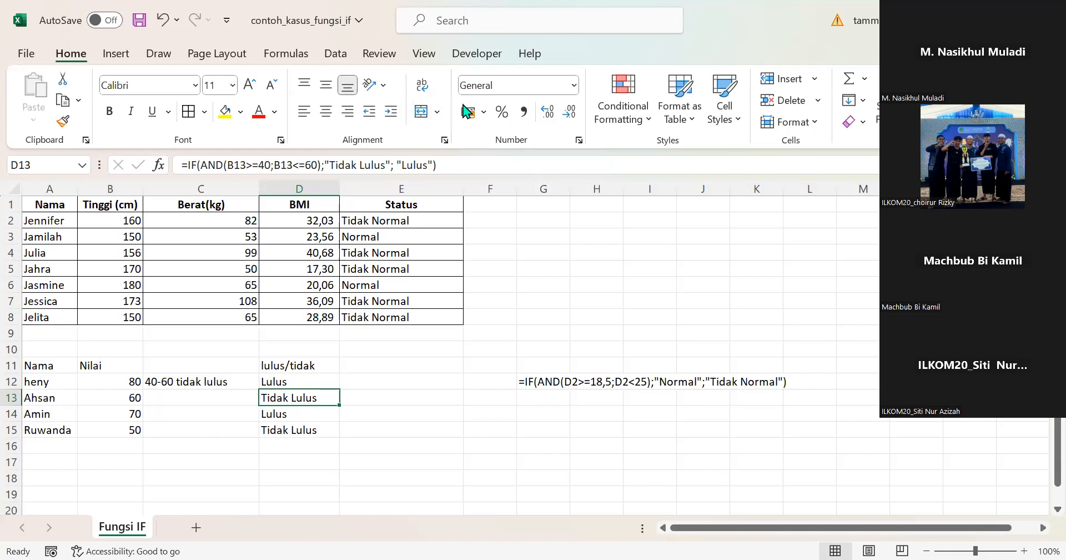
Look at the formula-based rule type for a new conditional formatting rule on E13, and leave without creating a rule
{"action": "left_click", "coordinate": [415, 398]}
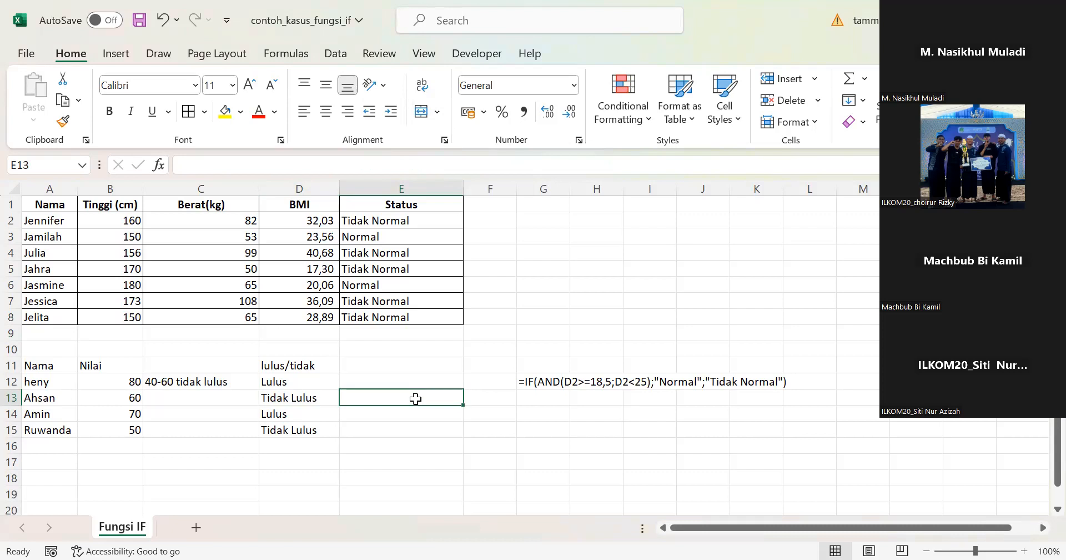
{"action": "left_click", "coordinate": [636, 123]}
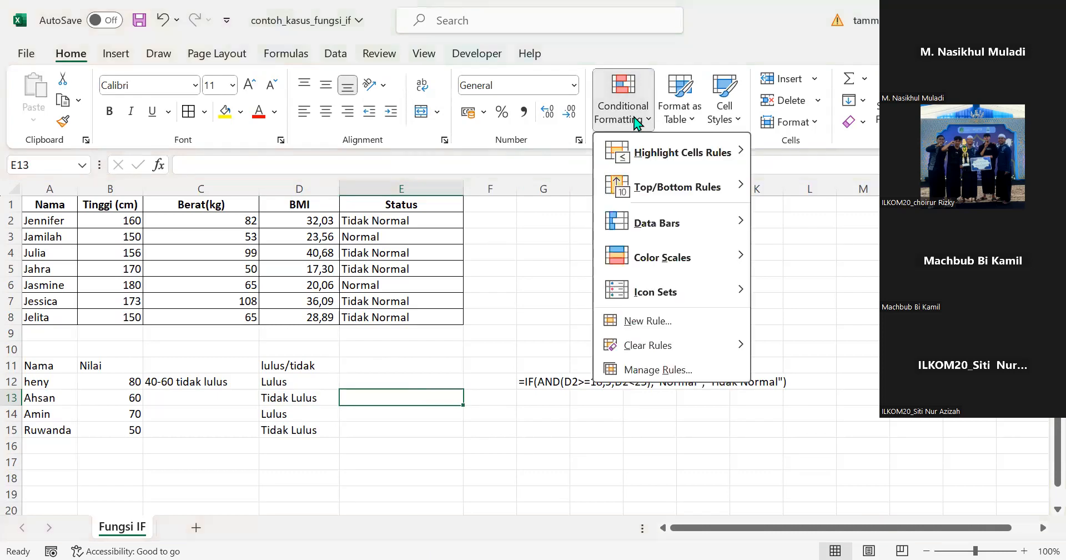
{"action": "left_click", "coordinate": [658, 369]}
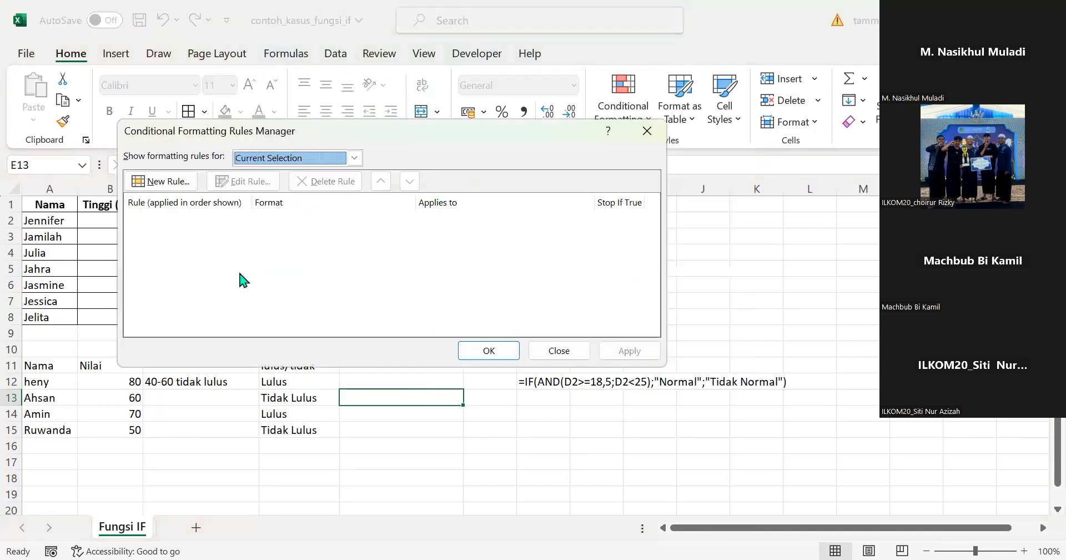
{"action": "left_click", "coordinate": [173, 182]}
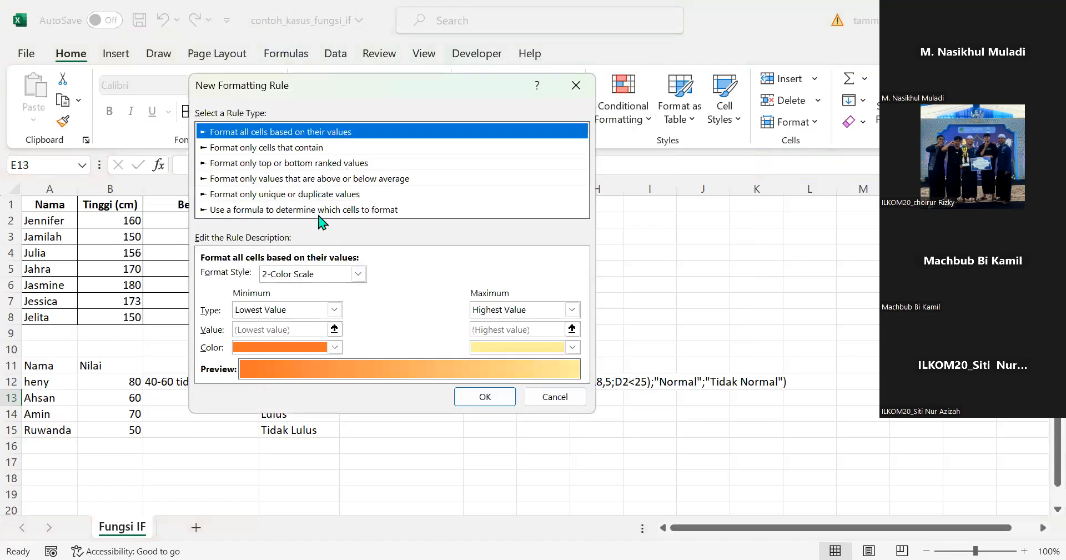
{"action": "scroll", "coordinate": [298, 275], "scroll_direction": "down", "scroll_amount": 1}
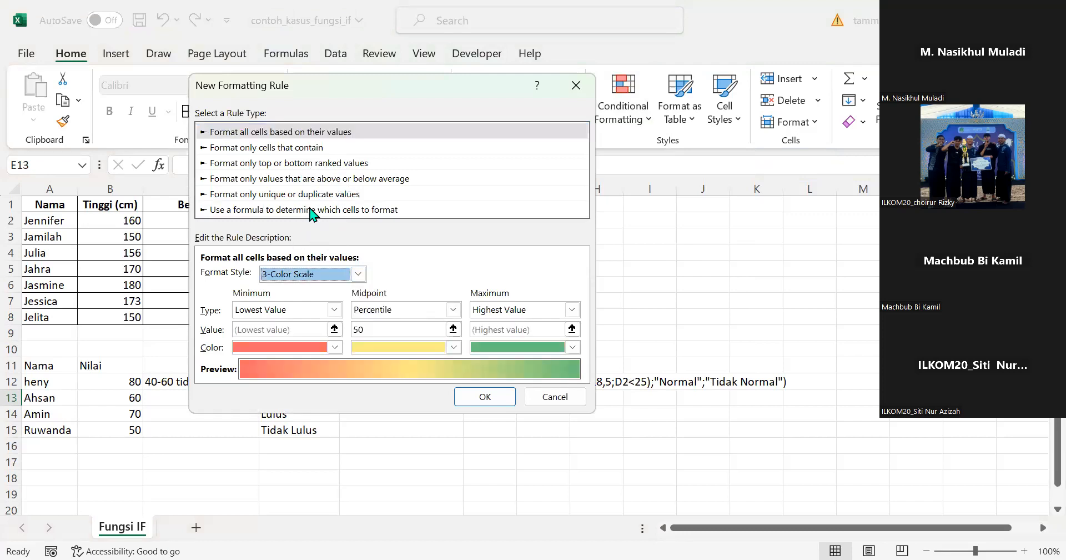
{"action": "left_click", "coordinate": [313, 210]}
{"action": "left_click", "coordinate": [296, 274]}
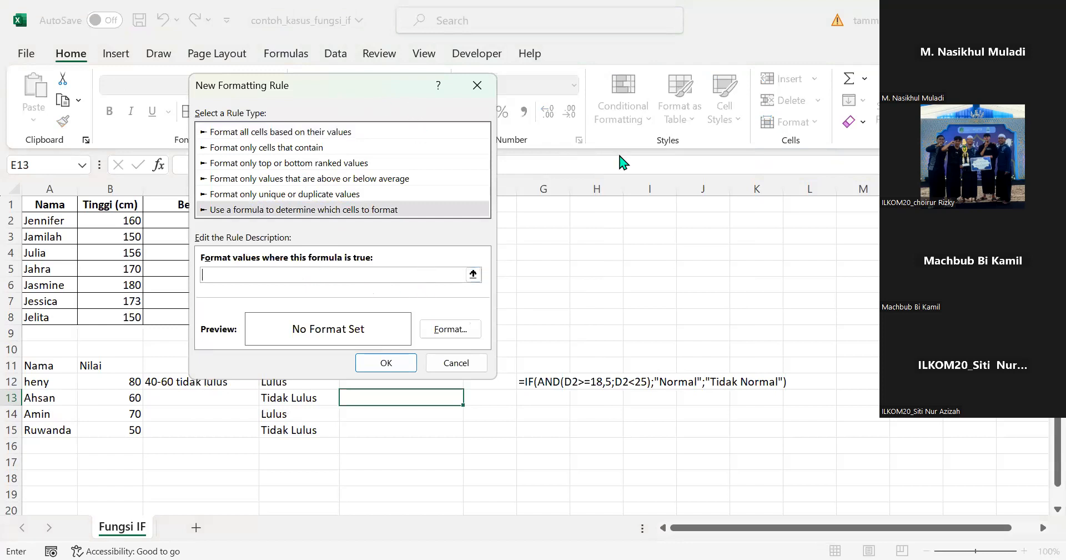
{"action": "left_click_drag", "start_coordinate": [414, 78], "coordinate": [620, 162]}
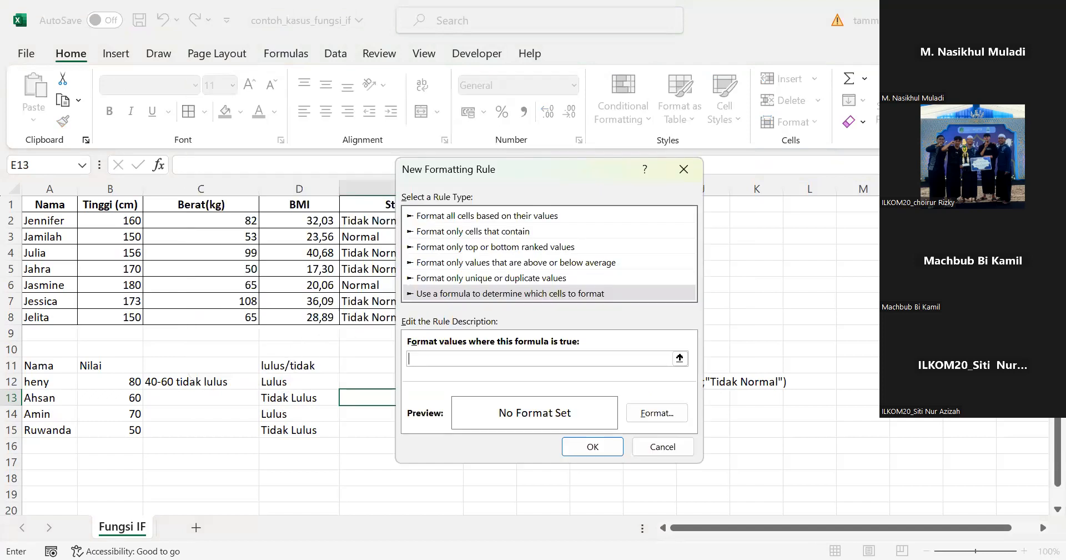
{"action": "key", "text": "alt+Tab"}
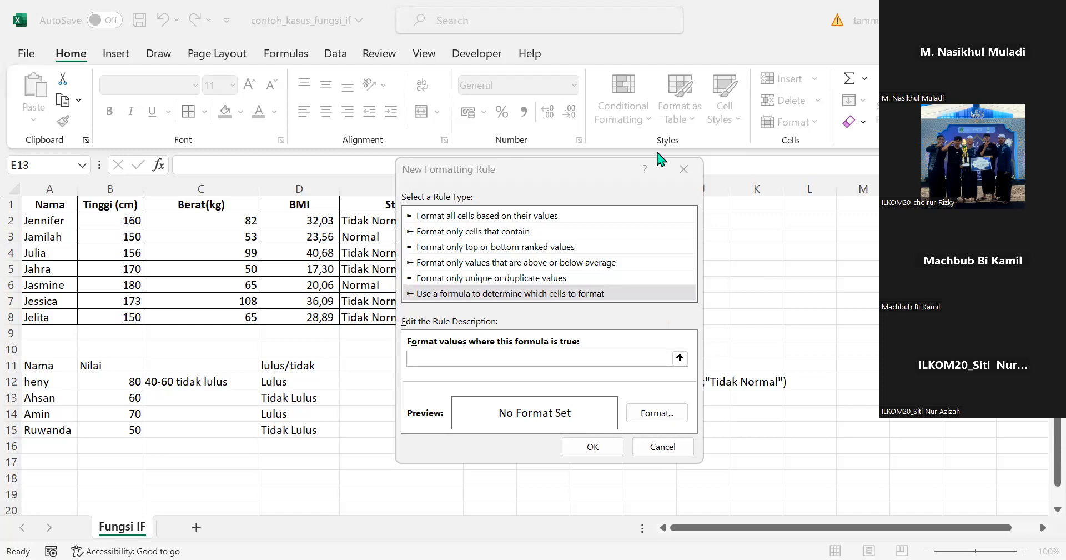
{"action": "key", "text": "Escape"}
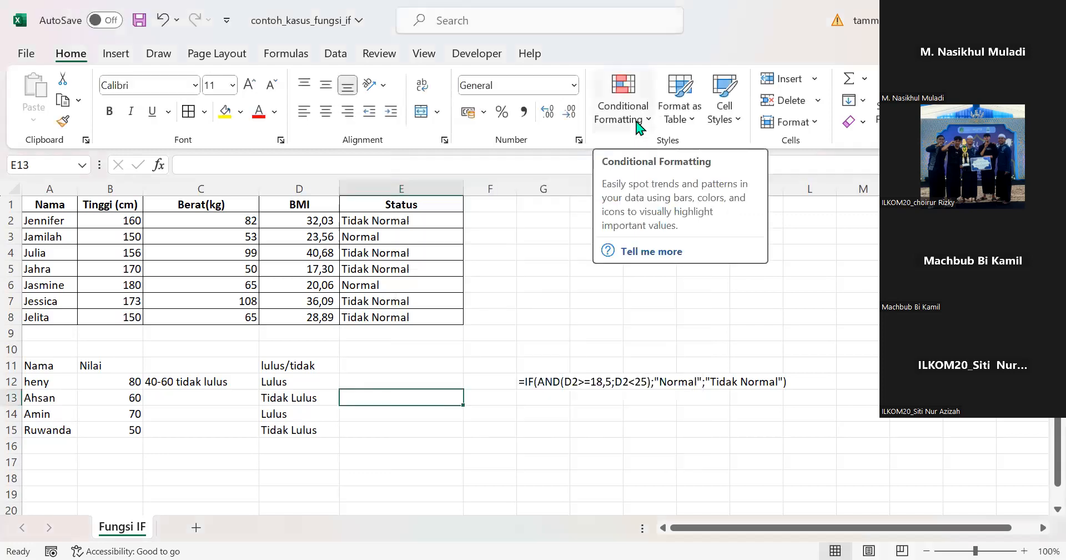
View the conditional formatting options for B12, plus the rules manager and new-rule dialog for D12, and close them without adding a rule
{"action": "left_click", "coordinate": [132, 381]}
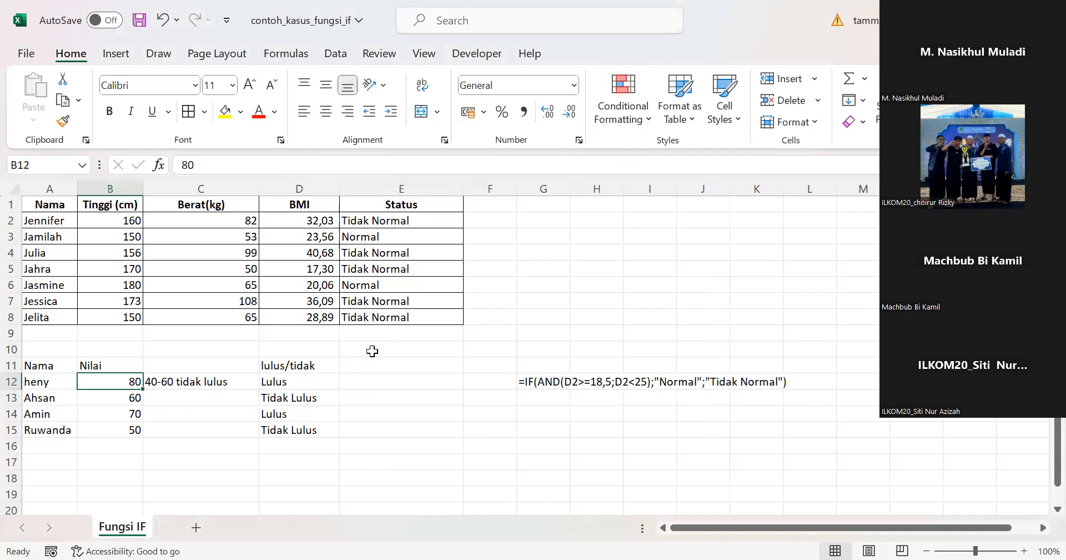
{"action": "left_click", "coordinate": [618, 125]}
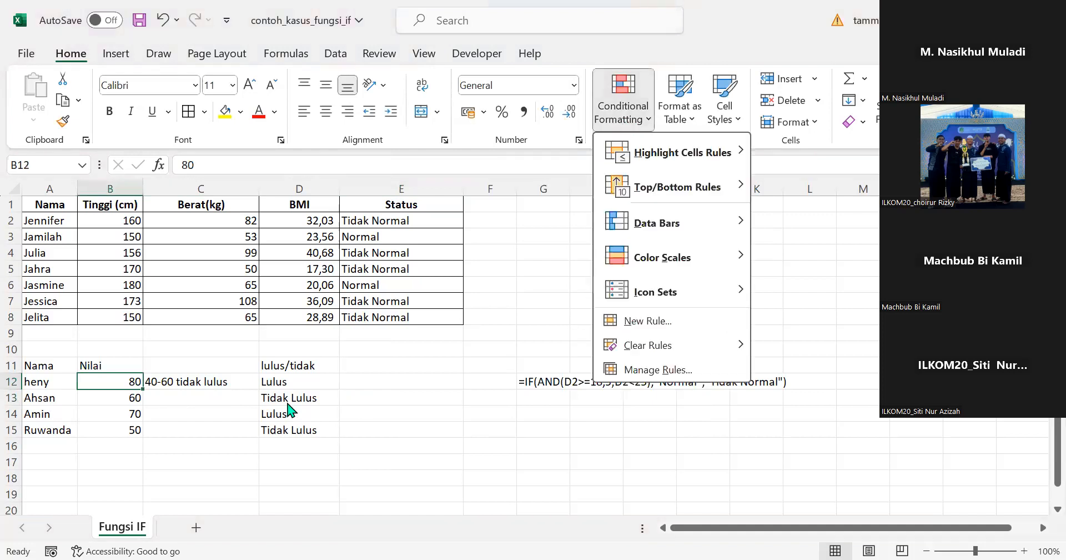
{"action": "left_click", "coordinate": [302, 379]}
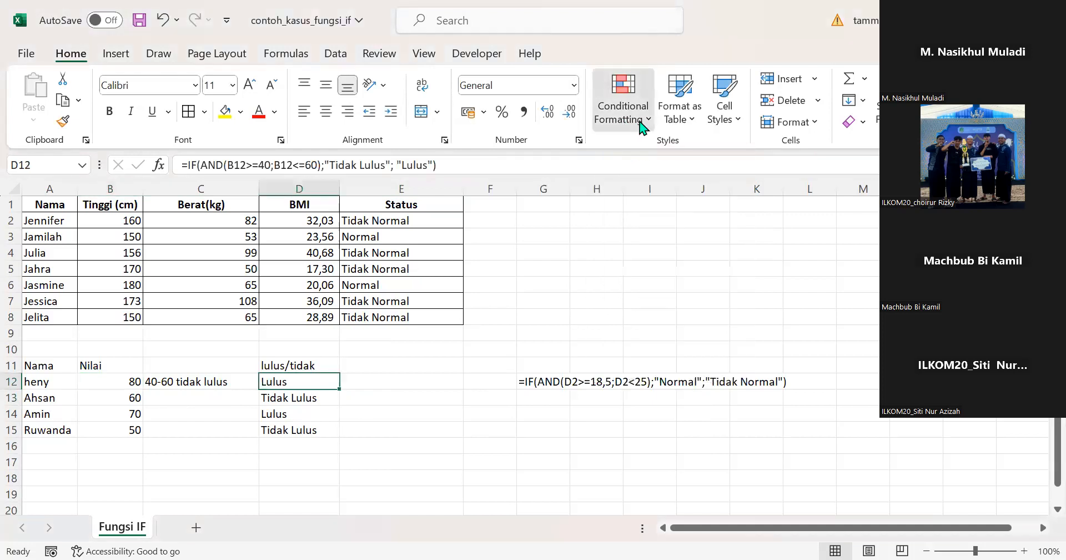
{"action": "left_click", "coordinate": [642, 126]}
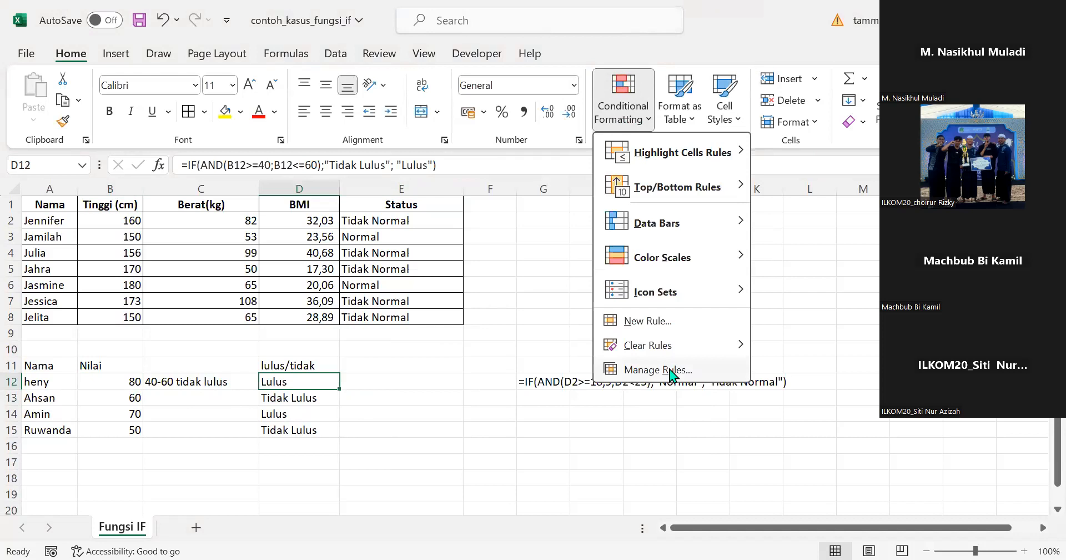
{"action": "left_click", "coordinate": [672, 370]}
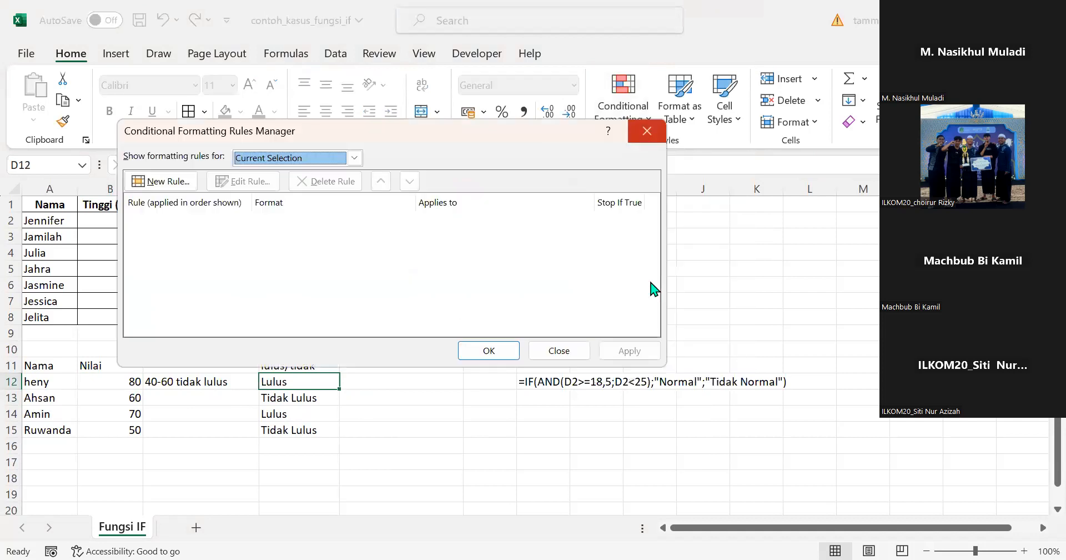
{"action": "key", "text": "alt+n"}
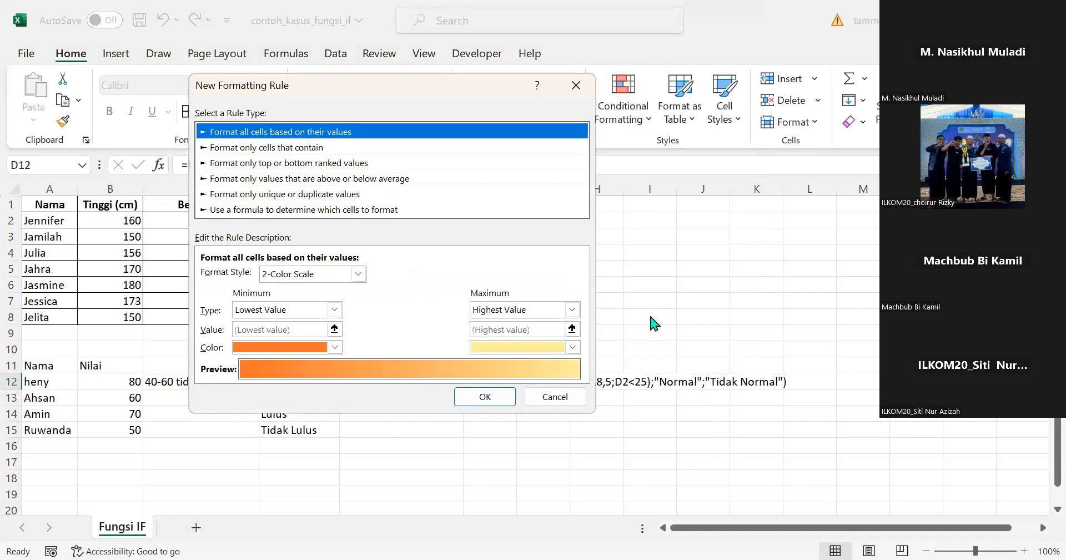
{"action": "key", "text": "Escape"}
{"action": "key", "text": "Escape"}
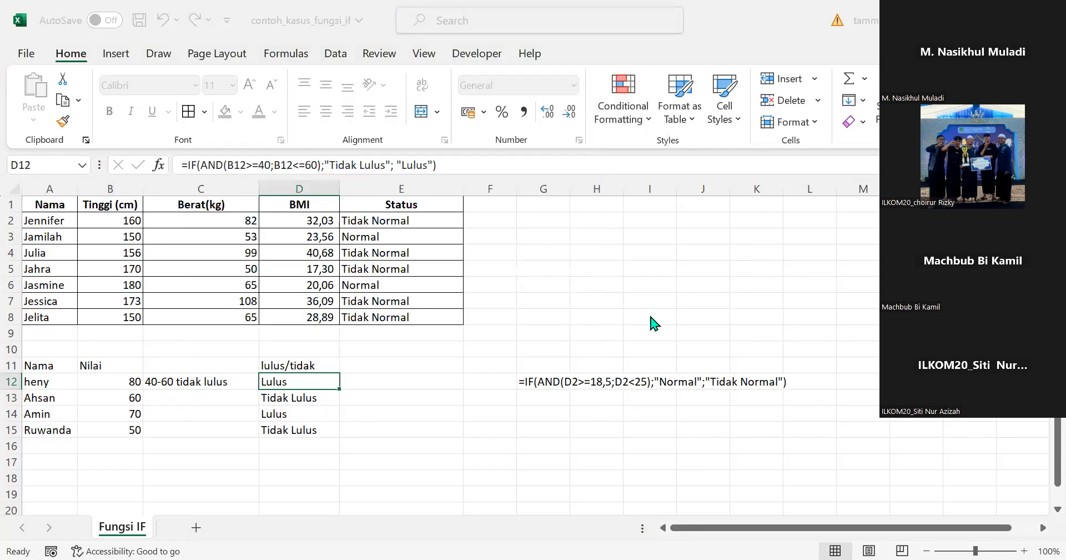
{"action": "left_click", "coordinate": [650, 317]}
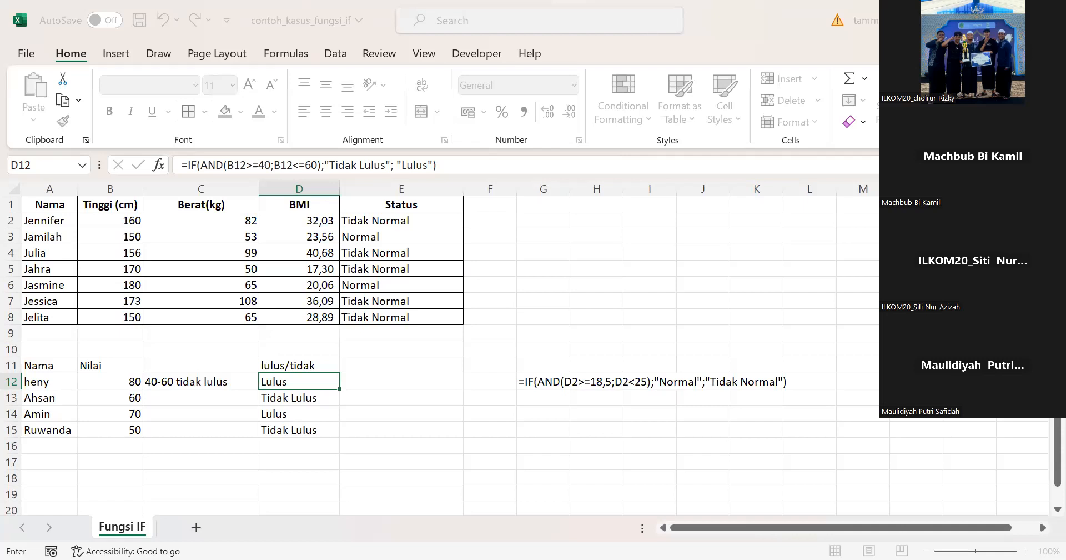
Enter =IF($D$12=Lulus,1,0) as the formula of the new formula-based conditional formatting rule for D12
{"action": "left_click", "coordinate": [435, 337]}
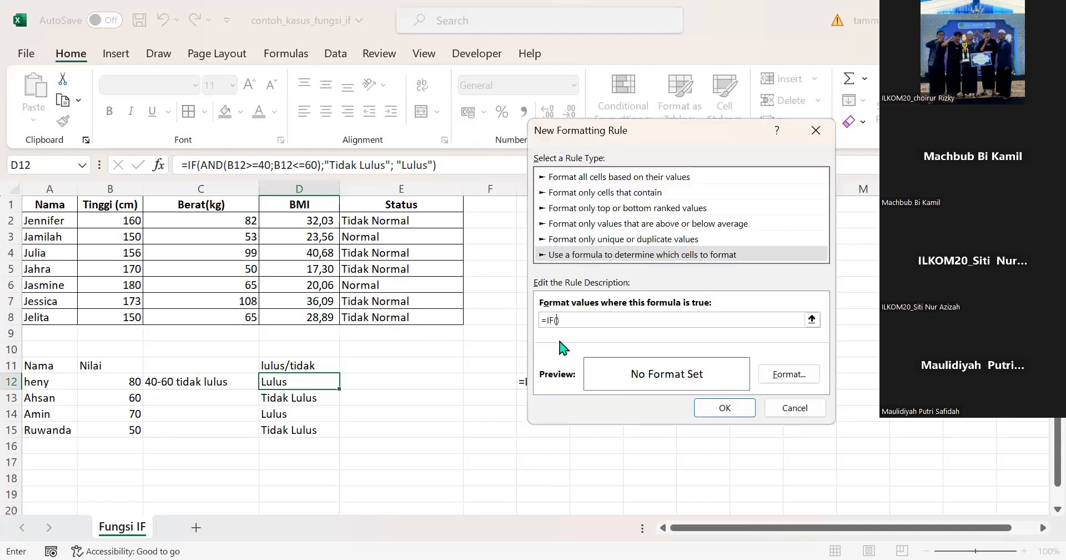
{"action": "left_click", "coordinate": [314, 381]}
{"action": "left_click", "coordinate": [715, 407]}
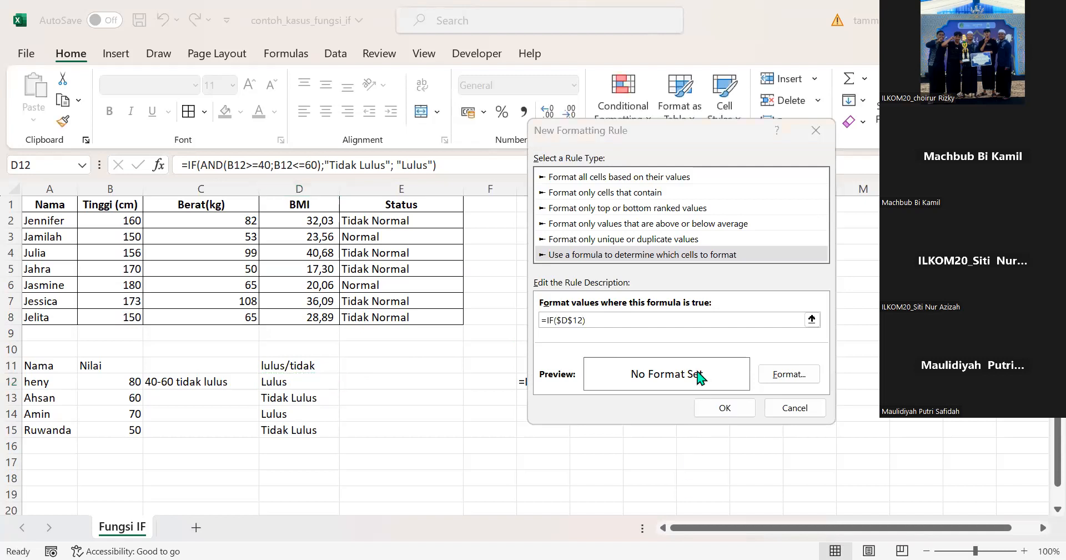
{"action": "left_click", "coordinate": [687, 313]}
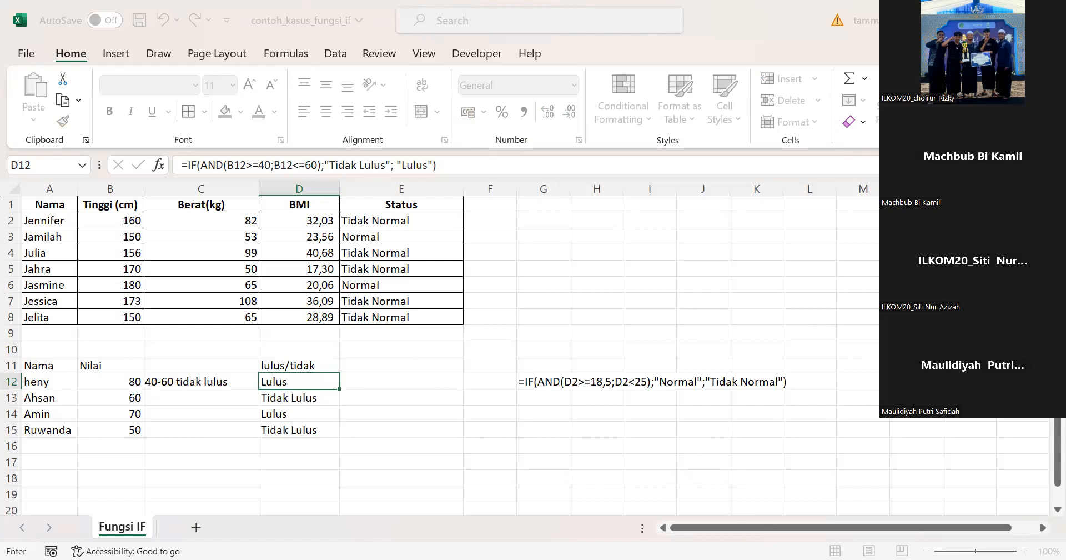
{"action": "key", "text": "Return"}
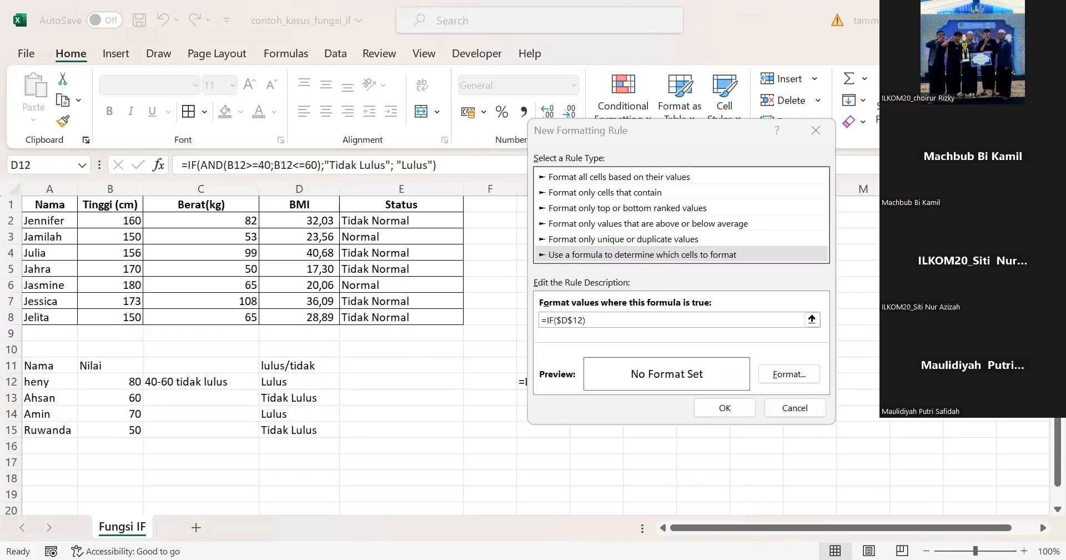
{"action": "left_click", "coordinate": [623, 317]}
{"action": "type", "text": "=l"}
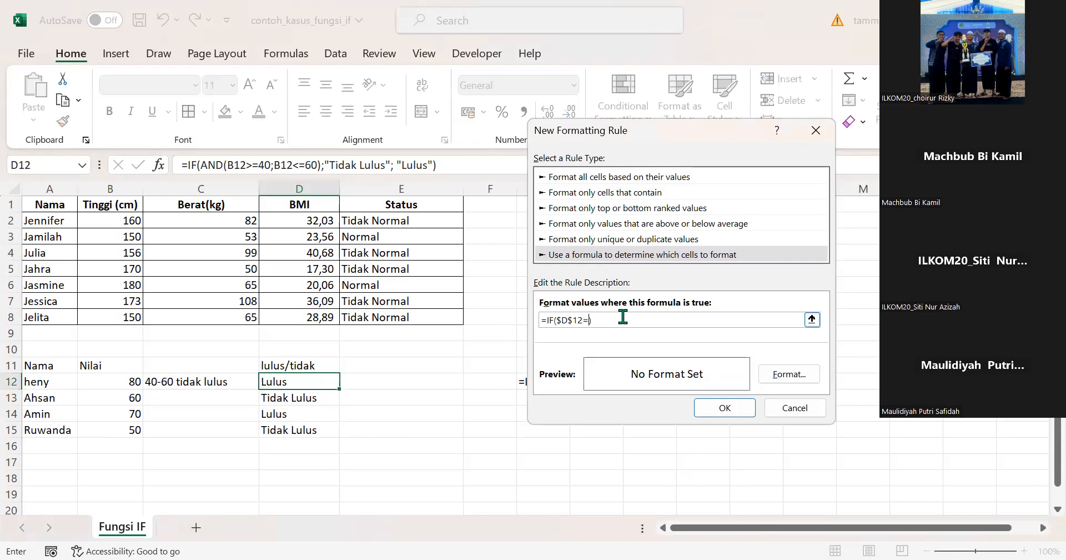
{"action": "key", "text": "BackSpace"}
{"action": "type", "text": "Lulus"}
{"action": "key", "text": "Return"}
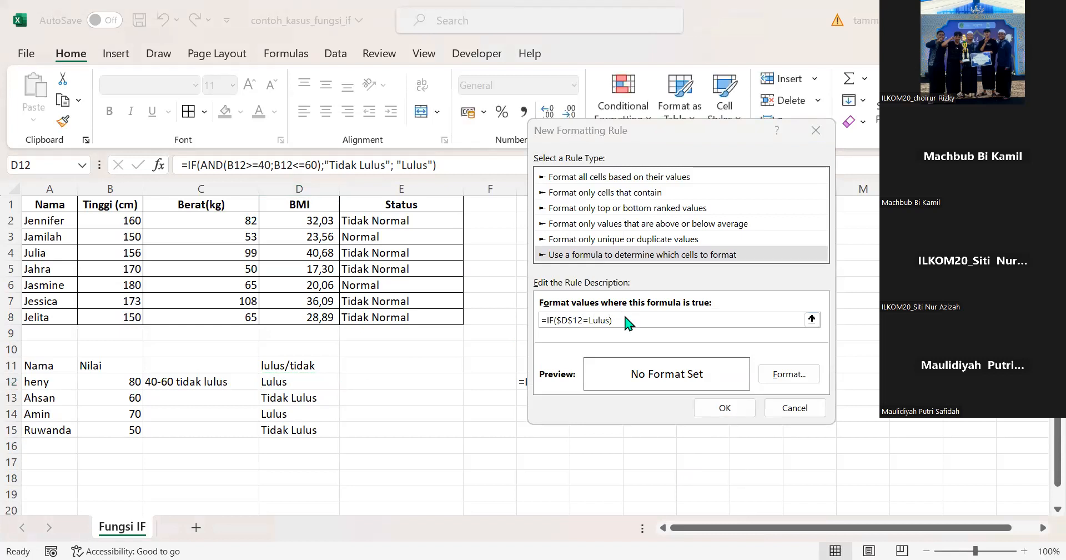
{"action": "key", "text": "Return"}
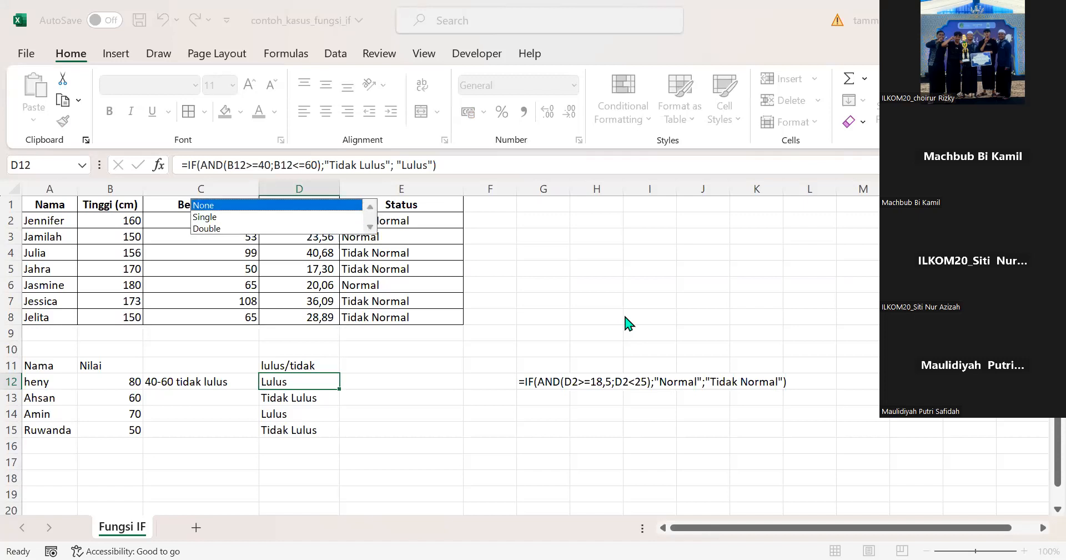
{"action": "key", "text": "Return"}
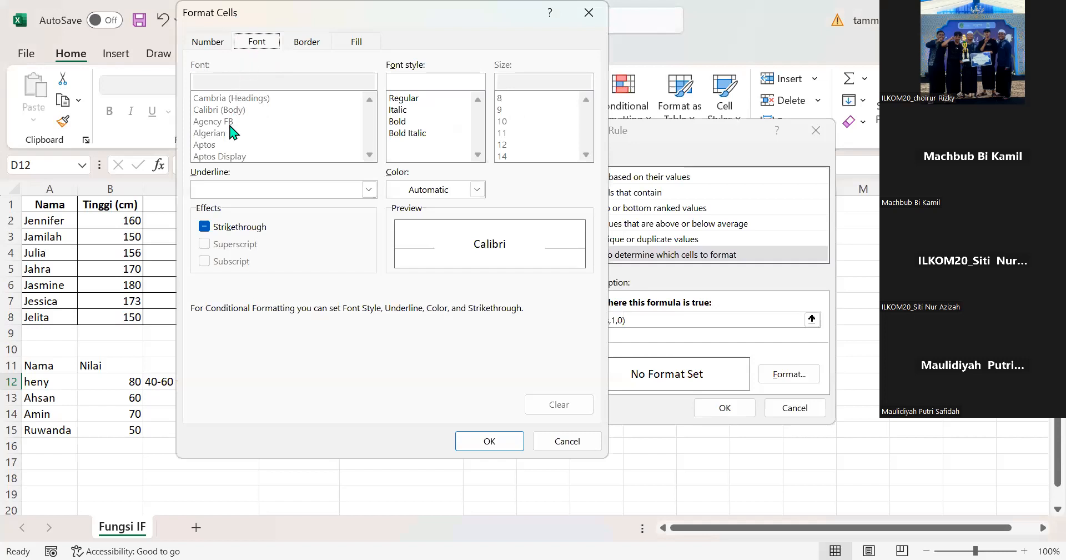
{"action": "left_click", "coordinate": [412, 100]}
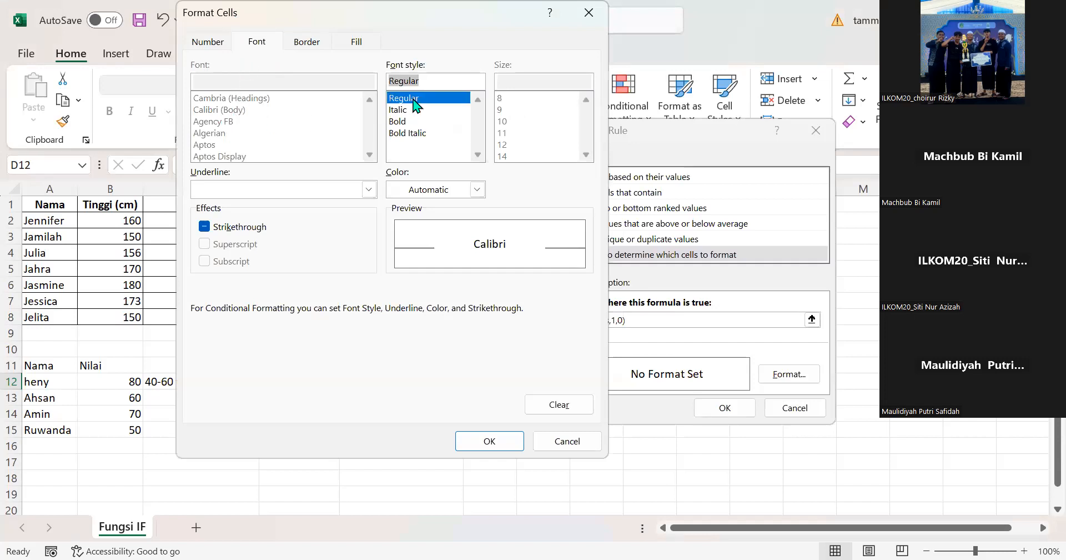
{"action": "left_click", "coordinate": [408, 124]}
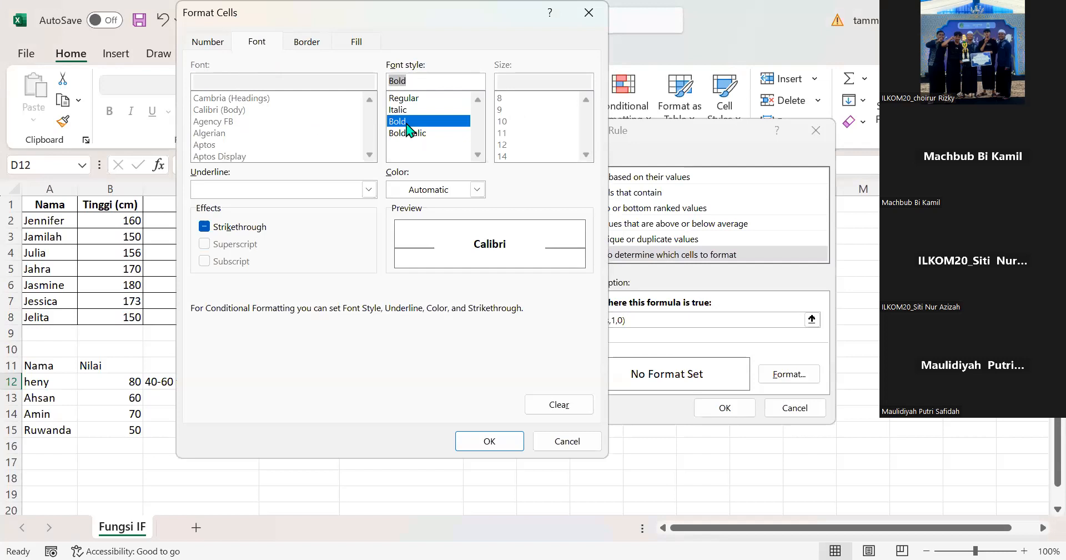
{"action": "left_click", "coordinate": [425, 194]}
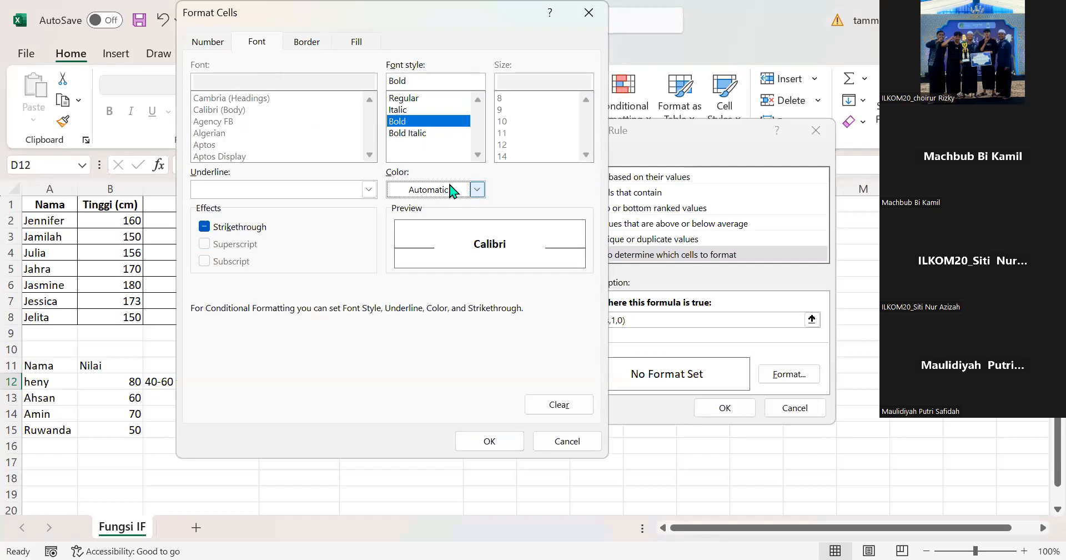
{"action": "left_click", "coordinate": [412, 98]}
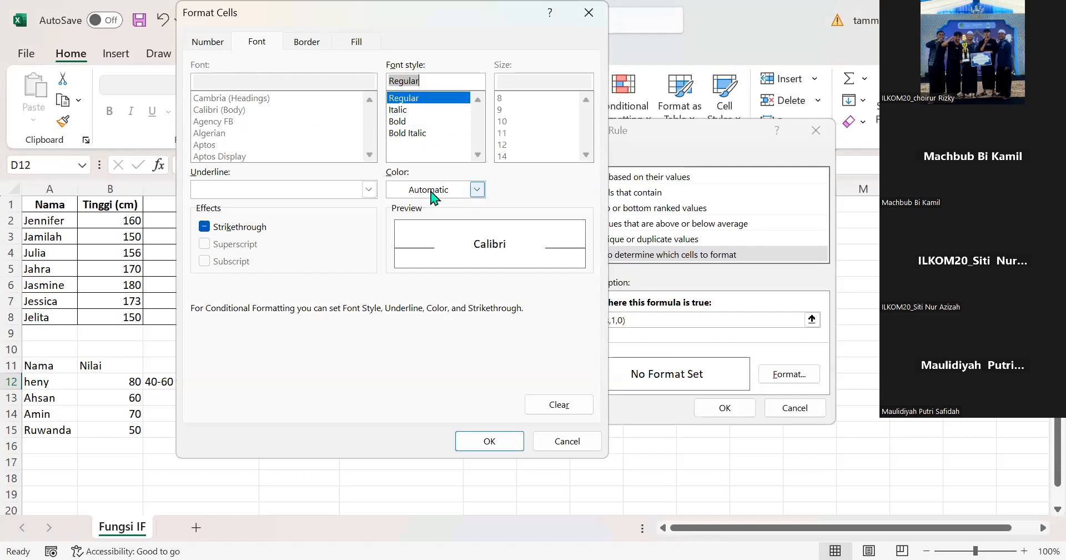
{"action": "left_click", "coordinate": [475, 196]}
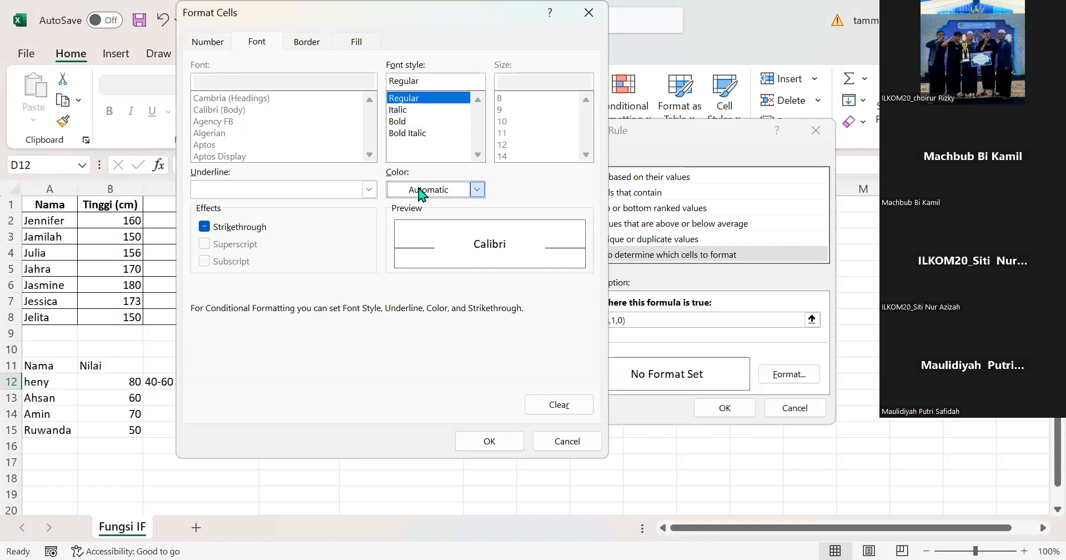
{"action": "left_click", "coordinate": [403, 109]}
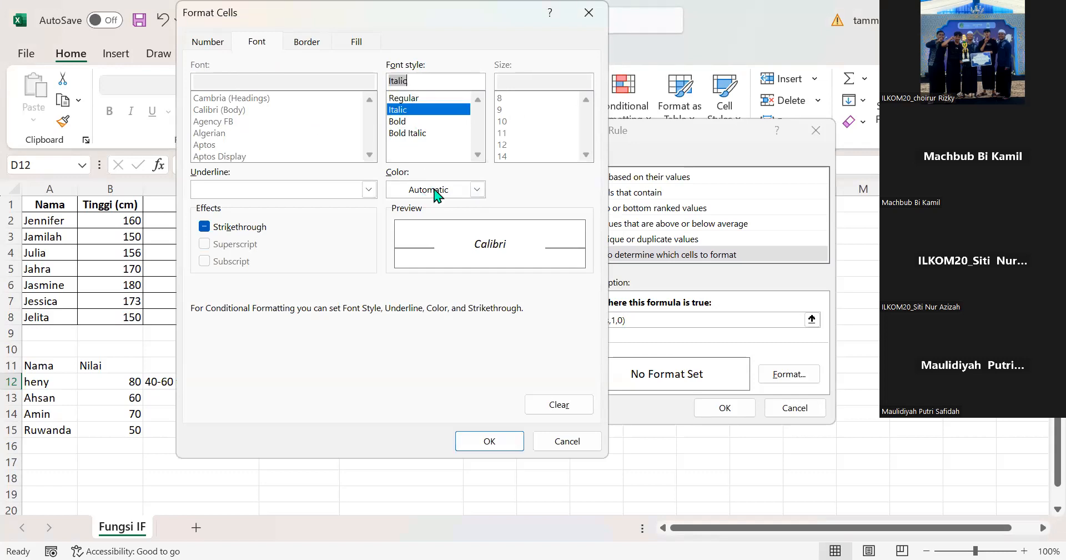
{"action": "left_click", "coordinate": [475, 189]}
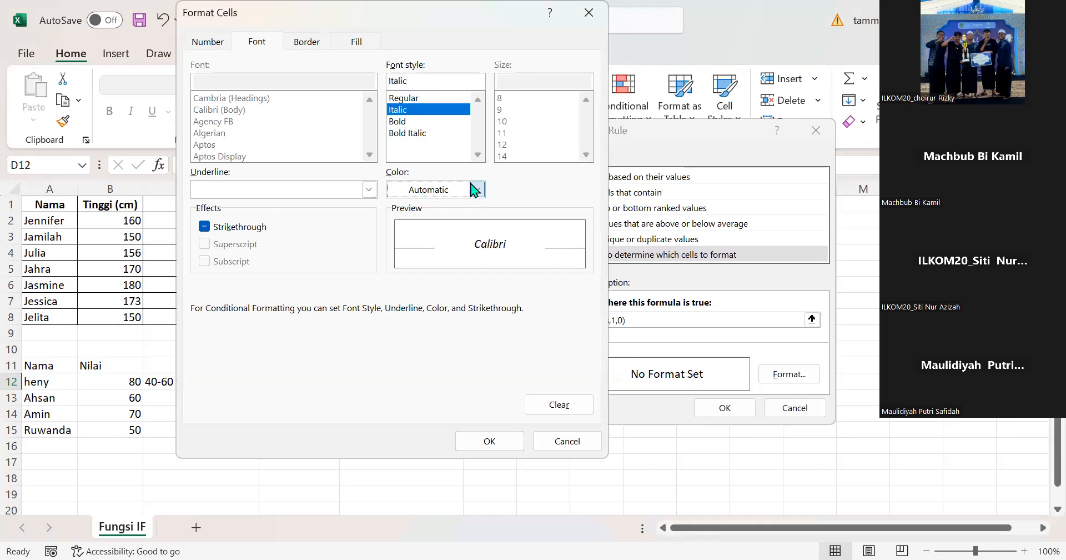
{"action": "left_click", "coordinate": [410, 98]}
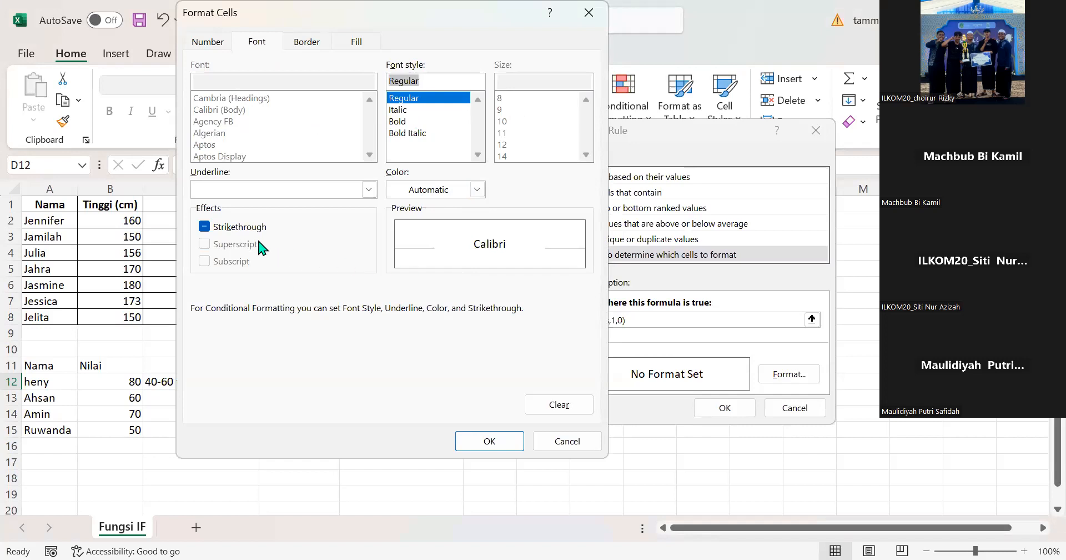
{"action": "left_click", "coordinate": [259, 228]}
{"action": "left_click", "coordinate": [259, 227]}
{"action": "left_click", "coordinate": [460, 192]}
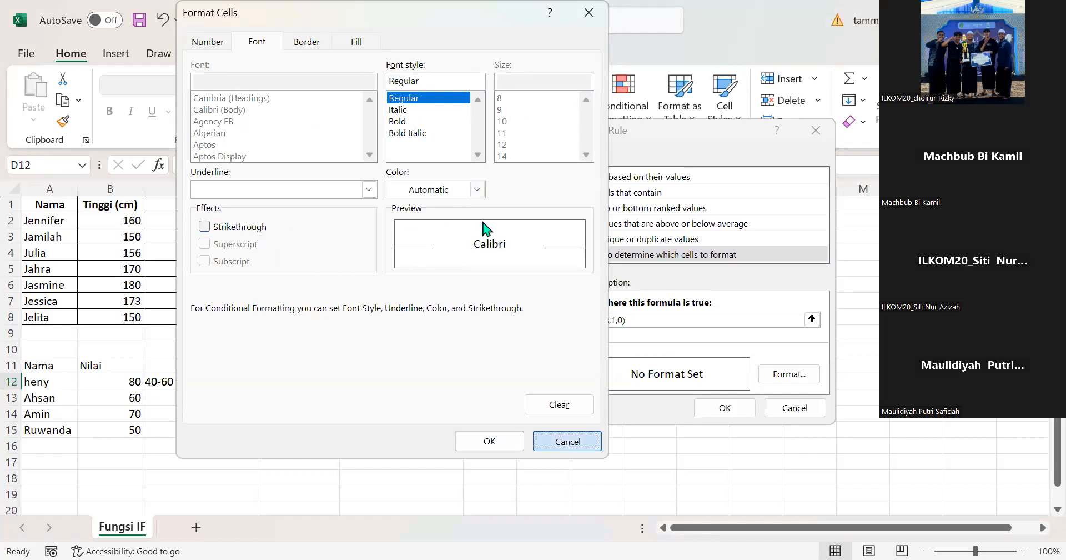
{"action": "key", "text": "Escape"}
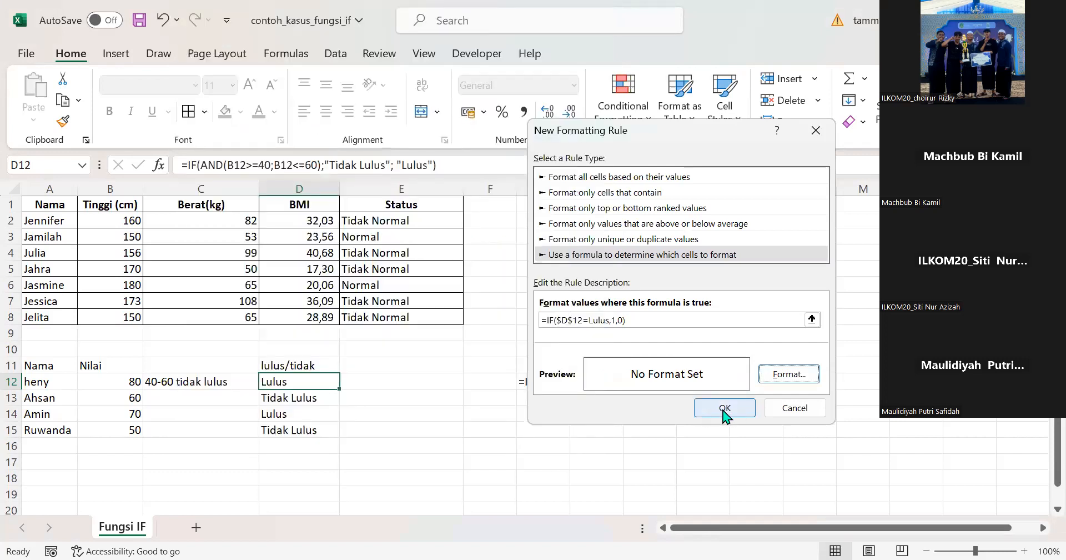
Set the rule's font colour to standard red and try to apply the rule to D12
{"action": "left_click", "coordinate": [786, 373]}
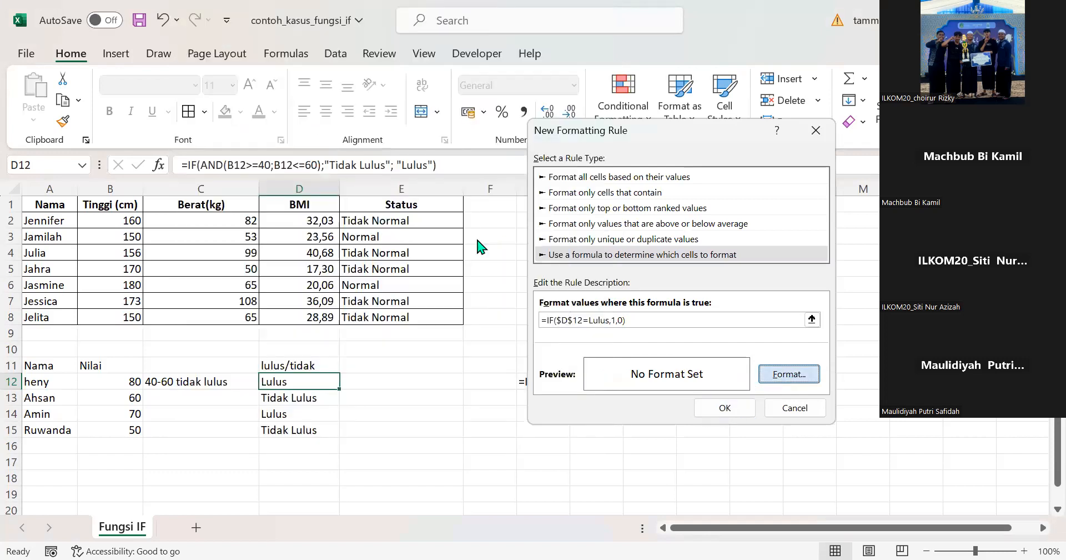
{"action": "left_click", "coordinate": [476, 190]}
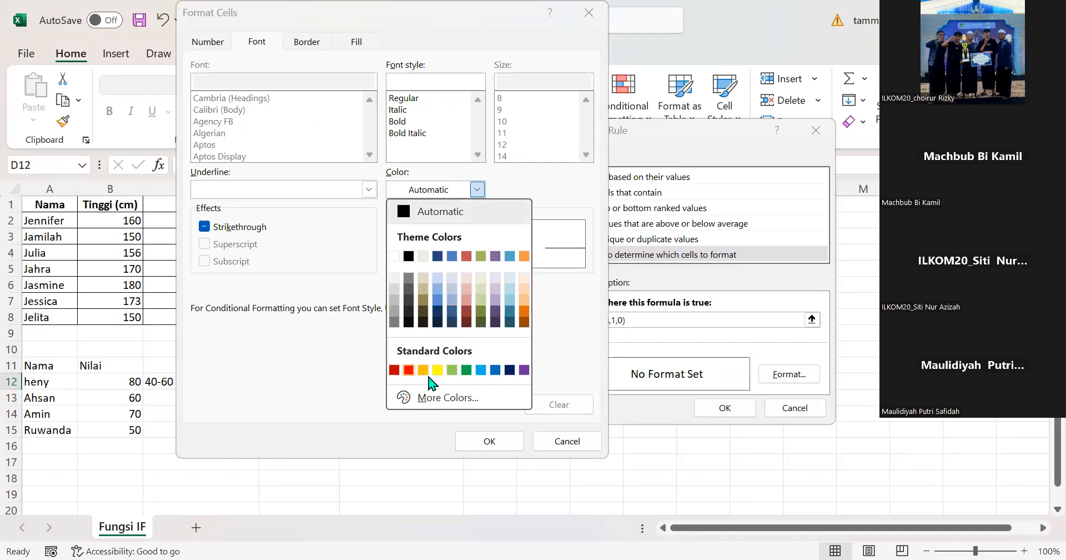
{"action": "left_click", "coordinate": [409, 370]}
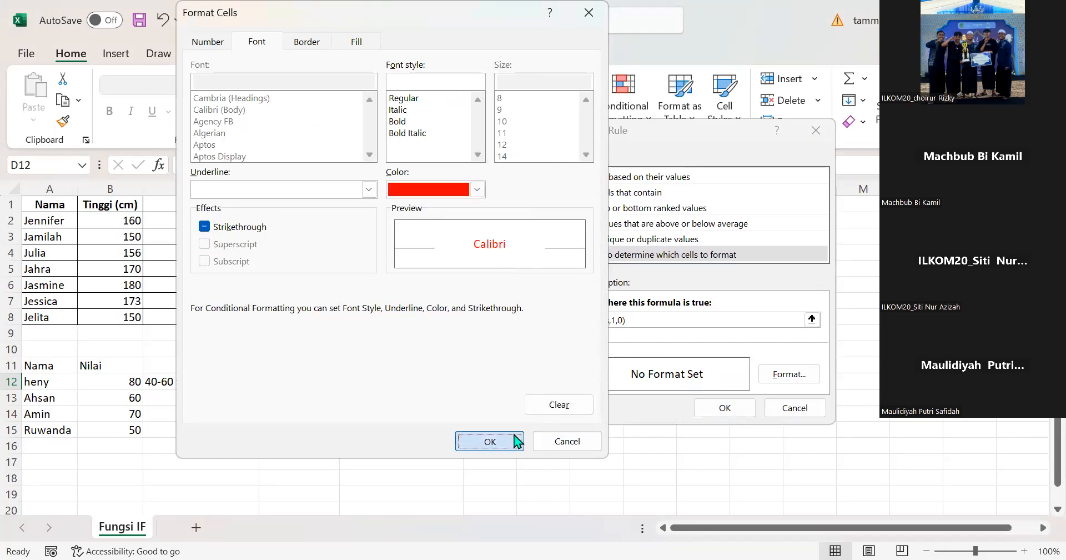
{"action": "left_click", "coordinate": [489, 441]}
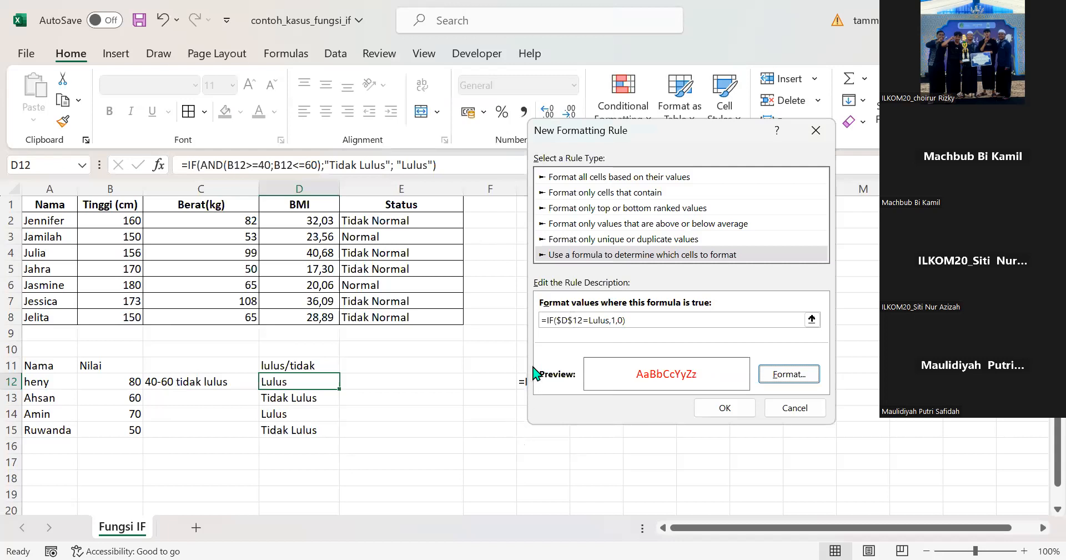
{"action": "left_click", "coordinate": [721, 410]}
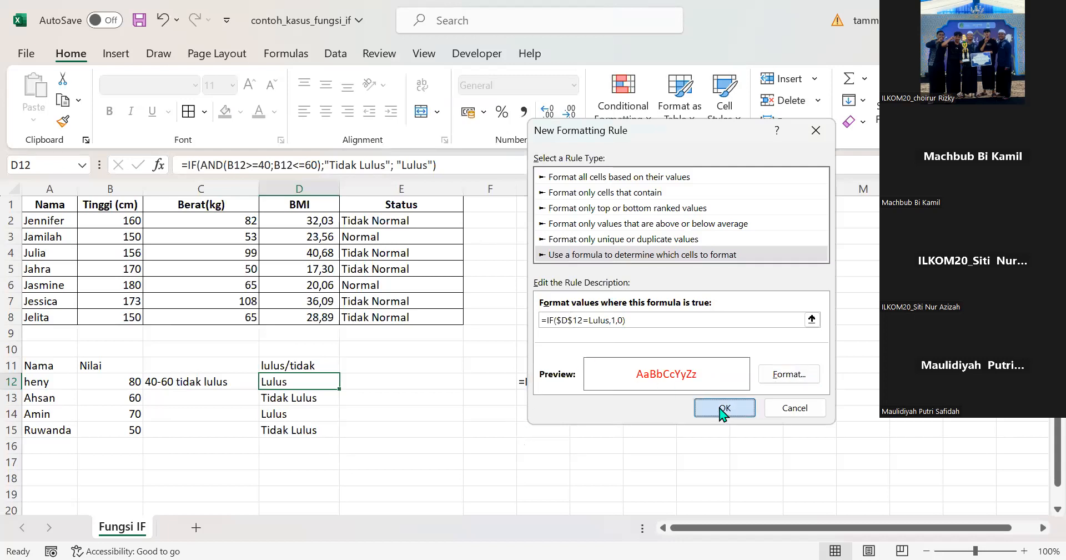
{"action": "key", "text": "Return"}
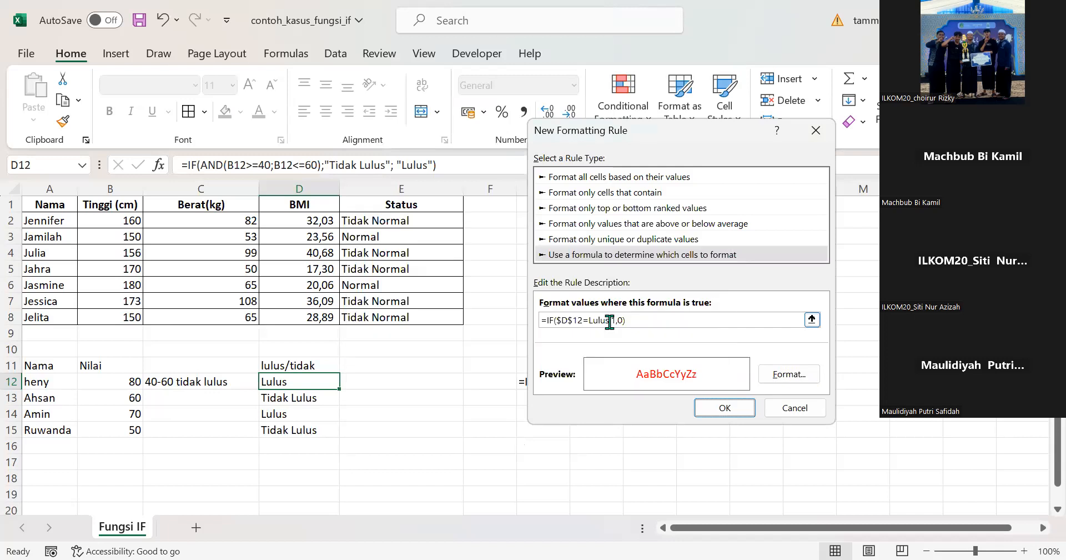
Change the rule's formula to =IF($B$12=60,1,0) and try to apply it
{"action": "left_click", "coordinate": [609, 321]}
{"action": "key", "text": "BackSpace"}
{"action": "key", "text": "BackSpace"}
{"action": "key", "text": "BackSpace"}
{"action": "key", "text": "BackSpace"}
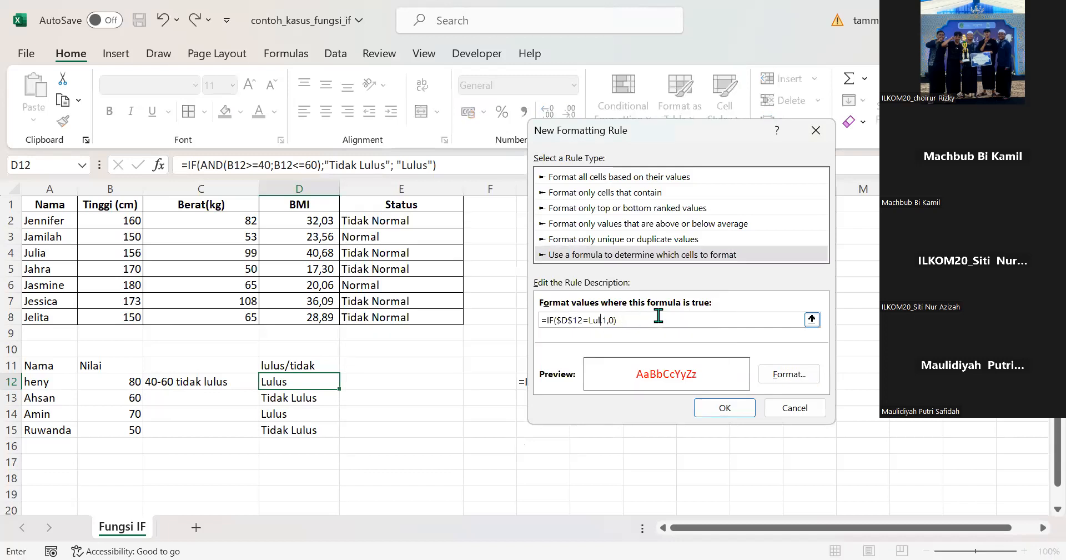
{"action": "key", "text": "BackSpace"}
{"action": "type", "text": "60"}
{"action": "left_click", "coordinate": [564, 320]}
{"action": "key", "text": "BackSpace"}
{"action": "type", "text": "B"}
{"action": "left_click", "coordinate": [722, 409]}
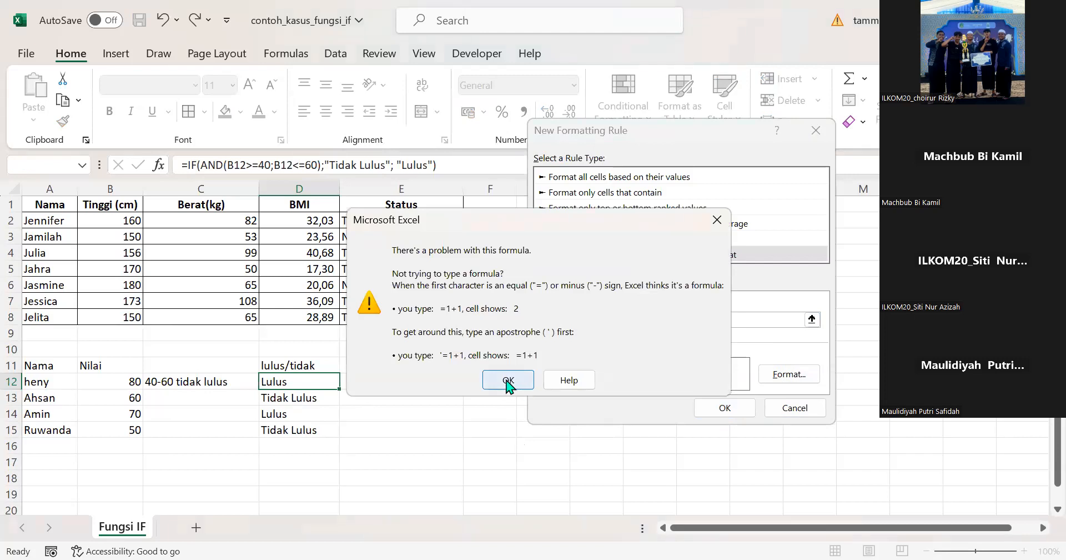
{"action": "left_click", "coordinate": [507, 382]}
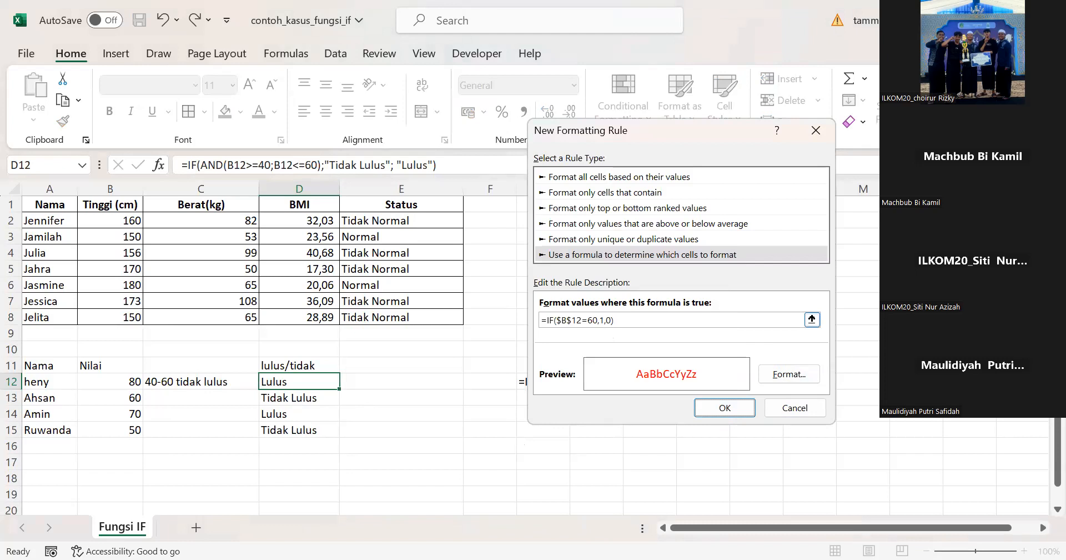
{"action": "key", "text": "Return"}
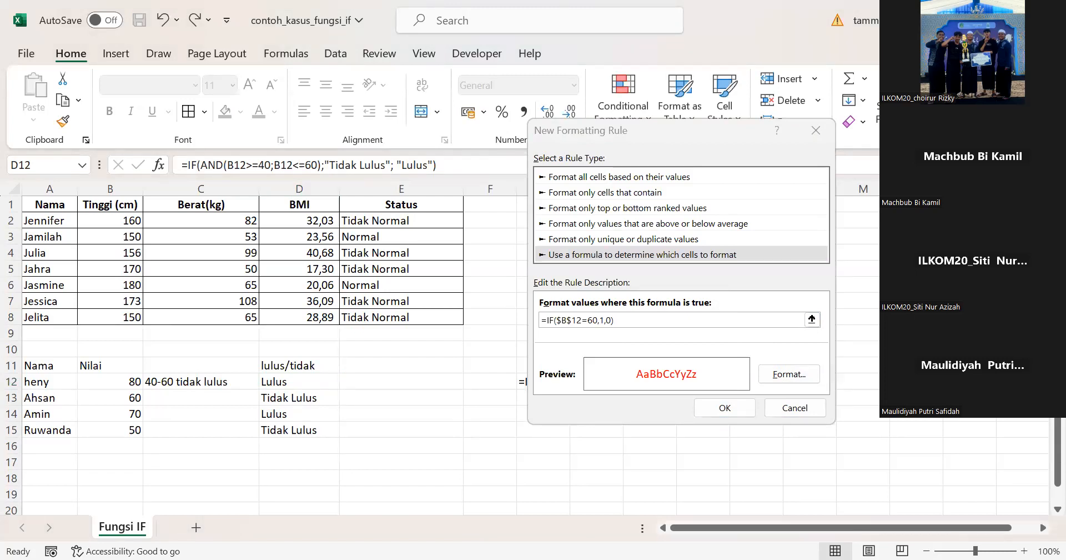
Change the comparison in the rule's formula to give =IF($B$12<60,1,0) and try to apply it
{"action": "left_click", "coordinate": [665, 324]}
{"action": "key", "text": "BackSpace"}
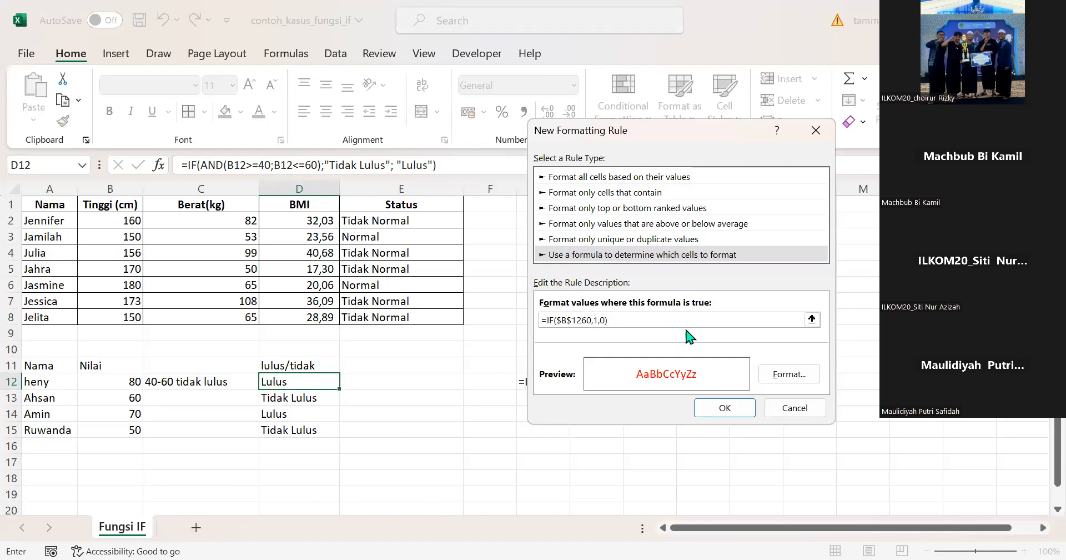
{"action": "type", "text": "<"}
{"action": "left_click", "coordinate": [737, 411]}
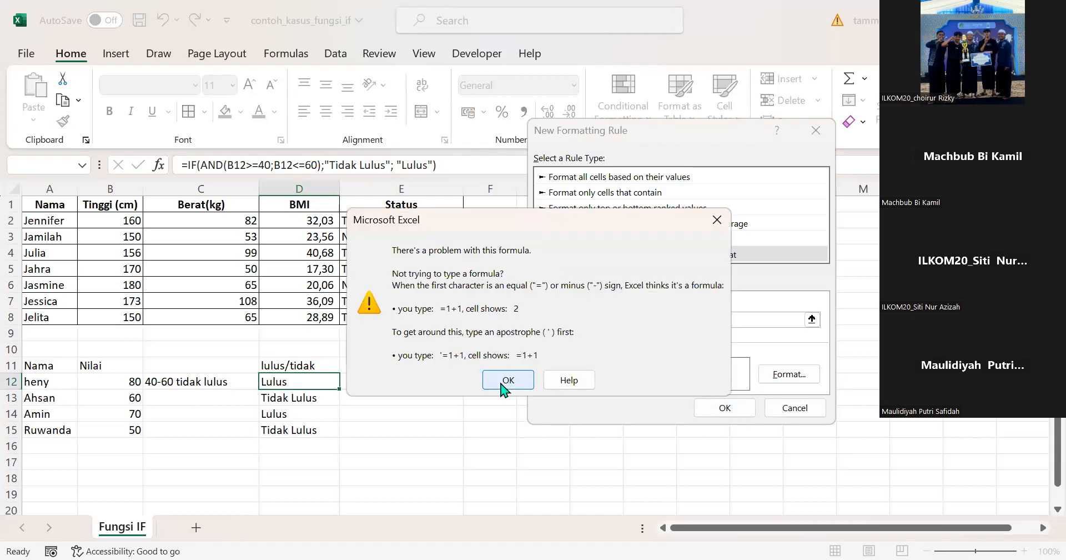
{"action": "key", "text": "Return"}
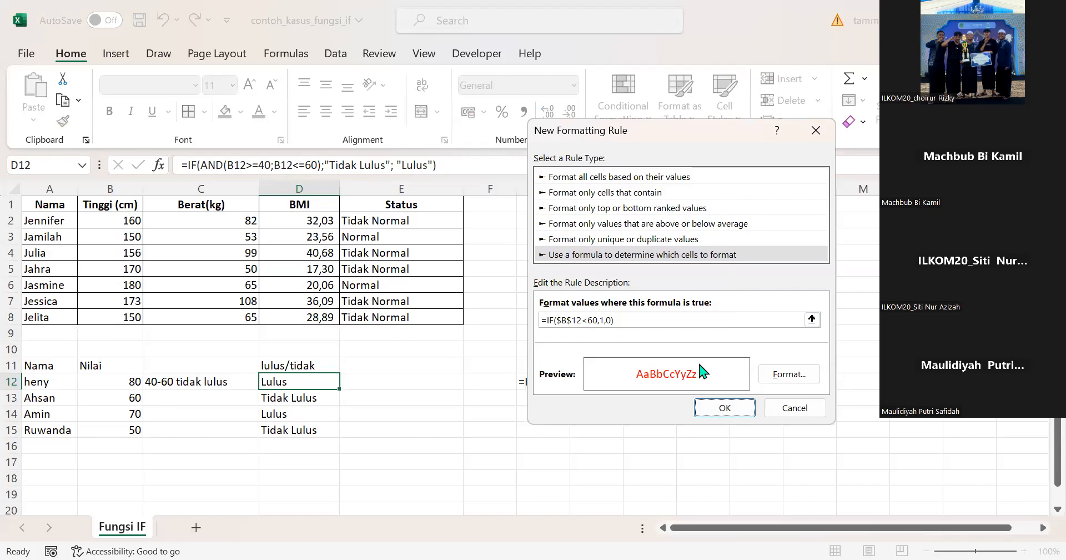
{"action": "key", "text": "Return"}
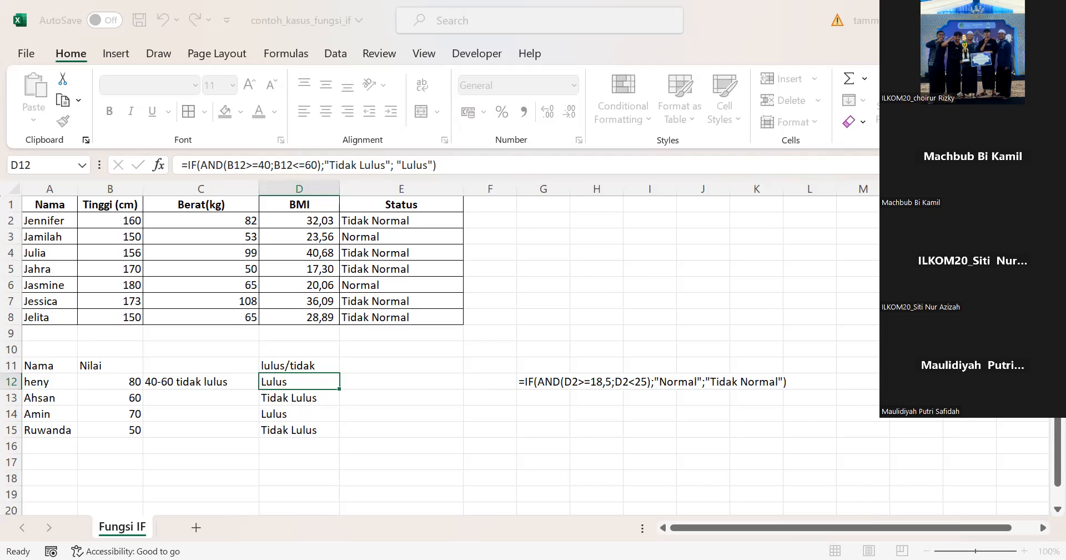
Start a new conditional formatting rule for D12 that formats only duplicate values
{"action": "left_click", "coordinate": [543, 300]}
{"action": "scroll", "coordinate": [365, 359], "scroll_direction": "down", "scroll_amount": 2}
{"action": "scroll", "coordinate": [344, 352], "scroll_direction": "up", "scroll_amount": 1}
{"action": "left_click", "coordinate": [305, 335]}
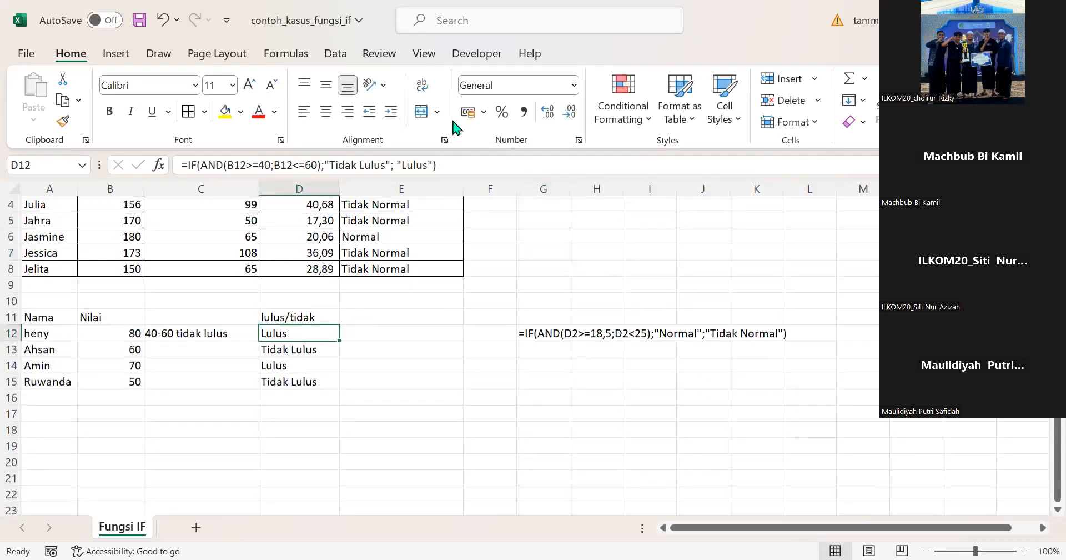
{"action": "left_click", "coordinate": [635, 111]}
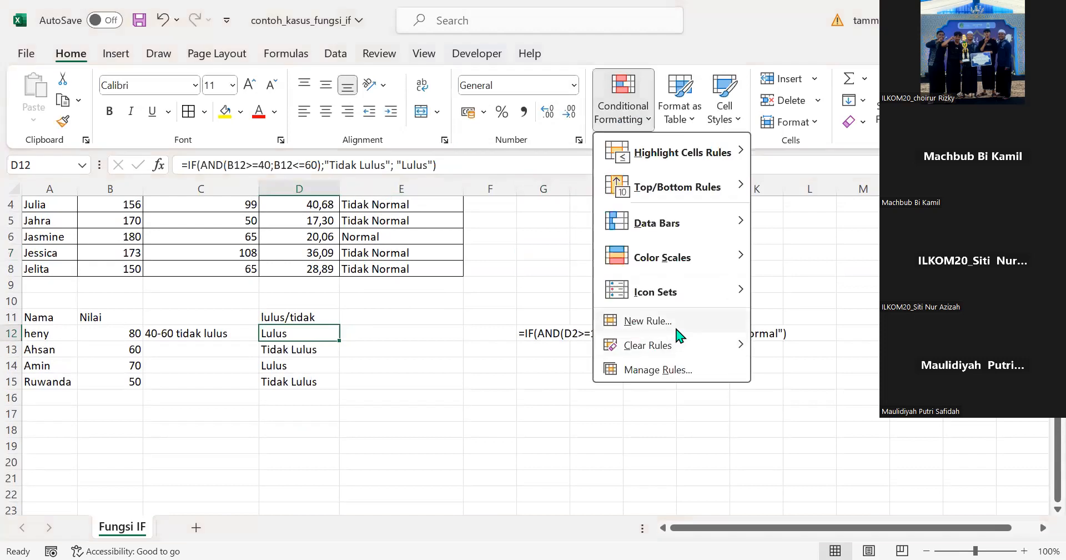
{"action": "left_click", "coordinate": [616, 320]}
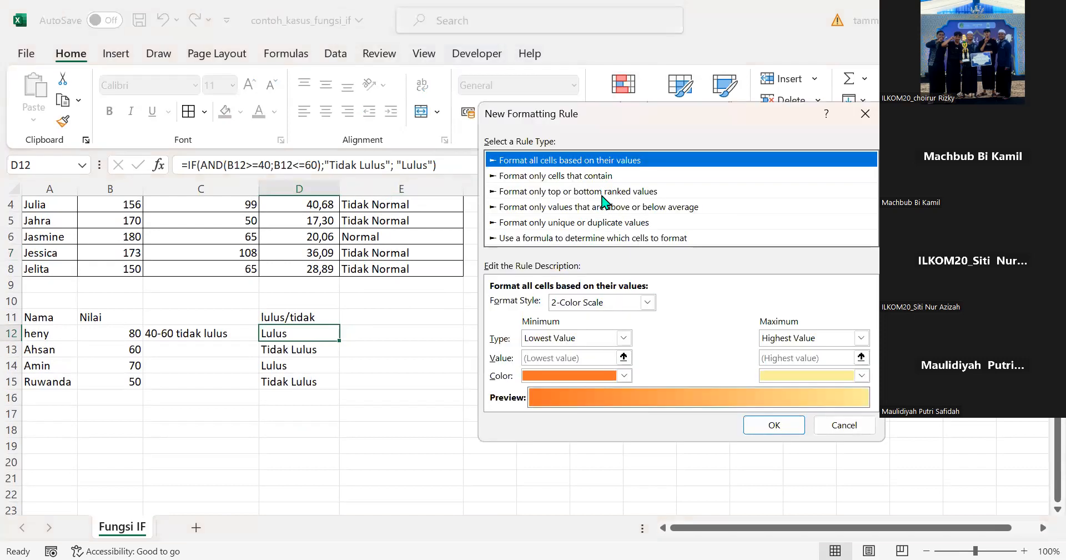
{"action": "left_click", "coordinate": [594, 239]}
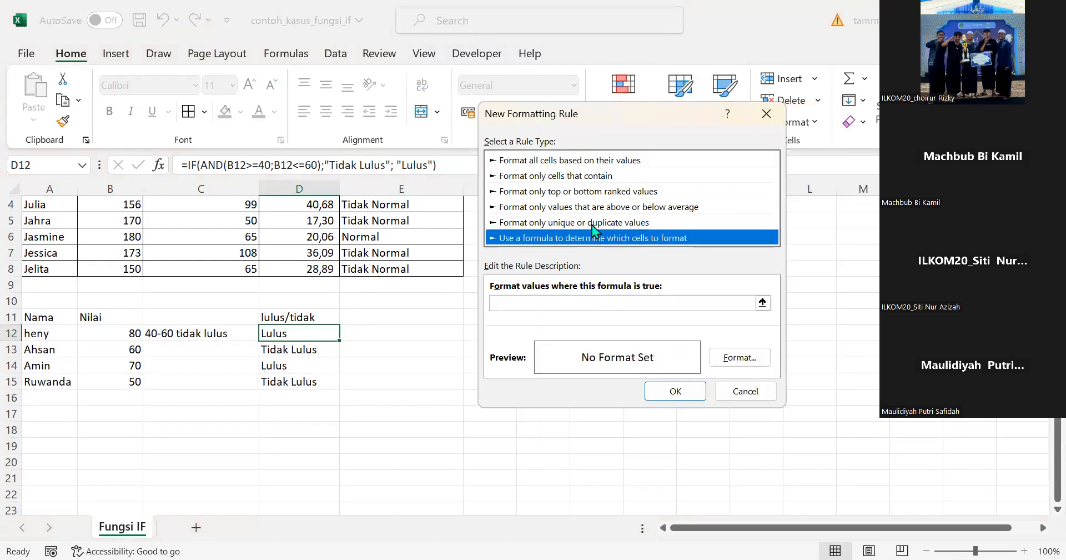
{"action": "left_click", "coordinate": [592, 224]}
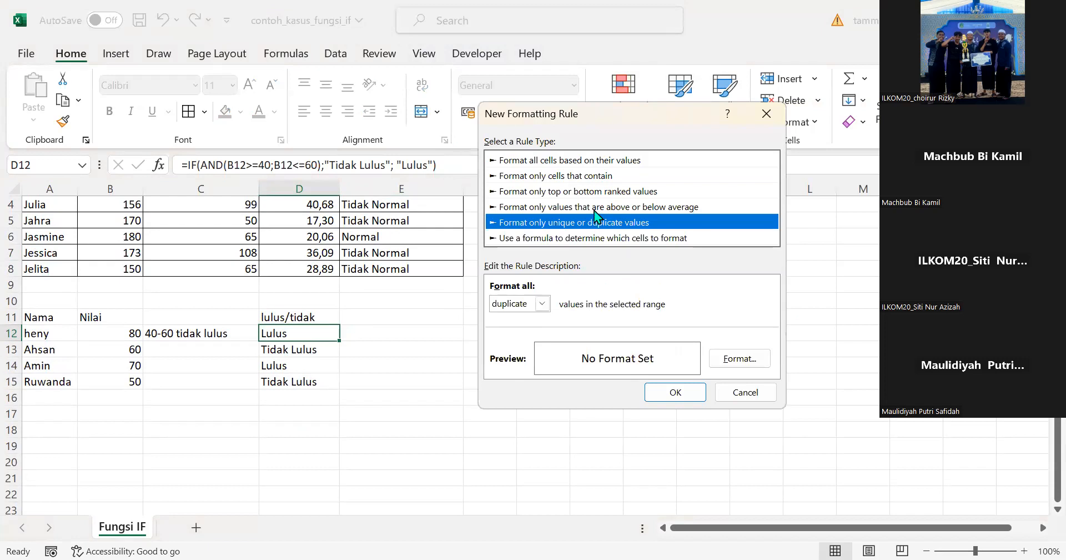
Set the duplicate-values rule's font colour to standard yellow and apply the rule to D12
{"action": "left_click", "coordinate": [747, 367]}
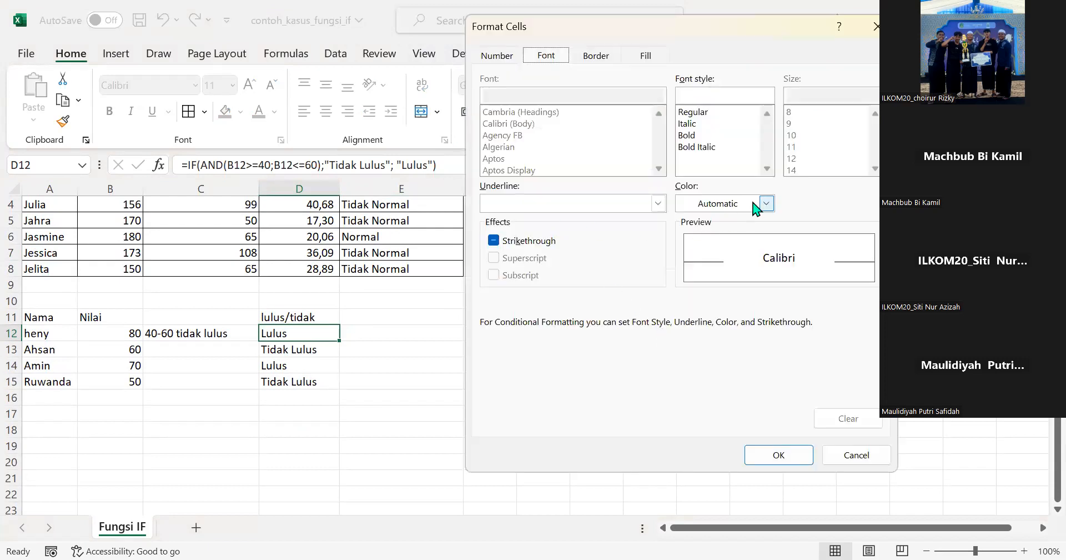
{"action": "left_click", "coordinate": [766, 204]}
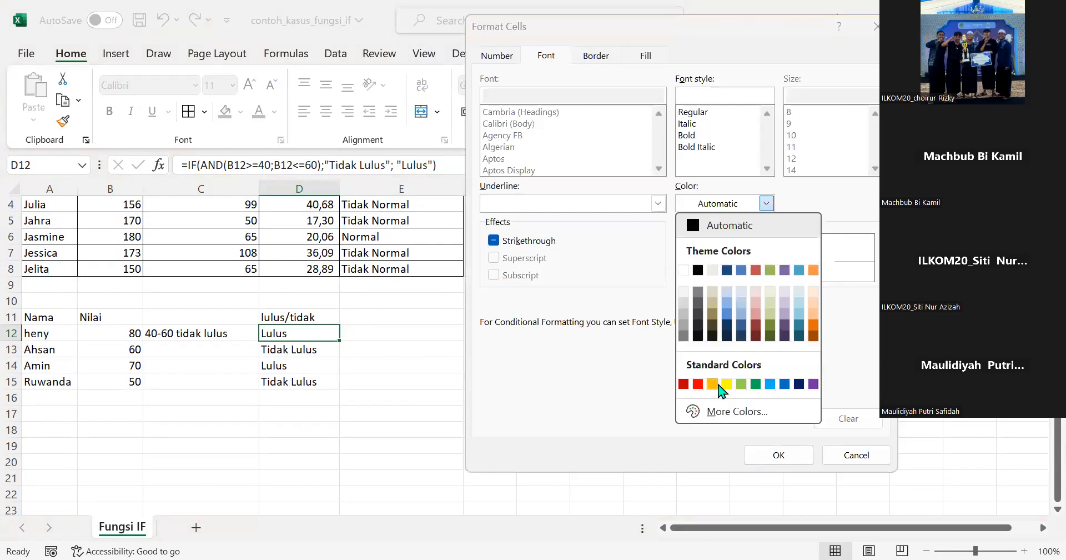
{"action": "left_click", "coordinate": [726, 383]}
{"action": "left_click", "coordinate": [835, 418]}
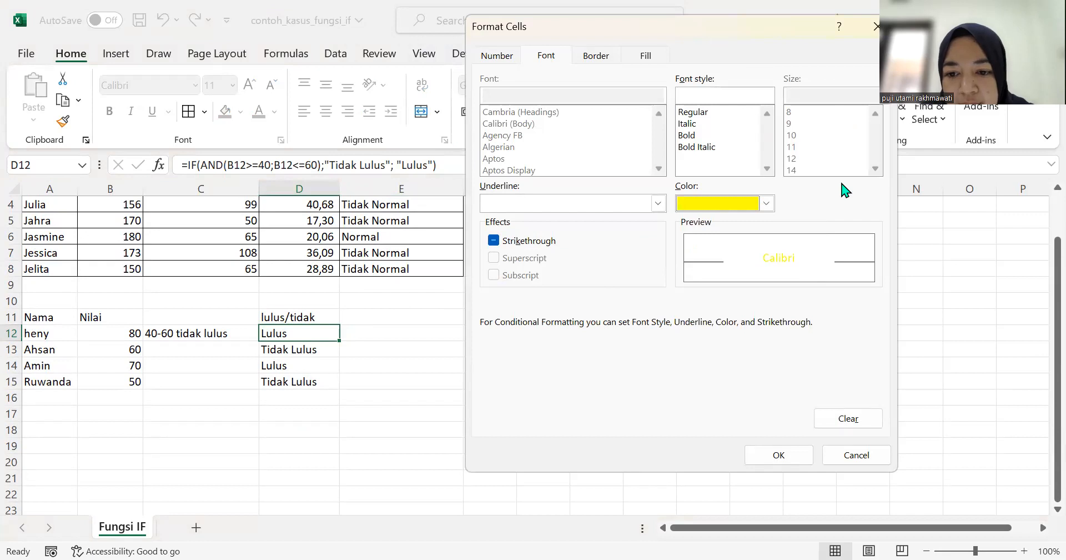
{"action": "left_click", "coordinate": [795, 458]}
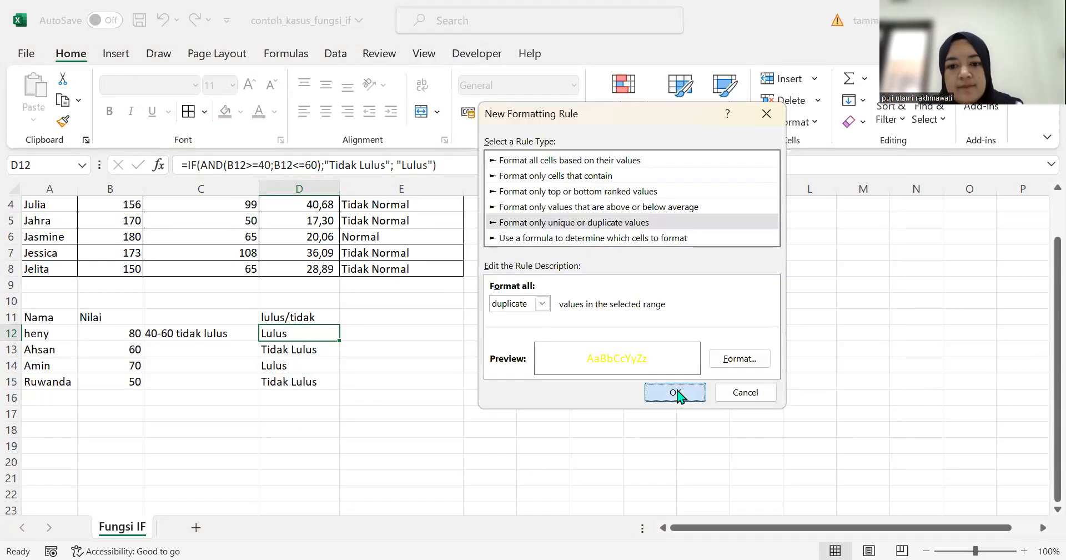
{"action": "left_click", "coordinate": [678, 393]}
Check D12's rule in the Conditional Formatting Rules Manager and fill D12 down through D15
{"action": "scroll", "coordinate": [369, 355], "scroll_direction": "up", "scroll_amount": 1}
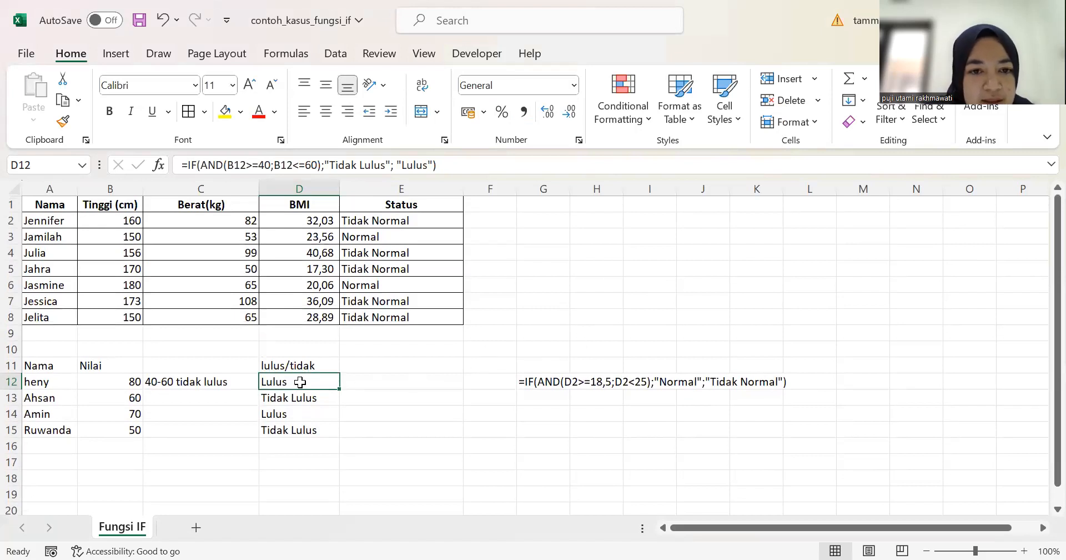
{"action": "left_click", "coordinate": [613, 121]}
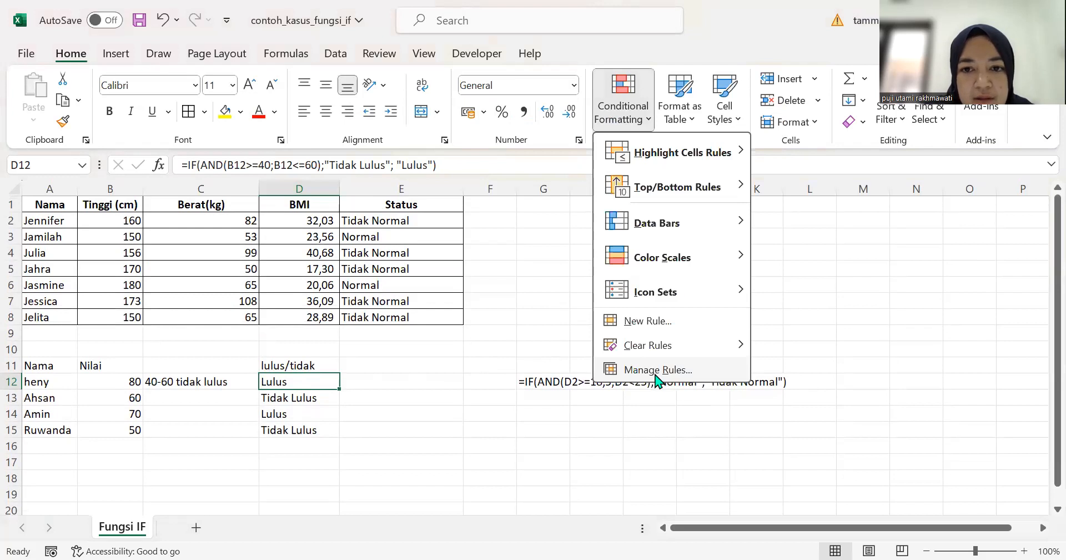
{"action": "left_click", "coordinate": [657, 370]}
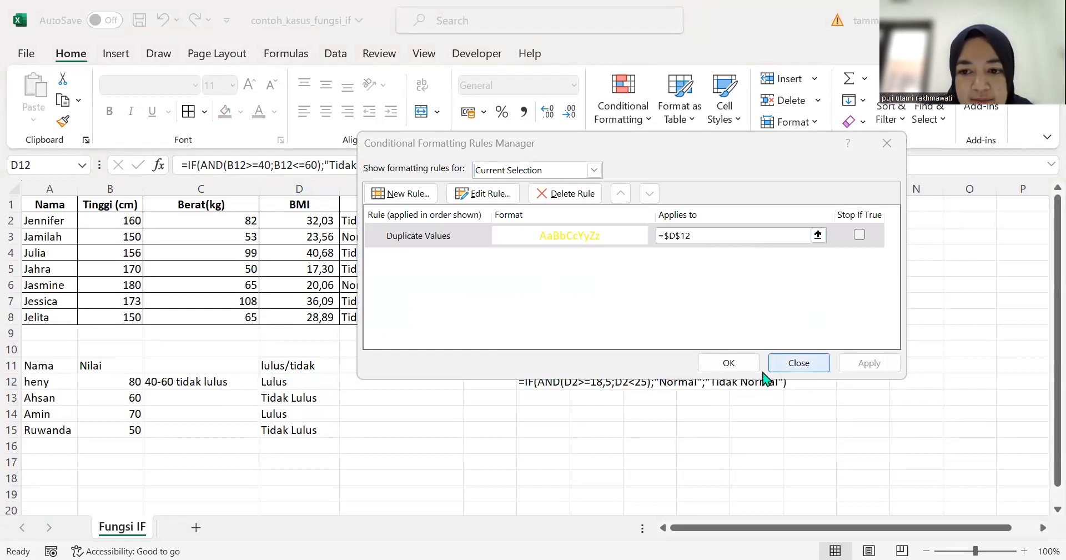
{"action": "left_click", "coordinate": [726, 363]}
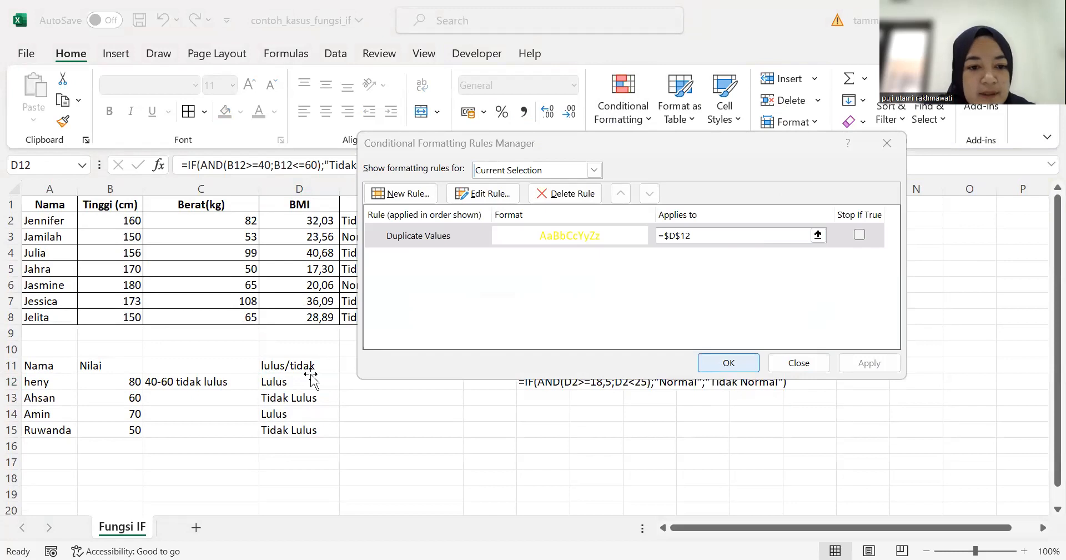
{"action": "double_click", "coordinate": [340, 390]}
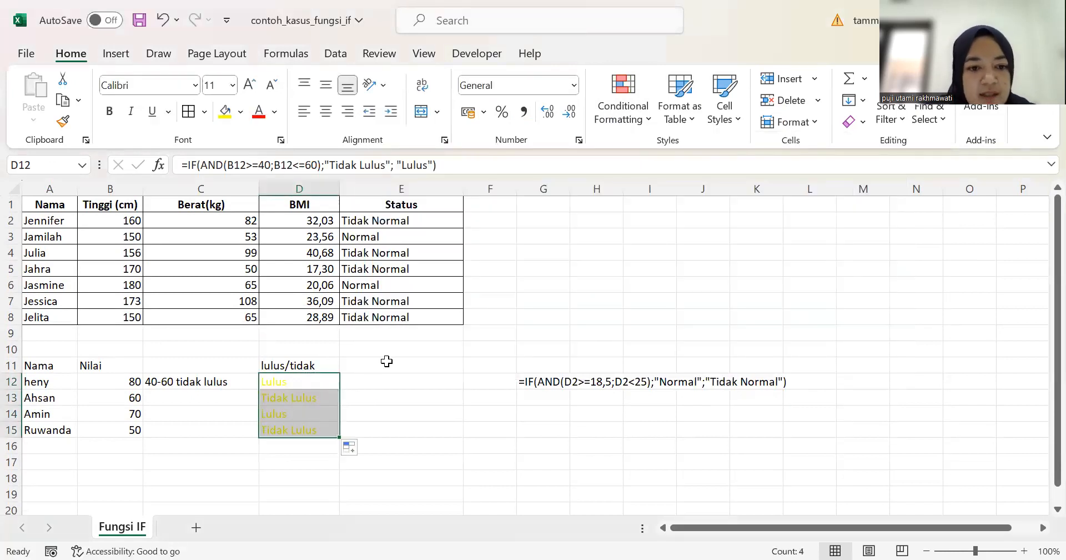
Add another conditional formatting rule for D12 that uses a formula to determine which cells to format
{"action": "left_click", "coordinate": [327, 379]}
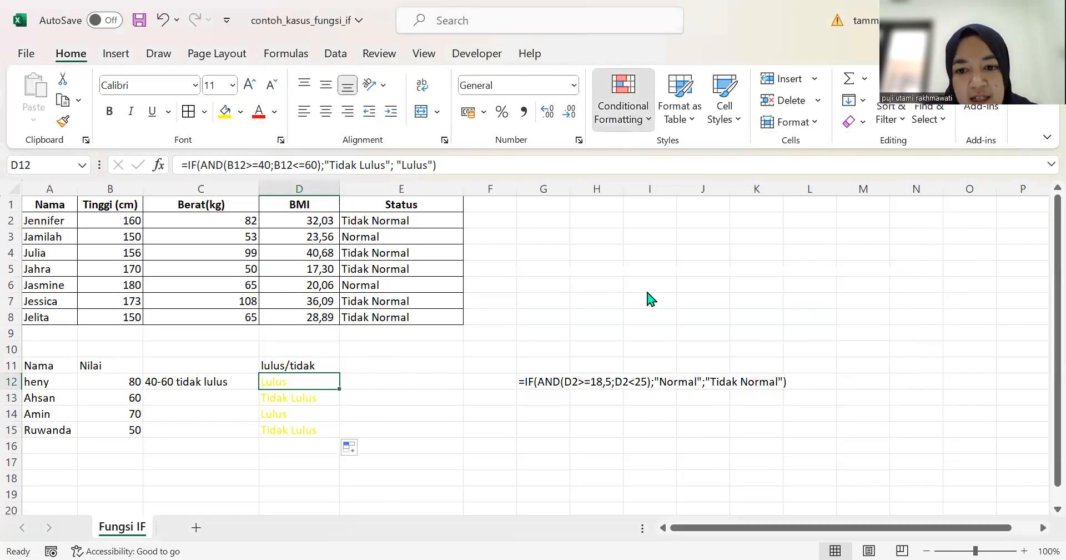
{"action": "left_click", "coordinate": [634, 269]}
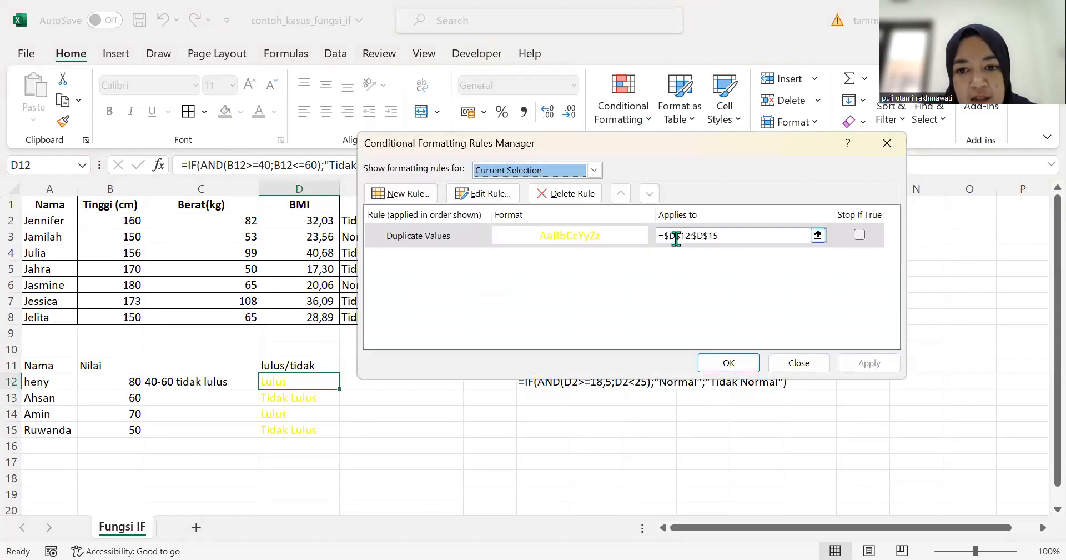
{"action": "left_click", "coordinate": [408, 193]}
{"action": "left_click", "coordinate": [545, 221]}
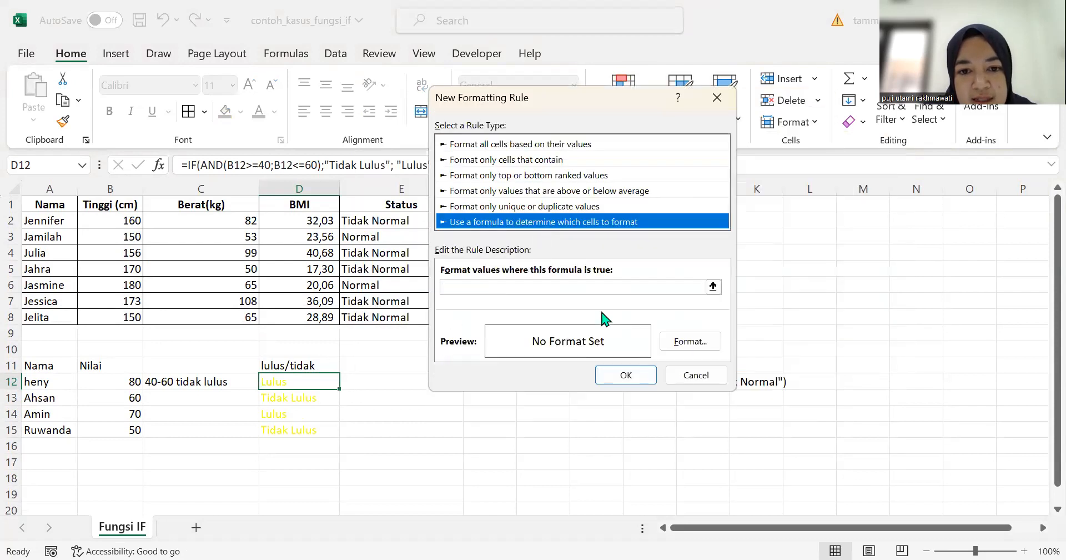
Enter IF($B$12=80,1,0) as the new rule's formula, referencing the score in B12
{"action": "left_click", "coordinate": [582, 289]}
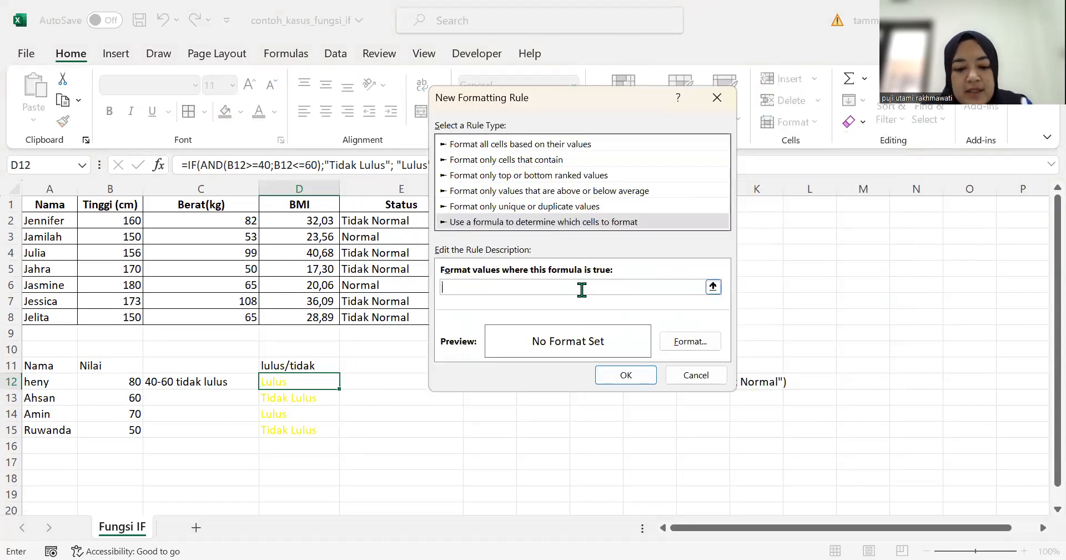
{"action": "type", "text": "IF("}
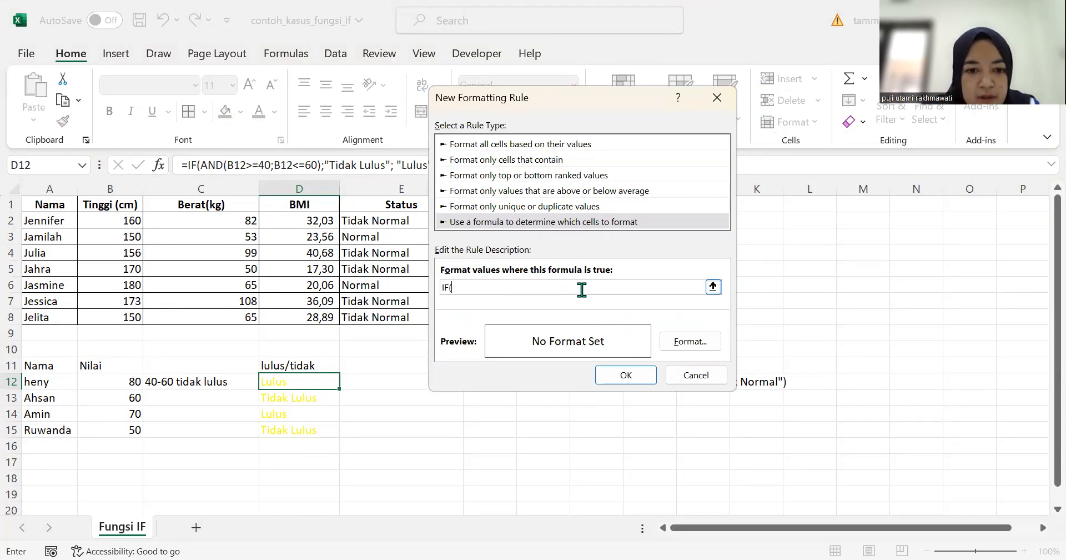
{"action": "left_click", "coordinate": [127, 387]}
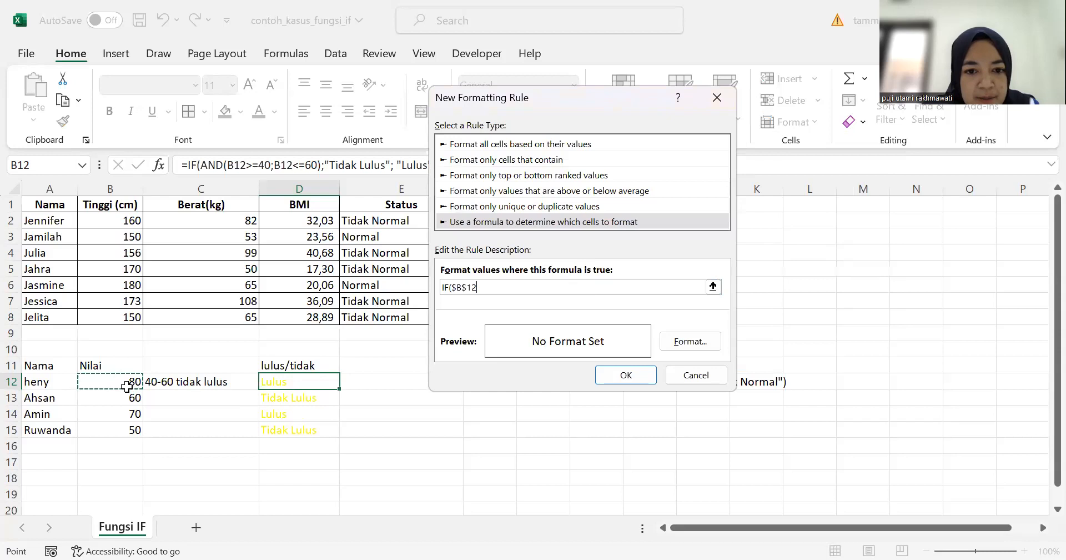
{"action": "left_click", "coordinate": [492, 285]}
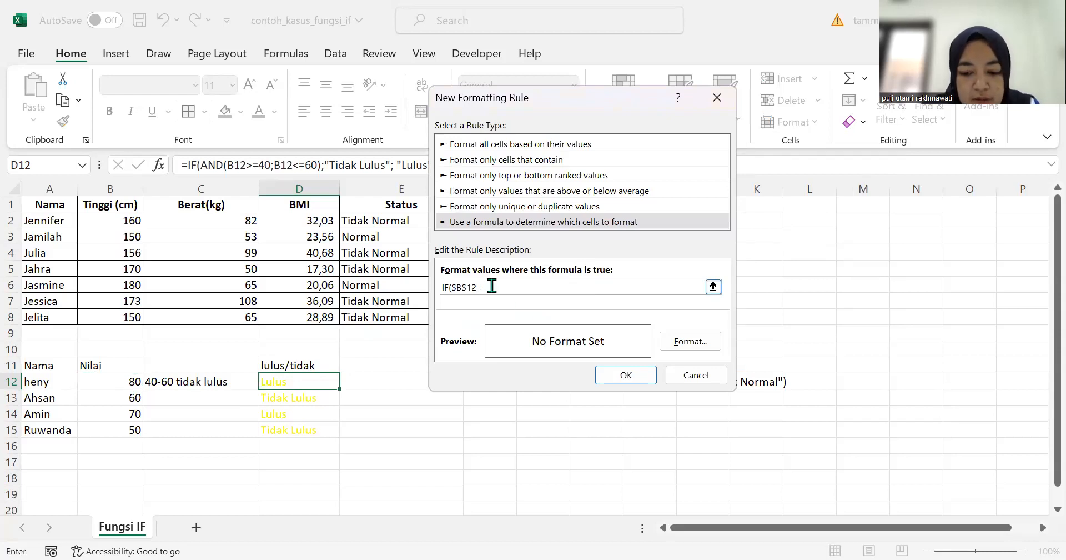
{"action": "type", "text": "+"}
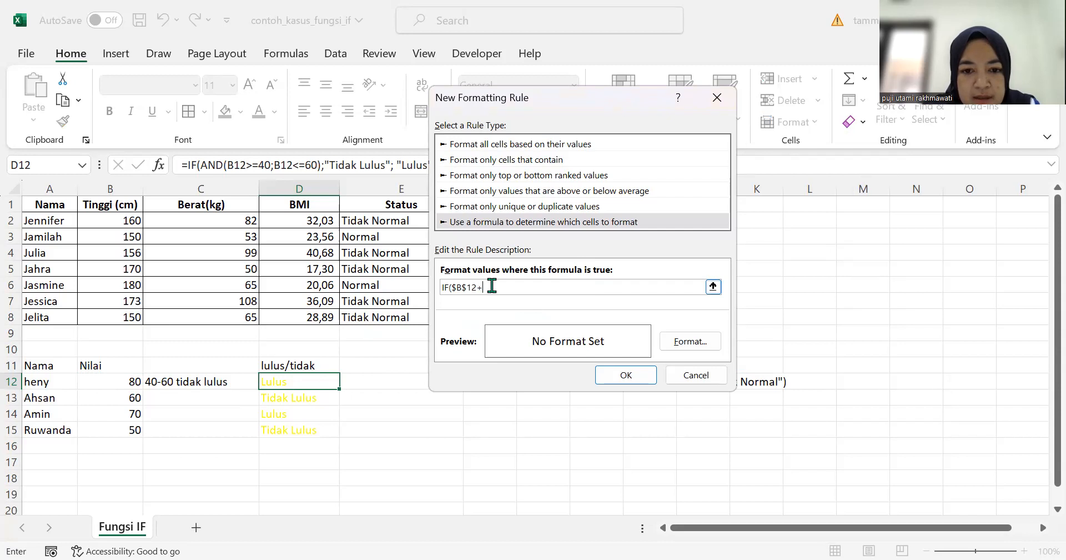
{"action": "key", "text": "BackSpace"}
{"action": "type", "text": "=80"}
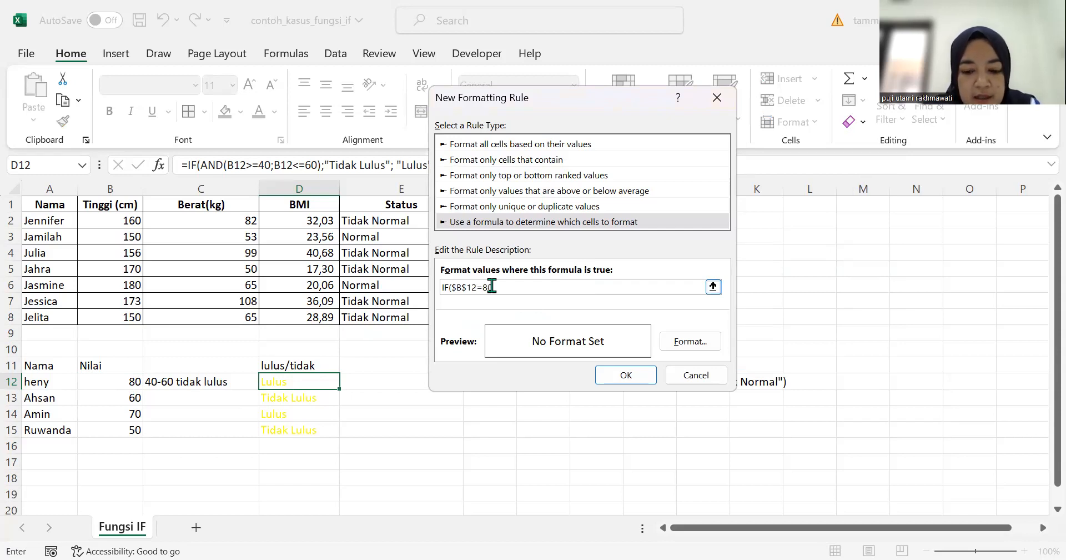
{"action": "type", "text": ";1;0"}
{"action": "type", "text": ")"}
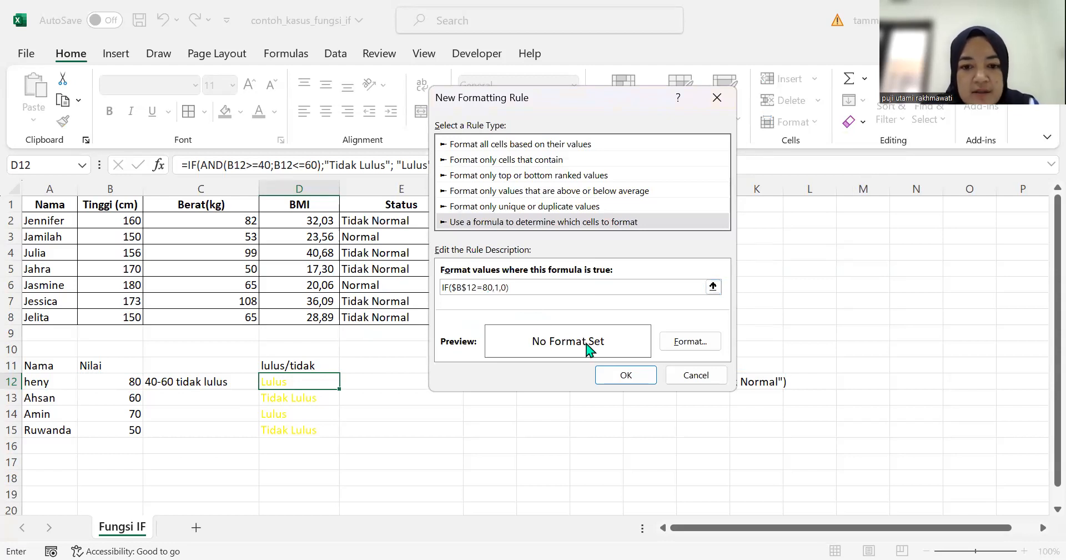
Set the formula rule's font colour to standard red and apply the rule to D12
{"action": "left_click", "coordinate": [681, 347]}
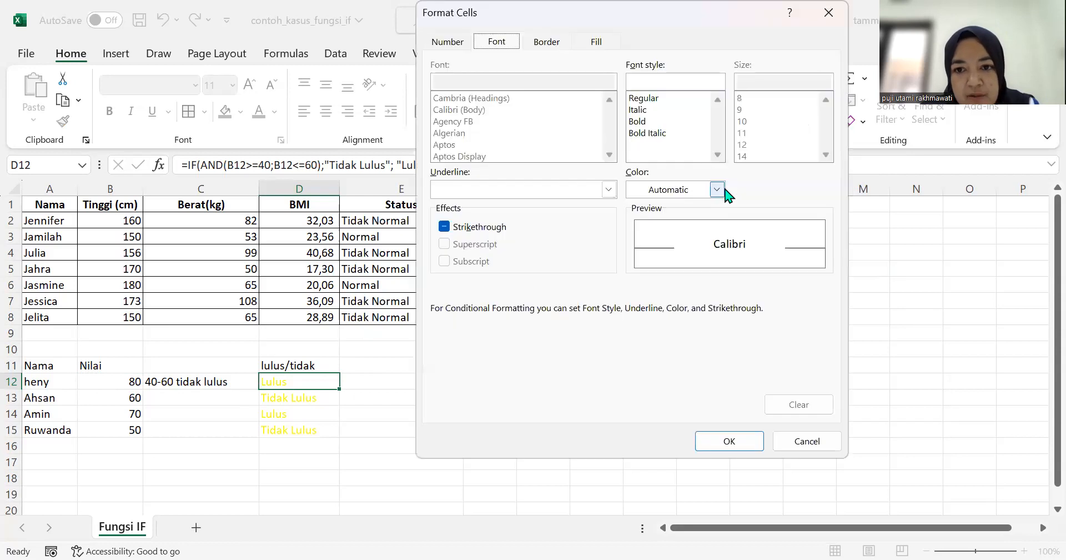
{"action": "left_click", "coordinate": [649, 370]}
{"action": "left_click", "coordinate": [731, 447]}
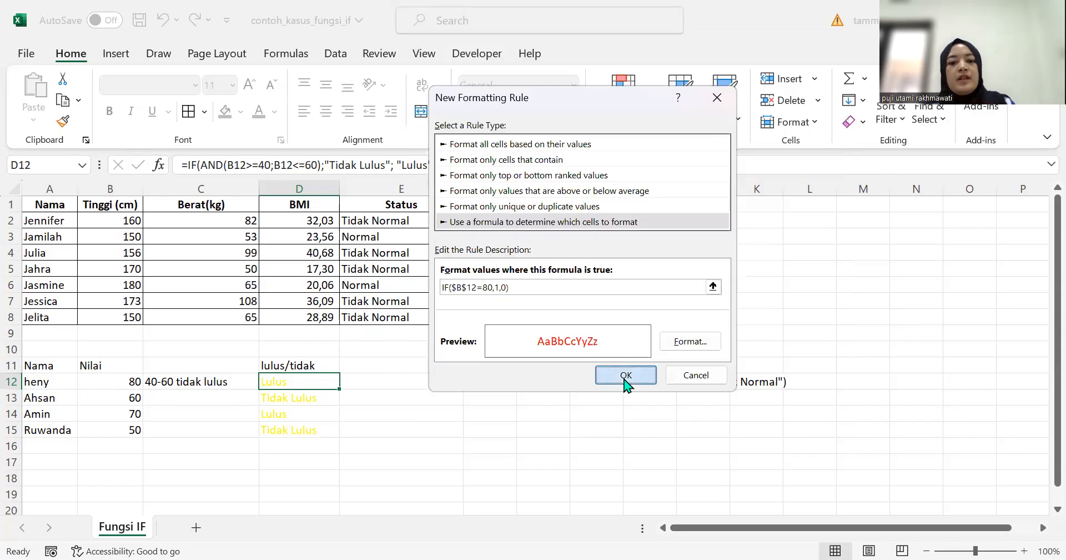
{"action": "left_click", "coordinate": [626, 375]}
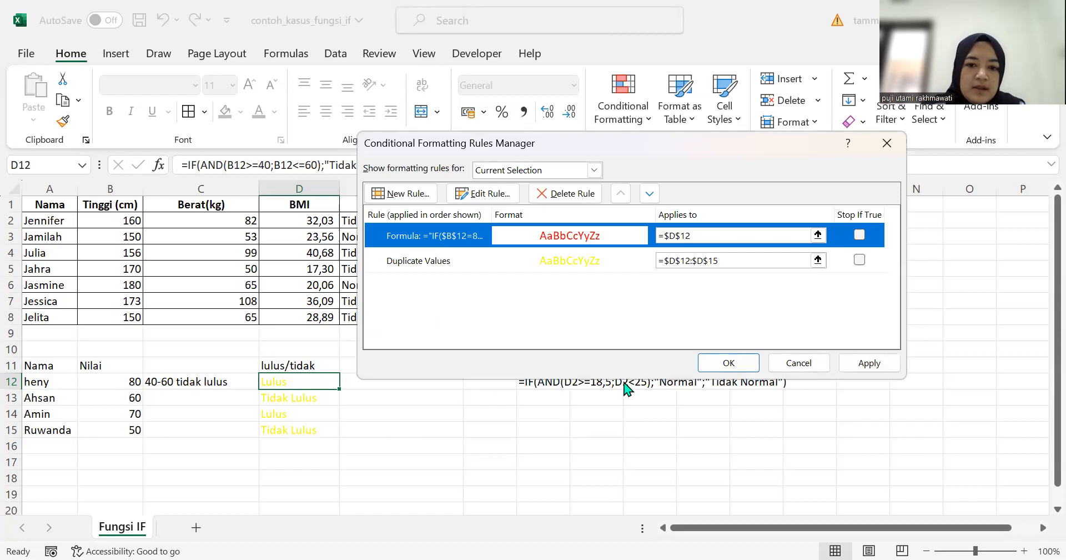
{"action": "left_click", "coordinate": [721, 363]}
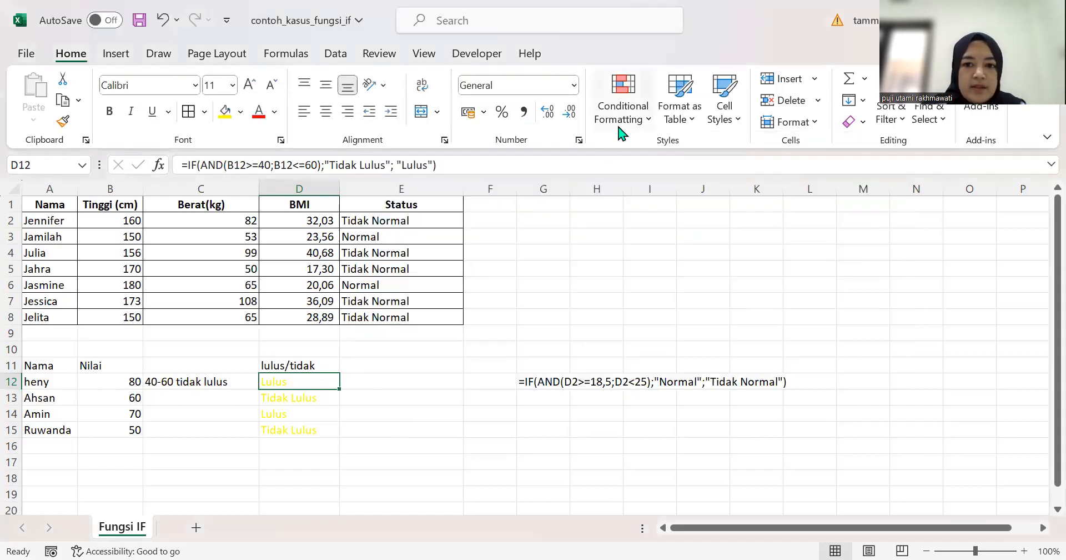
Fill D12 with its formula and conditional formatting down through D15
{"action": "double_click", "coordinate": [338, 387]}
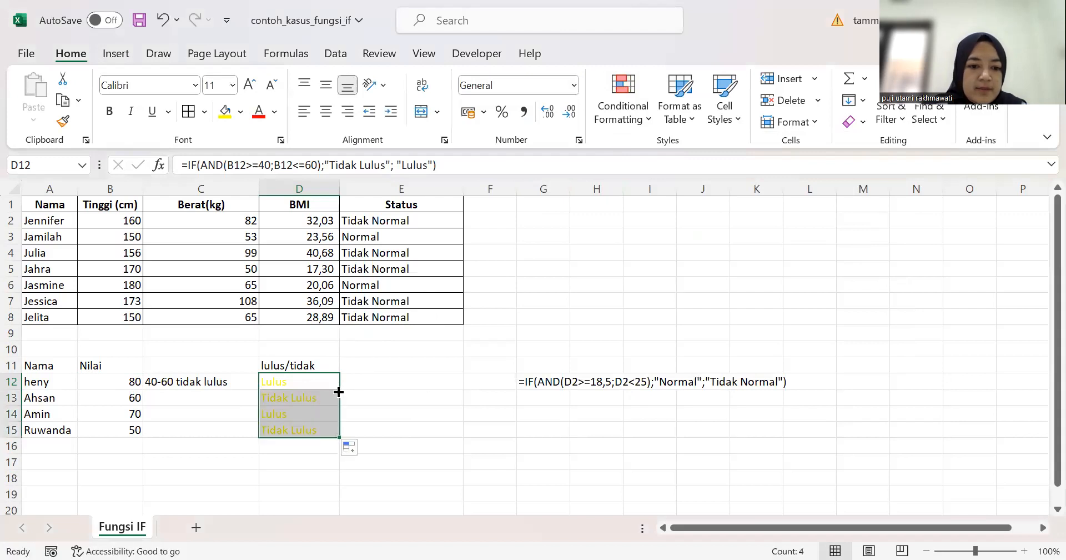
{"action": "left_click", "coordinate": [291, 379]}
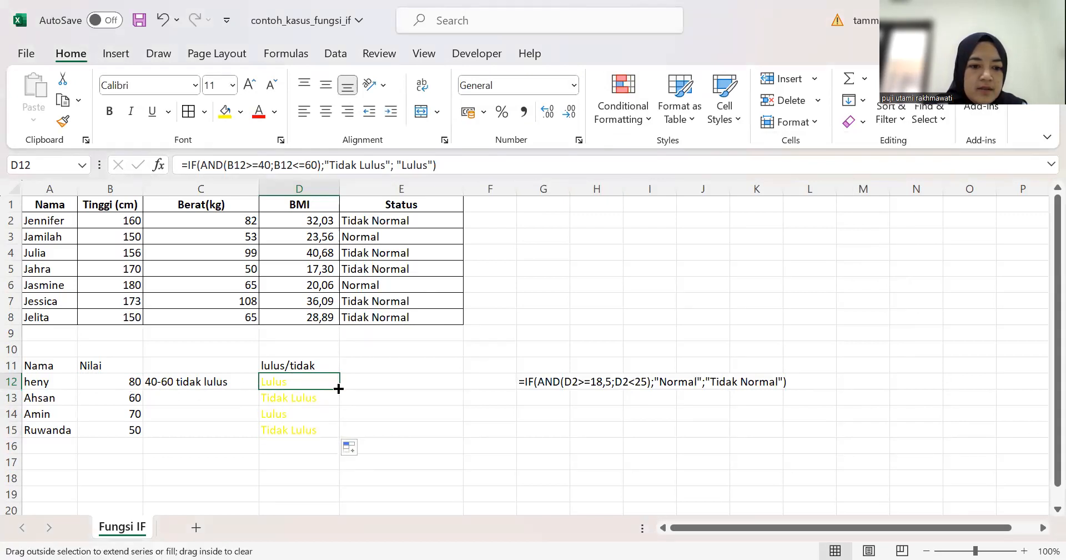
{"action": "double_click", "coordinate": [338, 388]}
Try filling the score in B12 down through B15, and undo the fill
{"action": "left_click", "coordinate": [101, 382]}
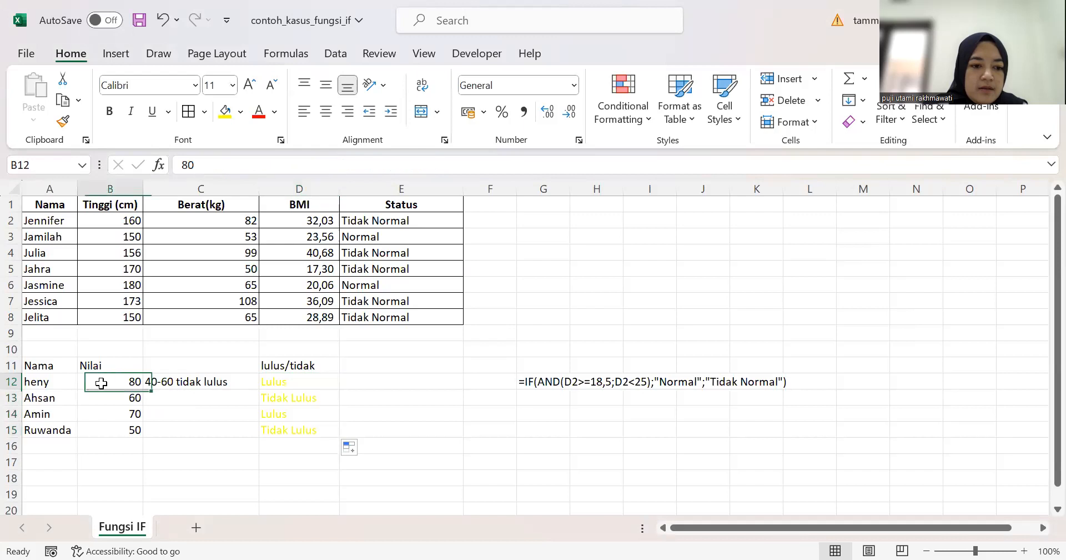
{"action": "double_click", "coordinate": [143, 389]}
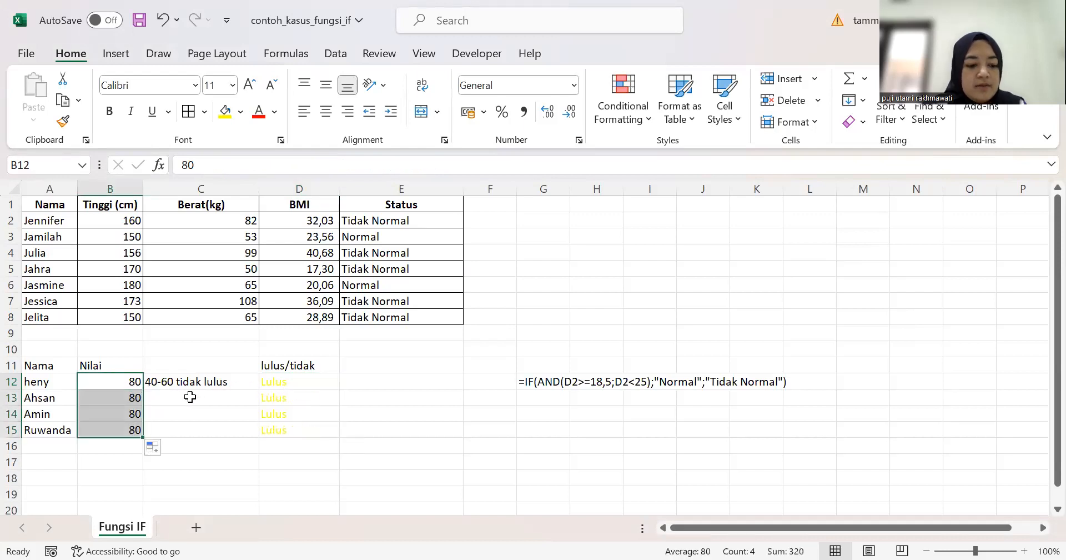
{"action": "key", "text": "ctrl+z"}
Review the conditional formatting rules applied to D12
{"action": "left_click", "coordinate": [308, 381]}
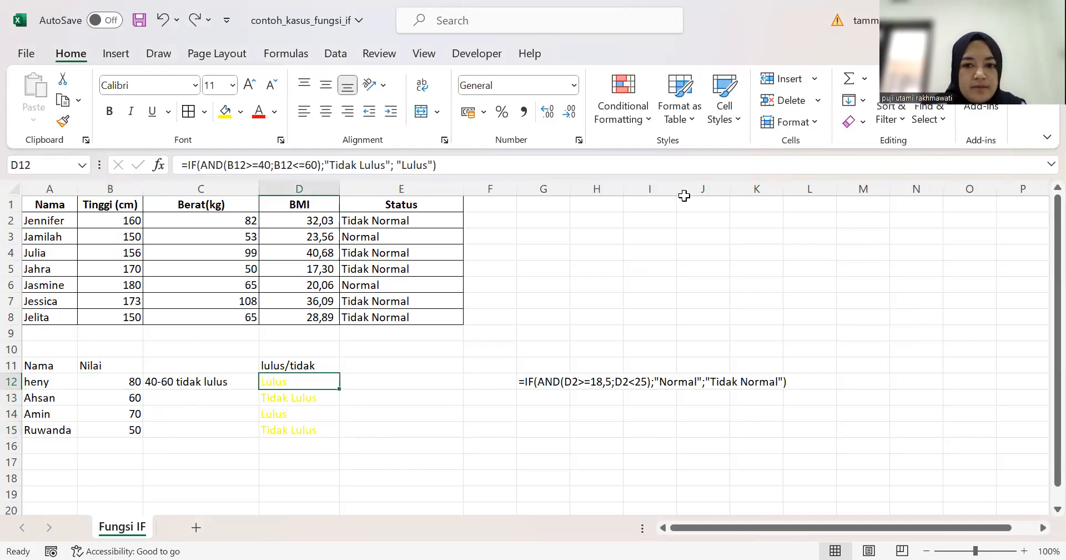
{"action": "left_click", "coordinate": [620, 110]}
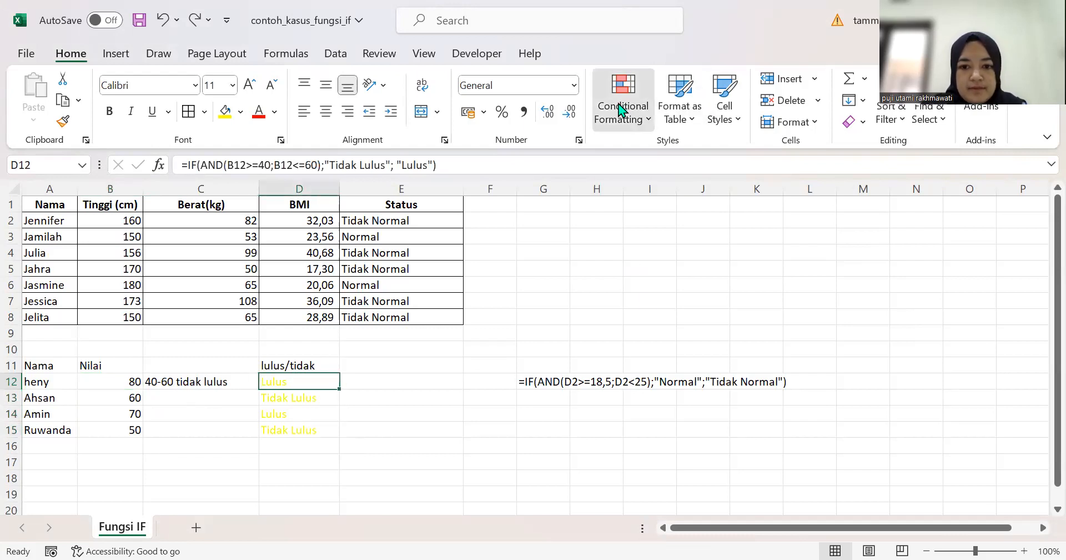
{"action": "left_click", "coordinate": [647, 385]}
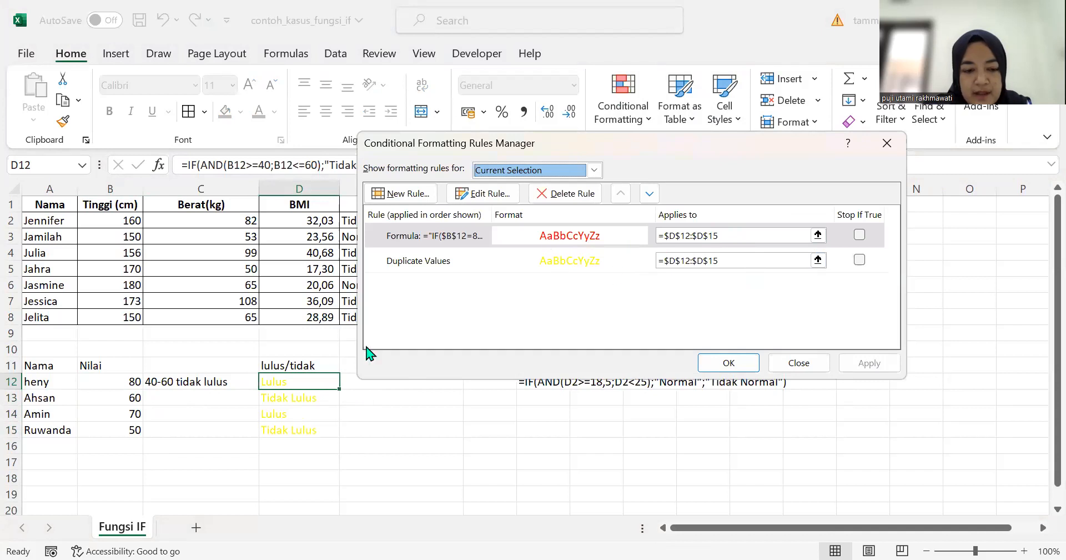
{"action": "left_click", "coordinate": [732, 364]}
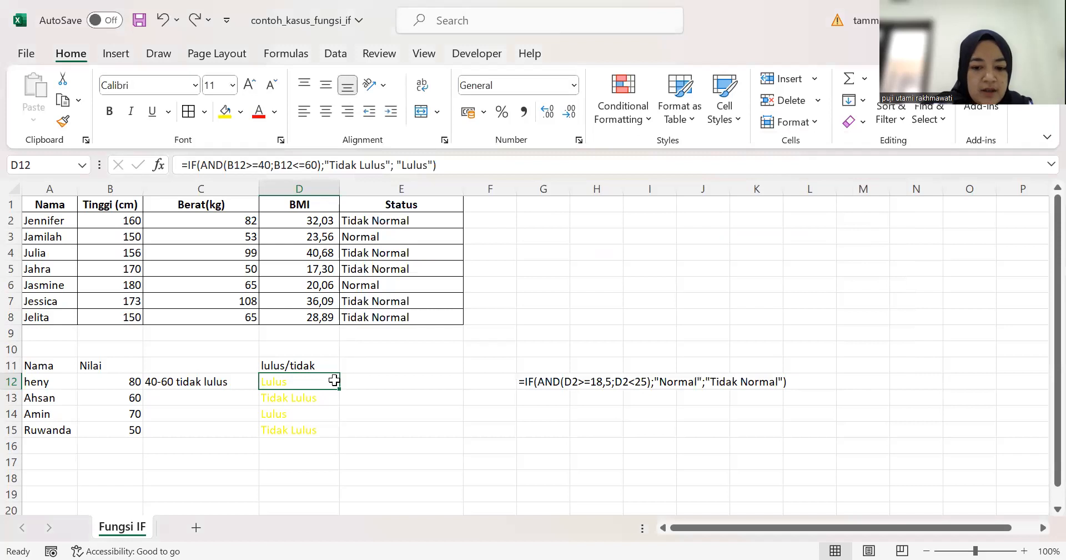
Enter 80 in D12, try filling it down through D15, and undo the fill
{"action": "type", "text": "80"}
{"action": "left_click", "coordinate": [375, 442]}
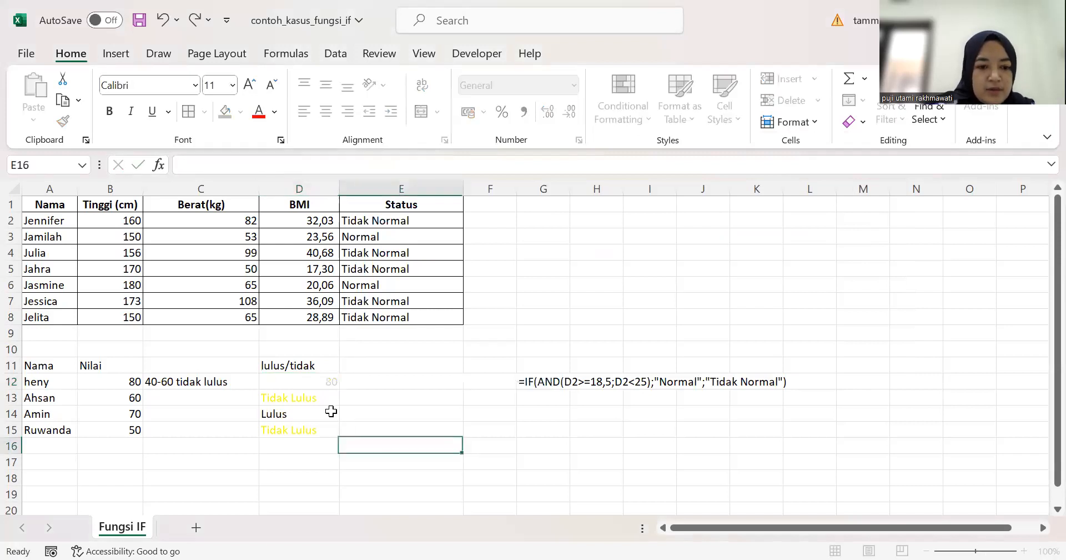
{"action": "left_click", "coordinate": [316, 380]}
{"action": "left_click_drag", "start_coordinate": [339, 389], "coordinate": [339, 436]}
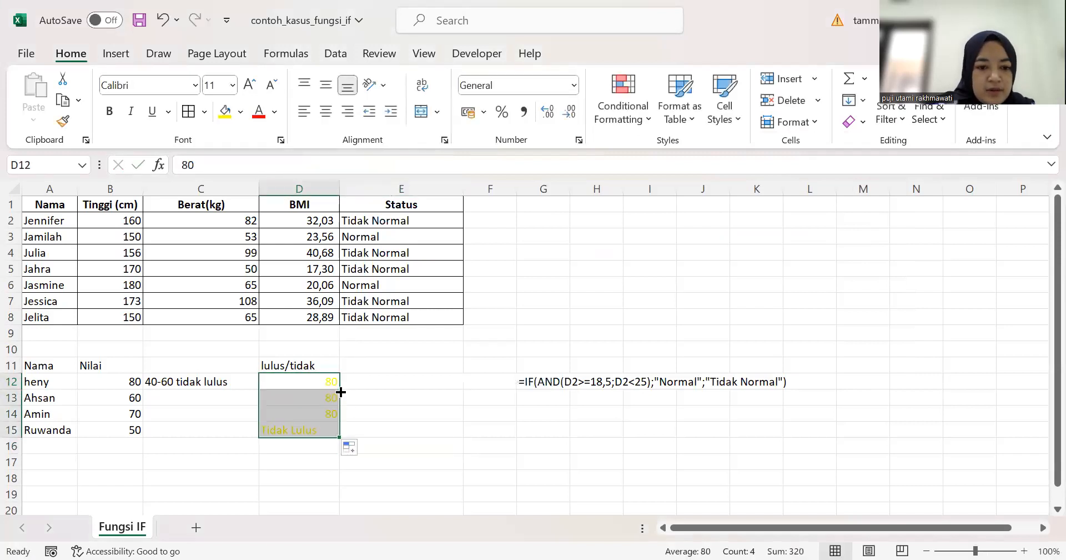
{"action": "key", "text": "ctrl+z"}
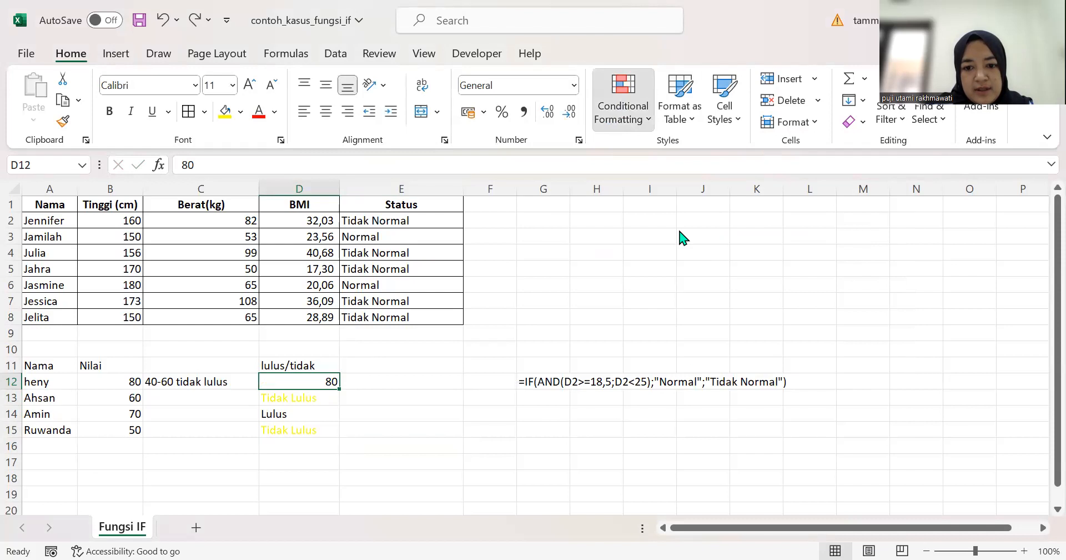
Inspect the formula rule for D12 and its font formatting, closing every dialog without saving changes
{"action": "left_click", "coordinate": [688, 321]}
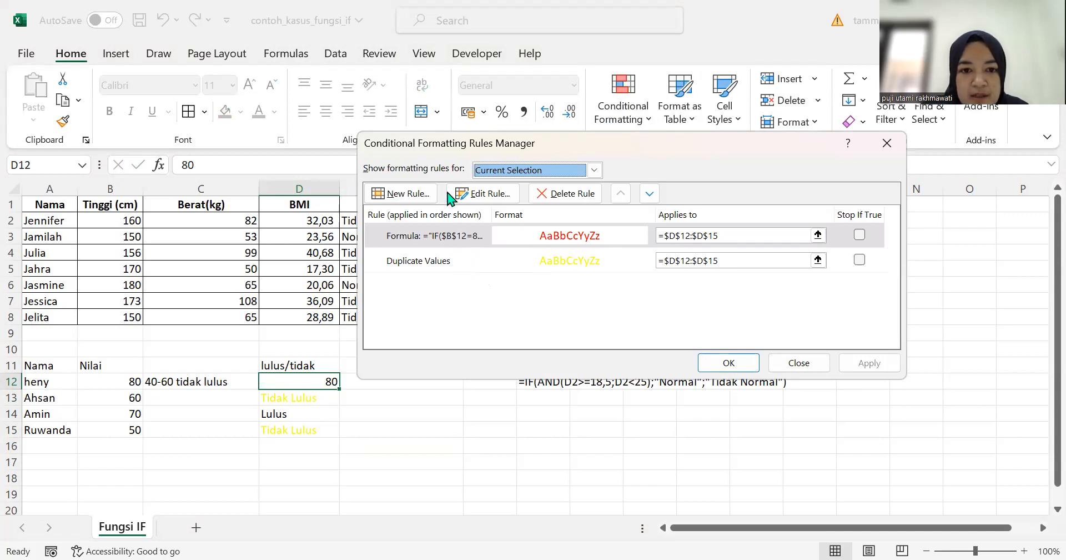
{"action": "left_click", "coordinate": [478, 194]}
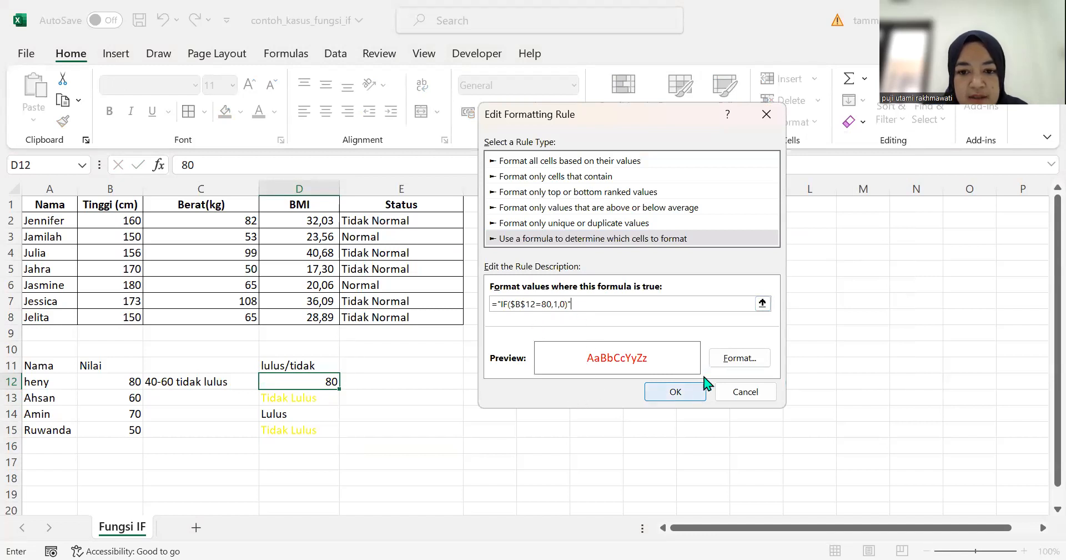
{"action": "left_click", "coordinate": [736, 363]}
{"action": "left_click", "coordinate": [736, 442]}
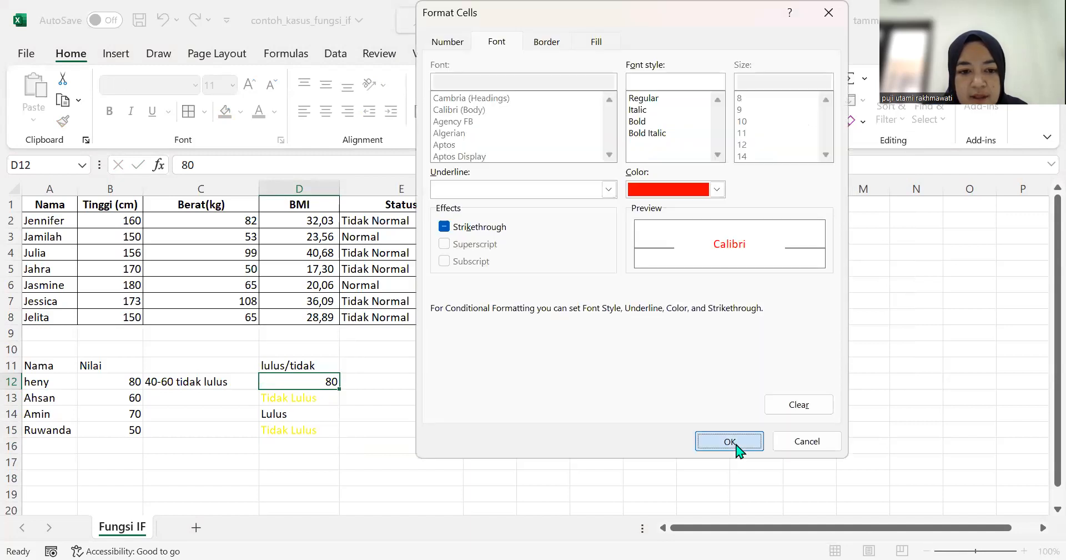
{"action": "left_click", "coordinate": [769, 391]}
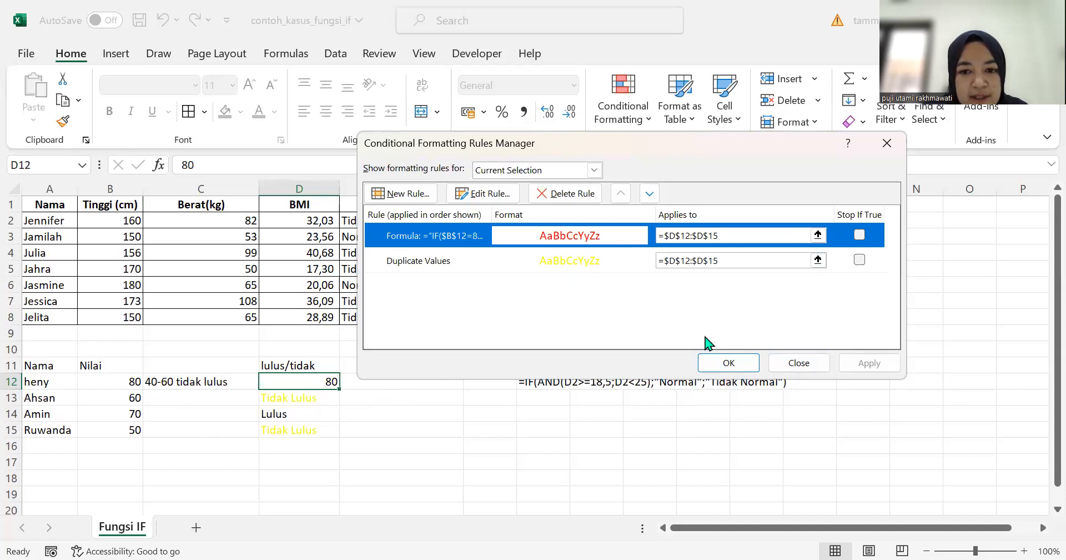
{"action": "left_click", "coordinate": [801, 364]}
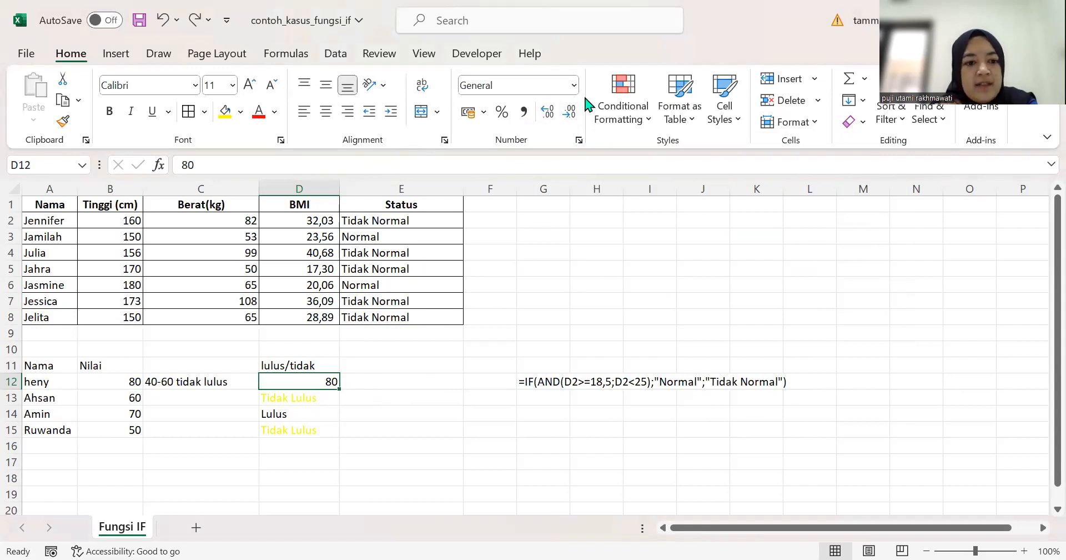
{"action": "left_click", "coordinate": [414, 380]}
{"action": "left_click", "coordinate": [302, 383]}
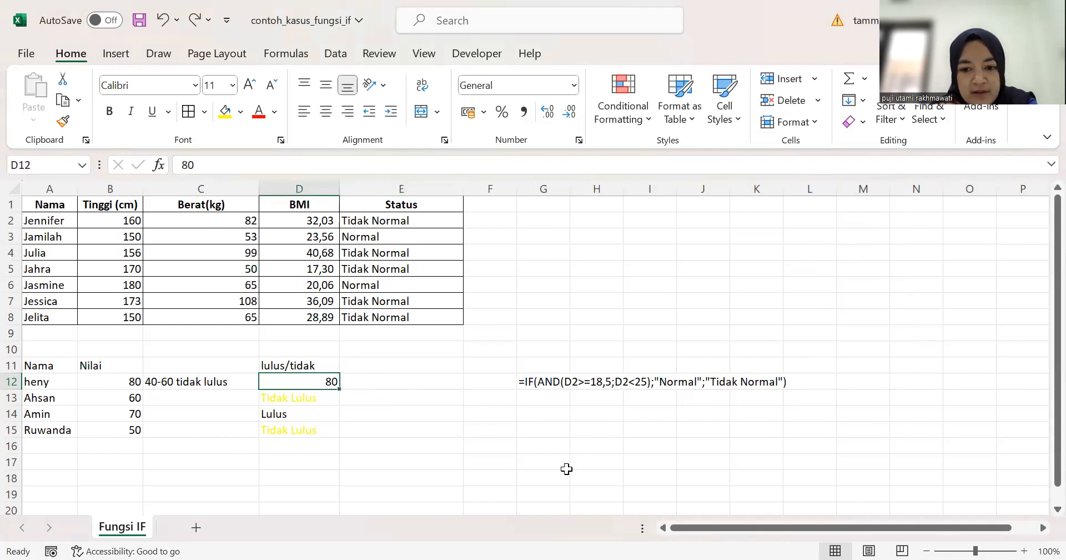
{"action": "left_click", "coordinate": [642, 121]}
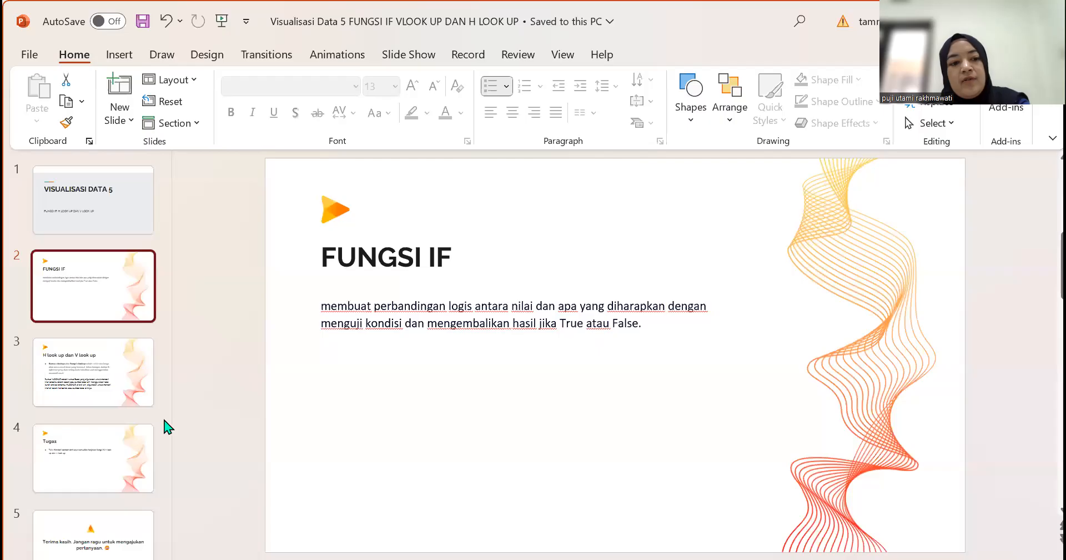
Show the slide titled H look up dan V look up in the PowerPoint presentation
{"action": "left_click", "coordinate": [135, 394]}
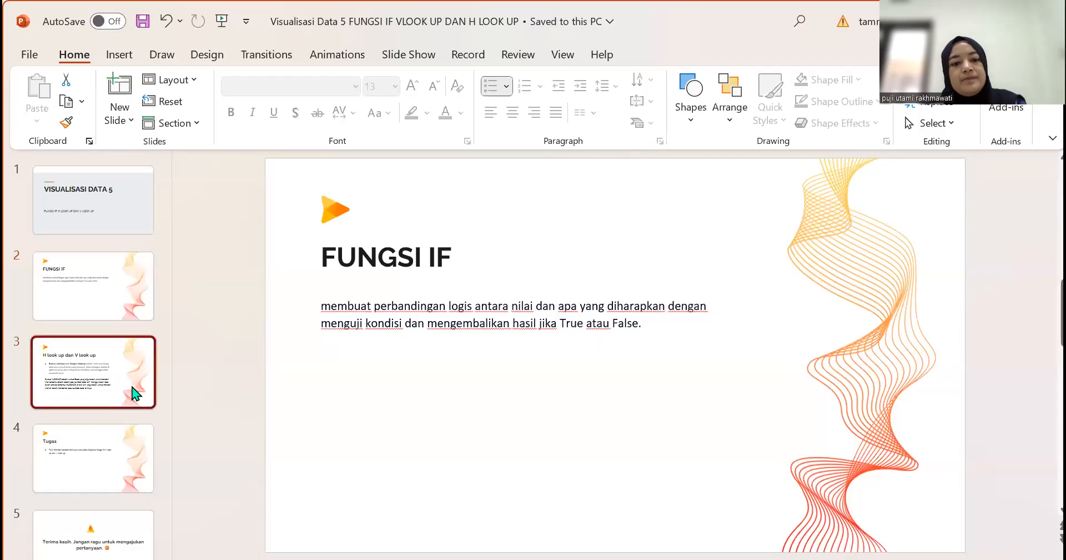
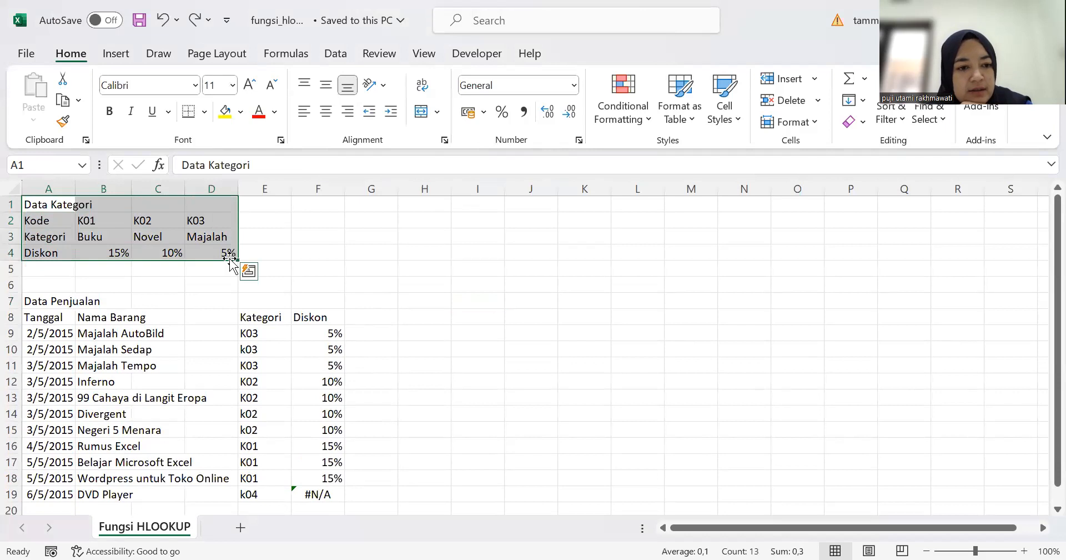
Examine the Data Kategori and Data Penjualan tables on the Fungsi HLOOKUP sheet
{"action": "left_click", "coordinate": [63, 218]}
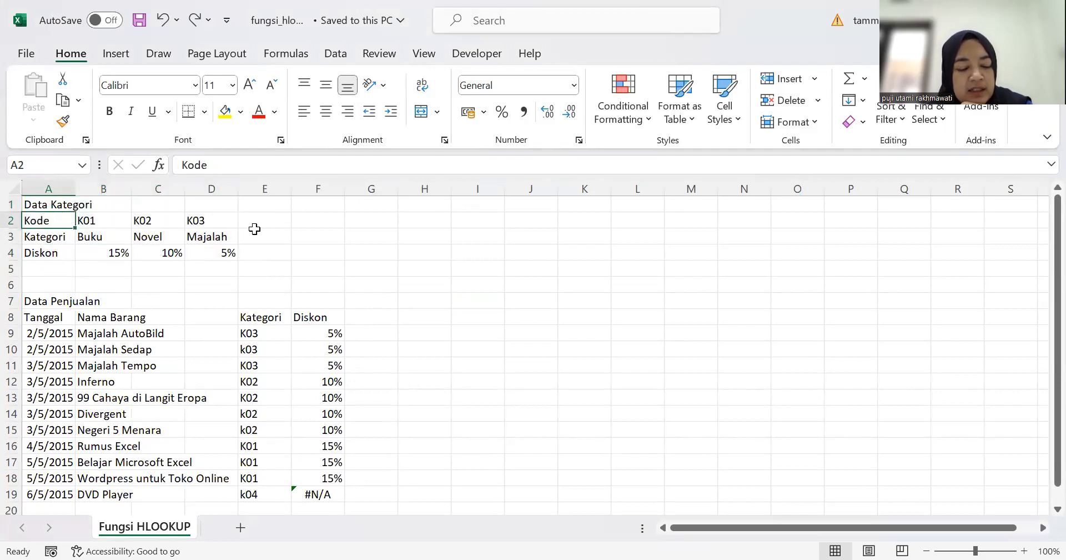
{"action": "scroll", "coordinate": [255, 229], "scroll_direction": "down", "scroll_amount": 1}
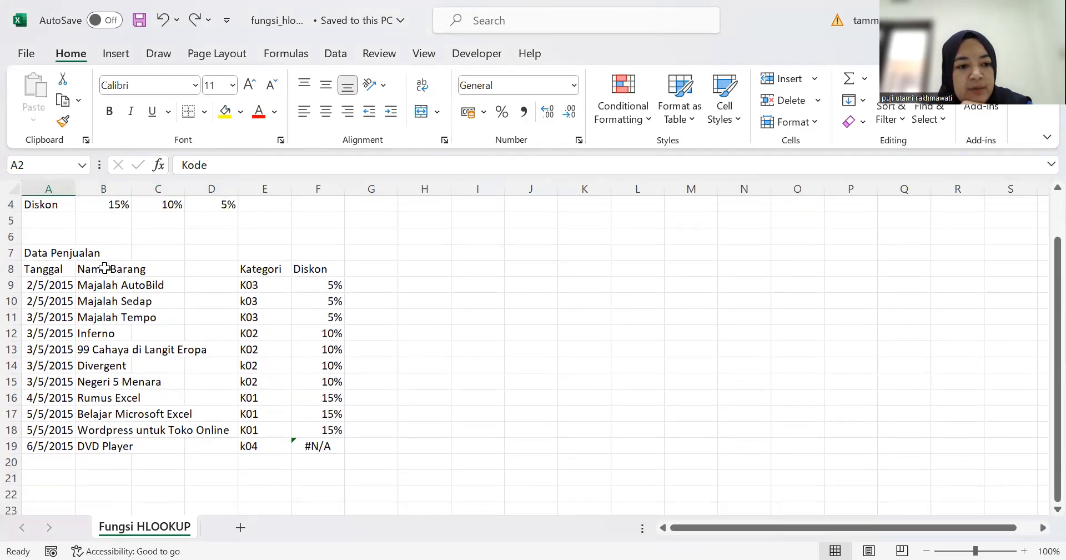
{"action": "left_click_drag", "start_coordinate": [47, 251], "coordinate": [304, 453]}
{"action": "left_click", "coordinate": [476, 444]}
{"action": "scroll", "coordinate": [376, 407], "scroll_direction": "up", "scroll_amount": 1}
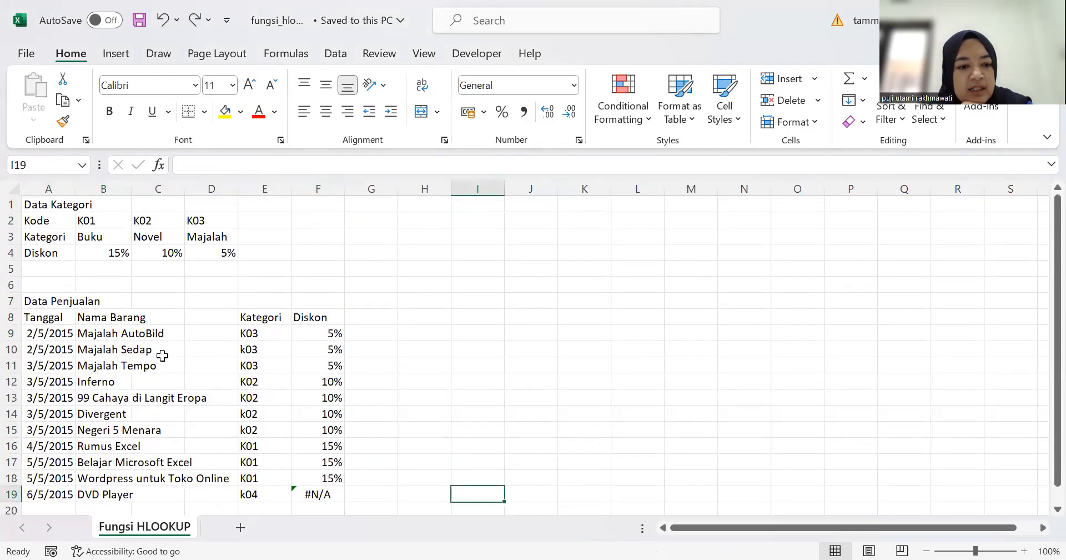
Inspect the HLOOKUP formula in F9 and trace it to the code, category and discount rows of Data Kategori
{"action": "left_click", "coordinate": [308, 331]}
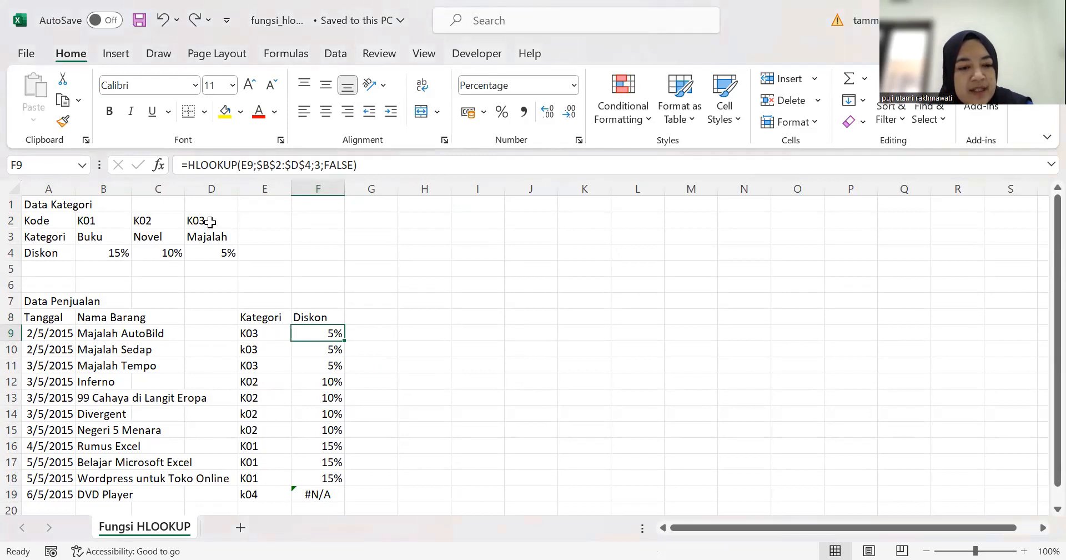
{"action": "left_click", "coordinate": [228, 257]}
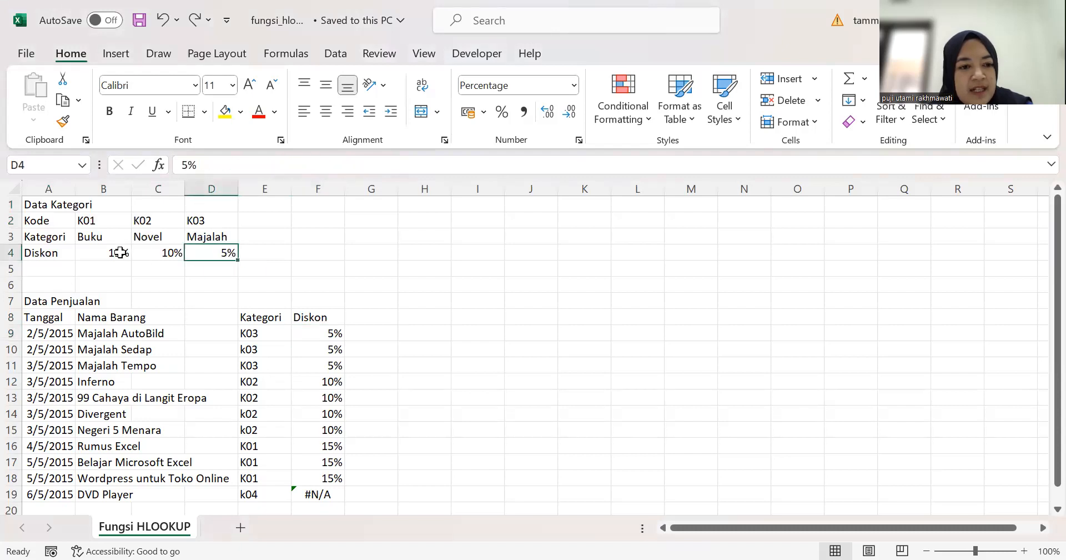
{"action": "left_click_drag", "start_coordinate": [79, 220], "coordinate": [206, 218]}
{"action": "left_click_drag", "start_coordinate": [97, 237], "coordinate": [211, 252]}
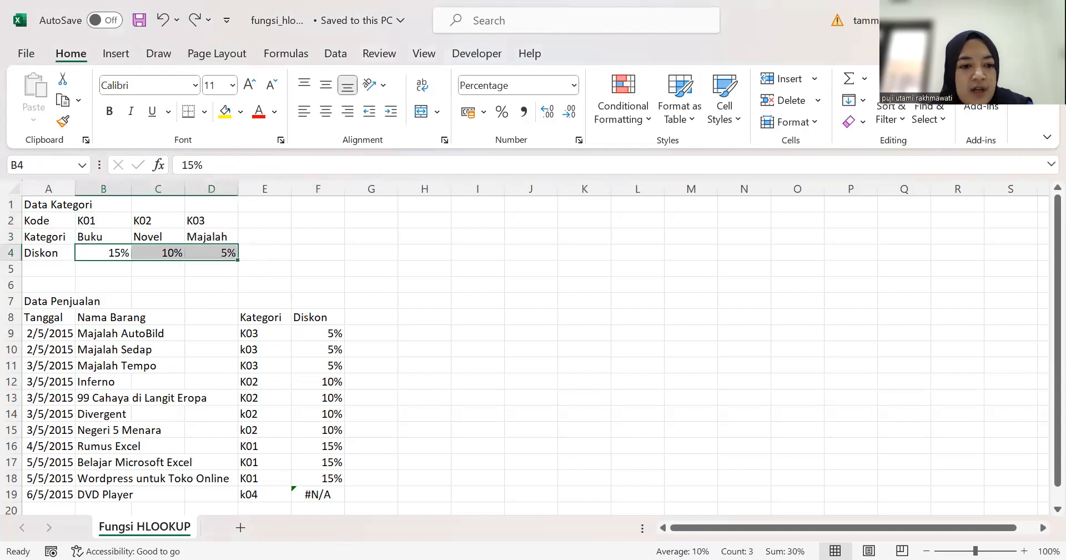
Switch to the fungsi_vlookup workbook and examine the Kode, Kategori and Diskon columns of its Data Kategori table
{"action": "key", "text": "alt+Tab"}
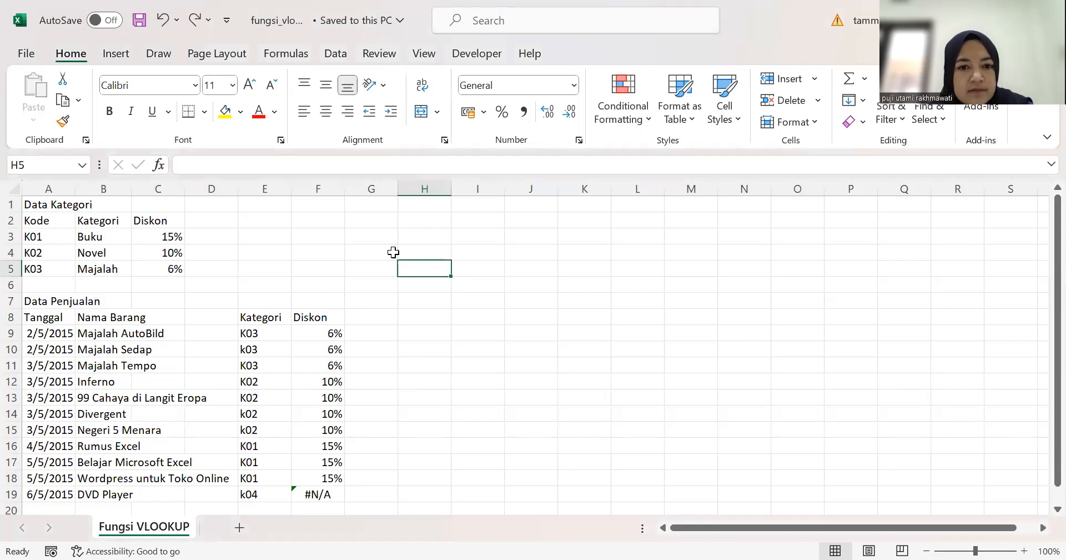
{"action": "left_click", "coordinate": [181, 165]}
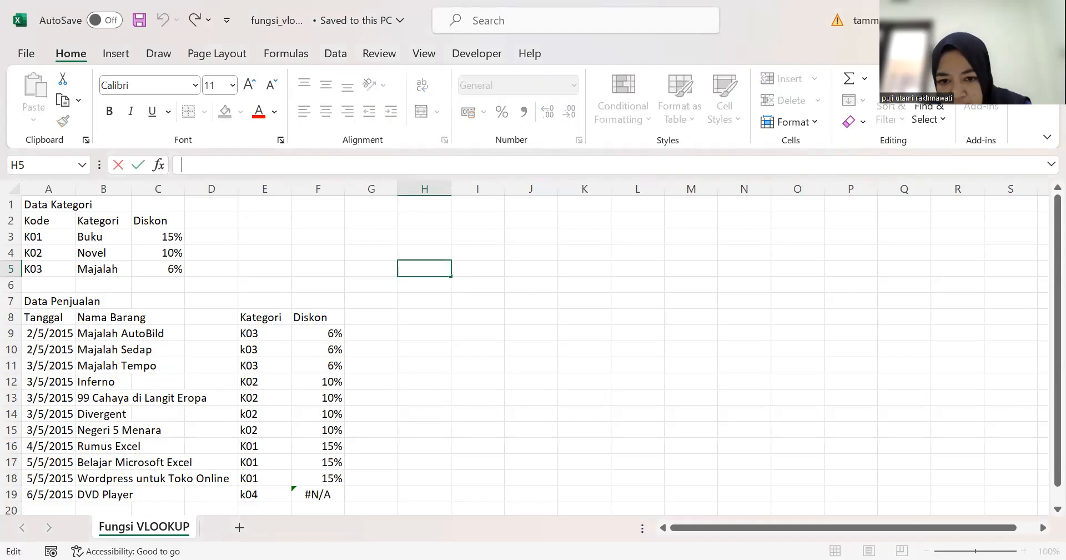
{"action": "left_click", "coordinate": [488, 396]}
{"action": "scroll", "coordinate": [497, 390], "scroll_direction": "down", "scroll_amount": 1}
{"action": "scroll", "coordinate": [260, 348], "scroll_direction": "up", "scroll_amount": 1}
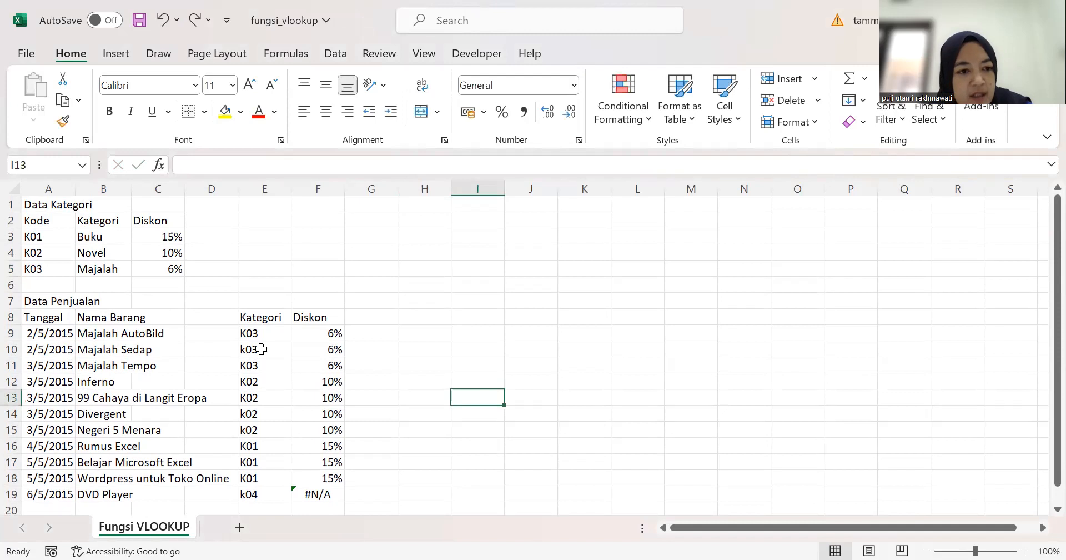
{"action": "left_click_drag", "start_coordinate": [43, 222], "coordinate": [44, 273]}
{"action": "left_click_drag", "start_coordinate": [105, 221], "coordinate": [105, 271]}
{"action": "left_click_drag", "start_coordinate": [155, 220], "coordinate": [156, 270]}
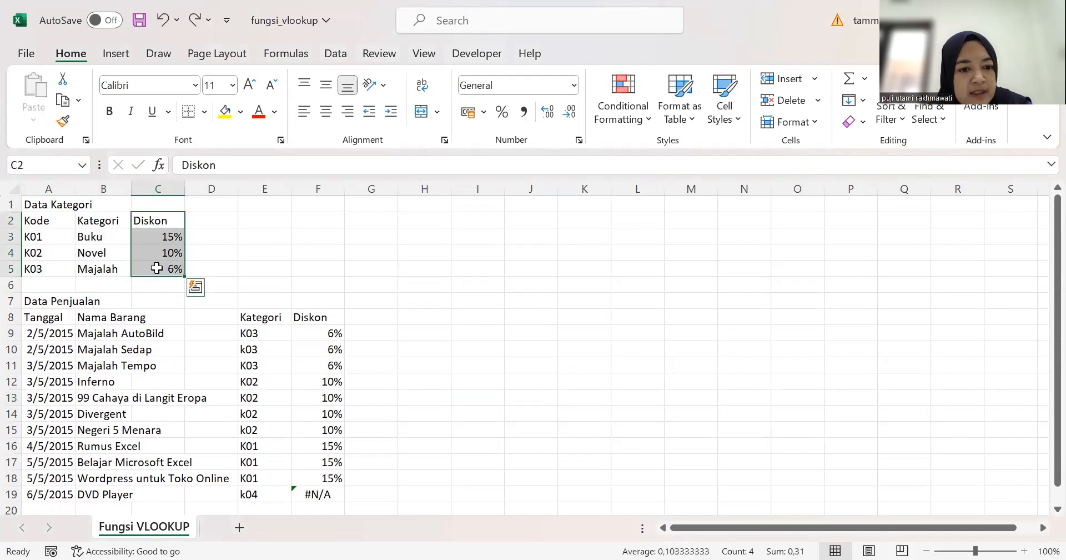
Examine the category code and discount of Majalah AutoBild and the Kategori codes in E9:E19
{"action": "scroll", "coordinate": [432, 325], "scroll_direction": "down", "scroll_amount": 1}
{"action": "scroll", "coordinate": [432, 325], "scroll_direction": "up", "scroll_amount": 1}
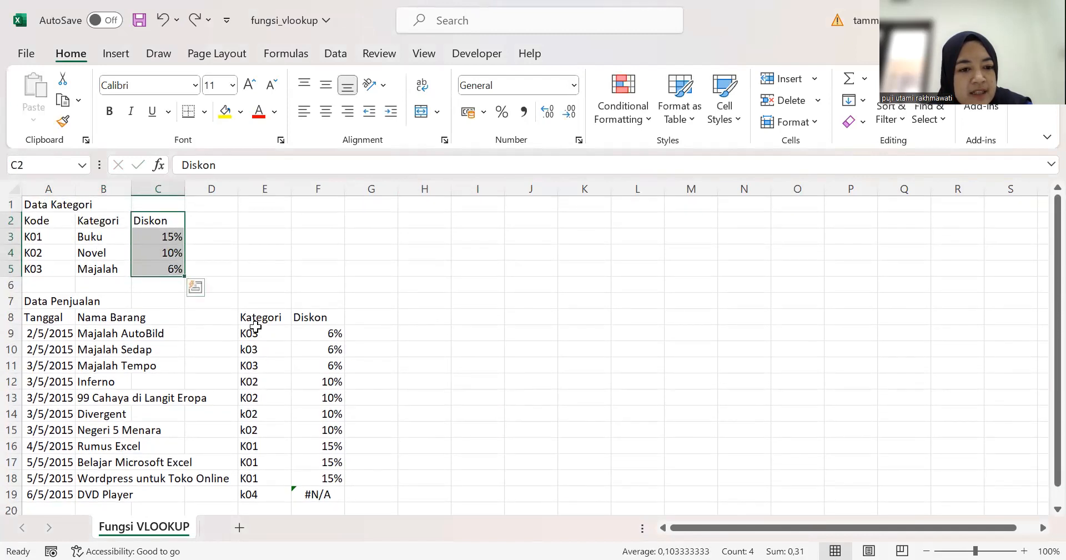
{"action": "left_click", "coordinate": [121, 335]}
{"action": "left_click", "coordinate": [285, 333]}
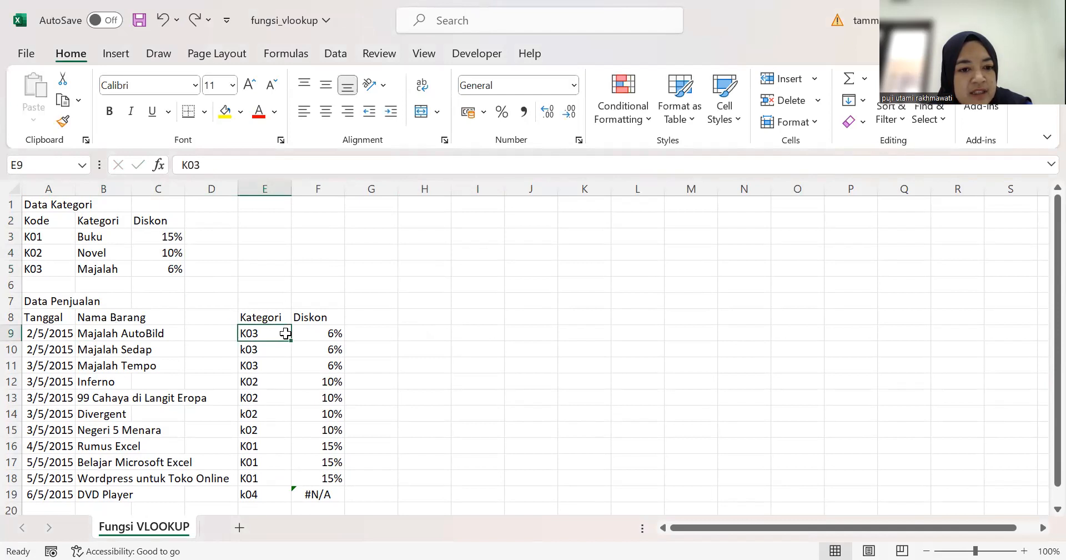
{"action": "left_click", "coordinate": [329, 332]}
{"action": "left_click_drag", "start_coordinate": [260, 333], "coordinate": [281, 495]}
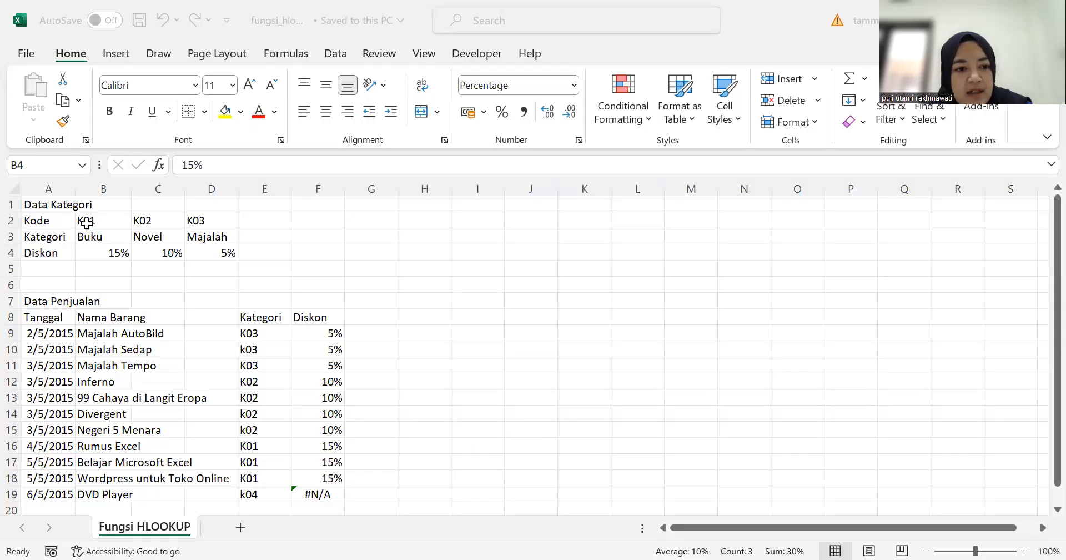
Compare the horizontal Data Kategori table on the Fungsi HLOOKUP sheet with Majalah AutoBild's category code and discount formula in F9
{"action": "left_click_drag", "start_coordinate": [86, 222], "coordinate": [221, 238]}
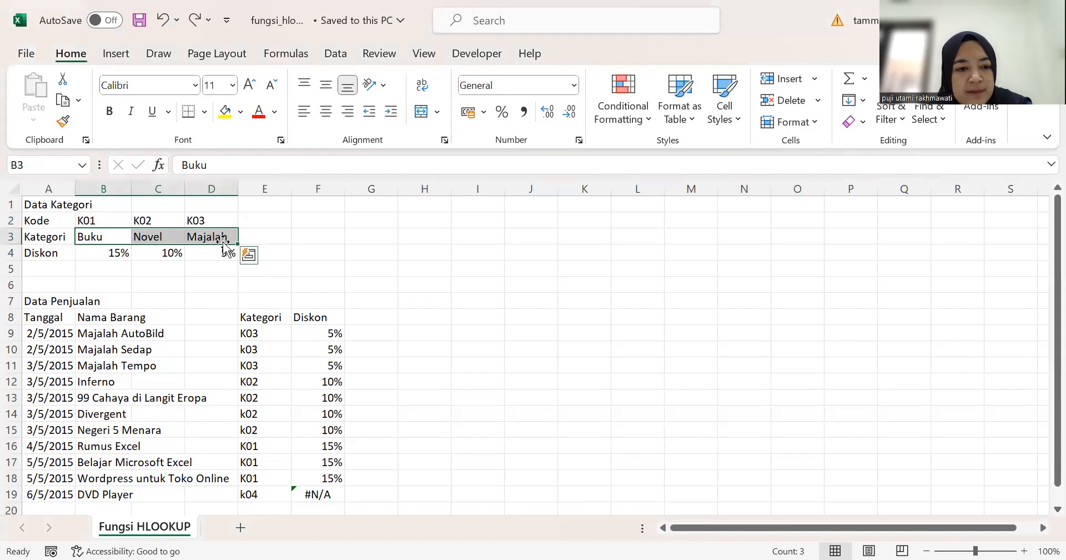
{"action": "left_click", "coordinate": [103, 222]}
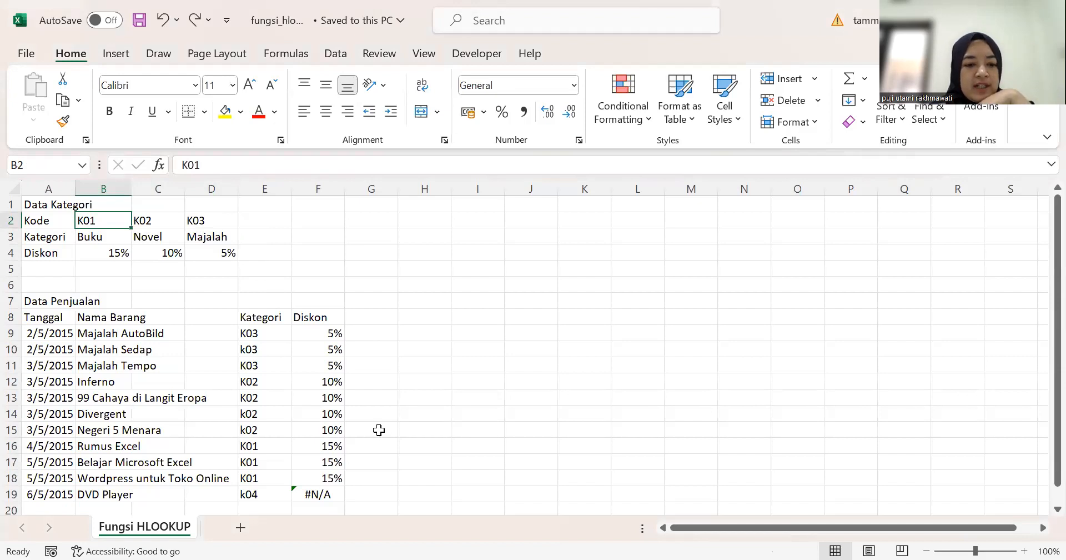
{"action": "scroll", "coordinate": [379, 430], "scroll_direction": "down", "scroll_amount": 2}
{"action": "scroll", "coordinate": [379, 429], "scroll_direction": "up", "scroll_amount": 1}
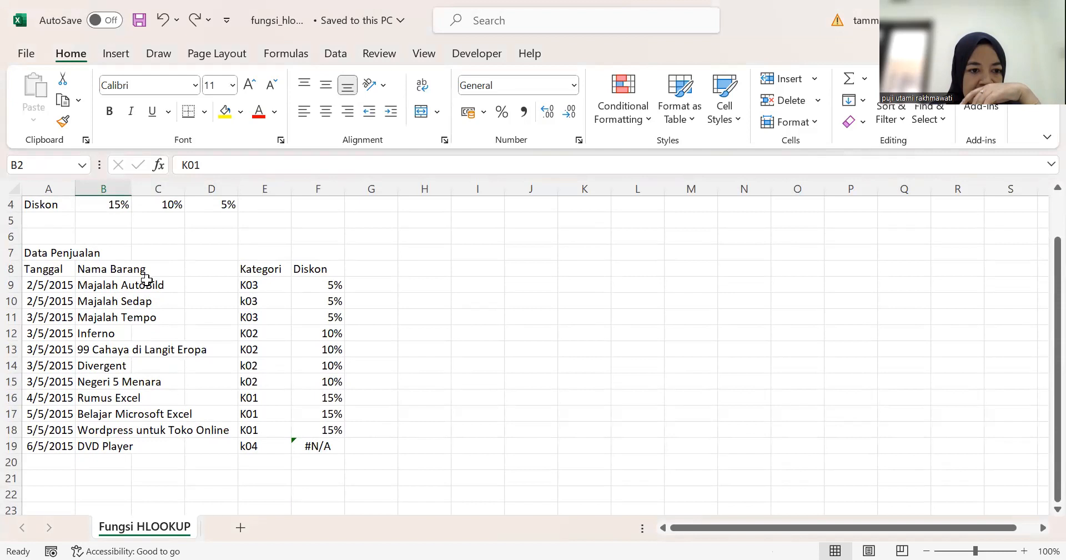
{"action": "left_click", "coordinate": [176, 286]}
{"action": "left_click", "coordinate": [262, 286]}
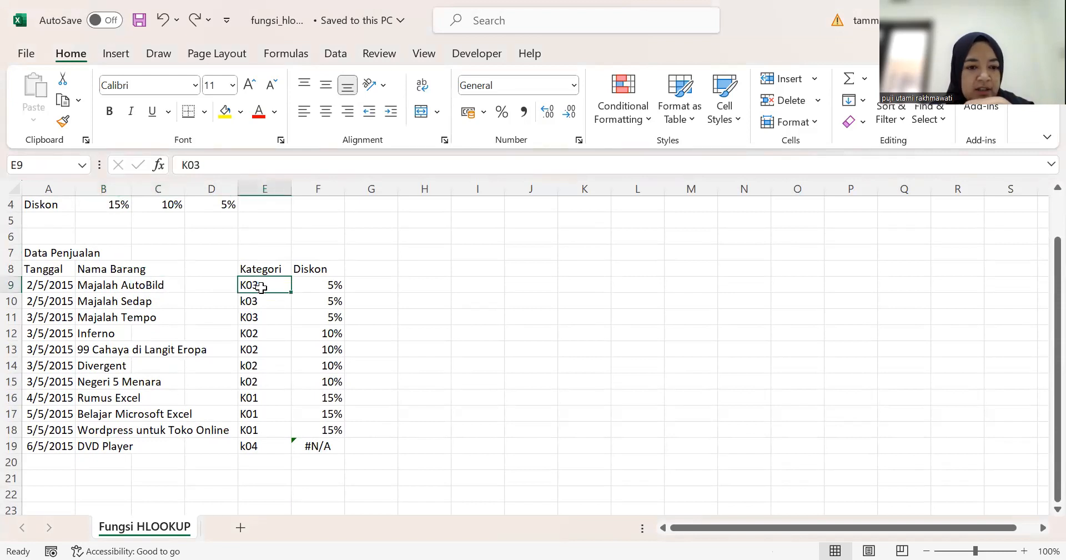
{"action": "left_click", "coordinate": [315, 286]}
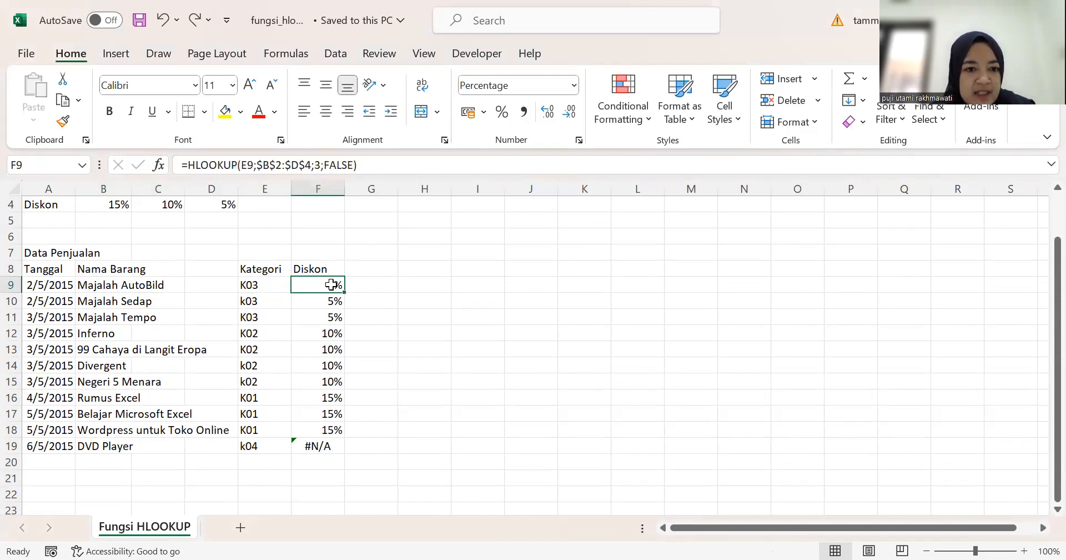
{"action": "scroll", "coordinate": [340, 346], "scroll_direction": "up", "scroll_amount": 1}
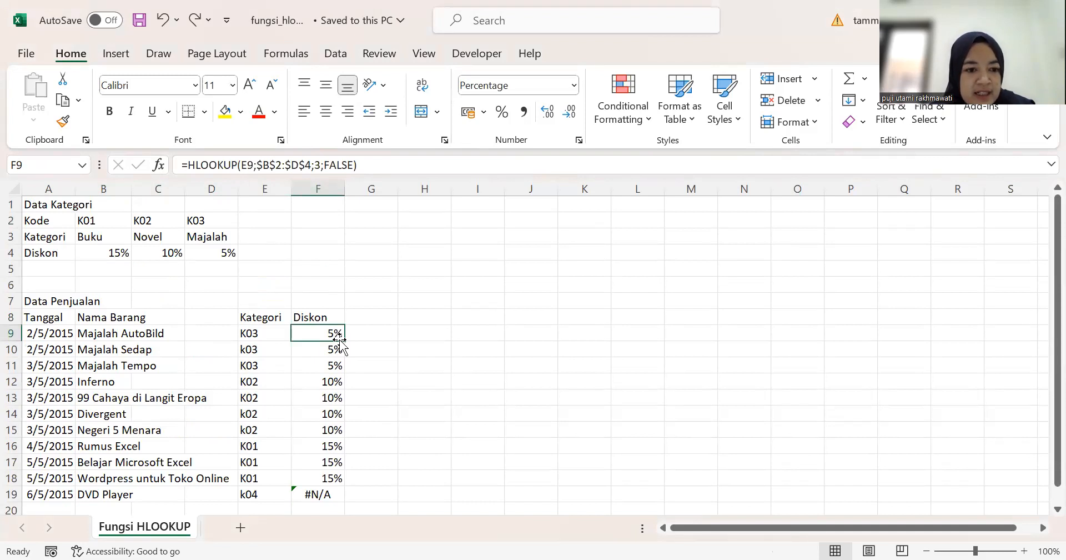
Copy the HLOOKUP formula of Majalah AutoBild's discount in F9 into H9 as visible text
{"action": "left_click", "coordinate": [265, 332]}
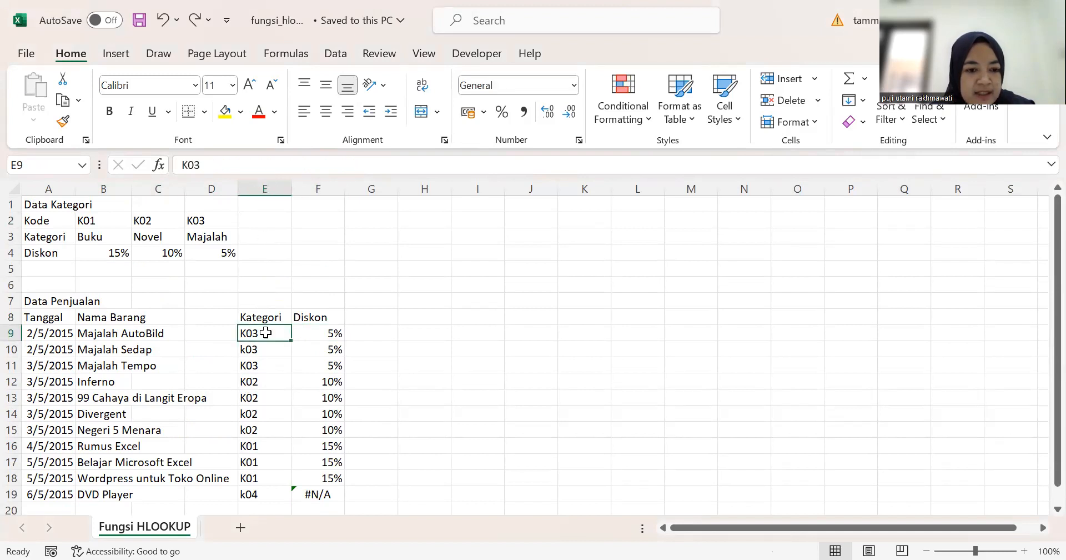
{"action": "left_click", "coordinate": [293, 331]}
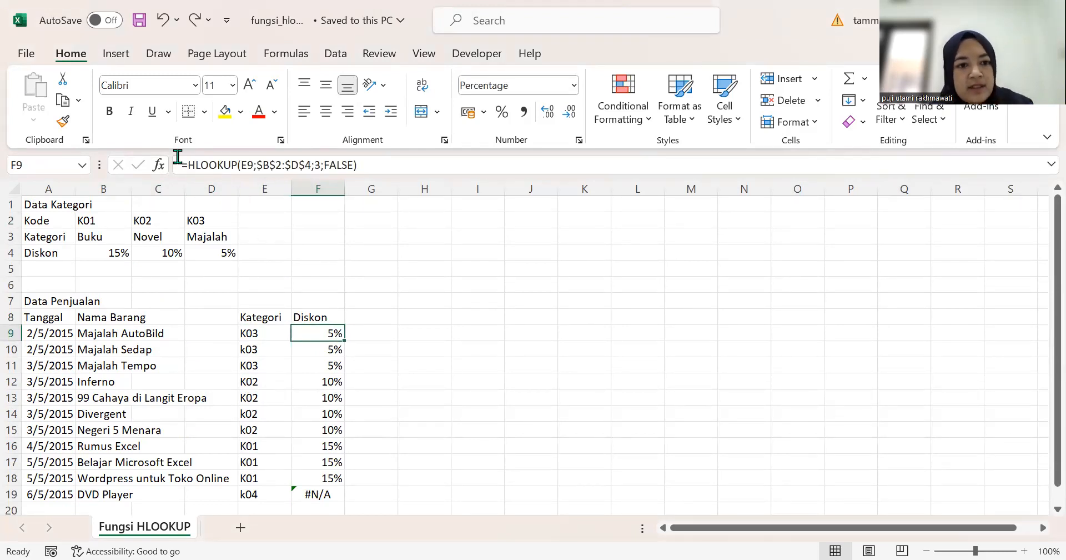
{"action": "triple_click", "coordinate": [430, 166]}
{"action": "key", "text": "ctrl+c"}
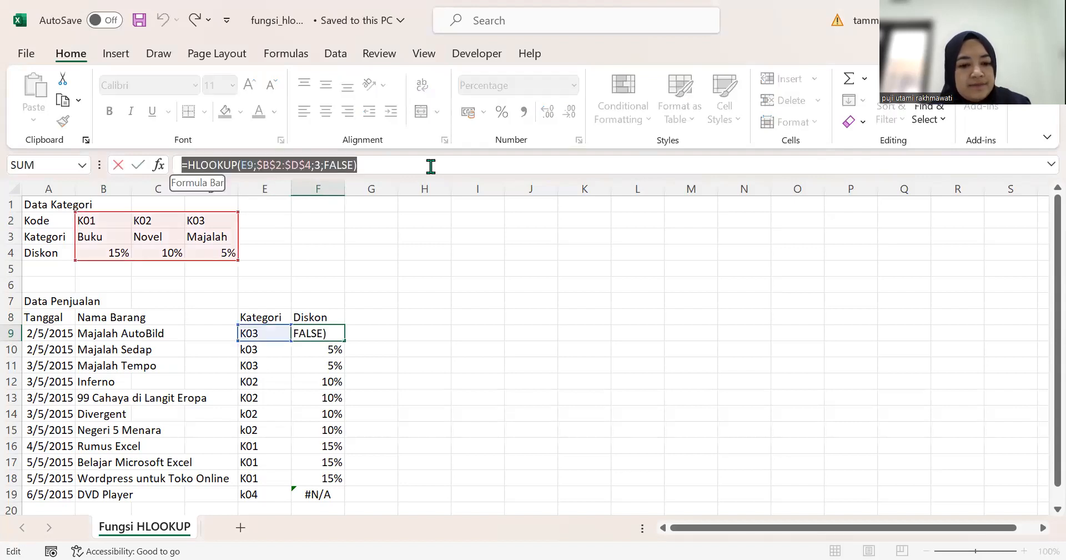
{"action": "left_click", "coordinate": [409, 165]}
{"action": "key", "text": "Return"}
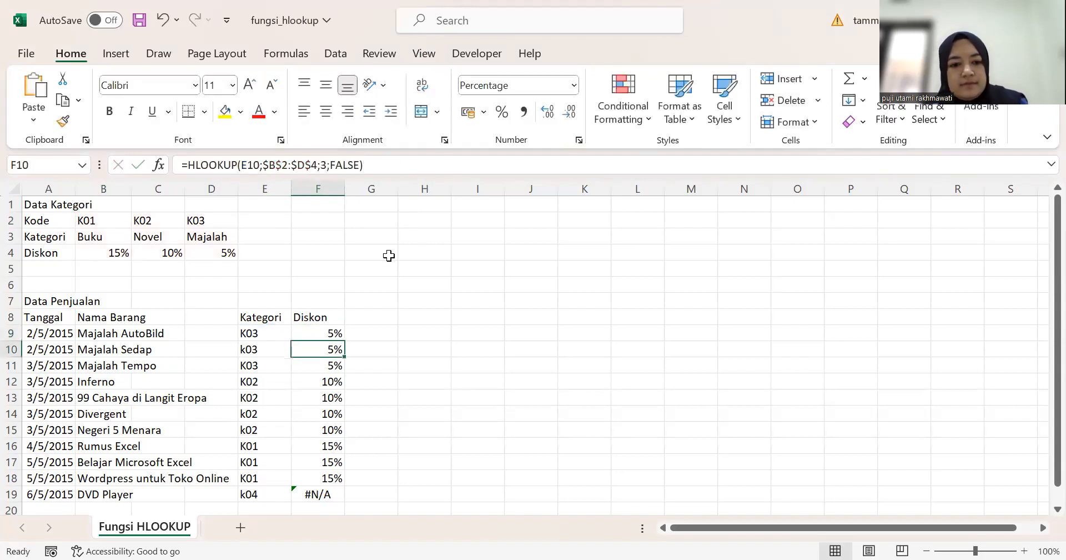
{"action": "left_click", "coordinate": [385, 327]}
{"action": "double_click", "coordinate": [435, 333]}
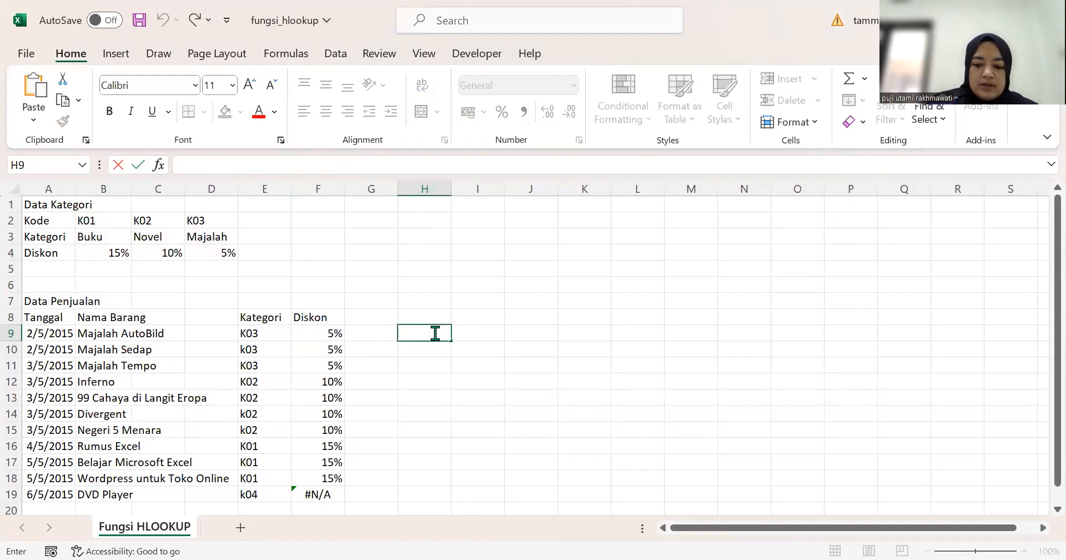
{"action": "type", "text": "'"}
{"action": "key", "text": "ctrl+v"}
{"action": "key", "text": "Return"}
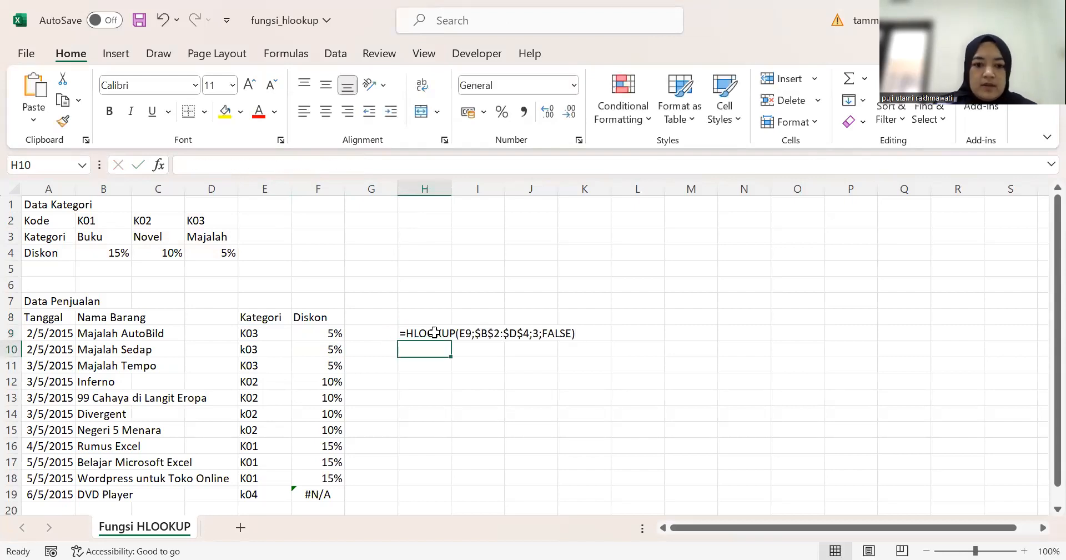
Compare the formula text in H9 with its lookup range B2:D4 and Majalah AutoBild's discount cell
{"action": "left_click", "coordinate": [436, 332]}
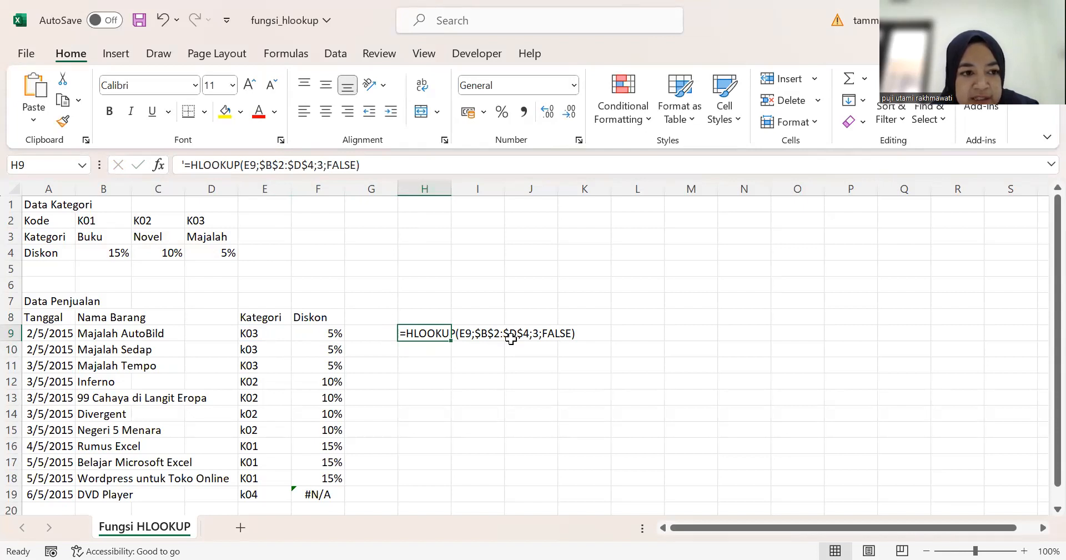
{"action": "left_click_drag", "start_coordinate": [105, 220], "coordinate": [227, 258]}
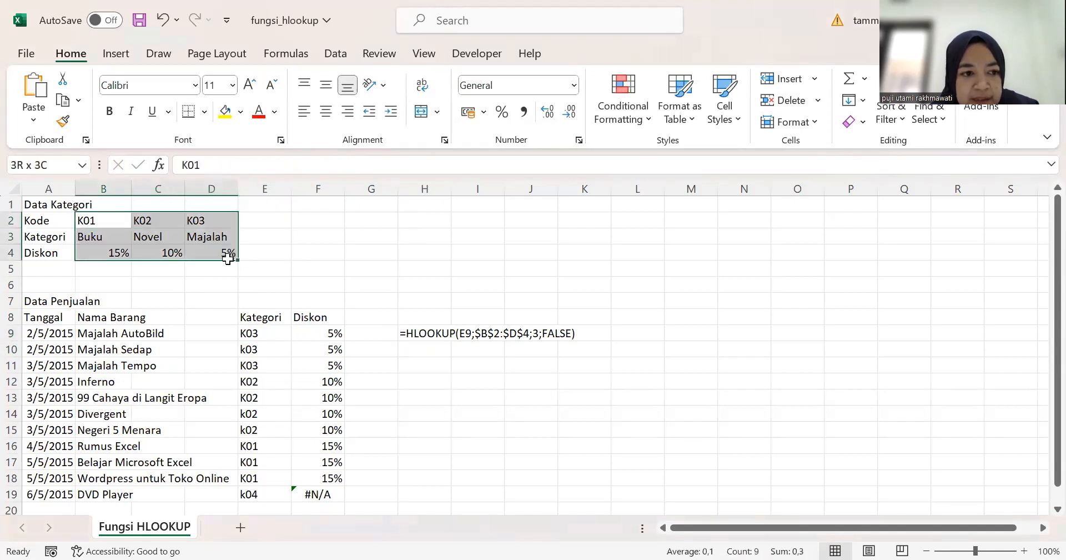
{"action": "left_click_drag", "start_coordinate": [228, 257], "coordinate": [228, 258]}
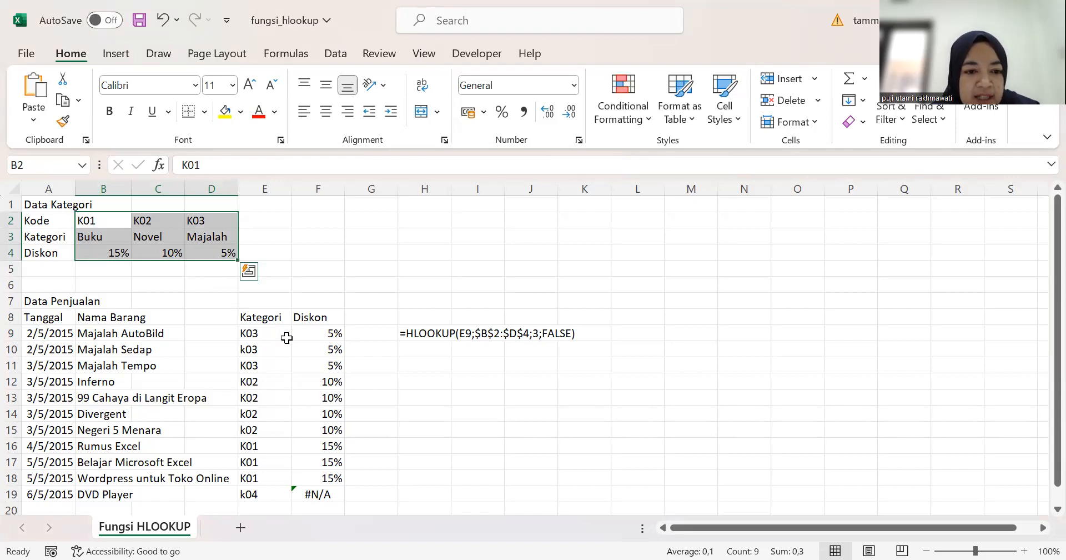
{"action": "left_click", "coordinate": [325, 336]}
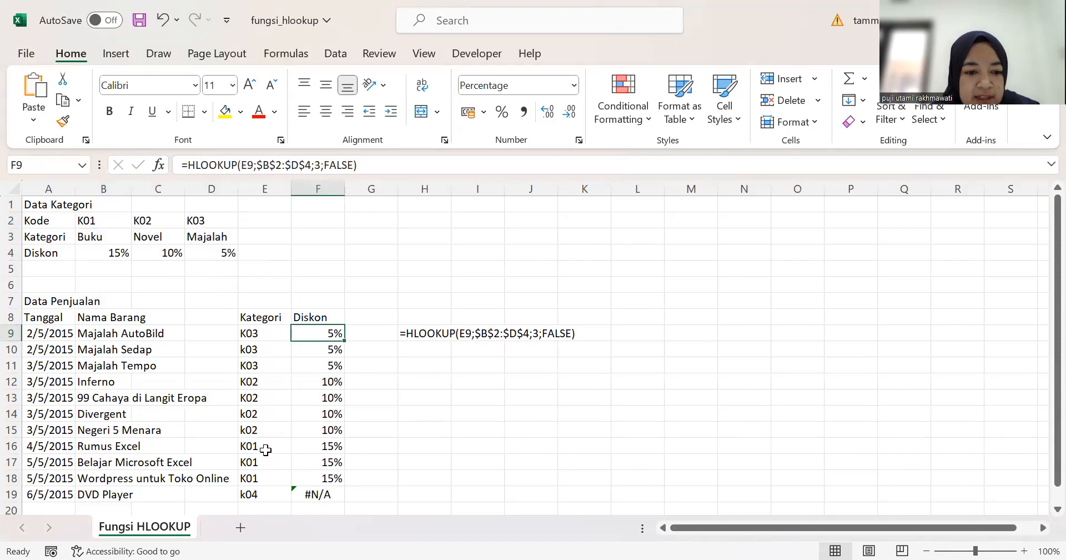
Start a new Data Penjualan record in row 20 with the date 7/5/2015
{"action": "scroll", "coordinate": [265, 430], "scroll_direction": "down", "scroll_amount": 1}
{"action": "scroll", "coordinate": [265, 430], "scroll_direction": "down", "scroll_amount": 1}
{"action": "left_click", "coordinate": [65, 473]}
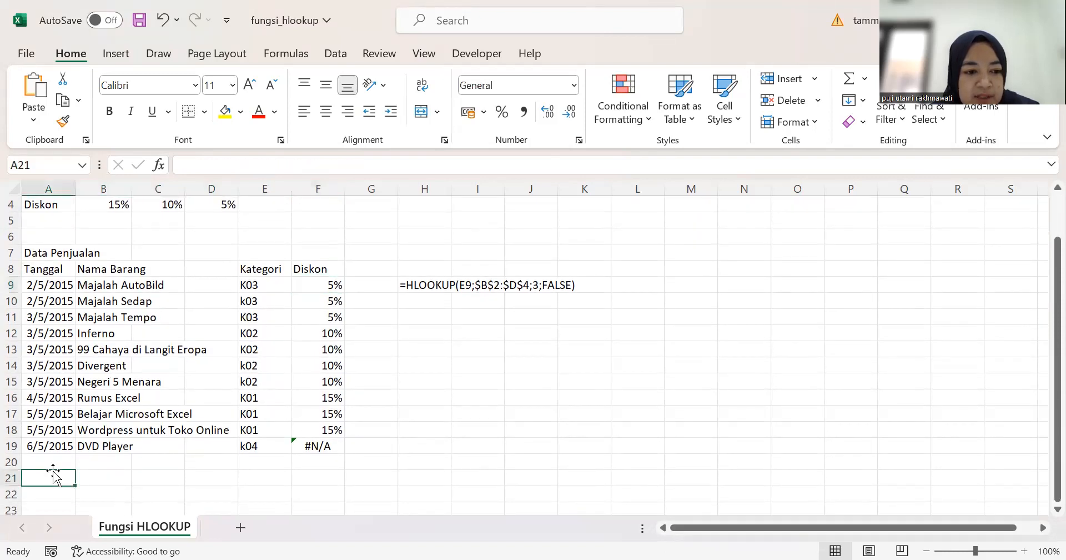
{"action": "left_click", "coordinate": [52, 458]}
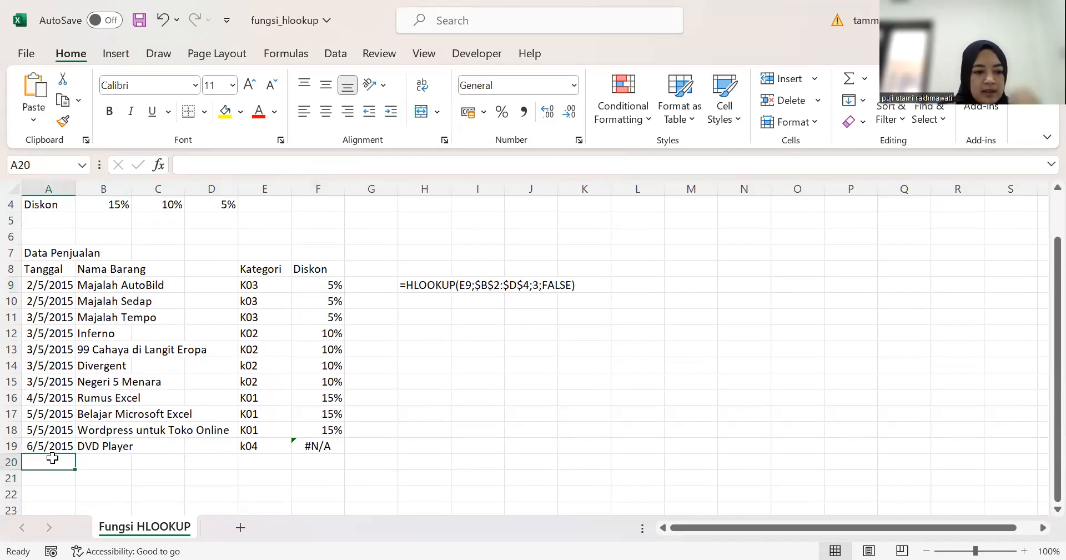
{"action": "type", "text": "7/5/2015"}
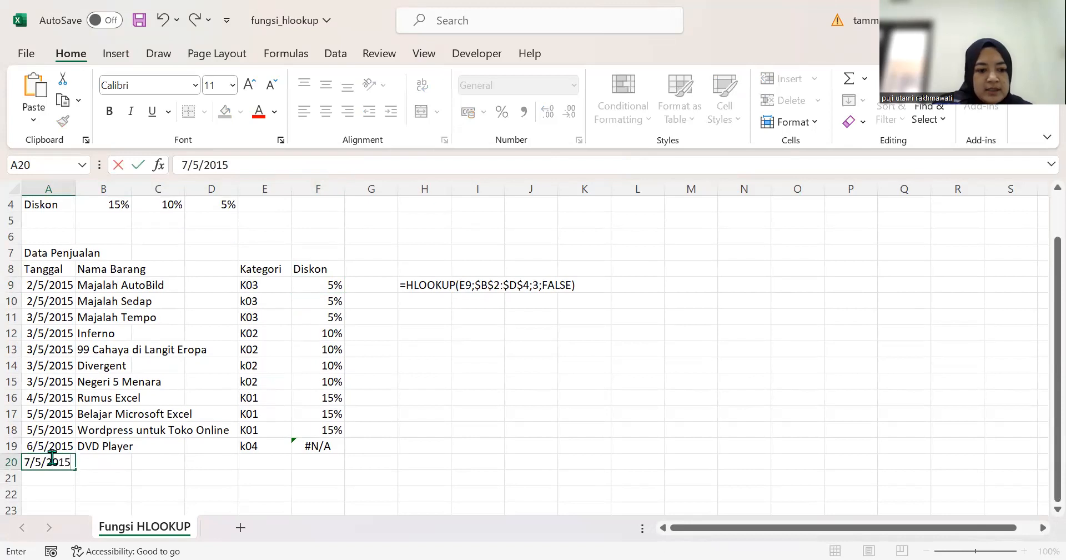
{"action": "key", "text": "Tab"}
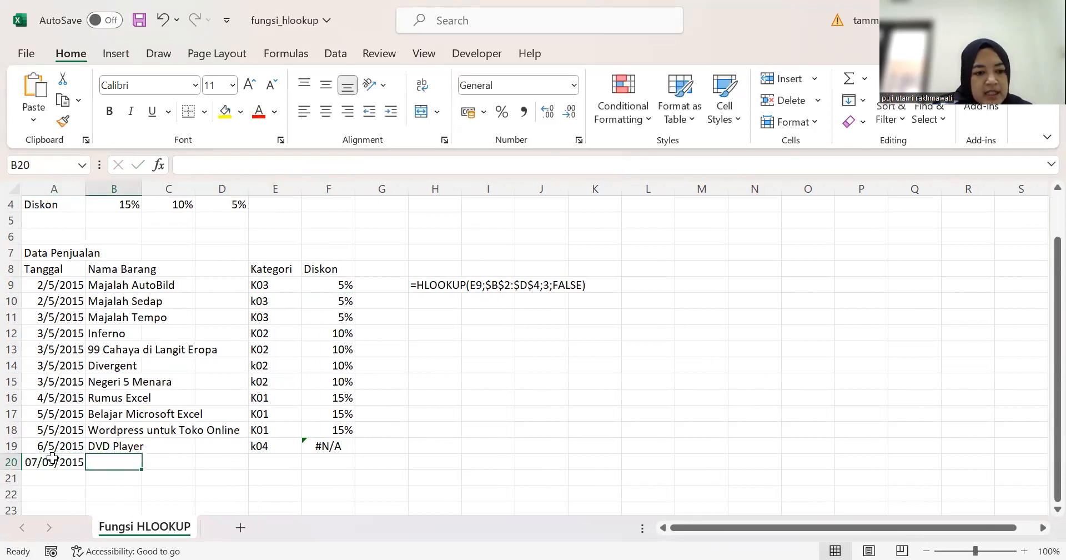
Enter Buku Visualisasi data as the item name in B20
{"action": "type", "text": "Buku"}
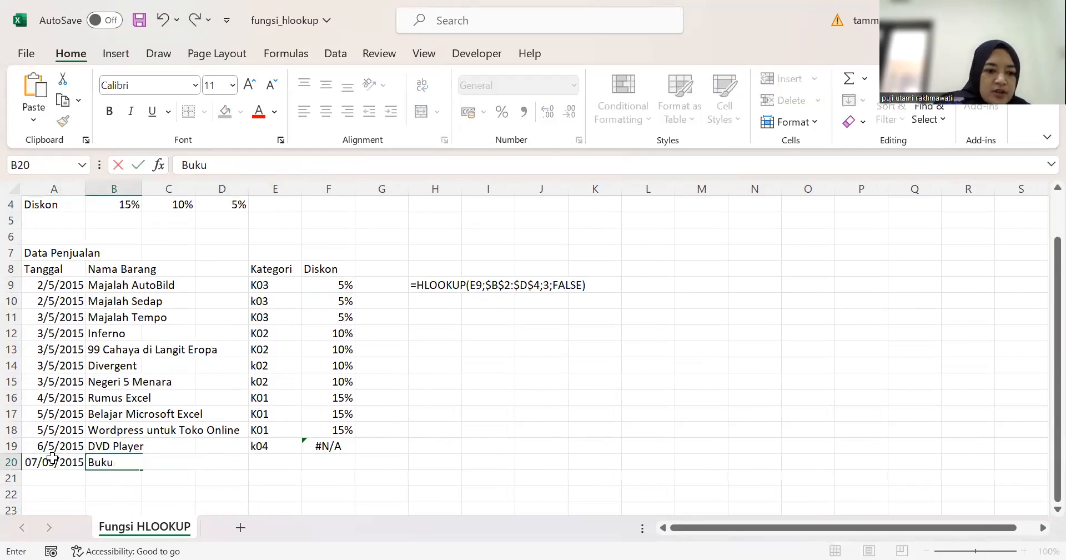
{"action": "type", "text": " Vusialisas"}
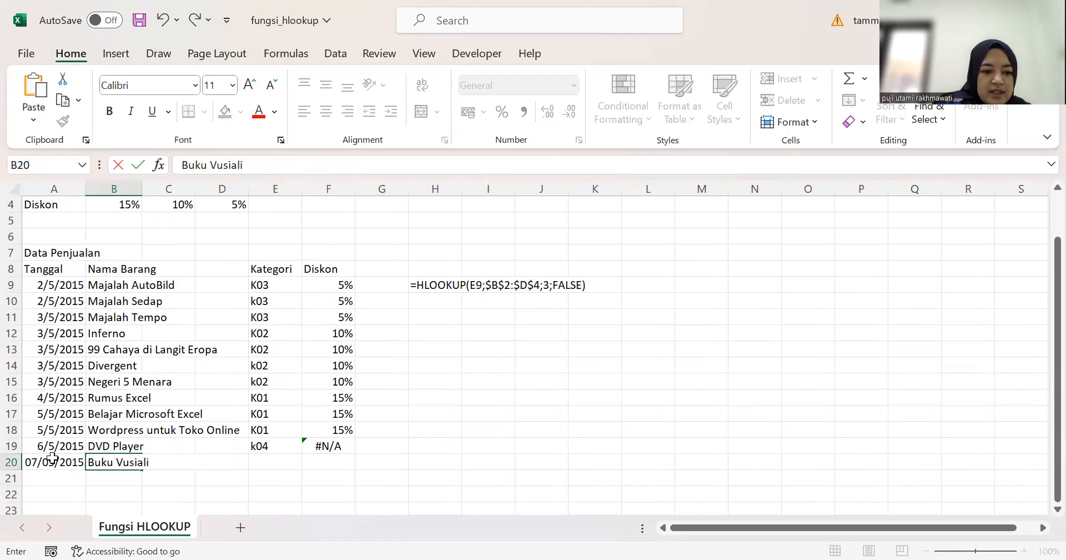
{"action": "key", "text": "BackSpace"}
{"action": "key", "text": "BackSpace"}
{"action": "key", "text": "BackSpace"}
{"action": "key", "text": "BackSpace"}
{"action": "key", "text": "BackSpace"}
{"action": "key", "text": "BackSpace"}
{"action": "key", "text": "BackSpace"}
{"action": "key", "text": "BackSpace"}
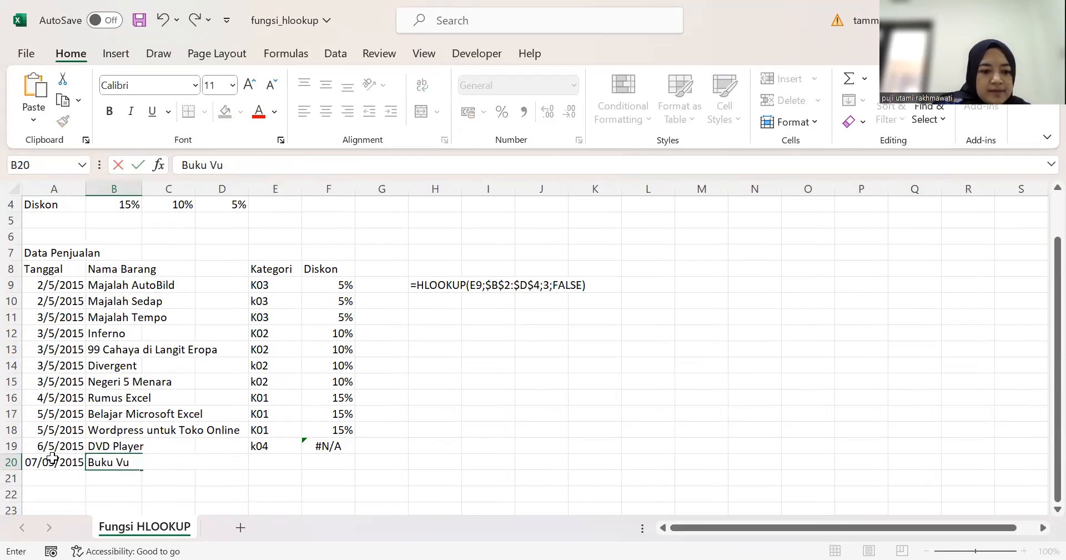
{"action": "type", "text": "isualisasi"}
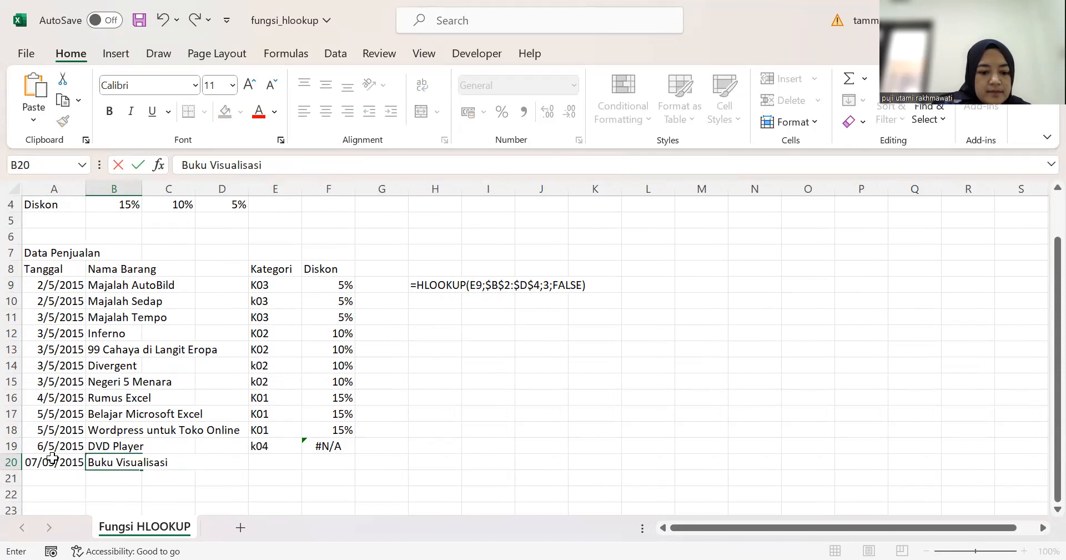
{"action": "type", "text": " data"}
{"action": "key", "text": "Tab"}
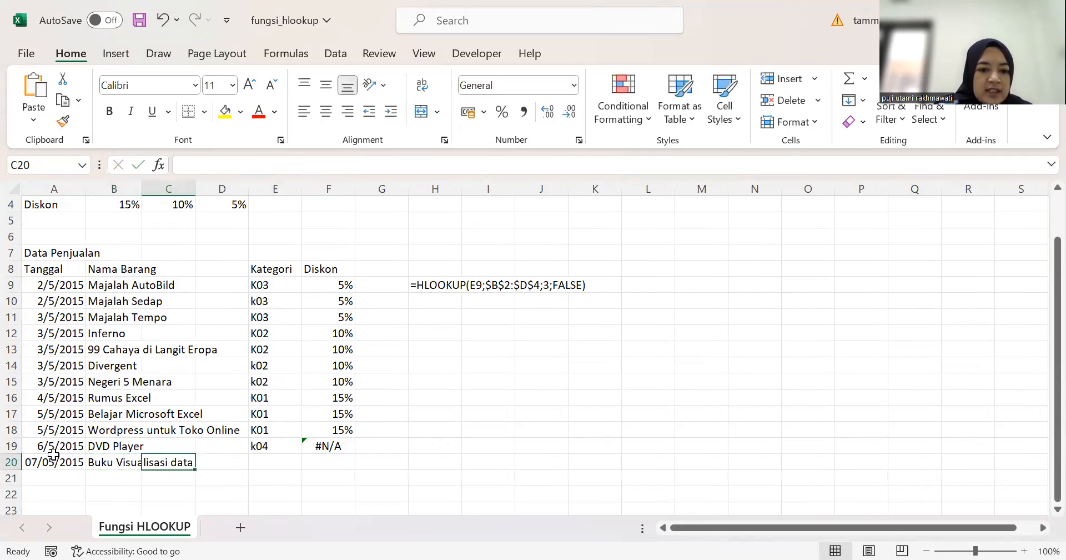
Enter category code K01 for Buku Visualisasi data in E20 and check its discount formula in F20
{"action": "scroll", "coordinate": [169, 360], "scroll_direction": "up", "scroll_amount": 1}
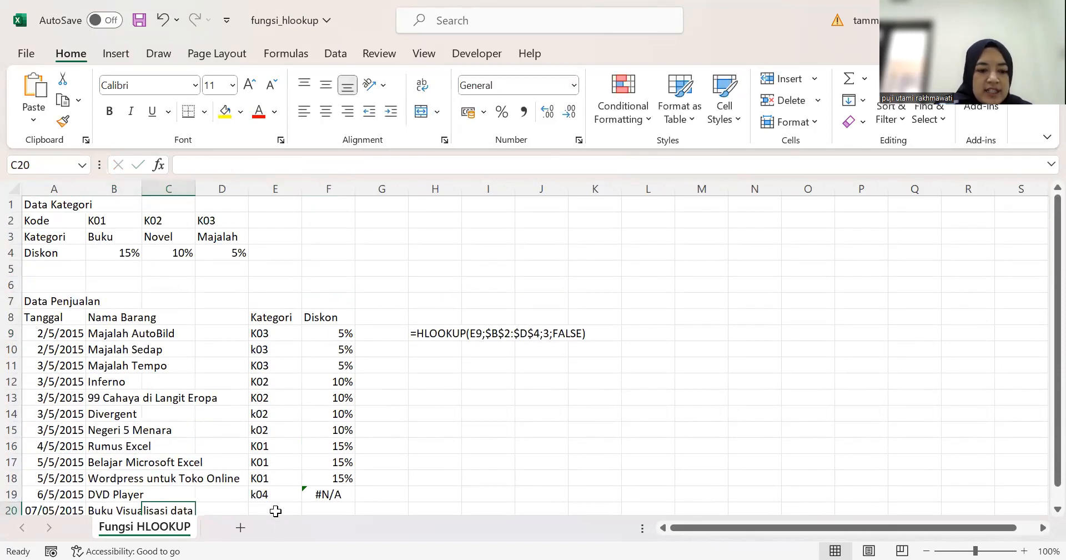
{"action": "scroll", "coordinate": [276, 483], "scroll_direction": "down", "scroll_amount": 2}
{"action": "left_click", "coordinate": [279, 412]}
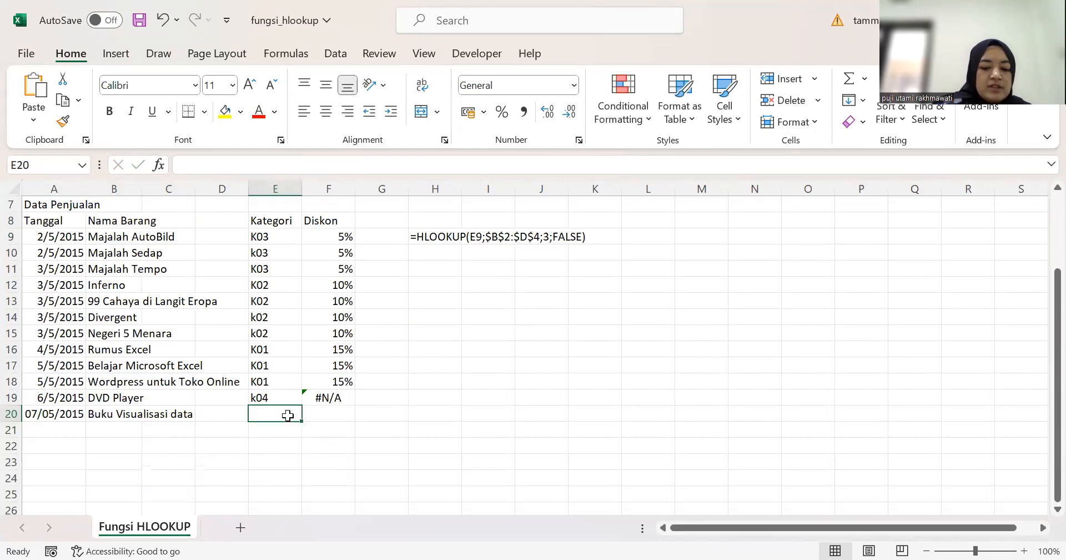
{"action": "type", "text": "K01"}
{"action": "key", "text": "Return"}
{"action": "left_click", "coordinate": [351, 412]}
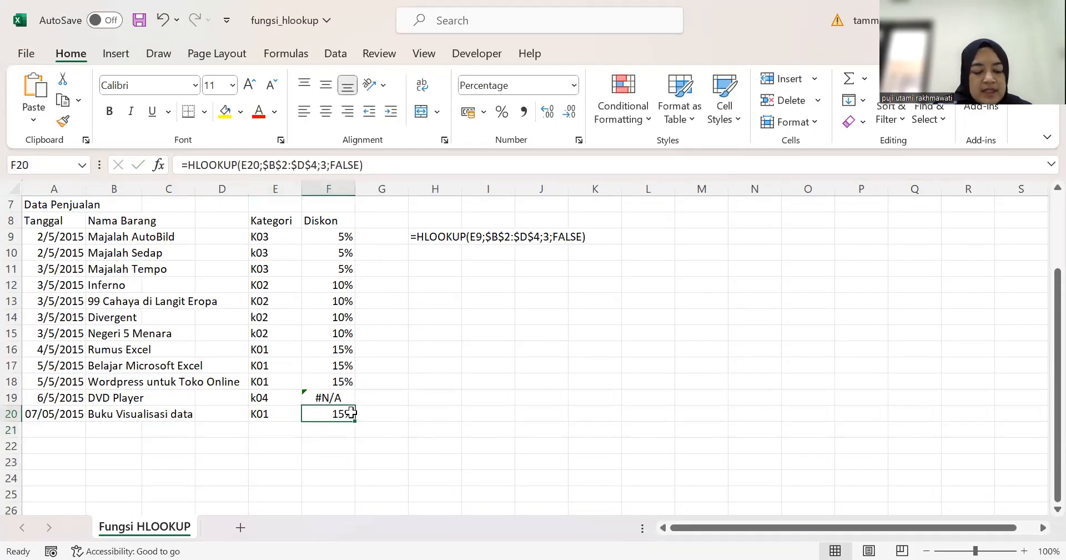
Examine DVD Player's category code and discount formula in F19 against the codes in Data Kategori
{"action": "scroll", "coordinate": [339, 438], "scroll_direction": "up", "scroll_amount": 1}
{"action": "left_click", "coordinate": [273, 446]}
{"action": "left_click", "coordinate": [322, 446]}
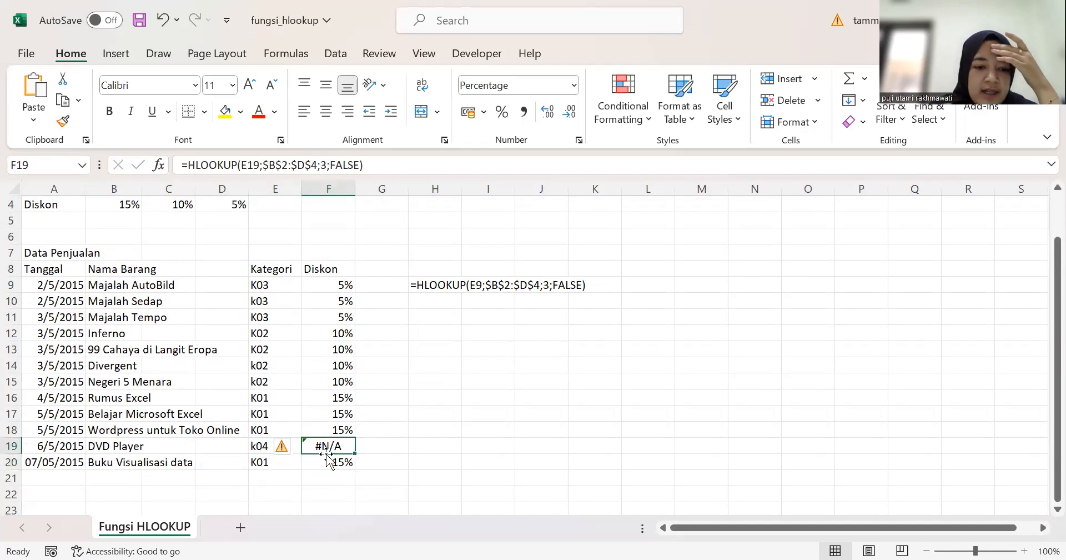
{"action": "scroll", "coordinate": [261, 453], "scroll_direction": "up", "scroll_amount": 1}
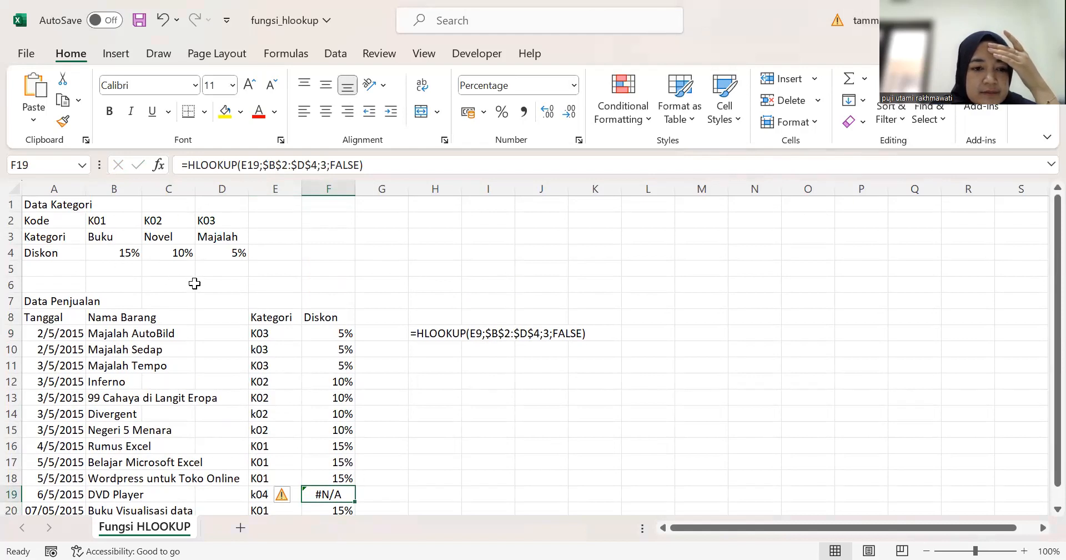
{"action": "scroll", "coordinate": [240, 221], "scroll_direction": "down", "scroll_amount": 2}
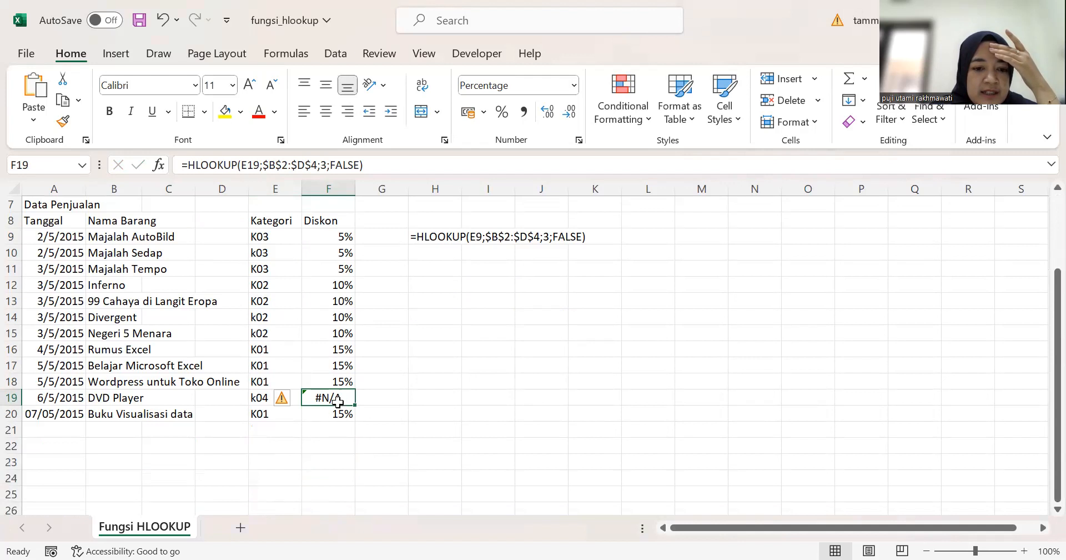
Start another Data Penjualan record in row 21 with the date 8/5/2015
{"action": "left_click", "coordinate": [43, 432]}
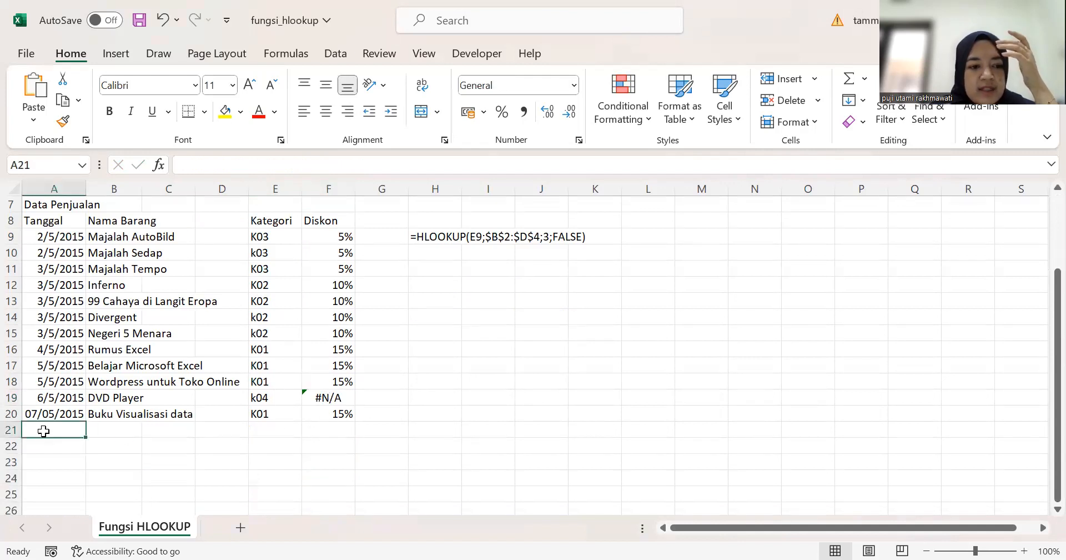
{"action": "type", "text": "8"}
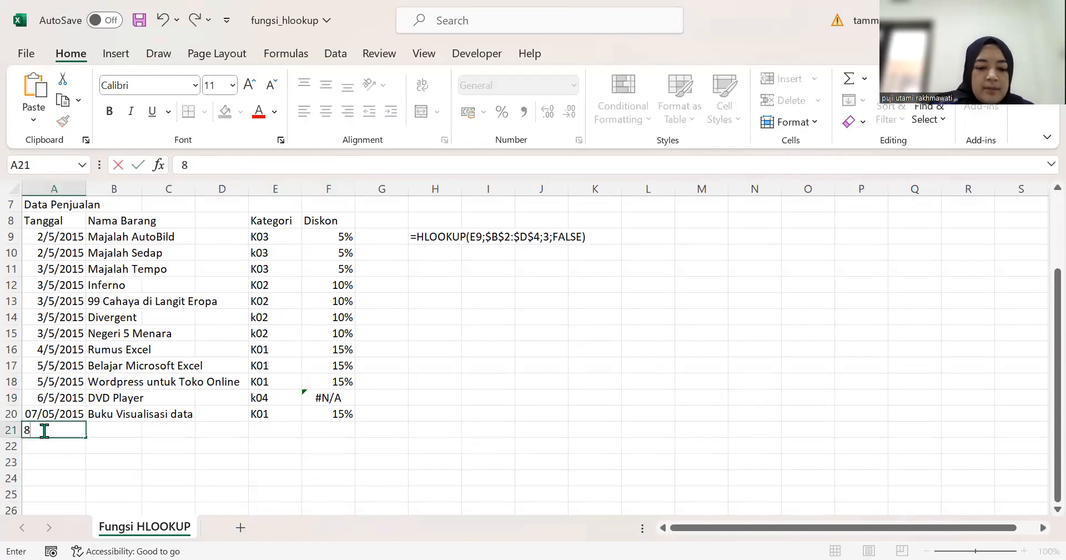
{"action": "type", "text": "/5/2016"}
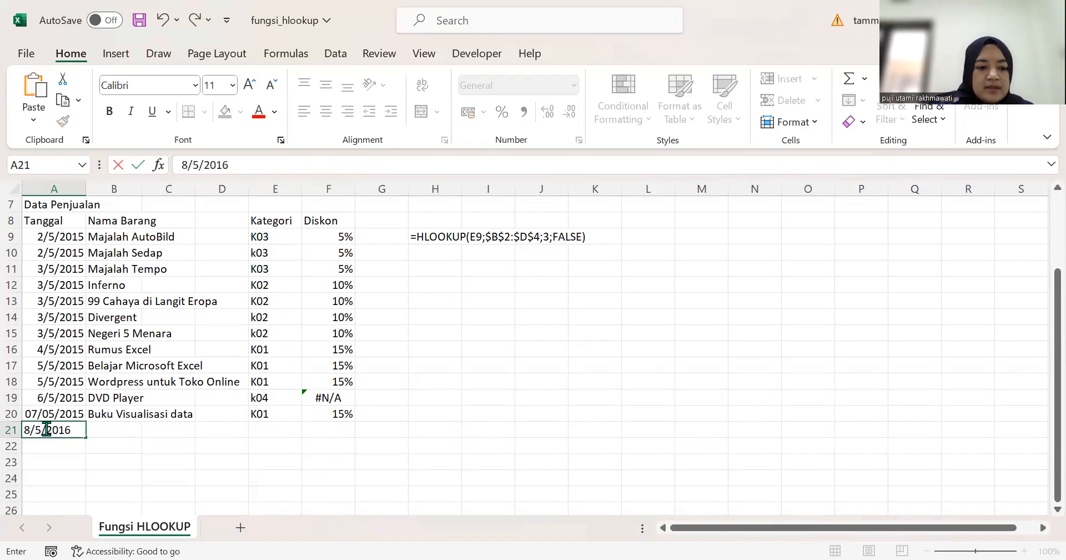
{"action": "key", "text": "BackSpace"}
{"action": "type", "text": "5"}
{"action": "key", "text": "Tab"}
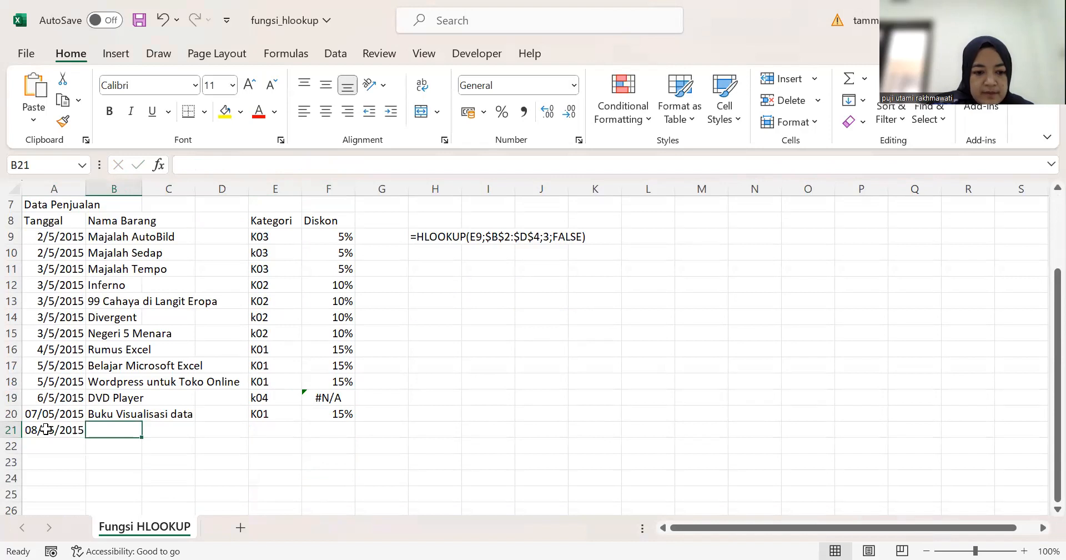
Enter Handphone as the item name in B21 and K05 as its category code in E21
{"action": "type", "text": "hand"}
{"action": "key", "text": "BackSpace"}
{"action": "key", "text": "BackSpace"}
{"action": "key", "text": "BackSpace"}
{"action": "key", "text": "BackSpace"}
{"action": "type", "text": "Handpo"}
{"action": "key", "text": "BackSpace"}
{"action": "type", "text": "hone"}
{"action": "key", "text": "Tab"}
{"action": "key", "text": "Tab"}
{"action": "key", "text": "Tab"}
{"action": "type", "text": "K05"}
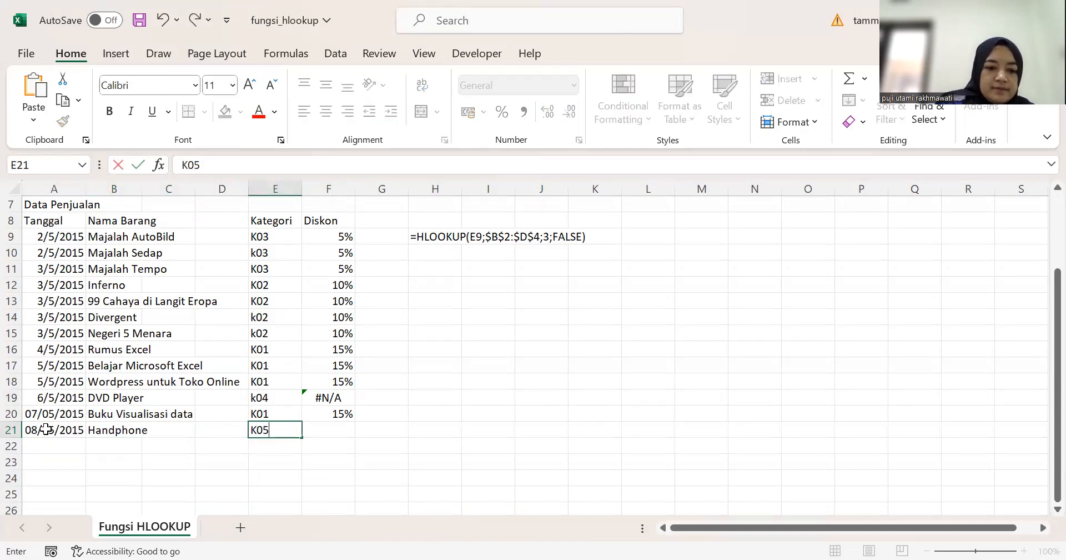
{"action": "key", "text": "Return"}
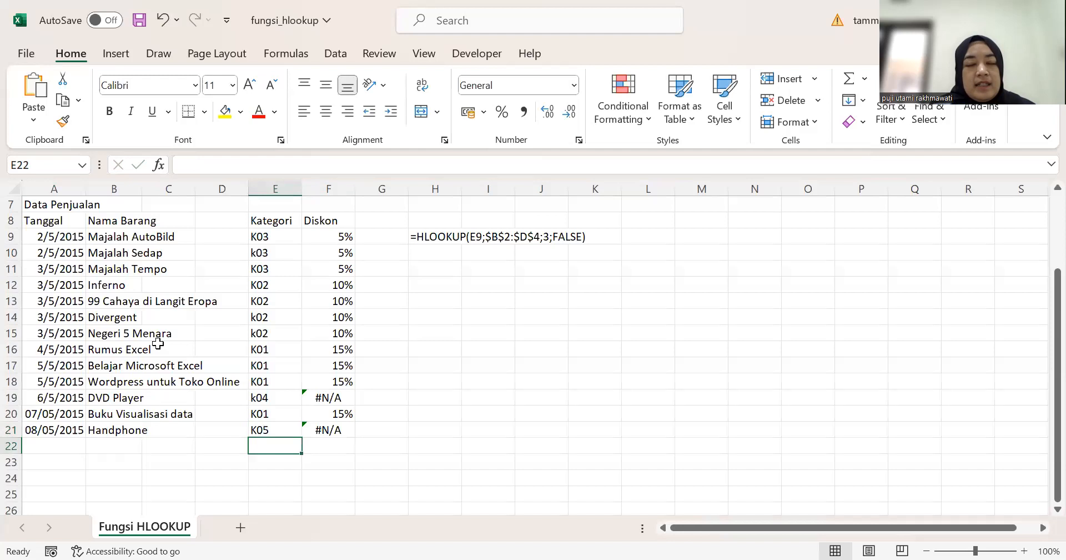
Add category code K04 named Kaset with a 2% discount to Data Kategori in E2:E4
{"action": "left_click", "coordinate": [344, 427]}
{"action": "scroll", "coordinate": [109, 240], "scroll_direction": "up", "scroll_amount": 2}
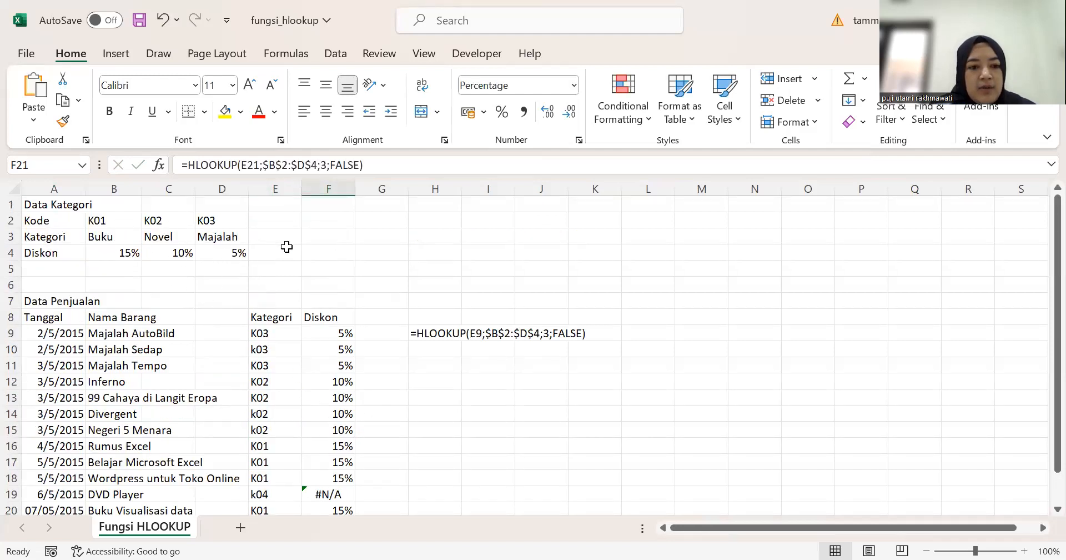
{"action": "left_click", "coordinate": [287, 218]}
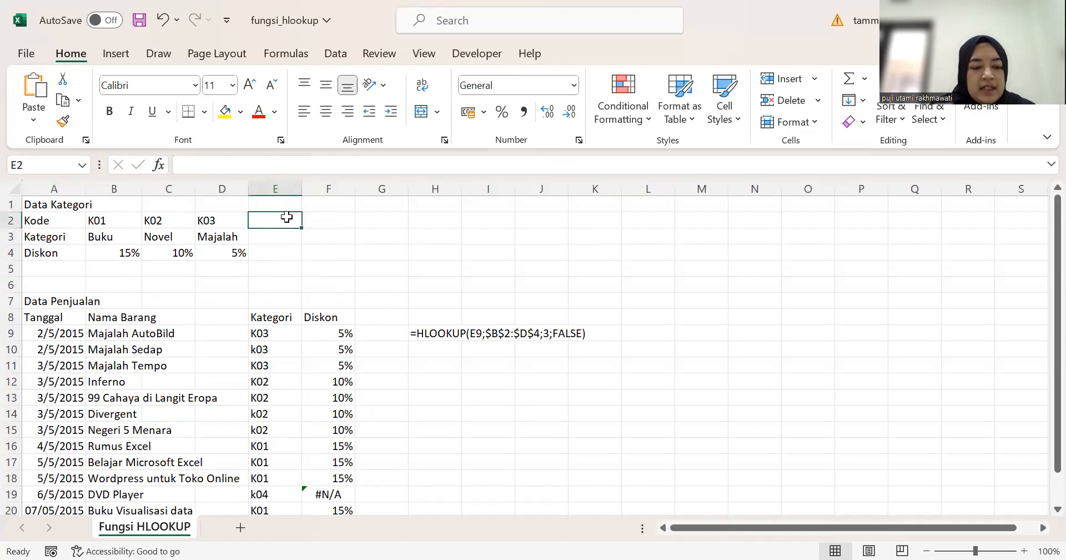
{"action": "type", "text": "K04"}
{"action": "key", "text": "Return"}
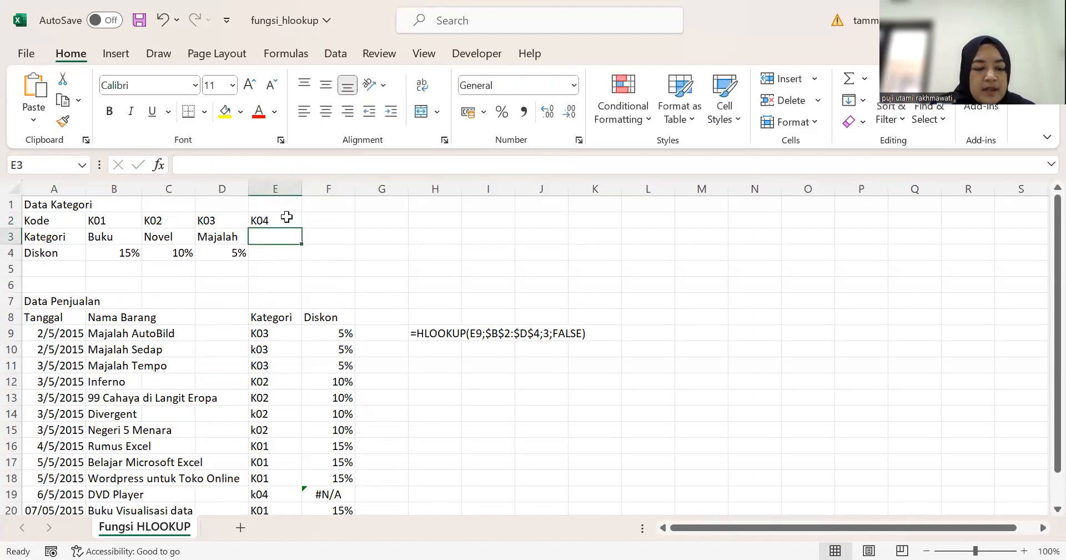
{"action": "type", "text": "Kaset"}
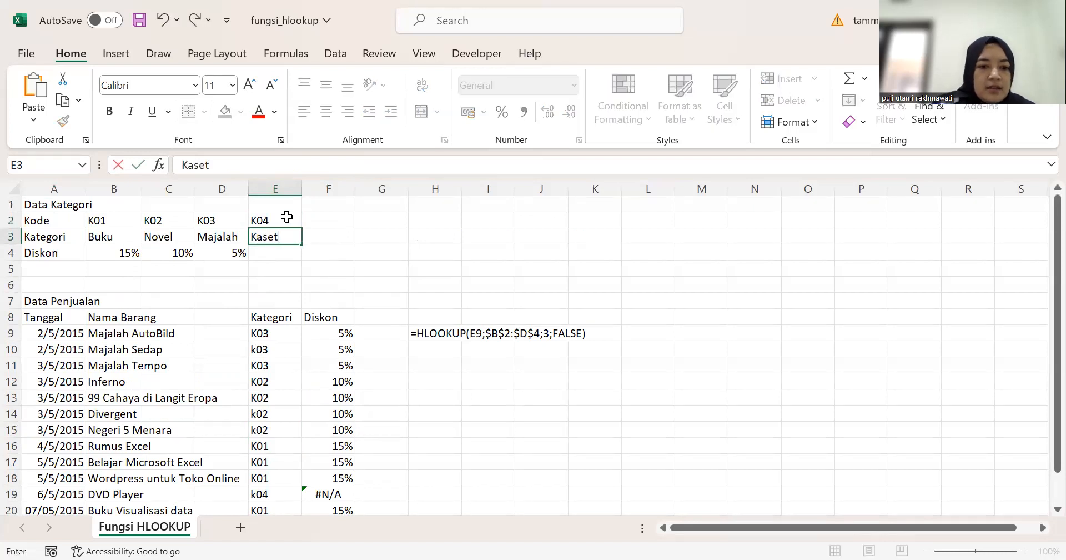
{"action": "key", "text": "Return"}
{"action": "type", "text": "2%"}
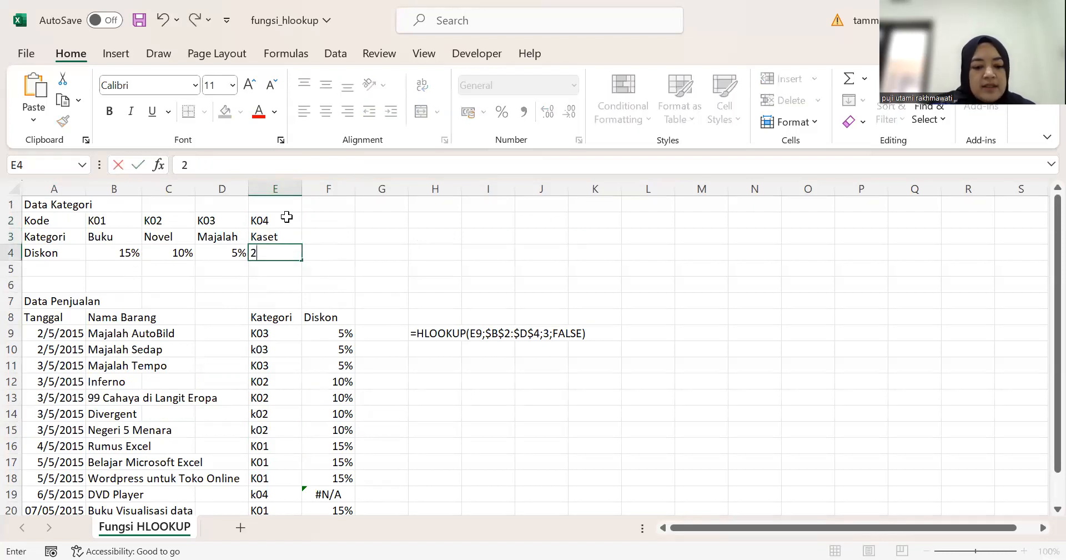
{"action": "left_click", "coordinate": [319, 271]}
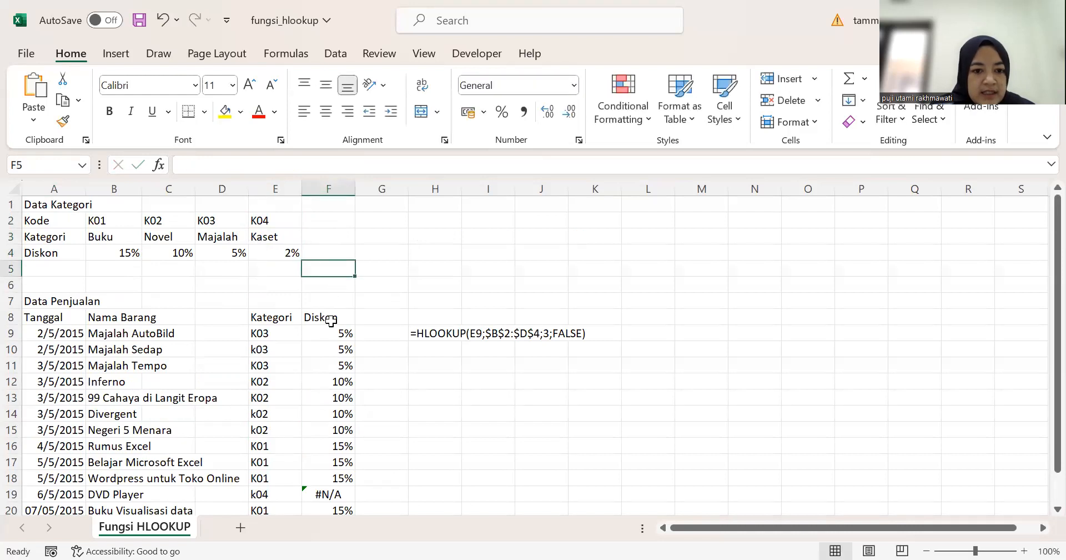
Extend the lookup table in F9's HLOOKUP formula to $B$2:$E$4 so it covers the Kaset category
{"action": "left_click", "coordinate": [332, 328]}
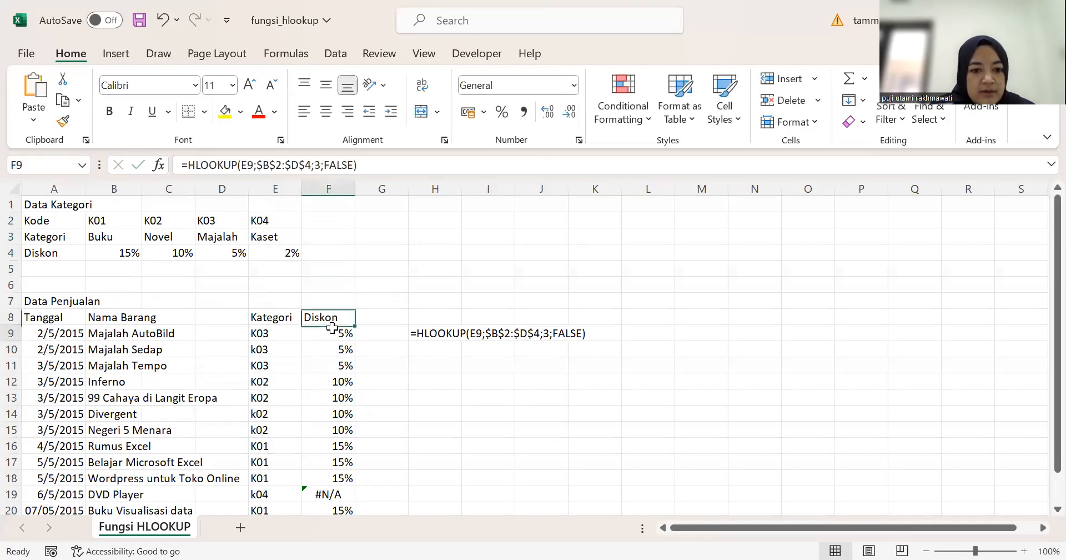
{"action": "left_click", "coordinate": [302, 165]}
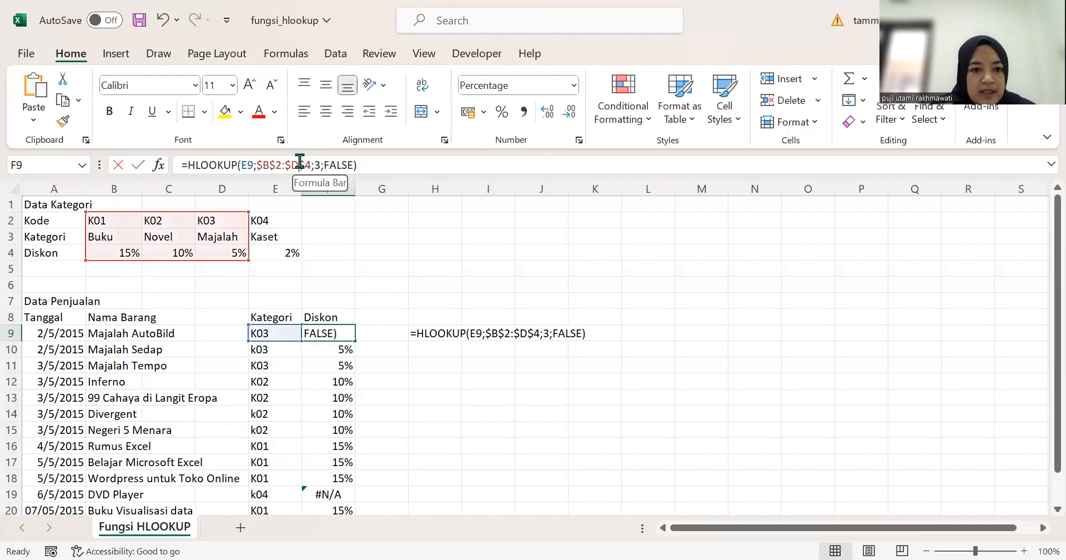
{"action": "key", "text": "BackSpace"}
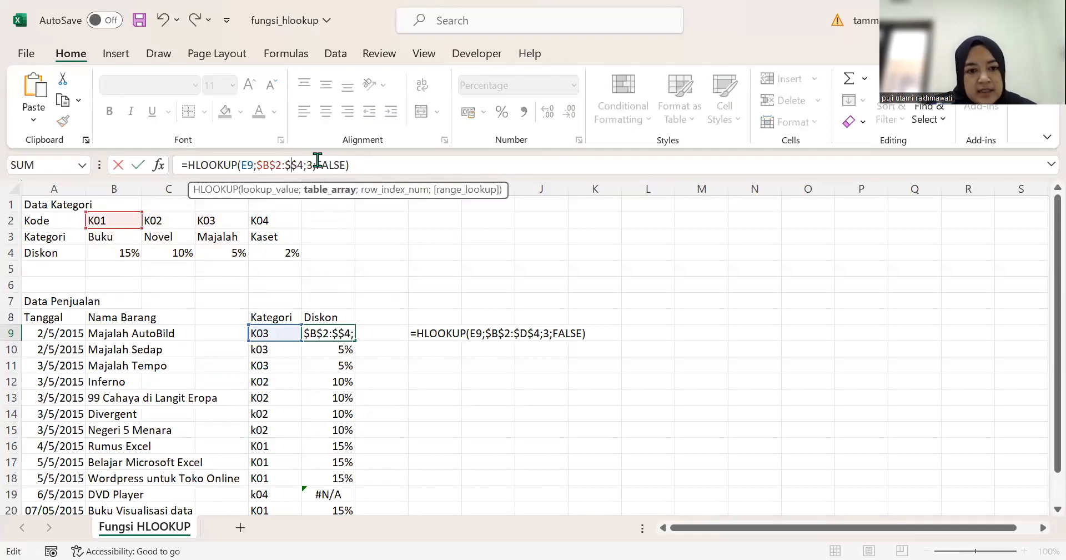
{"action": "type", "text": "E"}
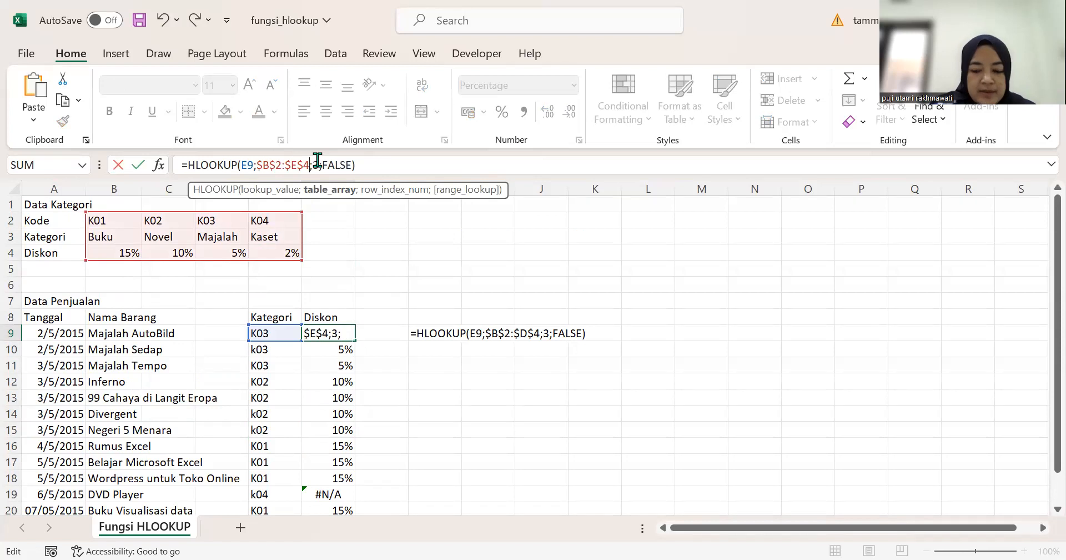
{"action": "key", "text": "Return"}
Copy F9's discount formula down through F21 and check the DVD Player and Handphone rows
{"action": "scroll", "coordinate": [351, 294], "scroll_direction": "down", "scroll_amount": 1}
{"action": "left_click", "coordinate": [345, 283]}
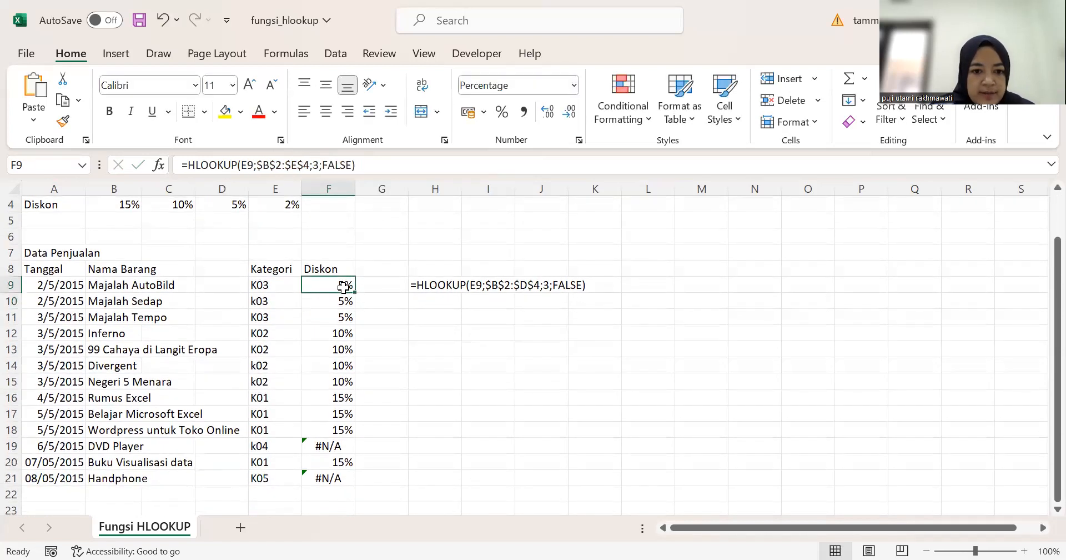
{"action": "double_click", "coordinate": [355, 293]}
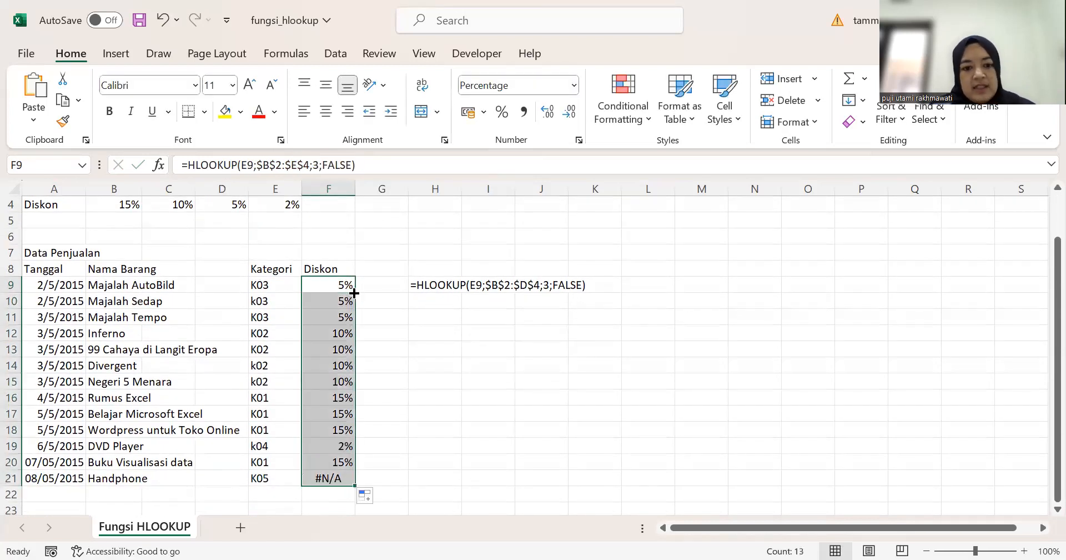
{"action": "left_click", "coordinate": [322, 446]}
{"action": "left_click", "coordinate": [331, 477]}
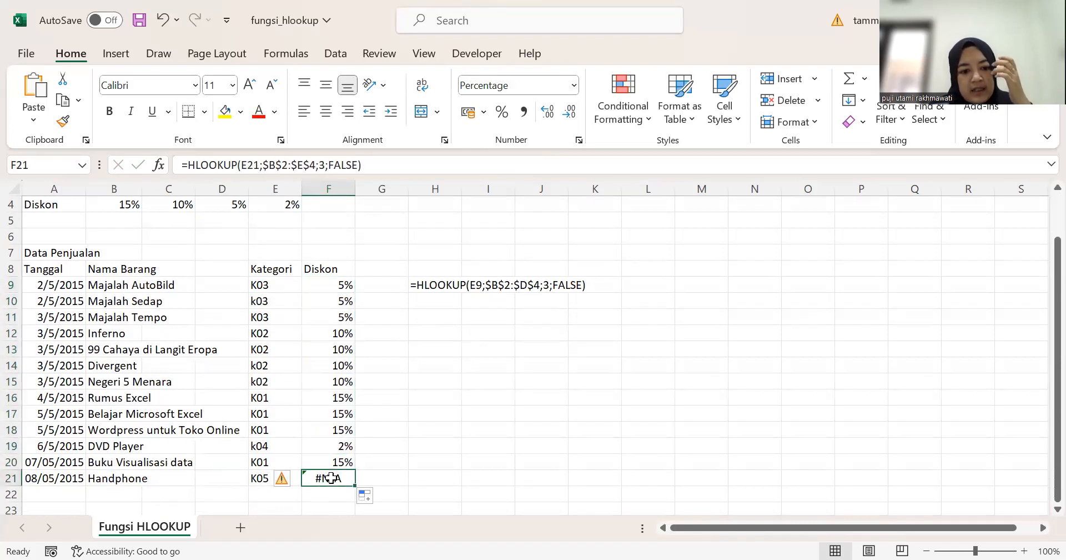
Add category code K05 named Elektronik with a 3% discount to Data Kategori in F2:F4
{"action": "scroll", "coordinate": [349, 455], "scroll_direction": "up", "scroll_amount": 1}
{"action": "left_click", "coordinate": [332, 220]}
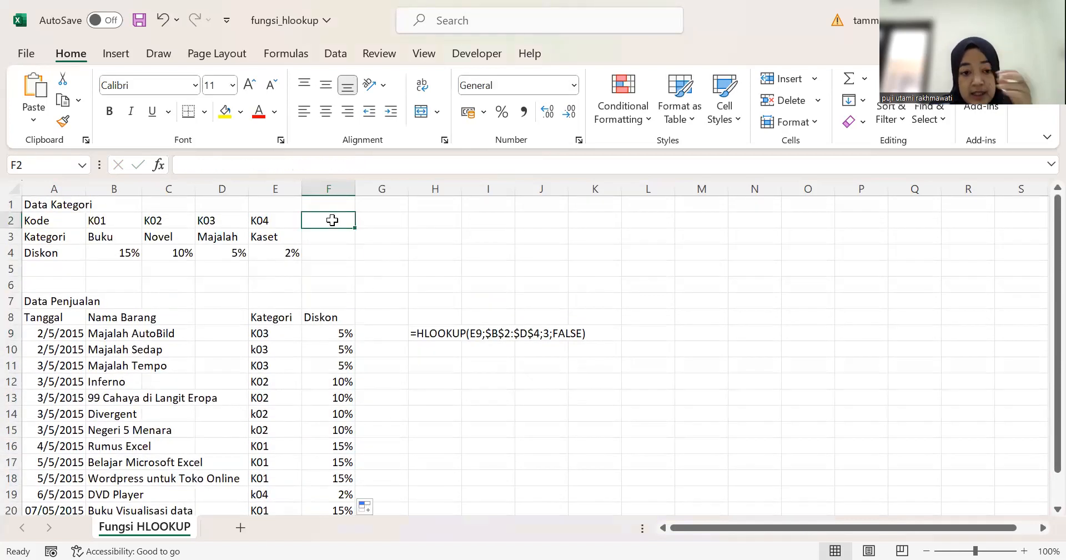
{"action": "type", "text": "K05"}
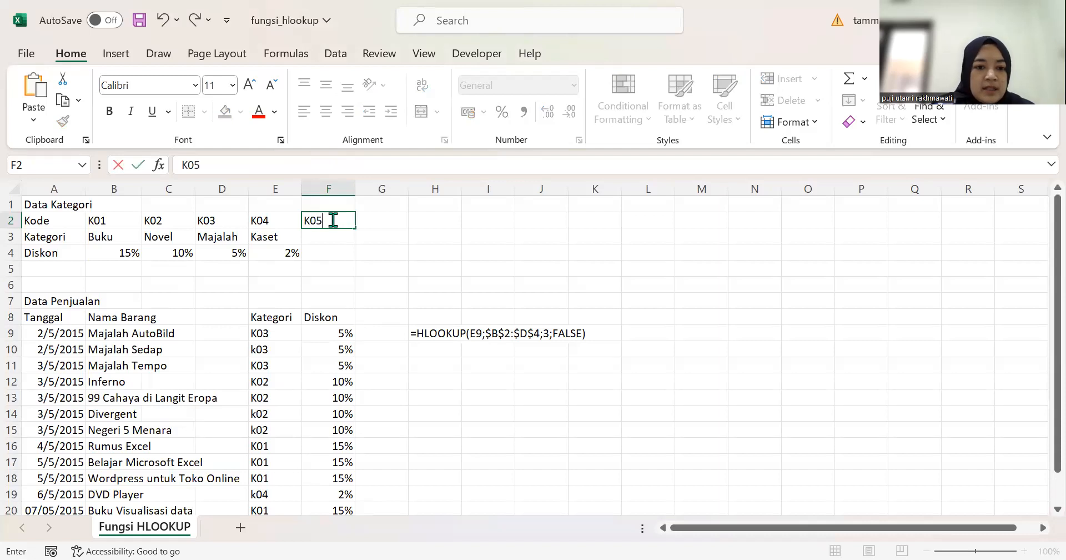
{"action": "key", "text": "Return"}
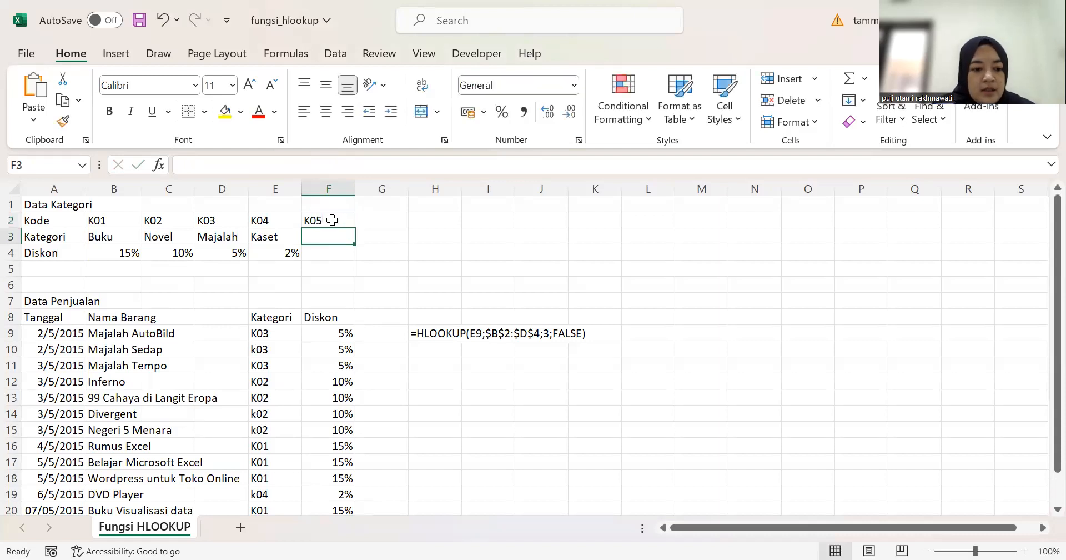
{"action": "scroll", "coordinate": [331, 220], "scroll_direction": "down", "scroll_amount": 2}
{"action": "scroll", "coordinate": [332, 220], "scroll_direction": "up", "scroll_amount": 2}
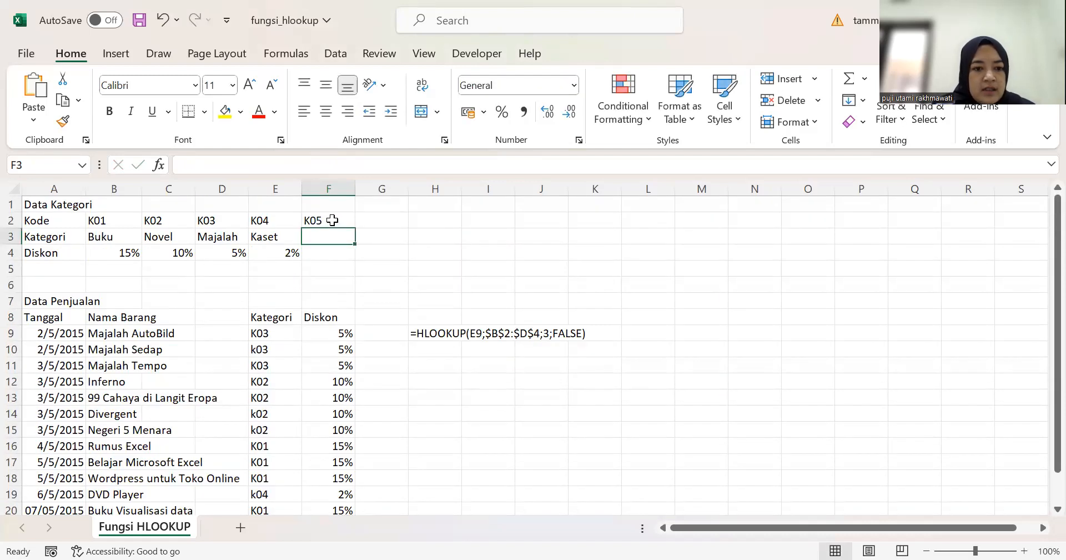
{"action": "type", "text": "Elektronik"}
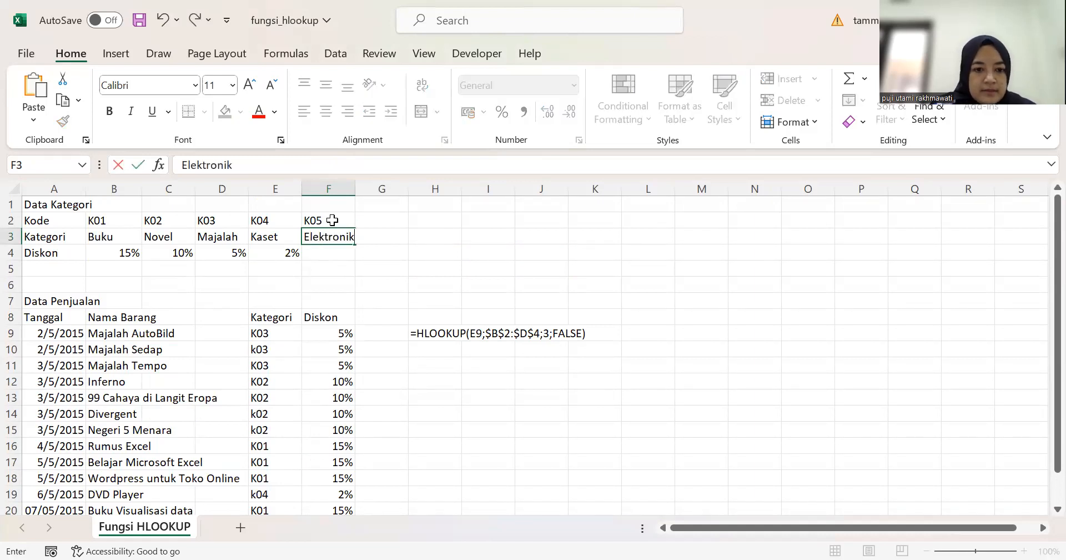
{"action": "key", "text": "Return"}
{"action": "type", "text": "3"}
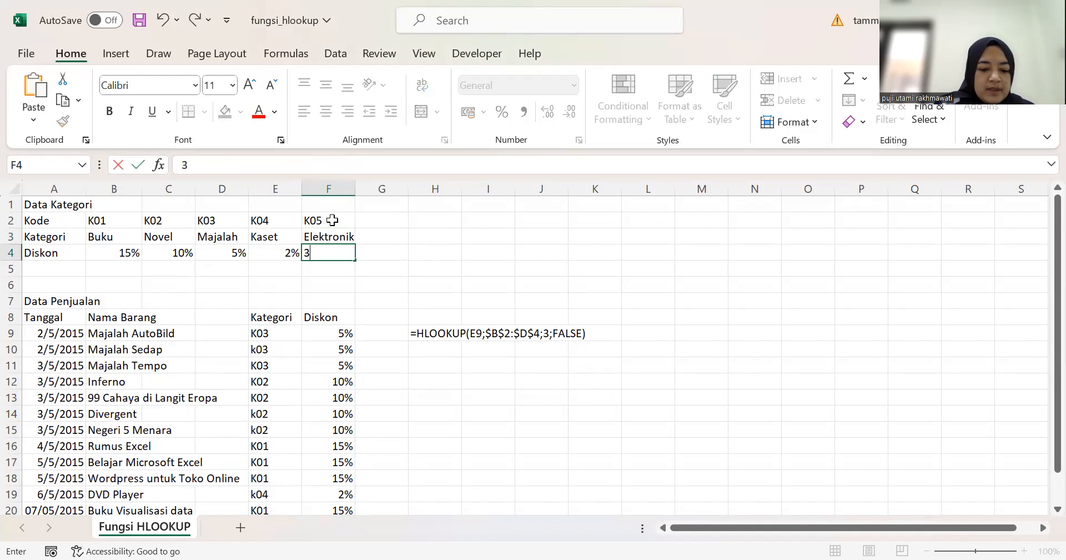
{"action": "type", "text": "%"}
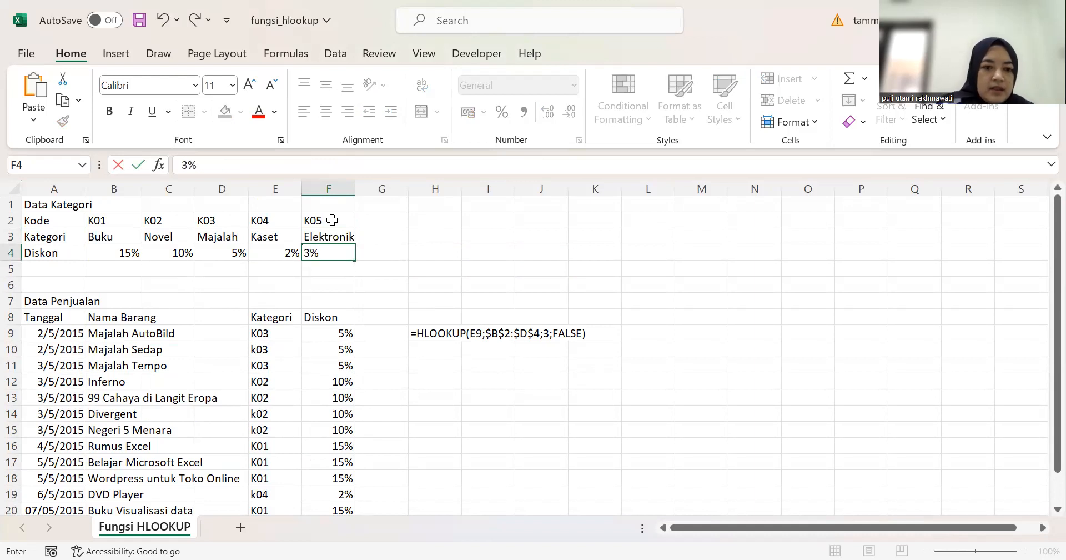
{"action": "left_click", "coordinate": [417, 266]}
Extend the lookup table in F9's HLOOKUP formula to $B$2:$F$4 to include the Elektronik category
{"action": "left_click", "coordinate": [320, 336]}
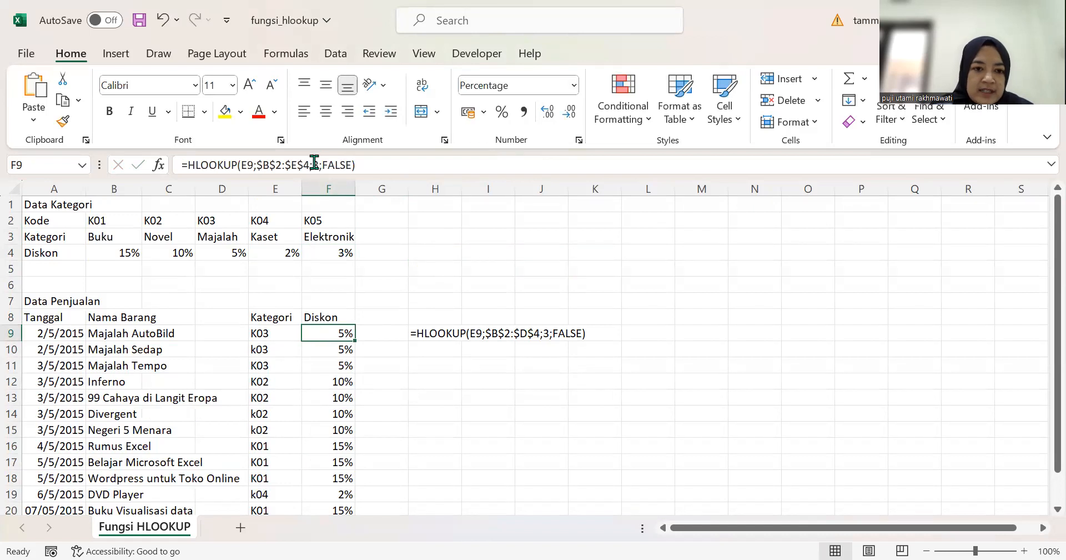
{"action": "left_click", "coordinate": [298, 165]}
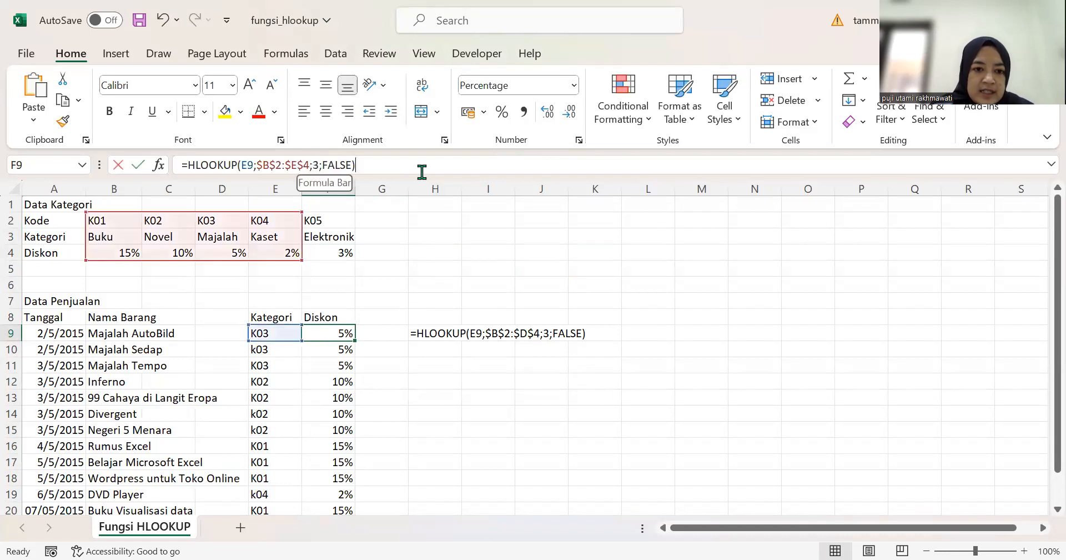
{"action": "key", "text": "BackSpace"}
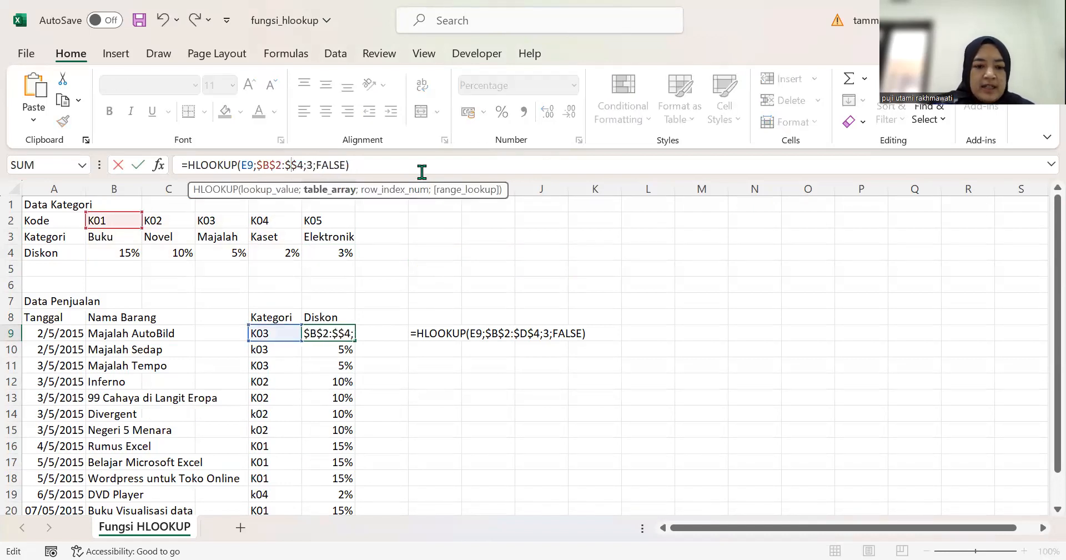
{"action": "type", "text": "F"}
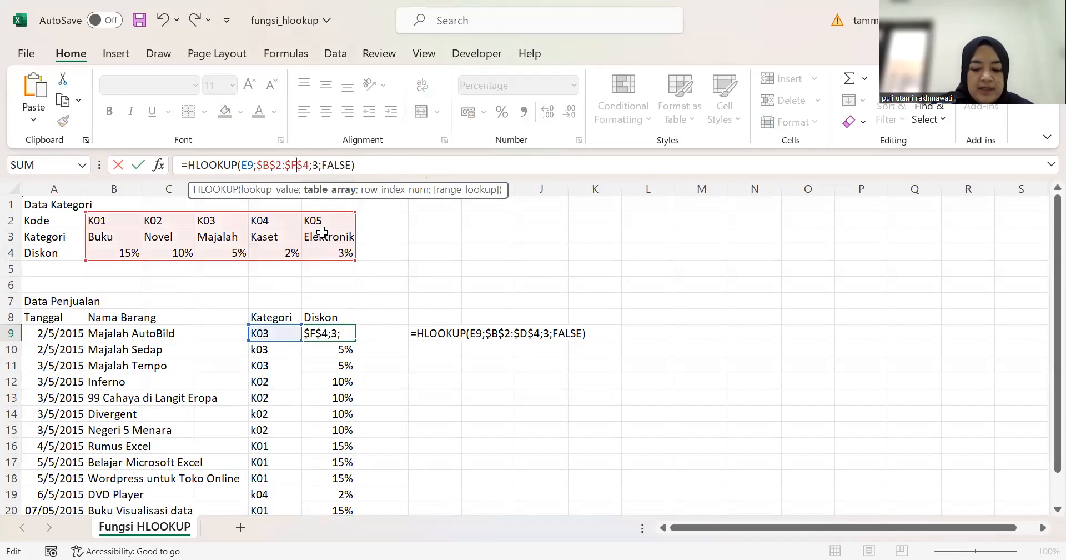
{"action": "key", "text": "Return"}
Fill F9's updated formula down the Diskon column to F21 and compare Handphone's discount with the category table in B2:F4
{"action": "left_click", "coordinate": [333, 335]}
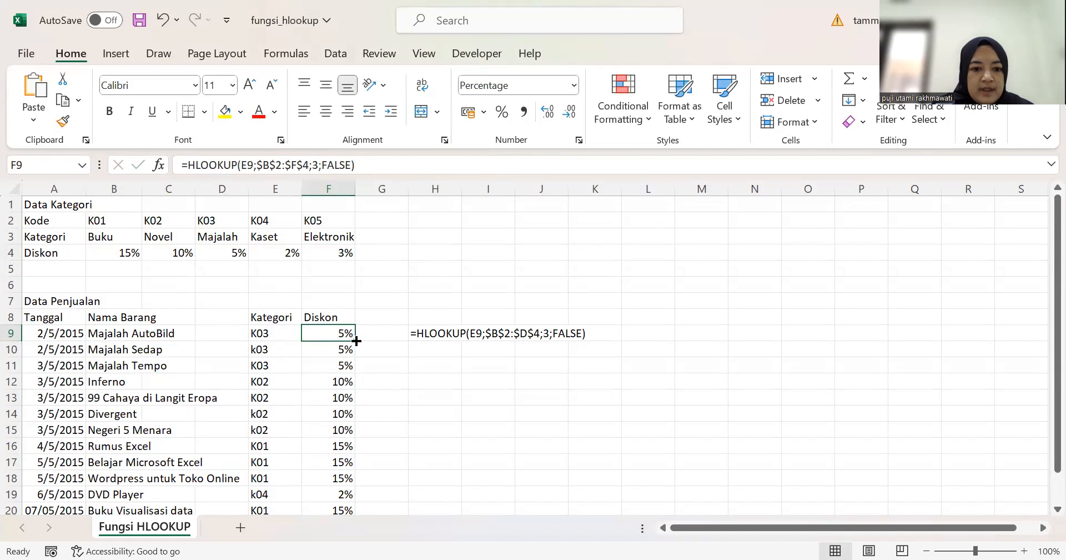
{"action": "double_click", "coordinate": [356, 342]}
{"action": "left_click", "coordinate": [345, 381]}
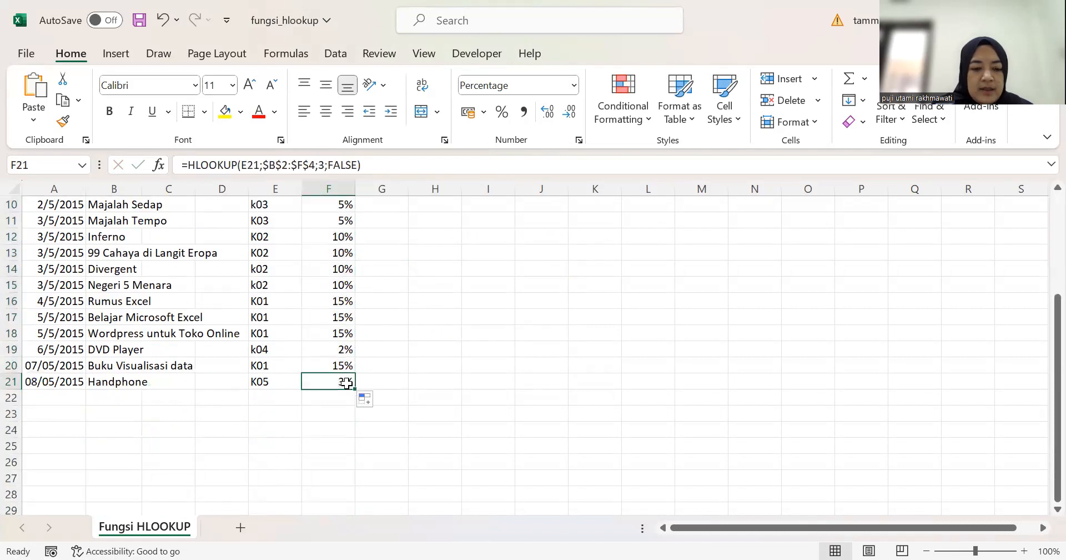
{"action": "scroll", "coordinate": [347, 382], "scroll_direction": "up", "scroll_amount": 3}
{"action": "scroll", "coordinate": [346, 382], "scroll_direction": "down", "scroll_amount": 2}
{"action": "scroll", "coordinate": [346, 380], "scroll_direction": "up", "scroll_amount": 2}
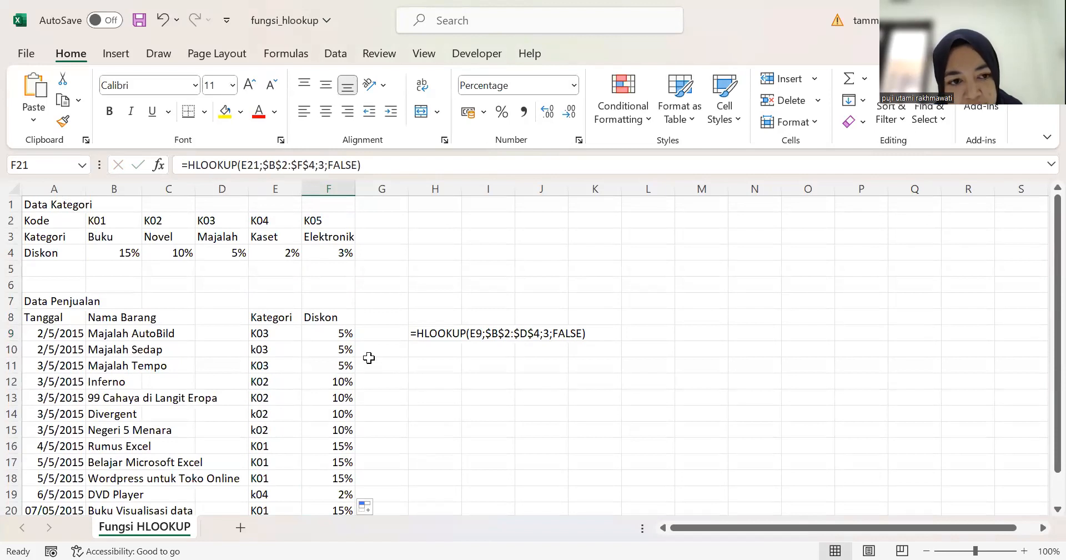
{"action": "left_click_drag", "start_coordinate": [102, 222], "coordinate": [344, 252]}
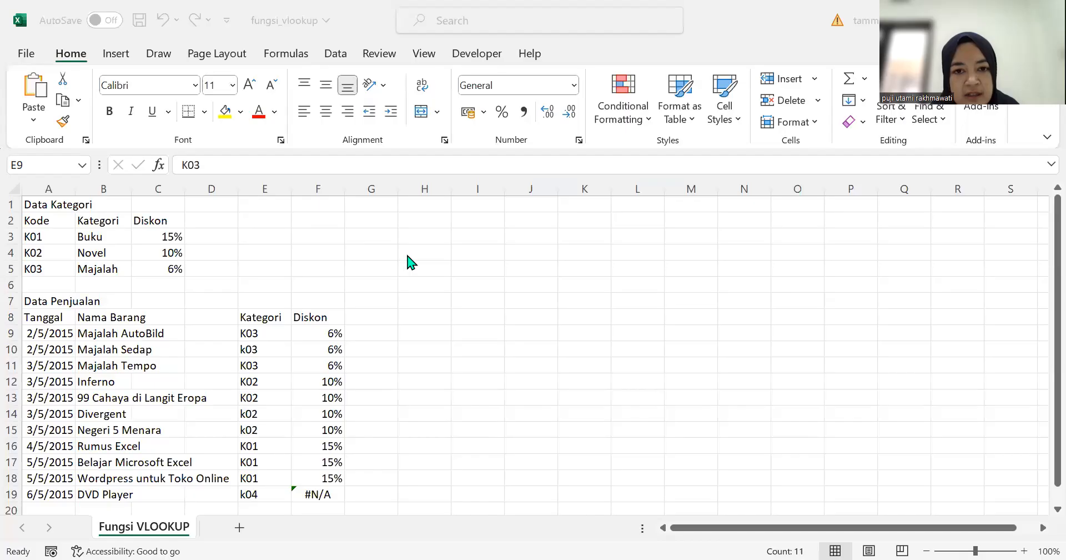
Switch to the fungsi_vlookup workbook and review its Data Kategori and Data Penjualan tables
{"action": "scroll", "coordinate": [410, 260], "scroll_direction": "down", "scroll_amount": 2}
{"action": "scroll", "coordinate": [410, 269], "scroll_direction": "up", "scroll_amount": 2}
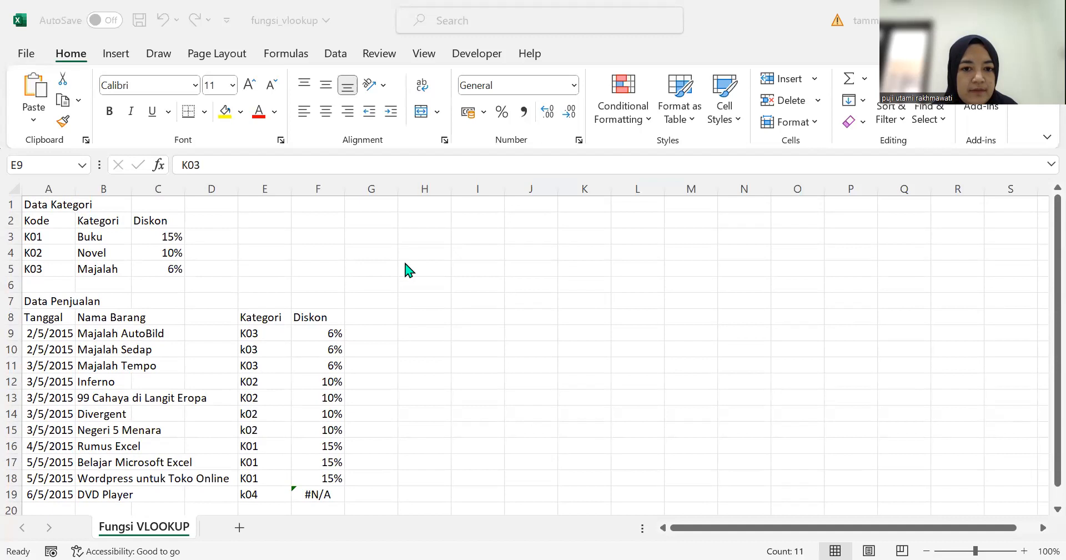
{"action": "scroll", "coordinate": [532, 280], "scroll_direction": "down", "scroll_amount": 1}
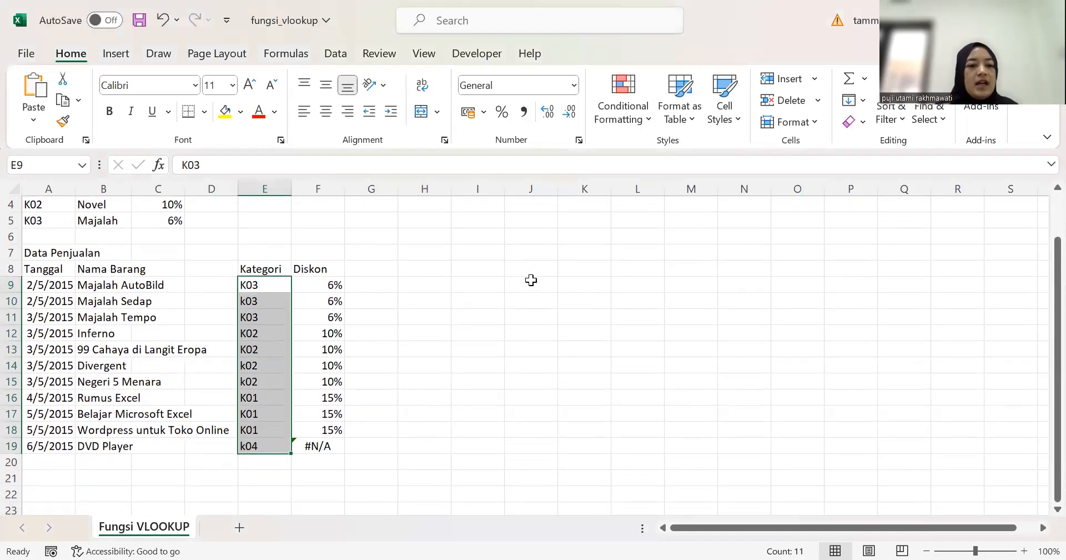
{"action": "scroll", "coordinate": [531, 279], "scroll_direction": "up", "scroll_amount": 1}
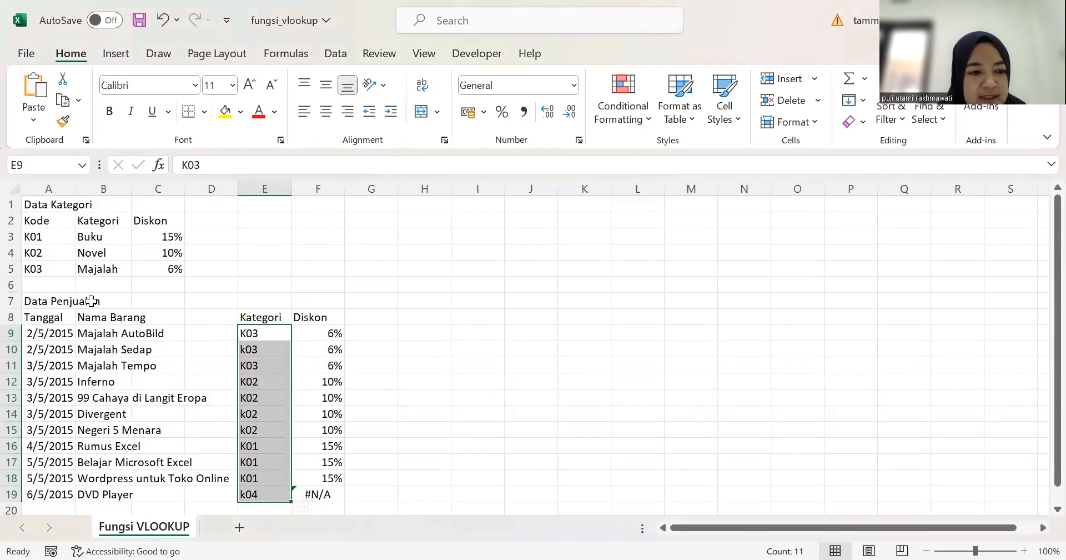
Insert two blank rows at row 6, between Data Kategori and Data Penjualan
{"action": "left_click", "coordinate": [11, 285]}
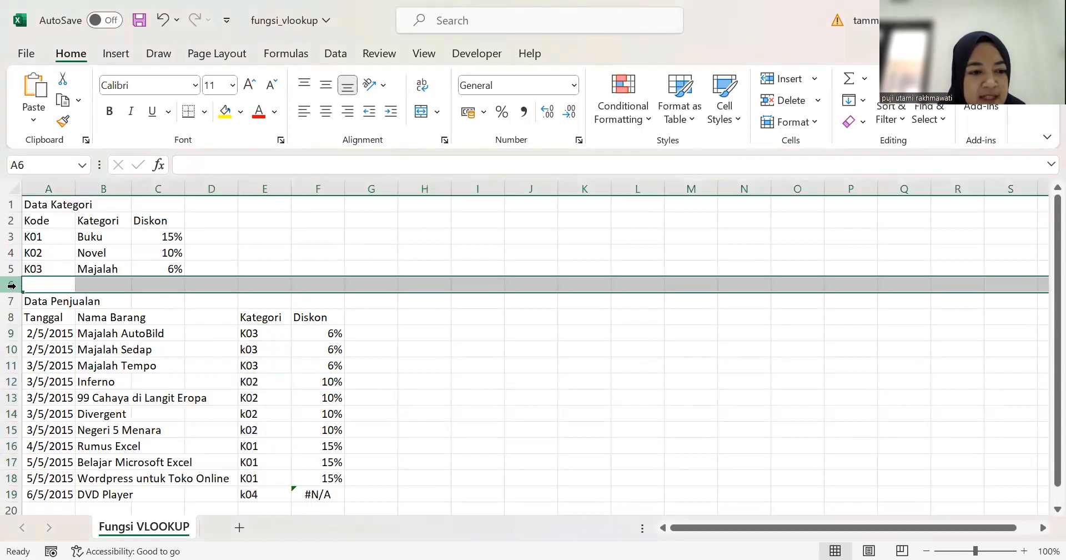
{"action": "key", "text": "ctrl+plus"}
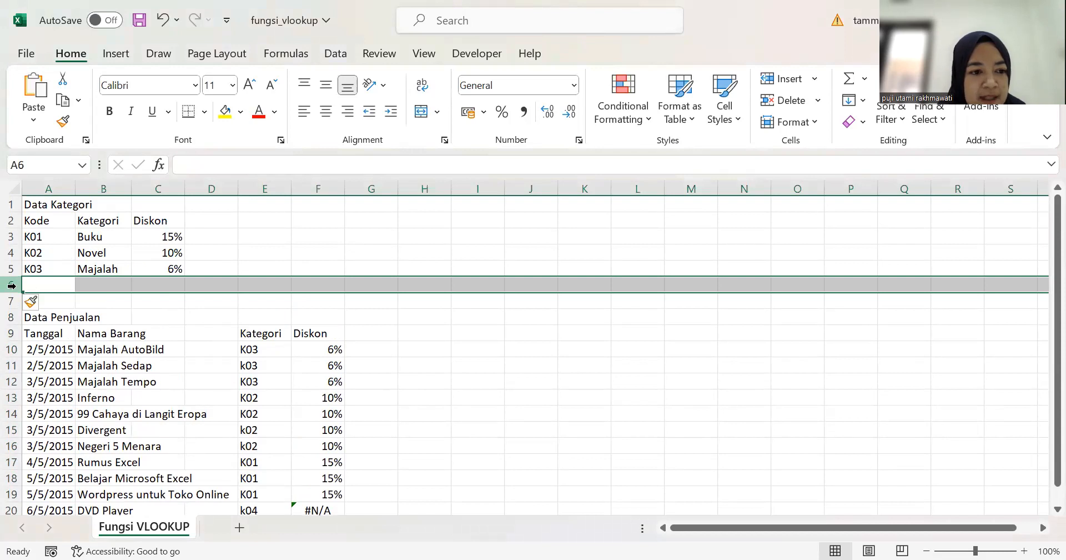
{"action": "key", "text": "ctrl+plus"}
Examine the VLOOKUP discount formula in F11 and the category code in E11 that it refers to
{"action": "left_click", "coordinate": [314, 367]}
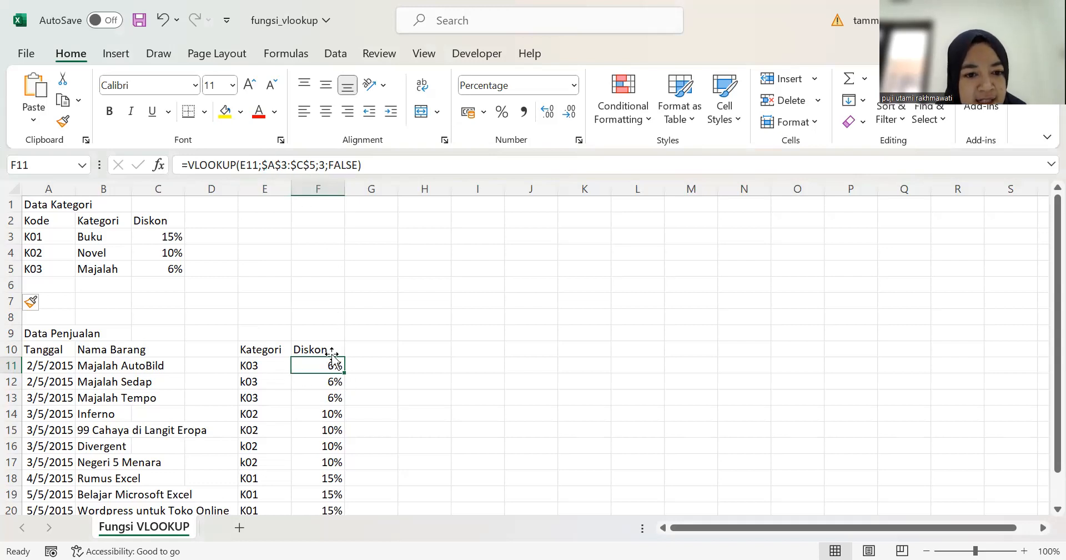
{"action": "left_click", "coordinate": [262, 366]}
{"action": "left_click", "coordinate": [328, 369]}
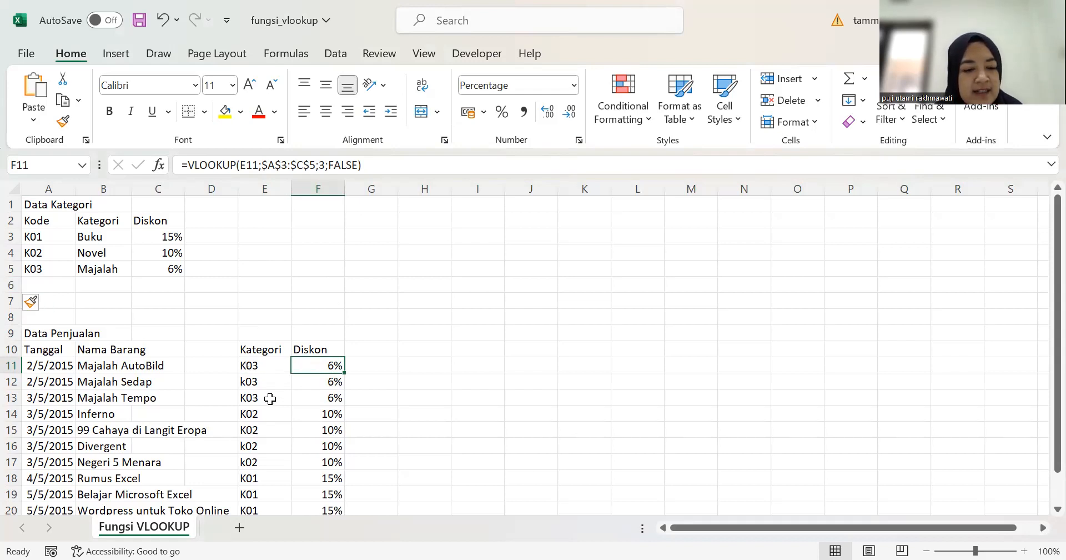
Insert one more blank row at row 8 above Data Penjualan and check the VLOOKUP formula in F12
{"action": "left_click", "coordinate": [11, 318]}
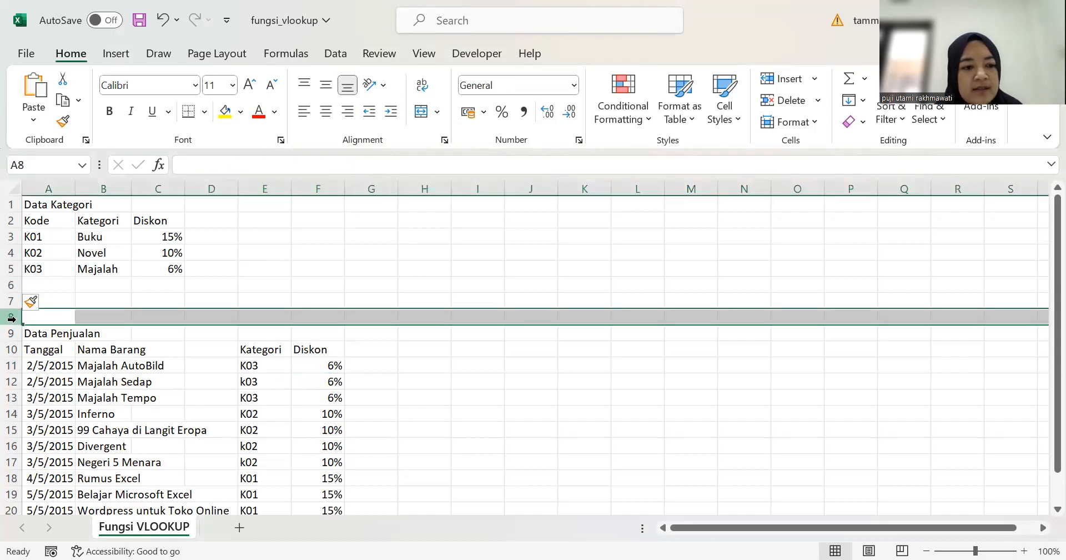
{"action": "left_click", "coordinate": [60, 403]}
{"action": "left_click", "coordinate": [222, 400]}
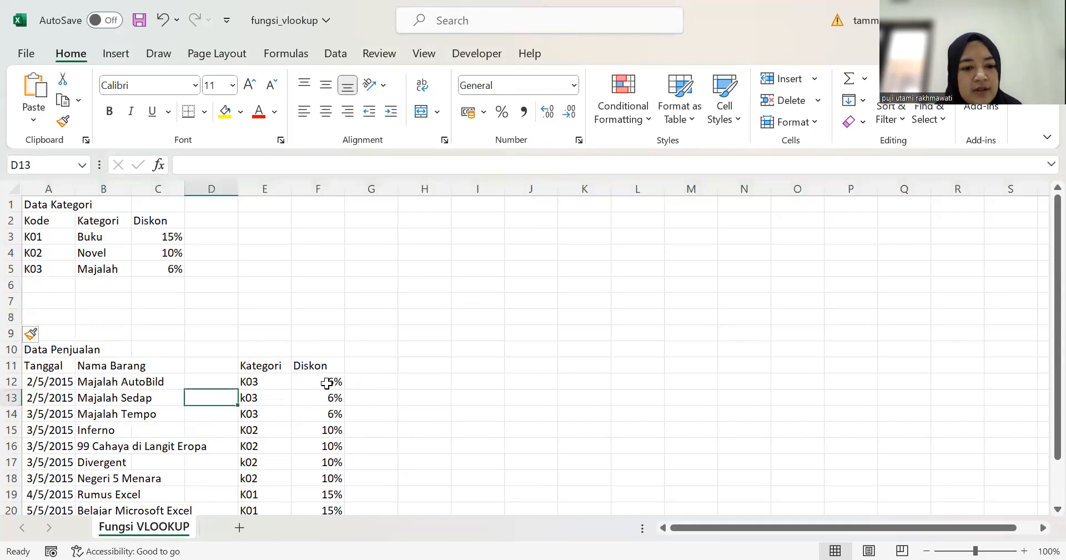
{"action": "left_click", "coordinate": [327, 383]}
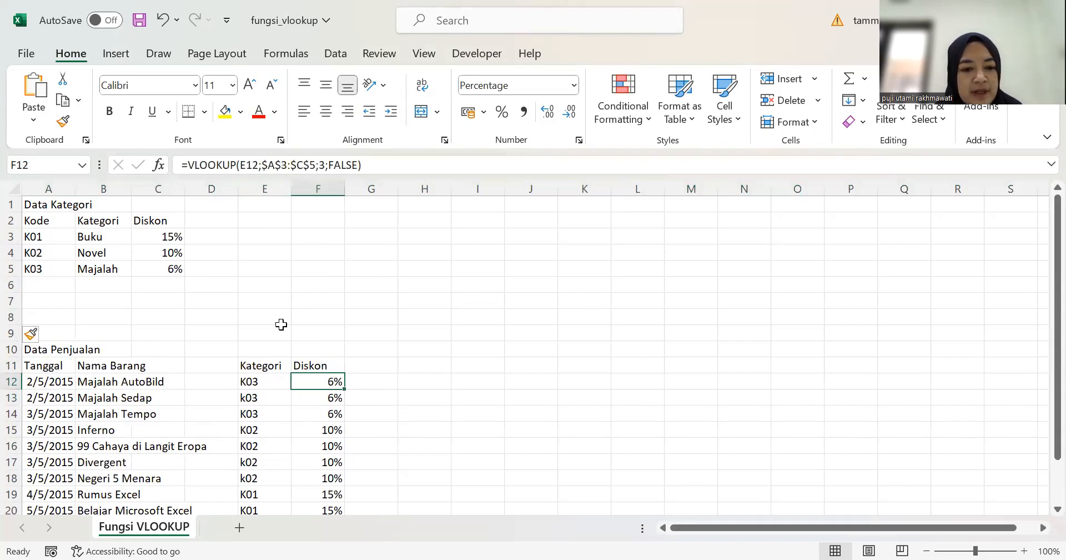
Add category K04, Kaset, with a 2% discount in row 6 of the Data Kategori table
{"action": "scroll", "coordinate": [326, 501], "scroll_direction": "down", "scroll_amount": 3}
{"action": "scroll", "coordinate": [326, 501], "scroll_direction": "up", "scroll_amount": 1}
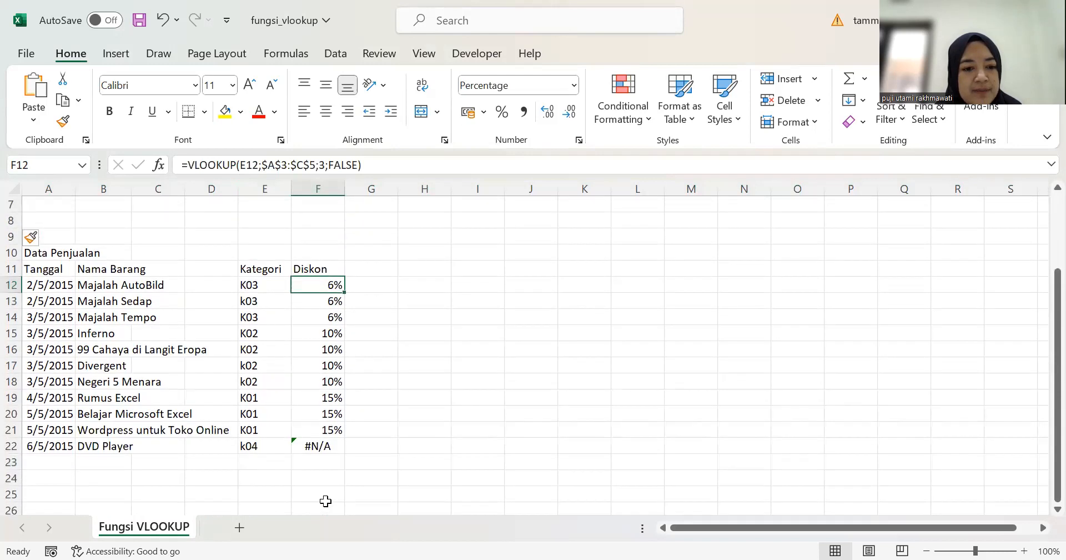
{"action": "scroll", "coordinate": [325, 500], "scroll_direction": "up", "scroll_amount": 2}
{"action": "left_click", "coordinate": [56, 286]}
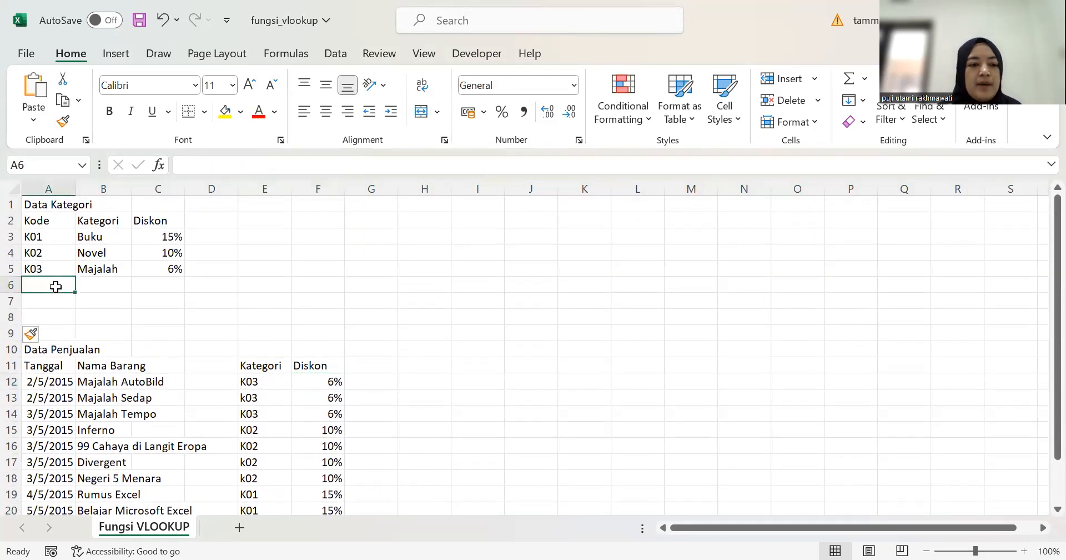
{"action": "type", "text": "K04"}
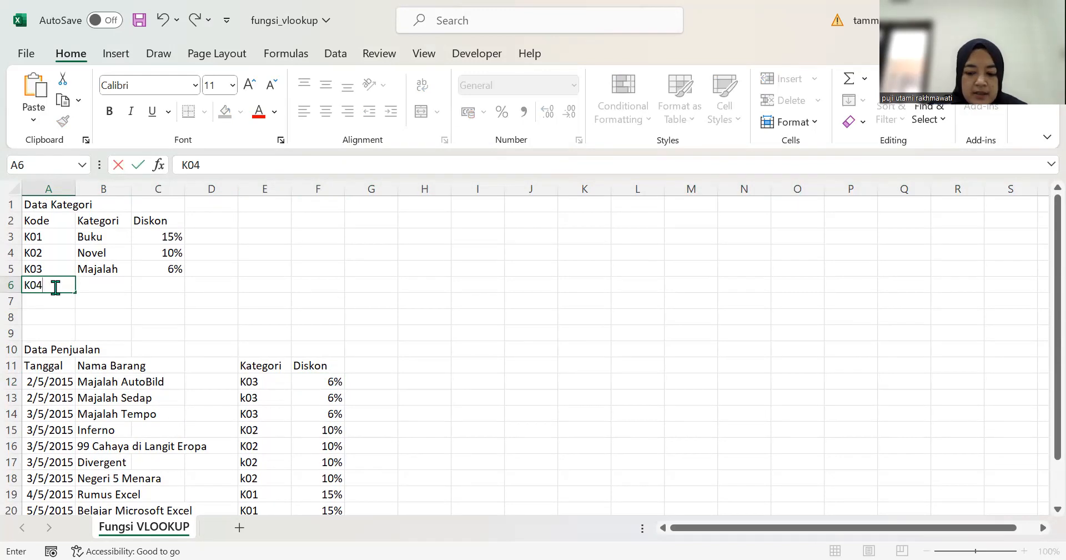
{"action": "key", "text": "Tab"}
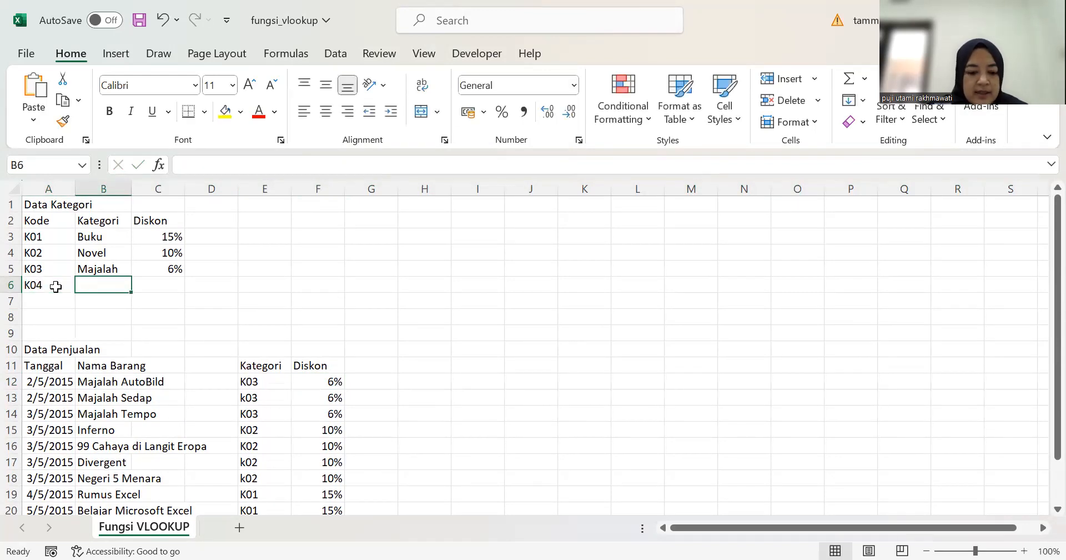
{"action": "type", "text": "Kaset"}
{"action": "key", "text": "Tab"}
{"action": "type", "text": "2"}
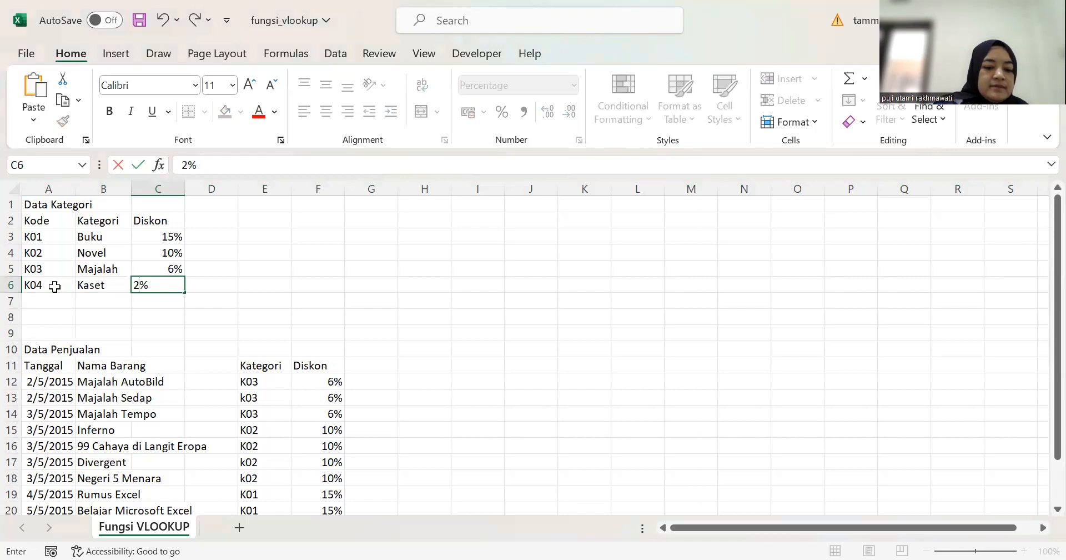
{"action": "key", "text": "Return"}
Extend the table range in F12's VLOOKUP formula to $A$3:$C$6
{"action": "scroll", "coordinate": [53, 283], "scroll_direction": "down", "scroll_amount": 2}
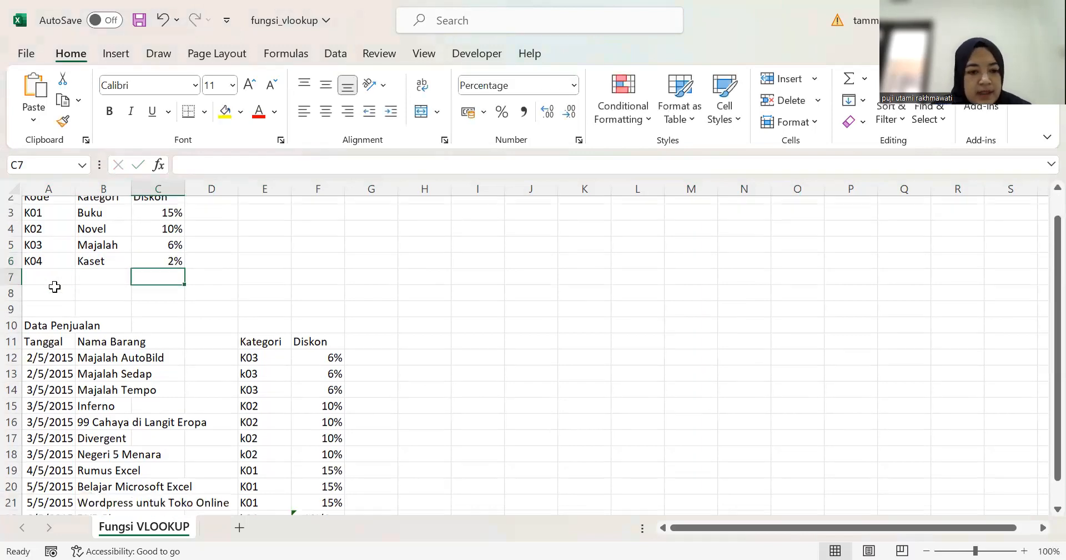
{"action": "left_click", "coordinate": [322, 288]}
{"action": "scroll", "coordinate": [322, 288], "scroll_direction": "up", "scroll_amount": 2}
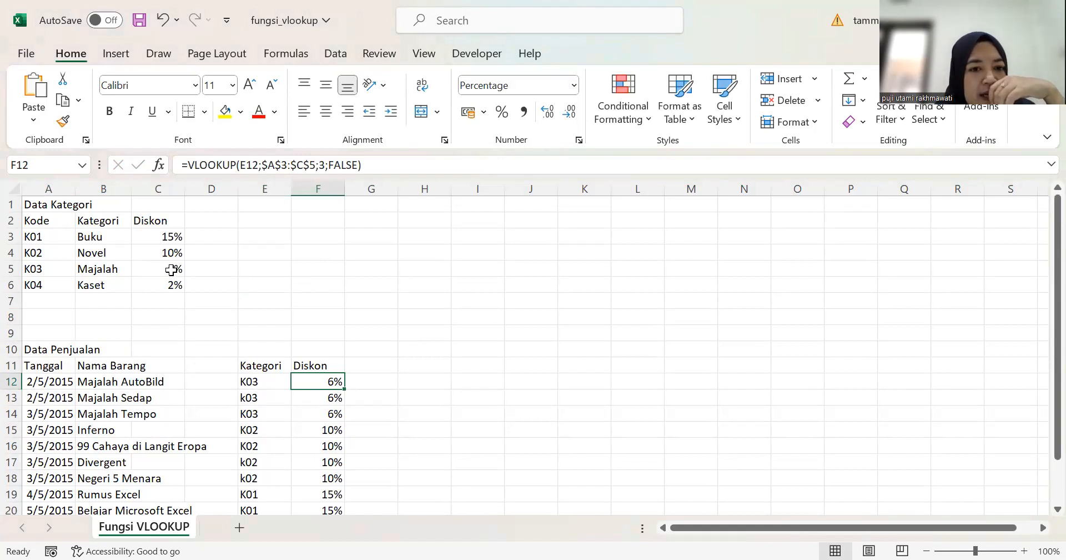
{"action": "left_click", "coordinate": [316, 165]}
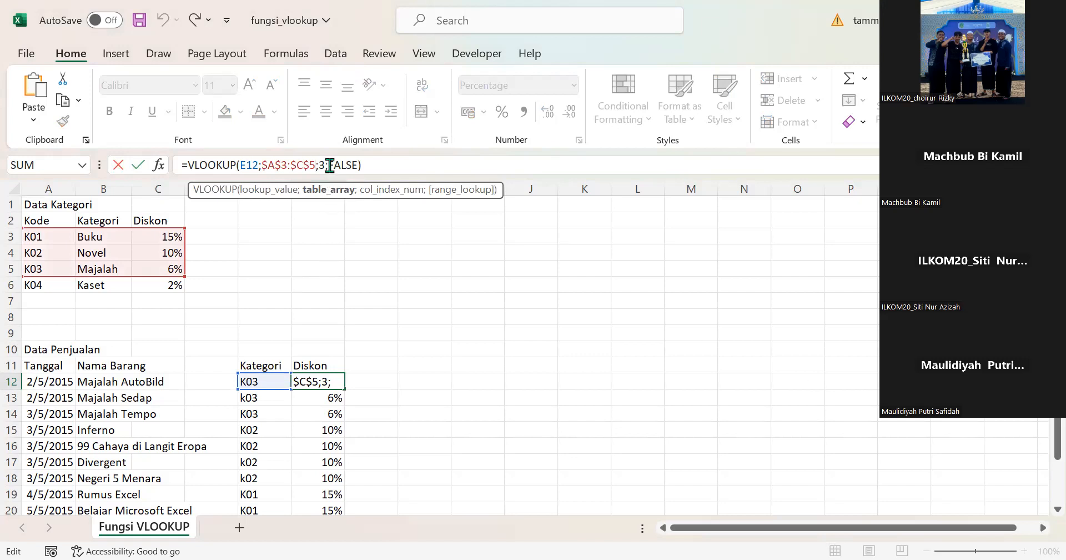
{"action": "key", "text": "Delete"}
{"action": "type", "text": "6"}
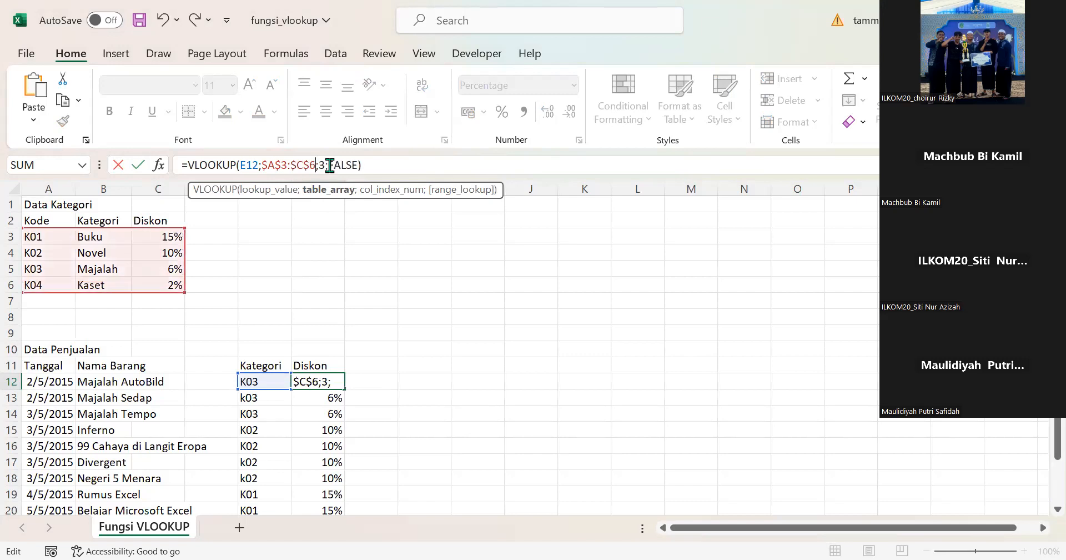
{"action": "key", "text": "Return"}
Fill F12's updated formula down the Diskon column to F22 and compare DVD Player's discount with Data Kategori
{"action": "left_click", "coordinate": [331, 382]}
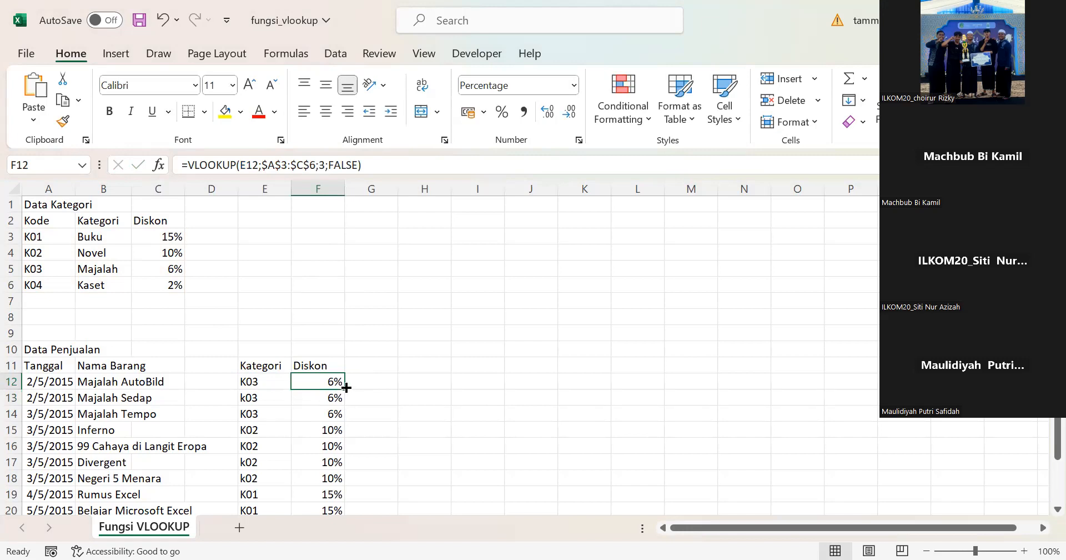
{"action": "double_click", "coordinate": [346, 387]}
{"action": "scroll", "coordinate": [324, 370], "scroll_direction": "down", "scroll_amount": 4}
{"action": "left_click", "coordinate": [324, 351]}
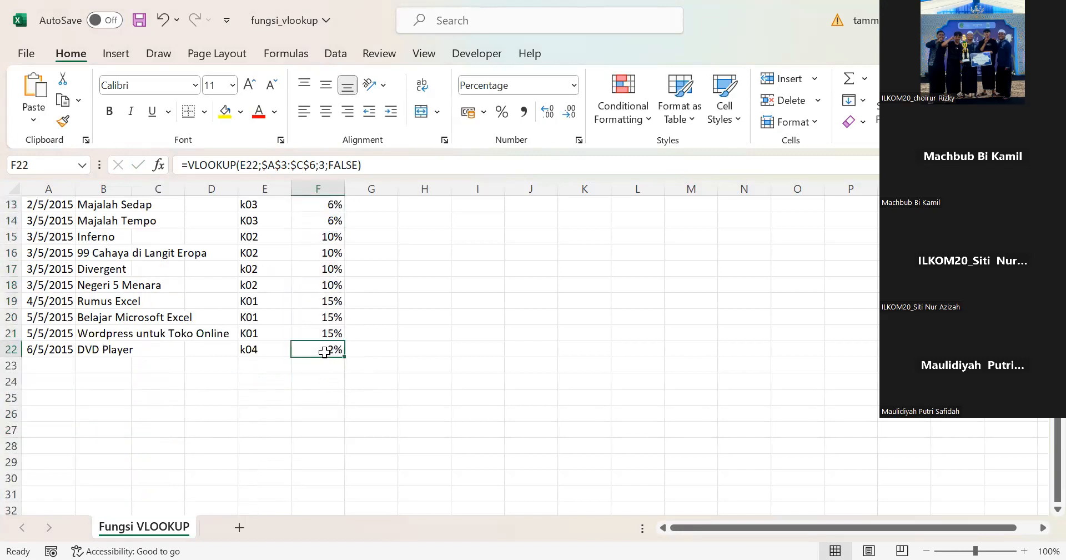
{"action": "scroll", "coordinate": [324, 352], "scroll_direction": "up", "scroll_amount": 4}
{"action": "scroll", "coordinate": [324, 352], "scroll_direction": "down", "scroll_amount": 3}
{"action": "scroll", "coordinate": [325, 352], "scroll_direction": "up", "scroll_amount": 2}
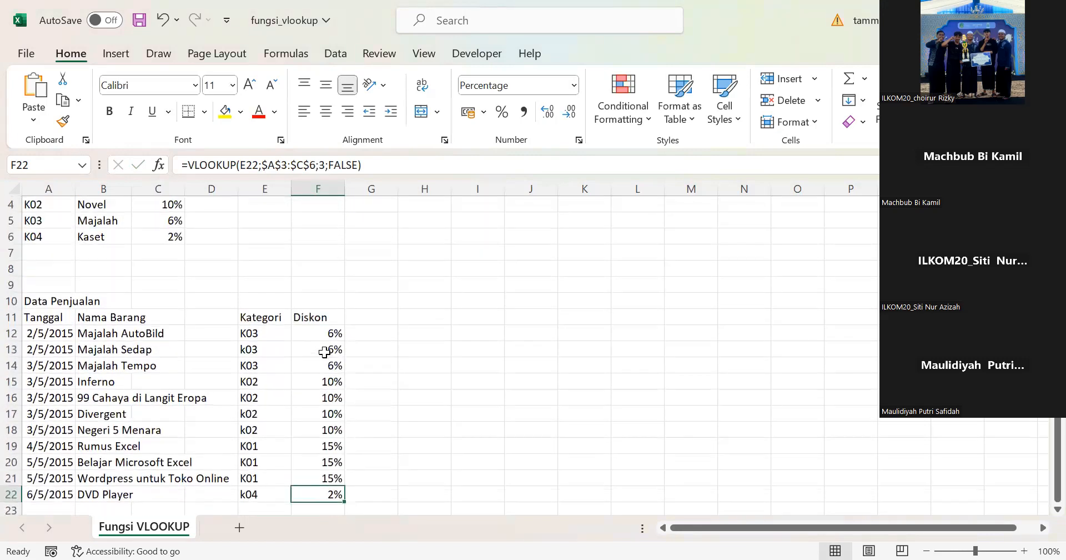
{"action": "scroll", "coordinate": [324, 352], "scroll_direction": "up", "scroll_amount": 3}
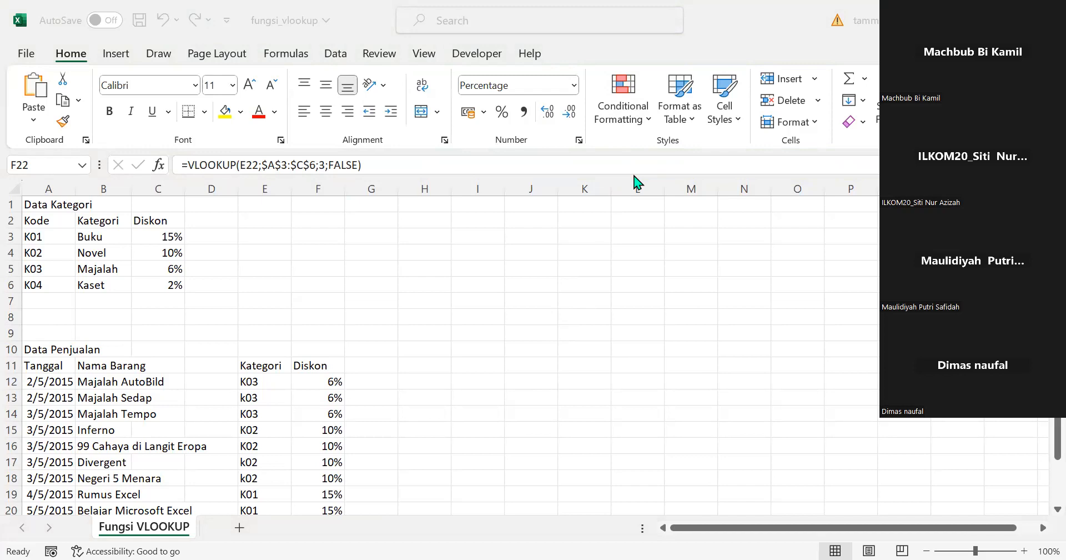
{"action": "left_click", "coordinate": [598, 315]}
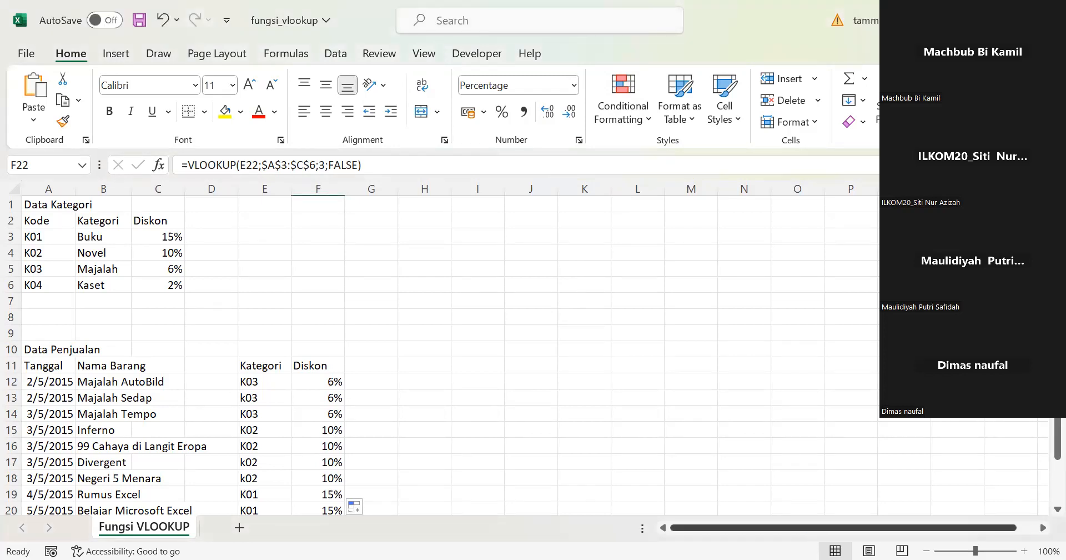